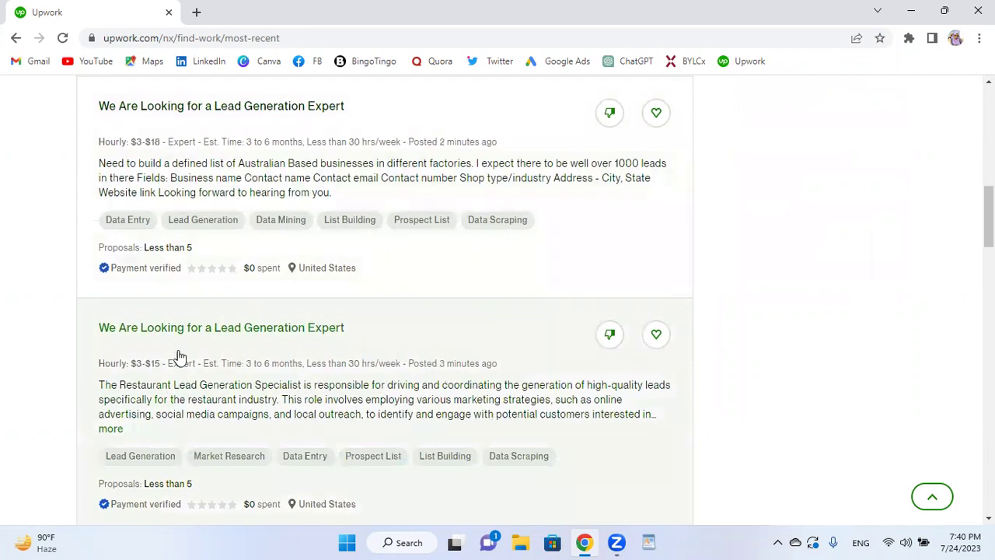
Browse the most recent job posts in the feed, checking their rates, descriptions, proposal numbers and client details
{"action": "scroll", "coordinate": [198, 344], "scroll_direction": "down", "scroll_amount": 2}
{"action": "scroll", "coordinate": [384, 290], "scroll_direction": "down", "scroll_amount": 3}
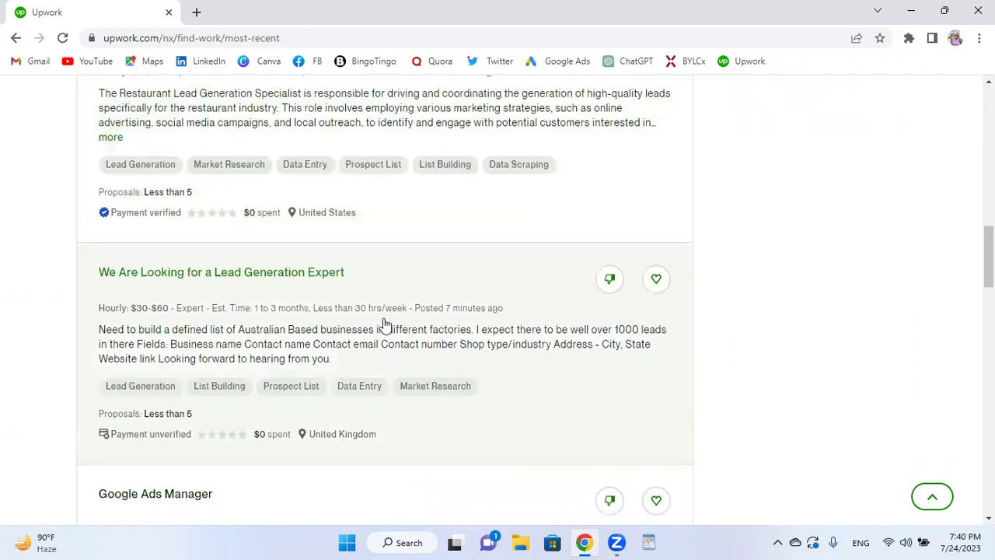
{"action": "scroll", "coordinate": [384, 326], "scroll_direction": "down", "scroll_amount": 4}
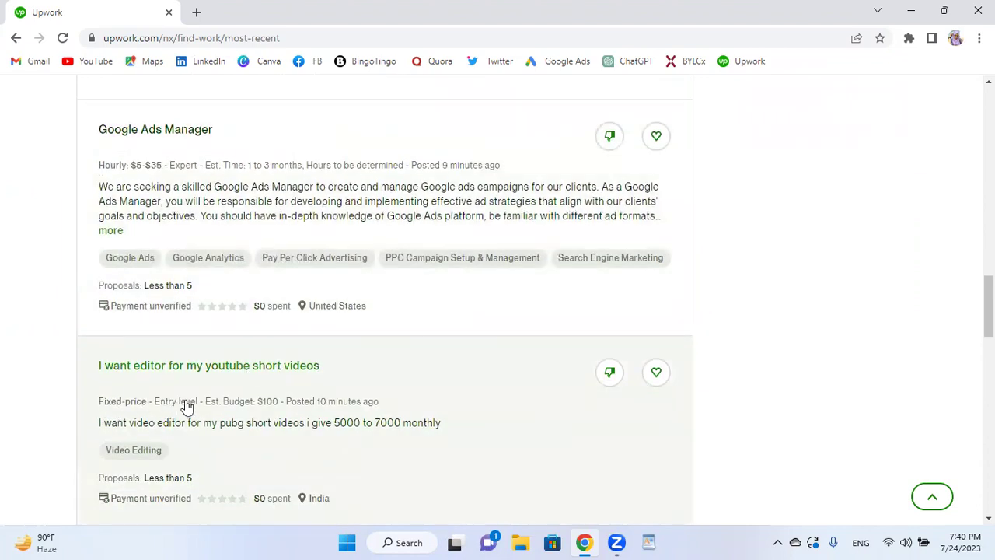
{"action": "scroll", "coordinate": [192, 407], "scroll_direction": "down", "scroll_amount": 2}
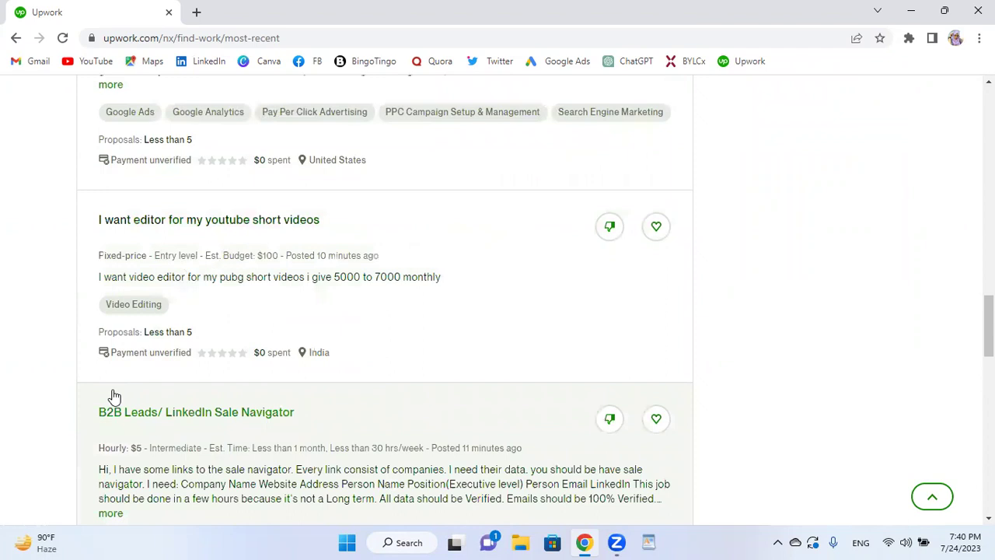
{"action": "scroll", "coordinate": [132, 373], "scroll_direction": "down", "scroll_amount": 2}
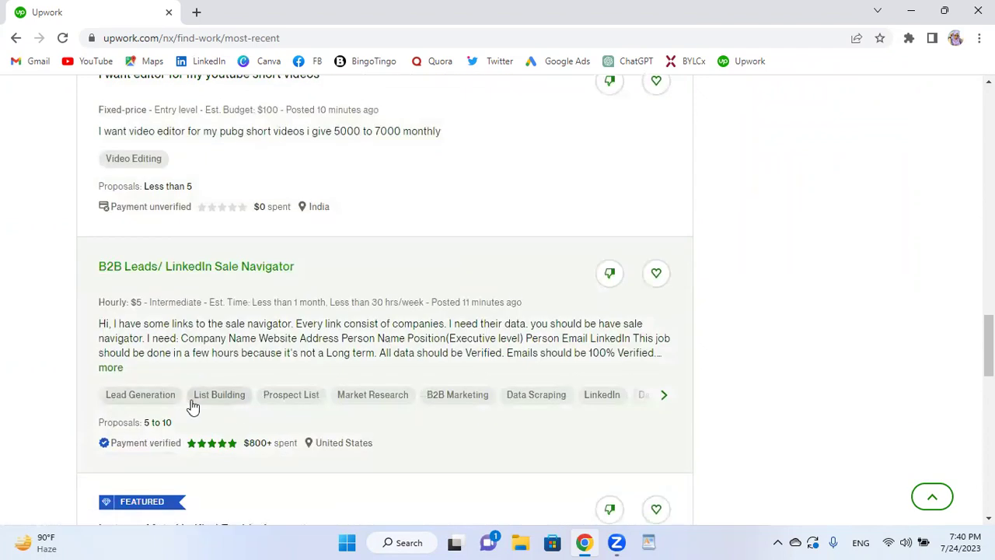
{"action": "scroll", "coordinate": [187, 401], "scroll_direction": "down", "scroll_amount": 1}
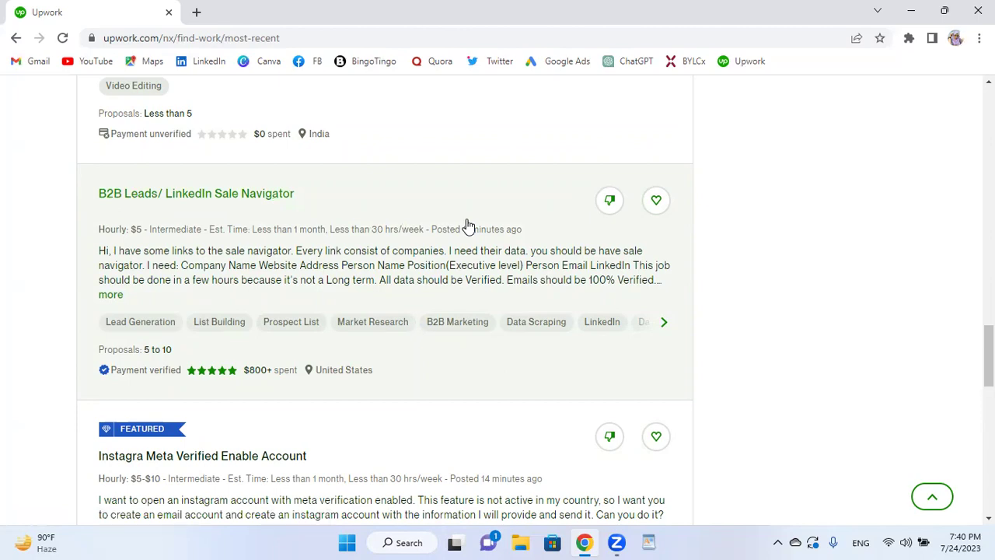
{"action": "scroll", "coordinate": [777, 225], "scroll_direction": "up", "scroll_amount": 8}
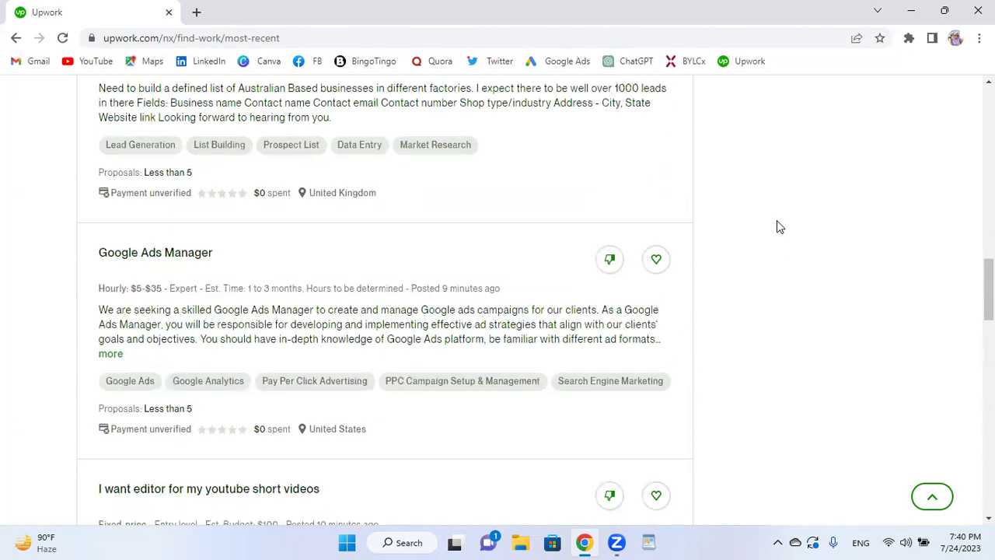
{"action": "scroll", "coordinate": [780, 226], "scroll_direction": "up", "scroll_amount": 12}
{"action": "scroll", "coordinate": [777, 224], "scroll_direction": "up", "scroll_amount": 5}
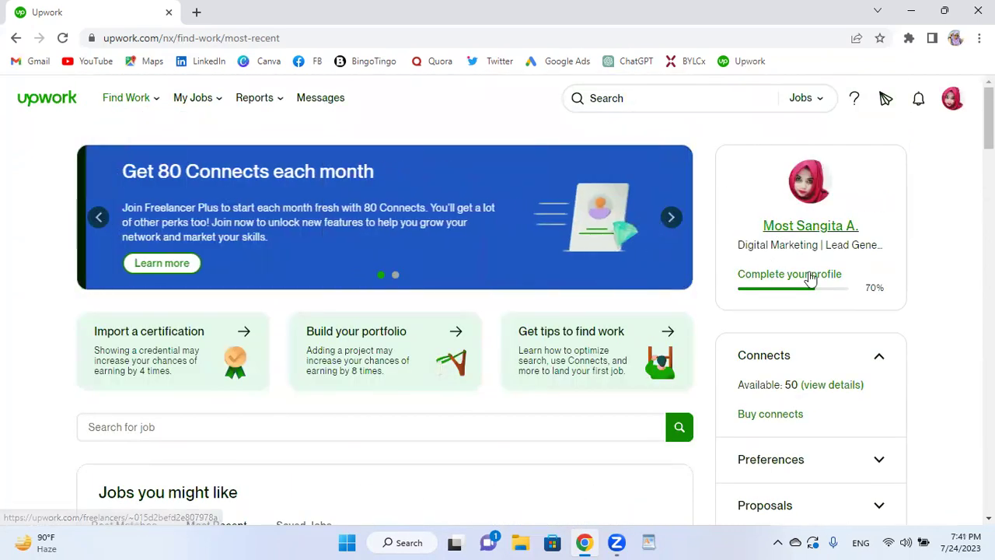
Check the available Connects on the home page and open the Buy Connects page to read the charge and expiry details
{"action": "left_click_drag", "start_coordinate": [797, 387], "coordinate": [773, 384]}
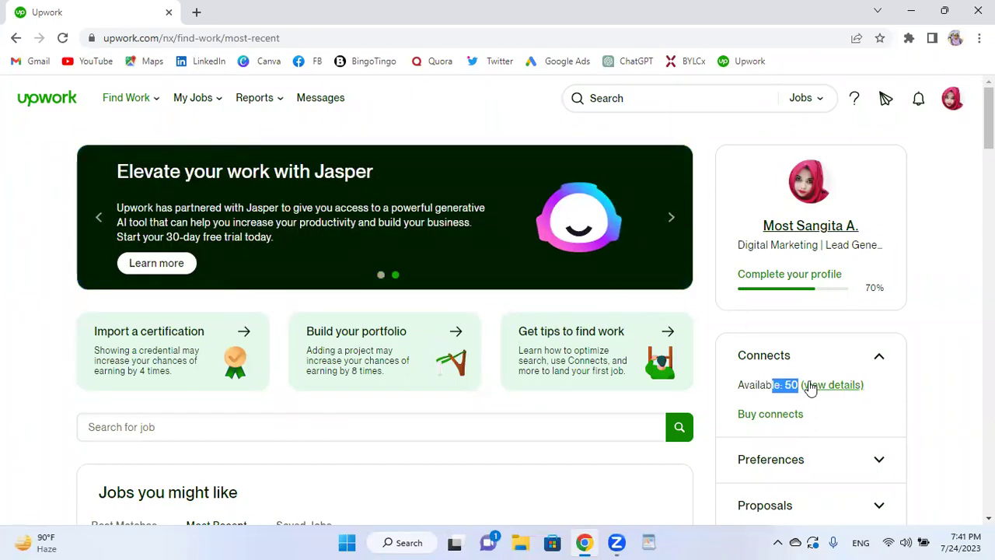
{"action": "left_click", "coordinate": [926, 389]}
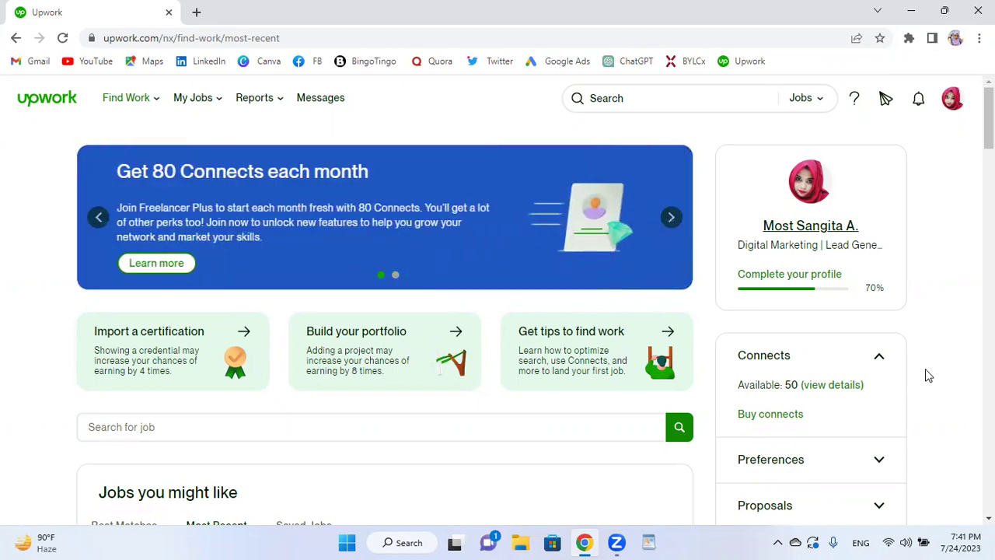
{"action": "left_click", "coordinate": [770, 420]}
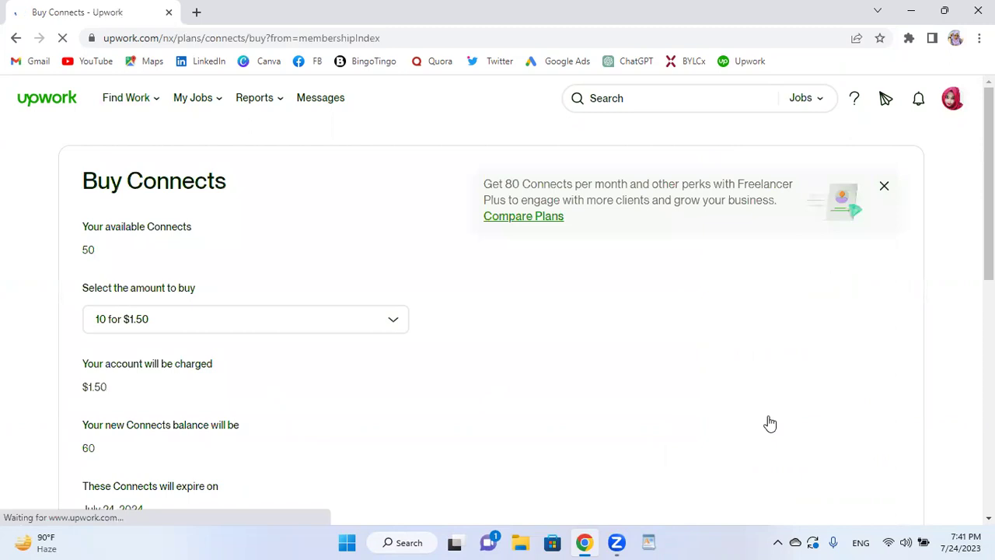
{"action": "scroll", "coordinate": [210, 310], "scroll_direction": "down", "scroll_amount": 1}
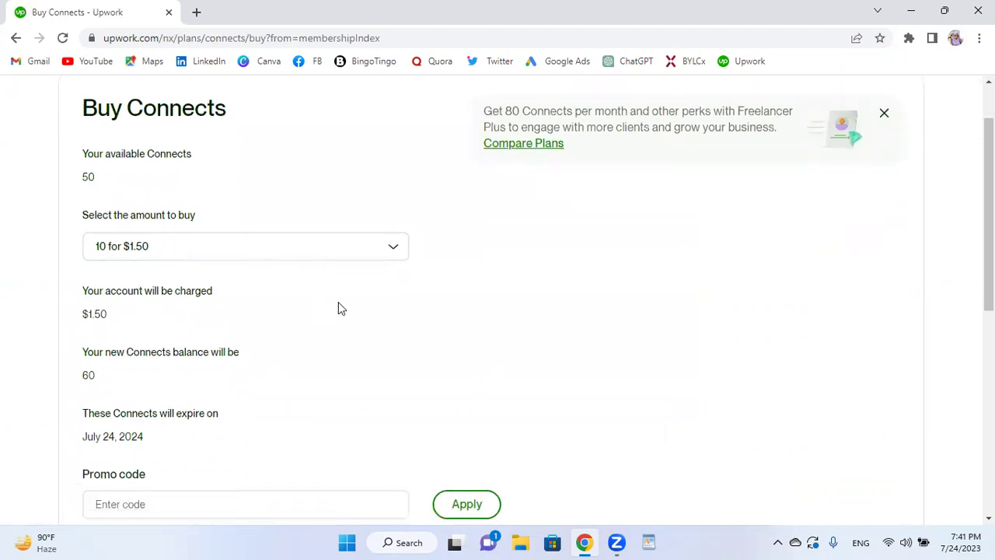
{"action": "scroll", "coordinate": [338, 306], "scroll_direction": "down", "scroll_amount": 1}
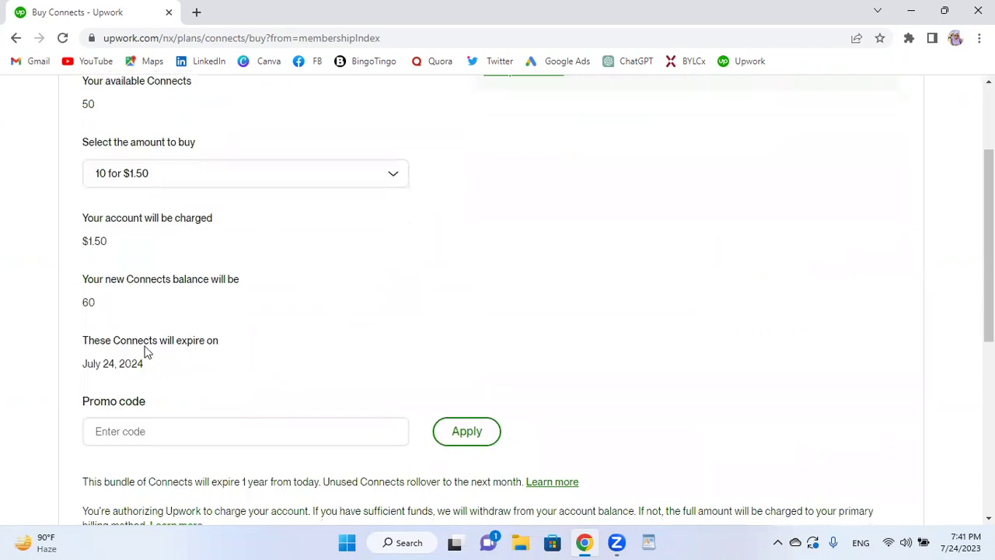
Examine the Connects bundles offered for purchase, including the custom amount option, and the billing terms
{"action": "left_click", "coordinate": [363, 174]}
{"action": "scroll", "coordinate": [218, 280], "scroll_direction": "down", "scroll_amount": 1}
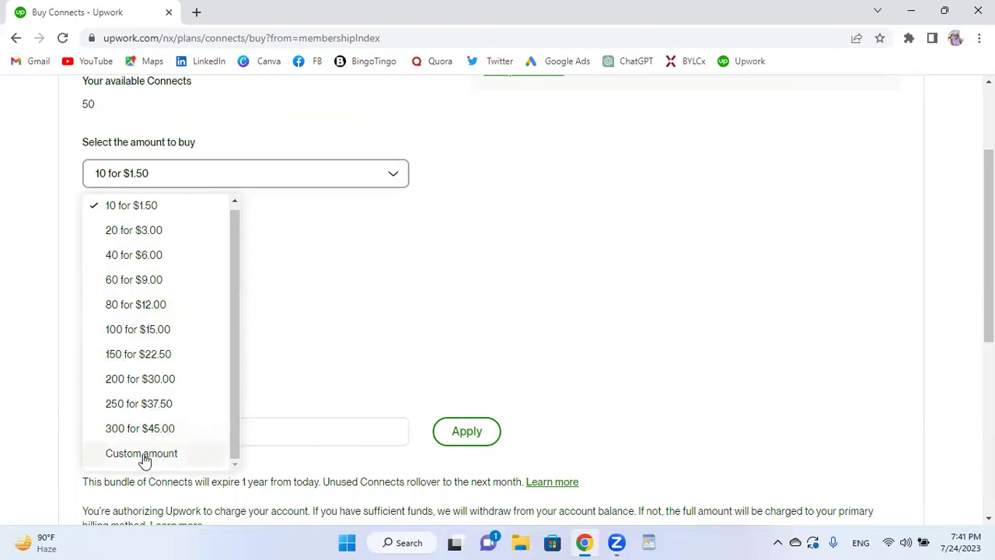
{"action": "scroll", "coordinate": [555, 353], "scroll_direction": "down", "scroll_amount": 2}
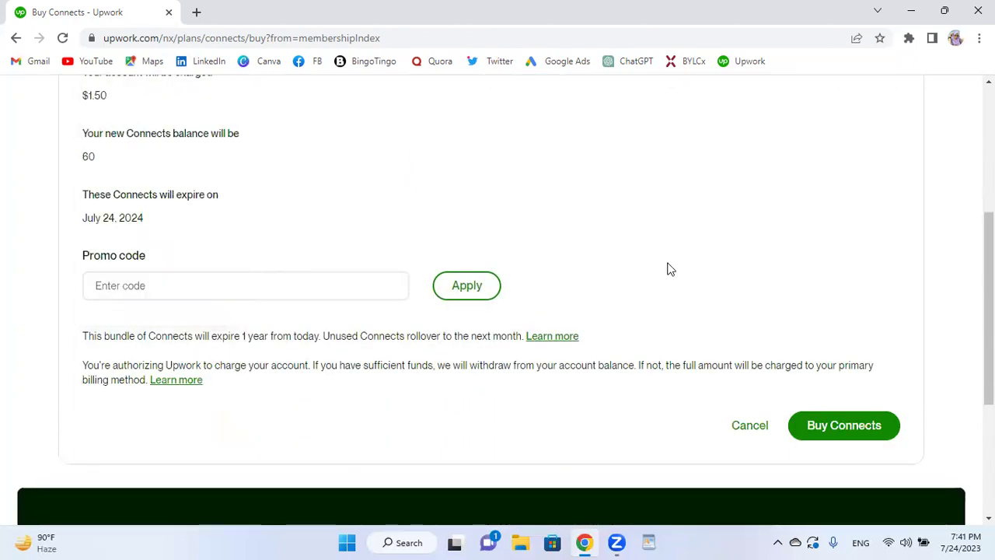
{"action": "scroll", "coordinate": [670, 269], "scroll_direction": "up", "scroll_amount": 4}
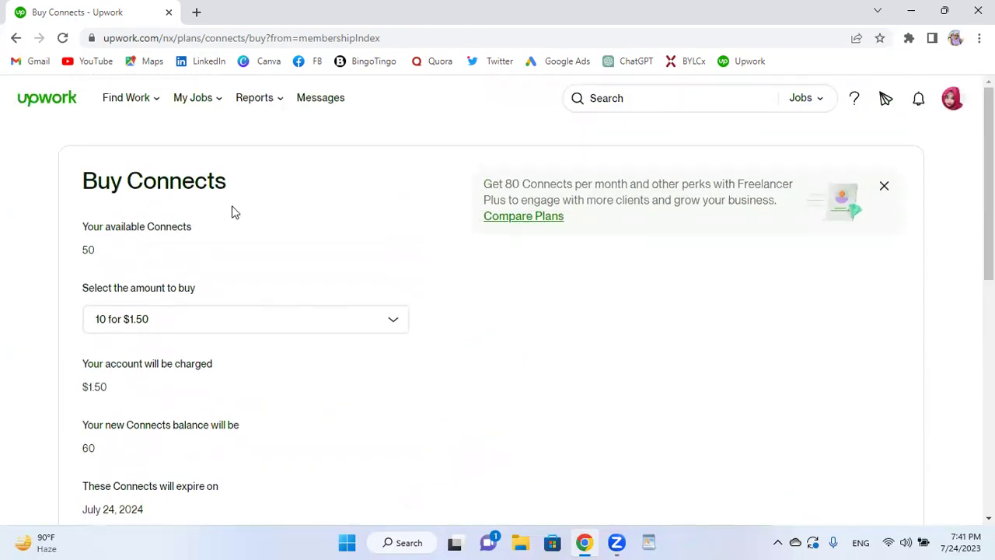
Open the membership plan comparison and examine the features included in the Basic and Plus plans
{"action": "left_click", "coordinate": [531, 224]}
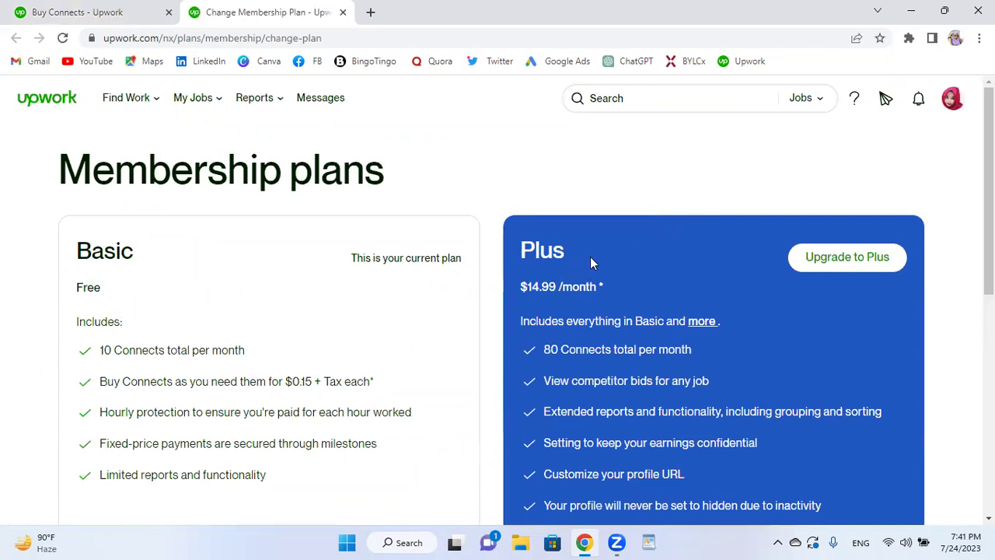
{"action": "scroll", "coordinate": [590, 257], "scroll_direction": "down", "scroll_amount": 1}
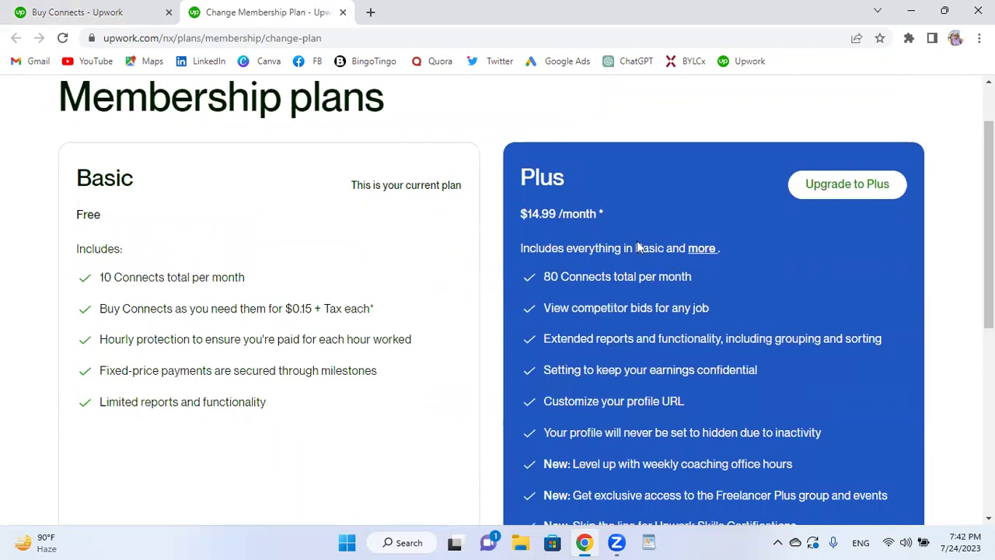
{"action": "scroll", "coordinate": [638, 246], "scroll_direction": "down", "scroll_amount": 1}
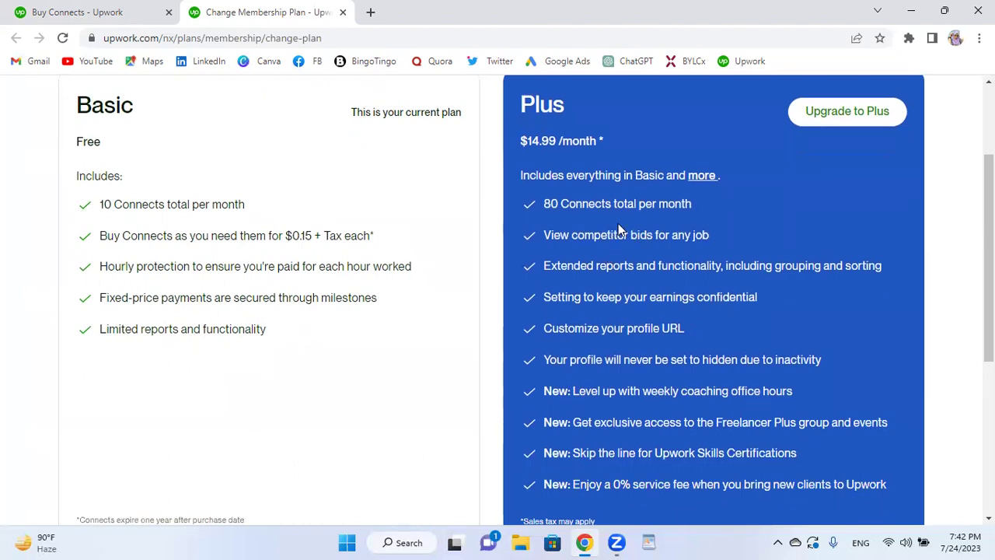
{"action": "left_click", "coordinate": [703, 177]}
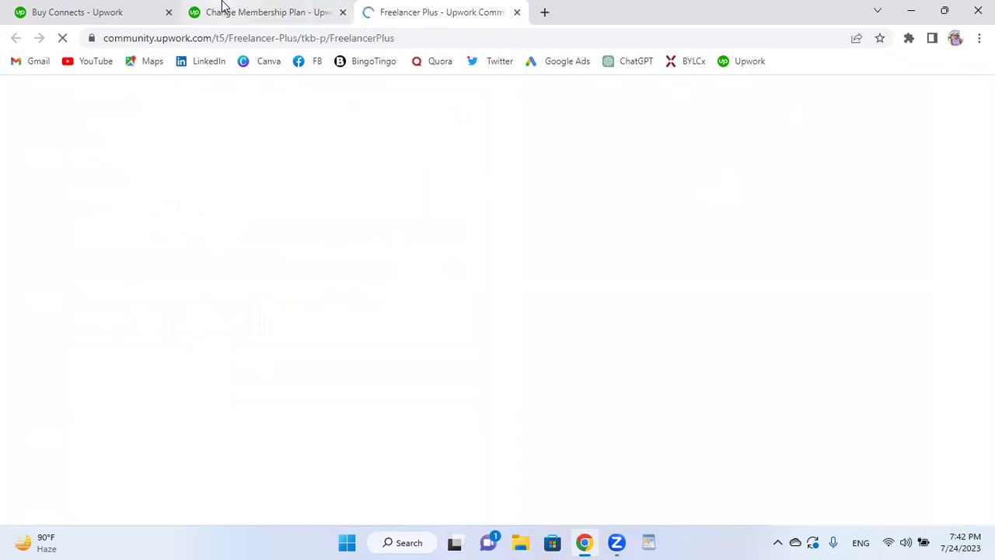
{"action": "left_click", "coordinate": [222, 7]}
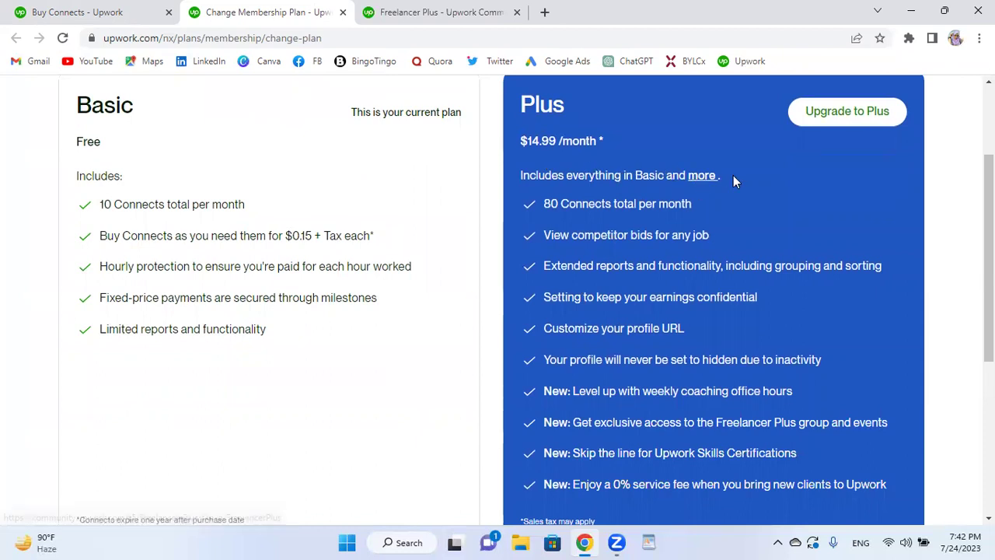
{"action": "scroll", "coordinate": [734, 175], "scroll_direction": "down", "scroll_amount": 1}
{"action": "scroll", "coordinate": [650, 157], "scroll_direction": "up", "scroll_amount": 2}
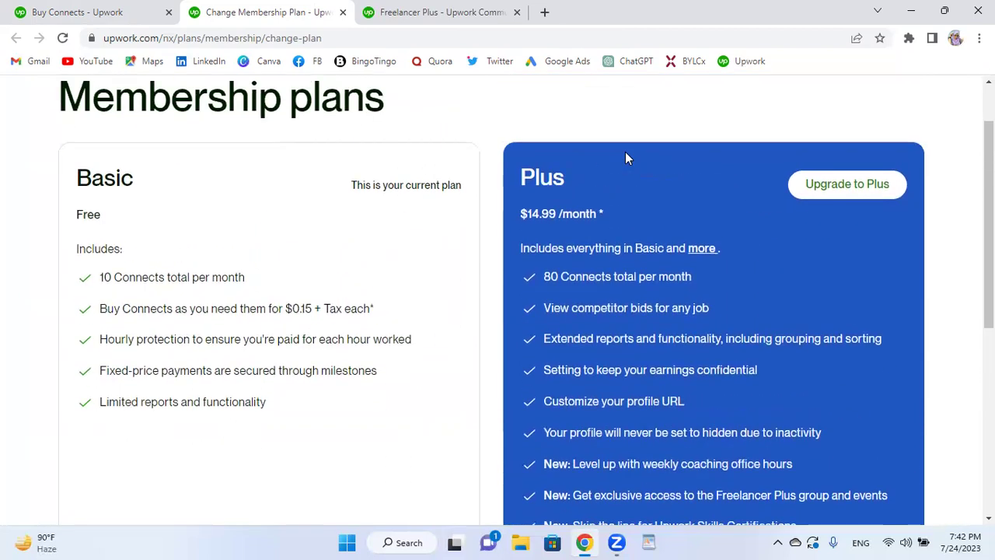
Open the additional Freelancer Plus details, accept the cookies and review the membership perks of Basic versus Freelancer Plus
{"action": "left_click", "coordinate": [699, 249]}
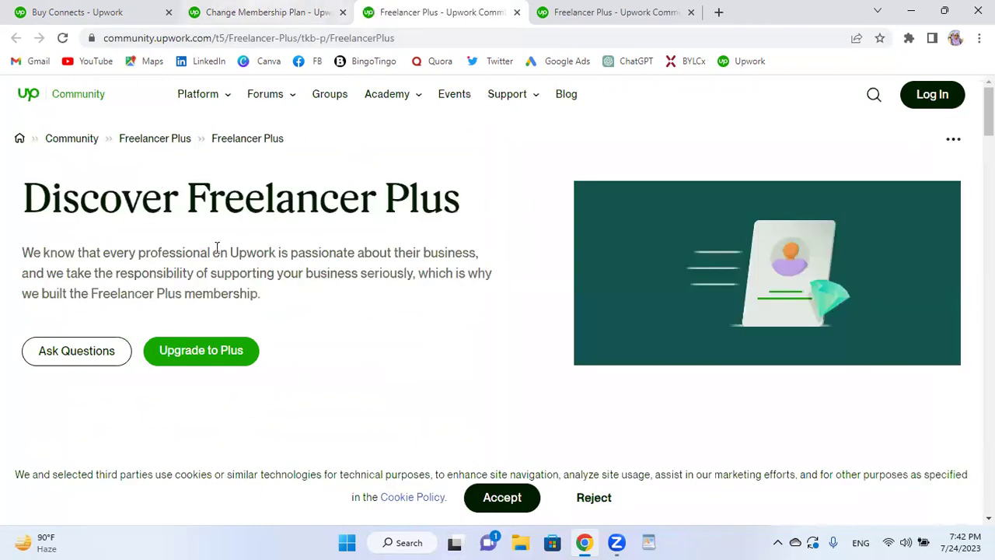
{"action": "scroll", "coordinate": [296, 216], "scroll_direction": "down", "scroll_amount": 2}
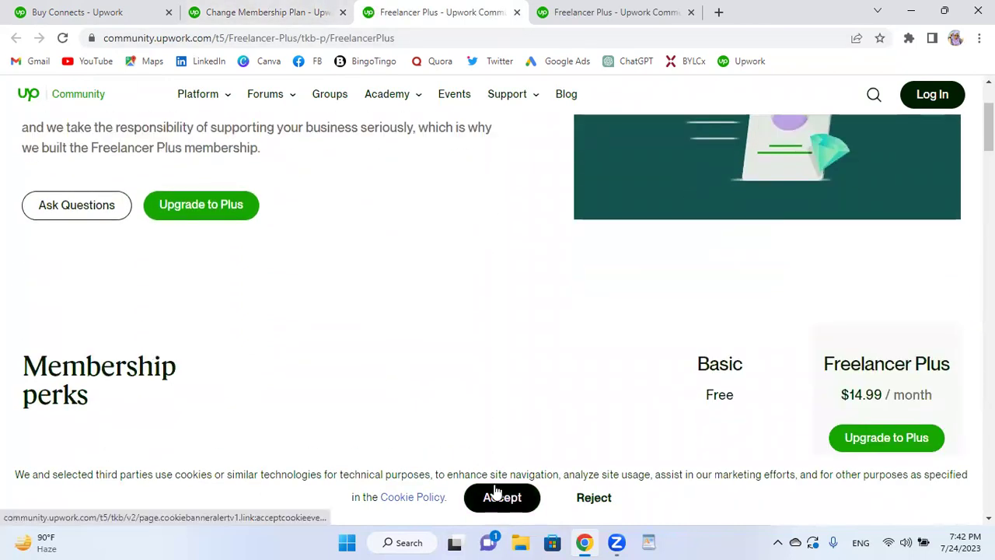
{"action": "left_click", "coordinate": [502, 499]}
{"action": "scroll", "coordinate": [519, 195], "scroll_direction": "down", "scroll_amount": 2}
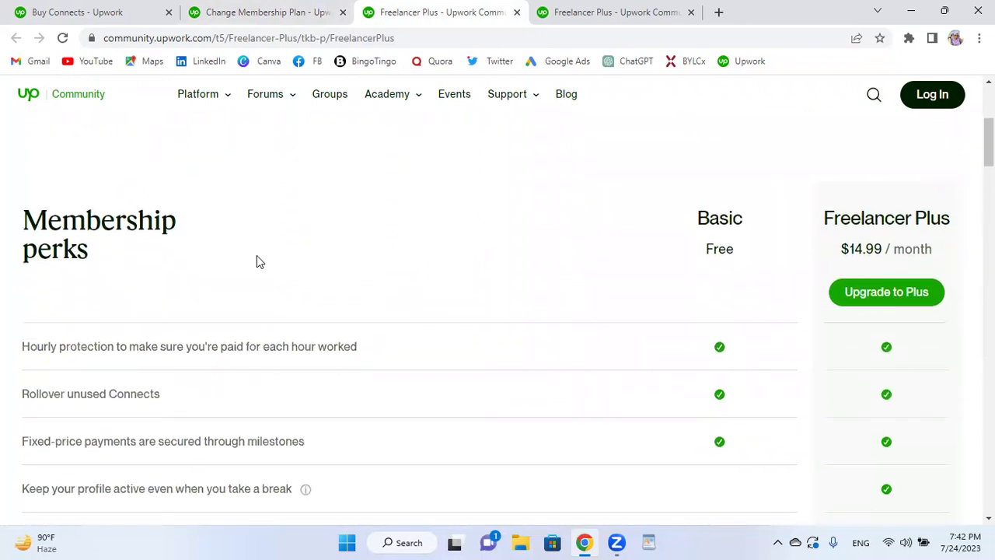
{"action": "scroll", "coordinate": [456, 213], "scroll_direction": "down", "scroll_amount": 2}
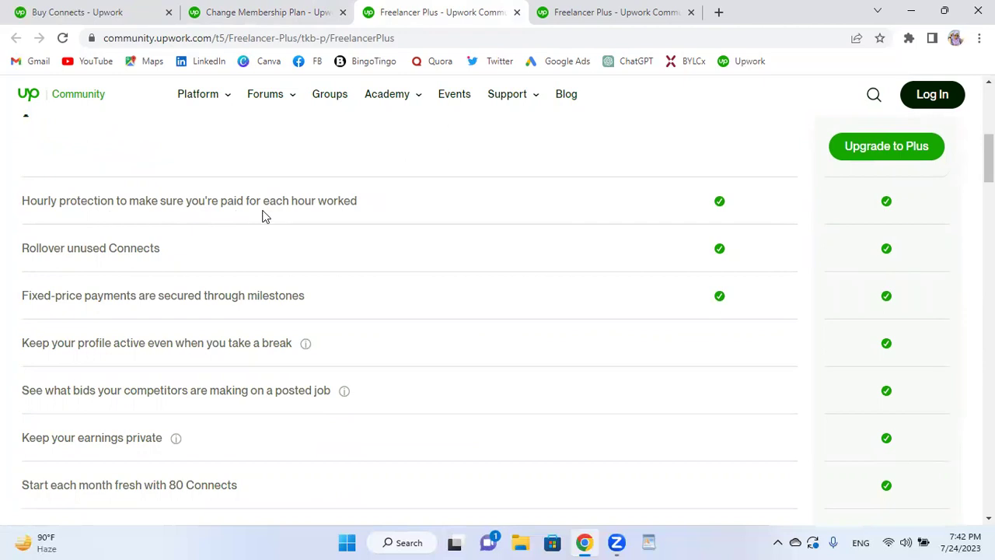
{"action": "scroll", "coordinate": [264, 300], "scroll_direction": "down", "scroll_amount": 3}
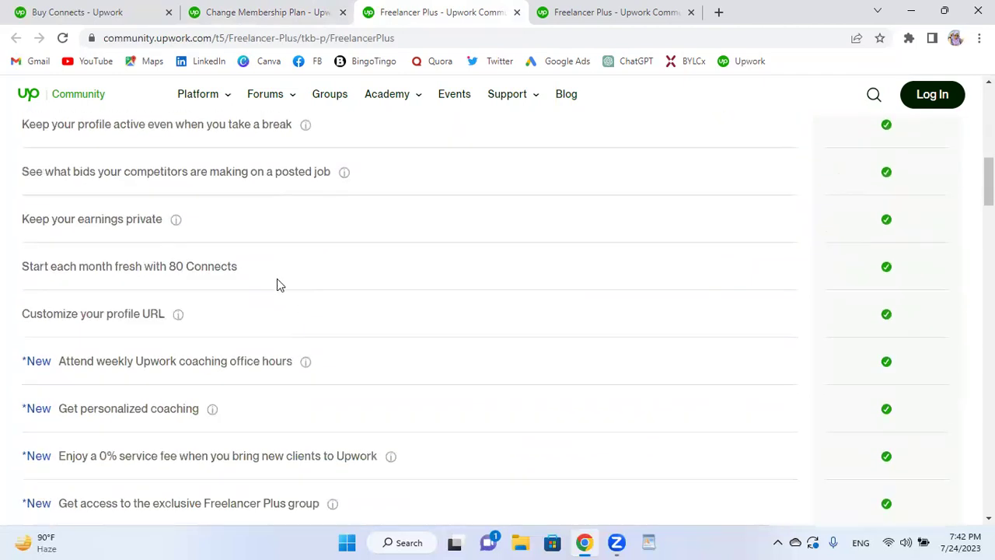
{"action": "scroll", "coordinate": [231, 281], "scroll_direction": "down", "scroll_amount": 2}
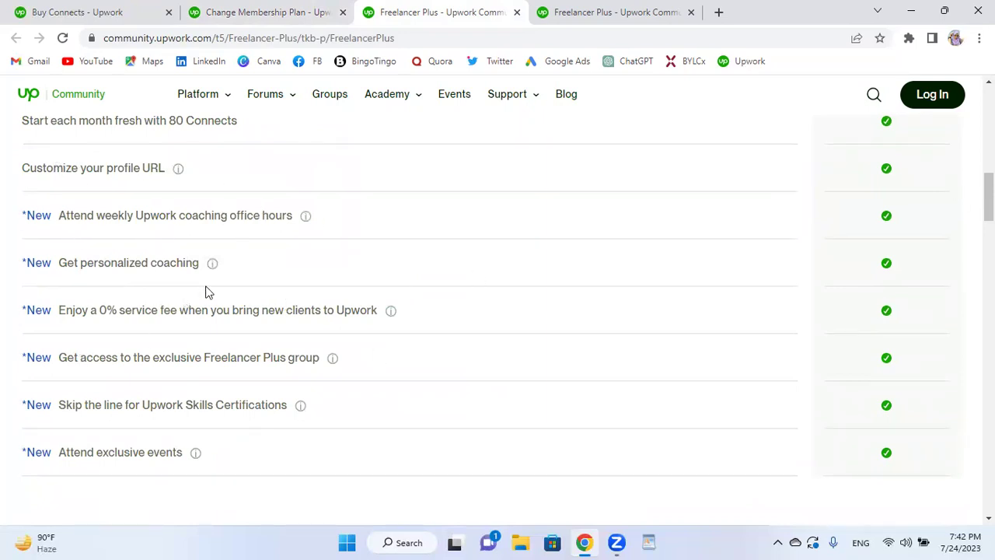
{"action": "scroll", "coordinate": [540, 291], "scroll_direction": "up", "scroll_amount": 6}
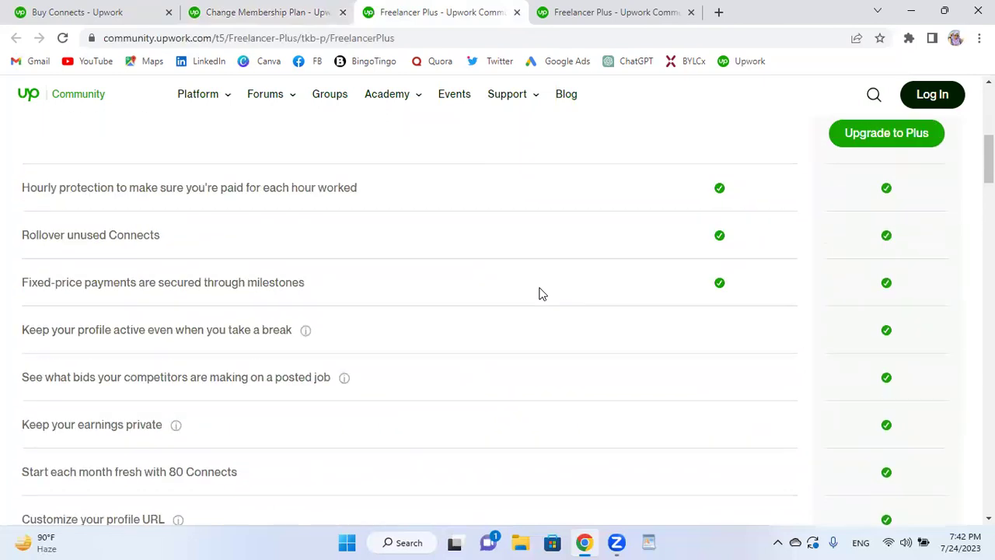
{"action": "scroll", "coordinate": [542, 294], "scroll_direction": "up", "scroll_amount": 1}
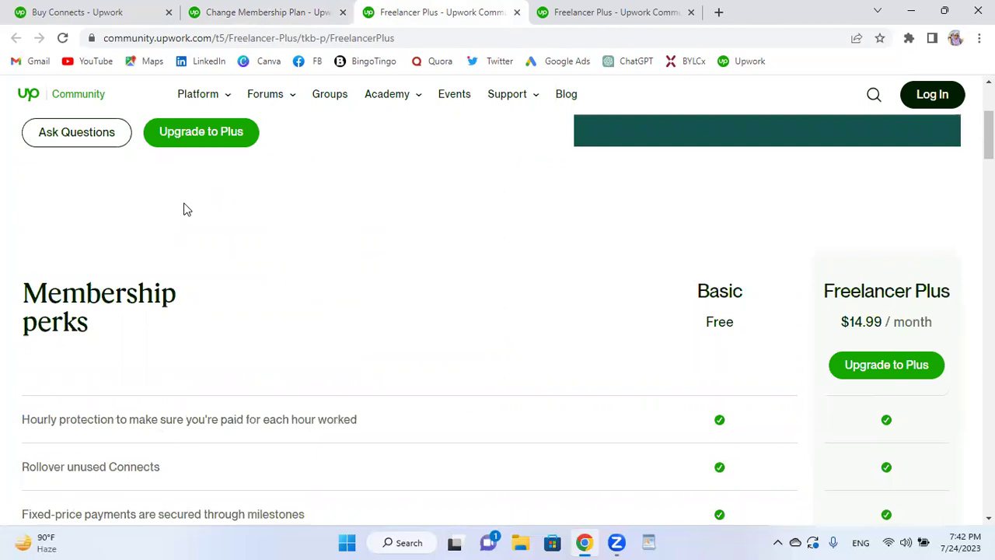
{"action": "scroll", "coordinate": [187, 208], "scroll_direction": "up", "scroll_amount": 3}
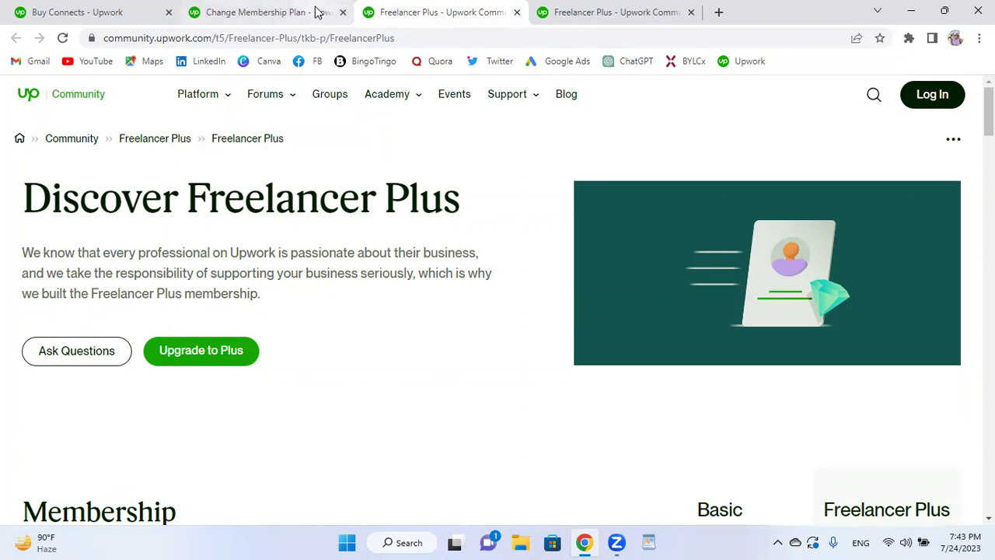
Close the membership plan and Freelancer Plus pages and return to the Upwork home feed
{"action": "left_click", "coordinate": [343, 12]}
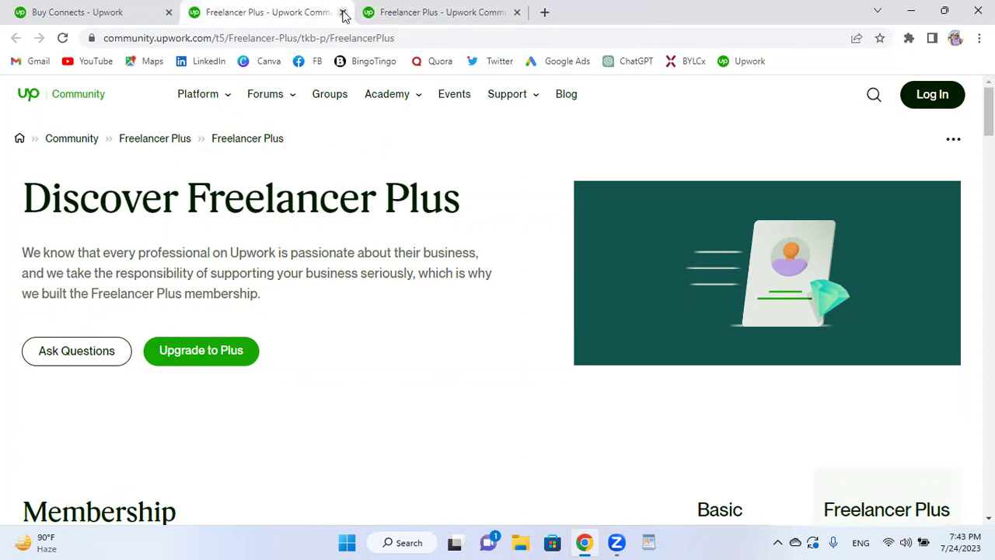
{"action": "left_click", "coordinate": [343, 12]}
{"action": "left_click", "coordinate": [343, 12]}
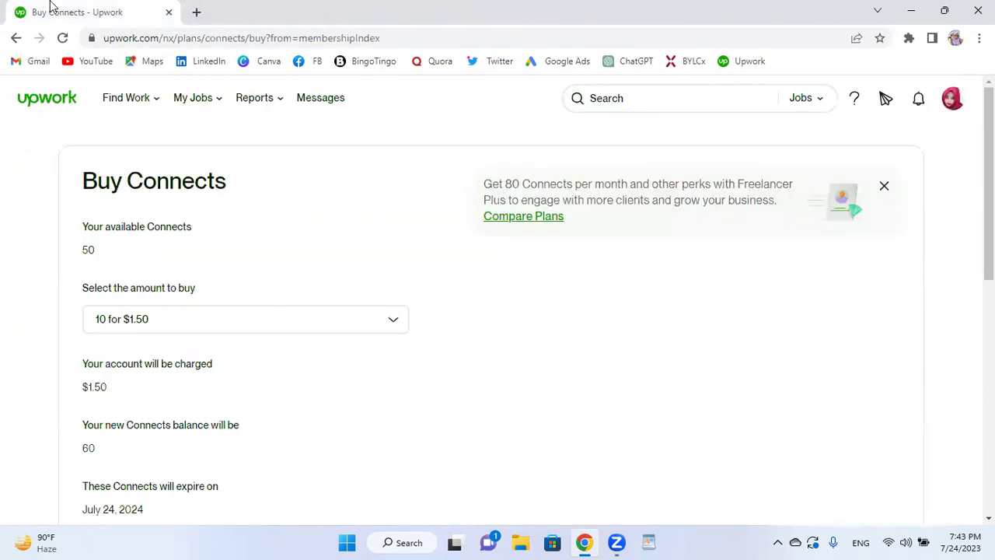
{"action": "left_click", "coordinate": [51, 102]}
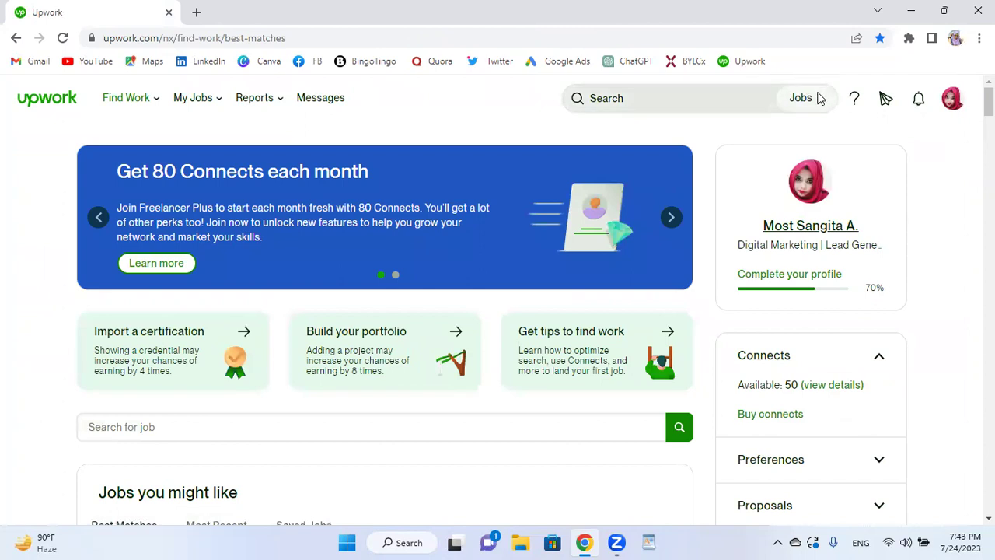
Set the header search category to Projects
{"action": "left_click", "coordinate": [816, 98]}
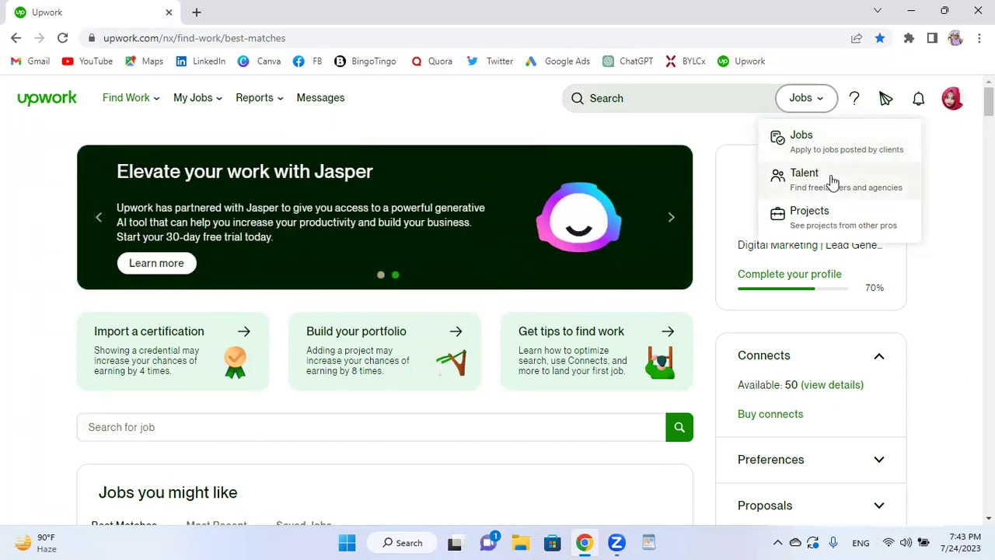
{"action": "left_click", "coordinate": [807, 225]}
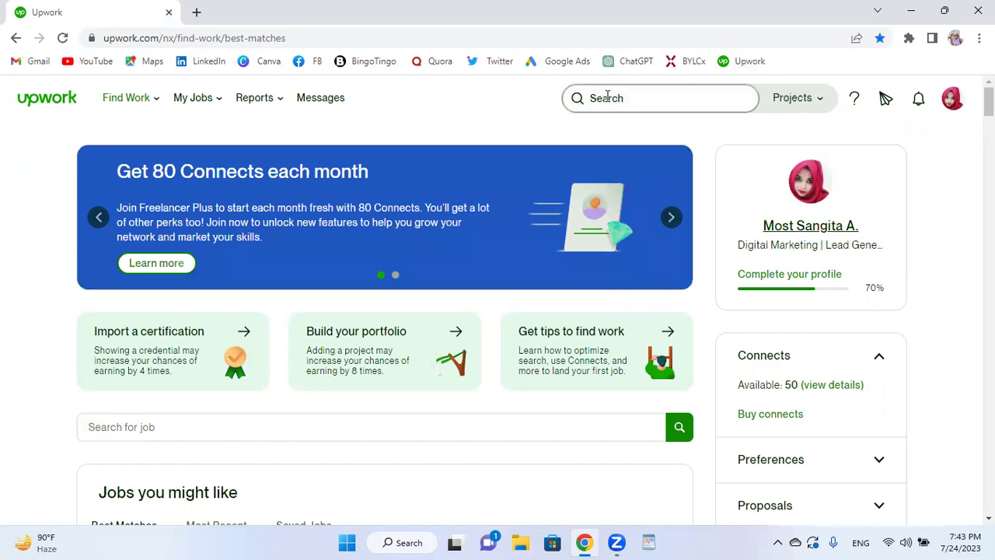
Search the Upwork projects for "lead generation" using the suggested search term
{"action": "type", "text": "lead"}
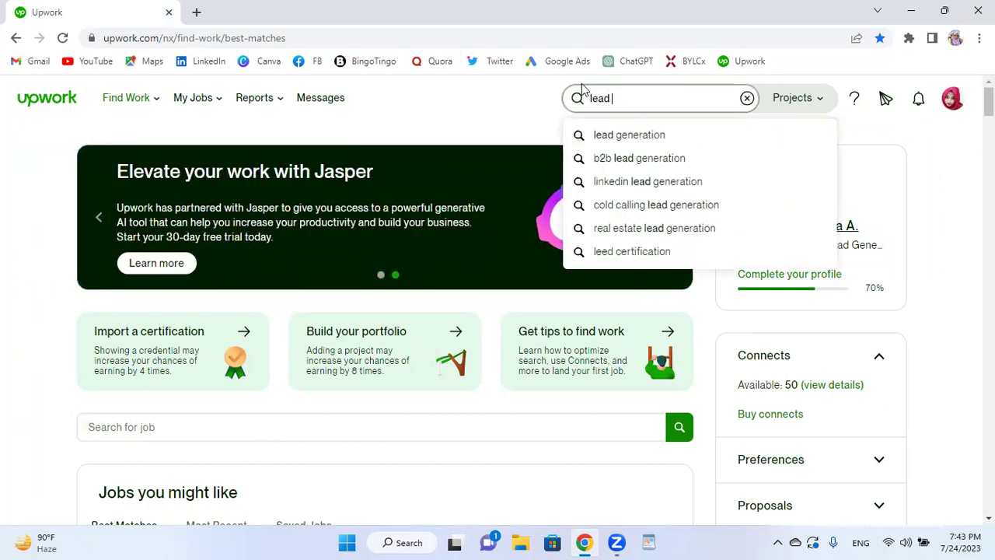
{"action": "left_click", "coordinate": [632, 136]}
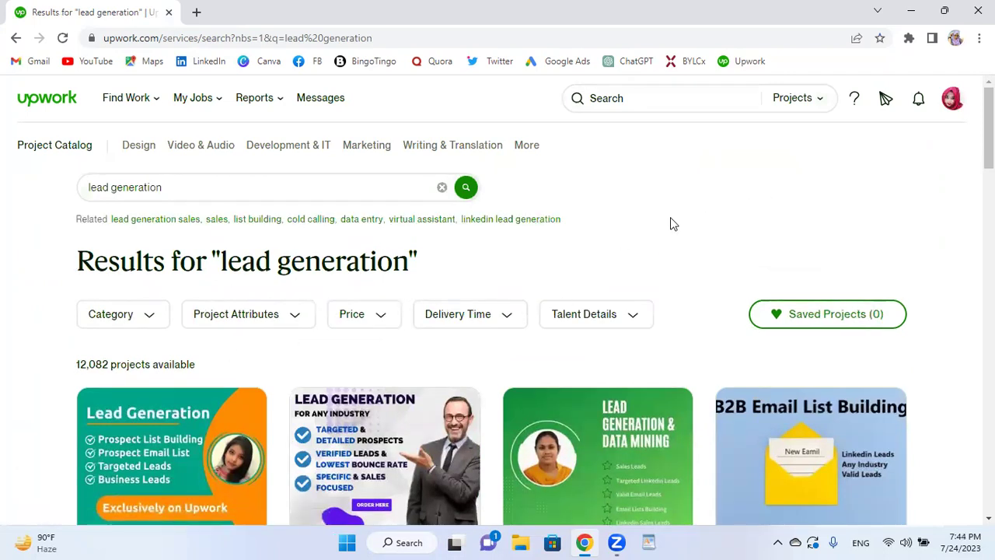
Examine the lead generation project listings, comparing their thumbnails, titles, starting prices, delivery times and seller ratings
{"action": "scroll", "coordinate": [674, 224], "scroll_direction": "down", "scroll_amount": 1}
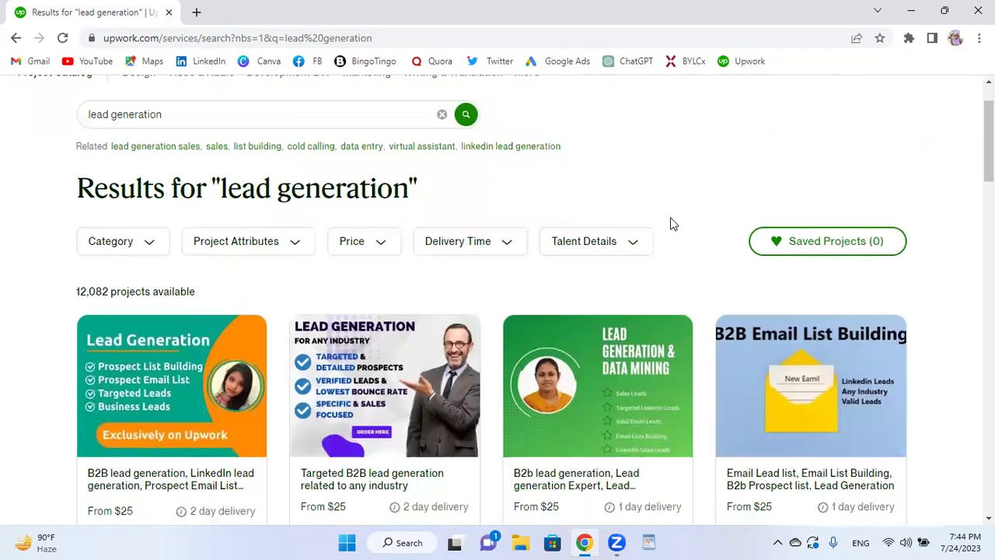
{"action": "scroll", "coordinate": [674, 224], "scroll_direction": "down", "scroll_amount": 1}
{"action": "scroll", "coordinate": [674, 224], "scroll_direction": "down", "scroll_amount": 1}
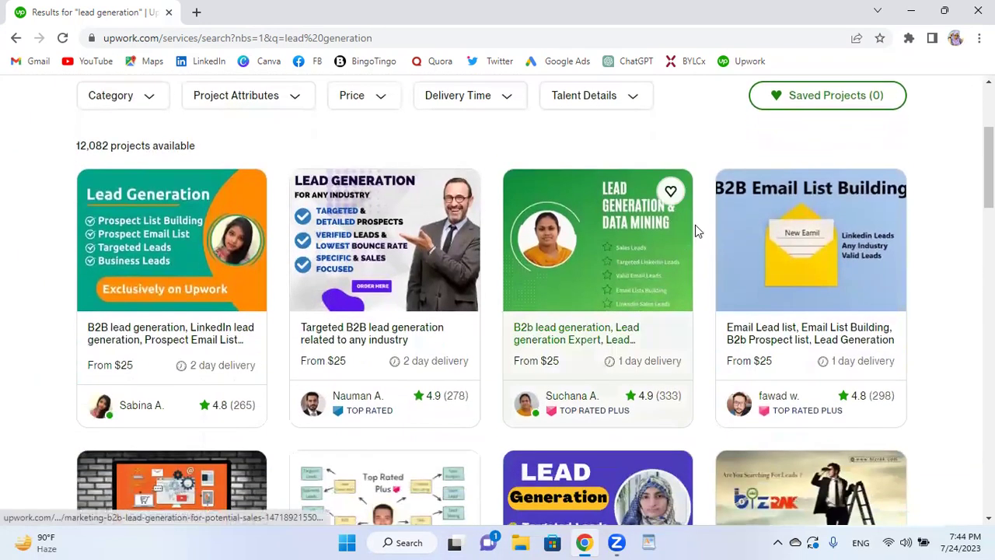
{"action": "scroll", "coordinate": [696, 226], "scroll_direction": "down", "scroll_amount": 2}
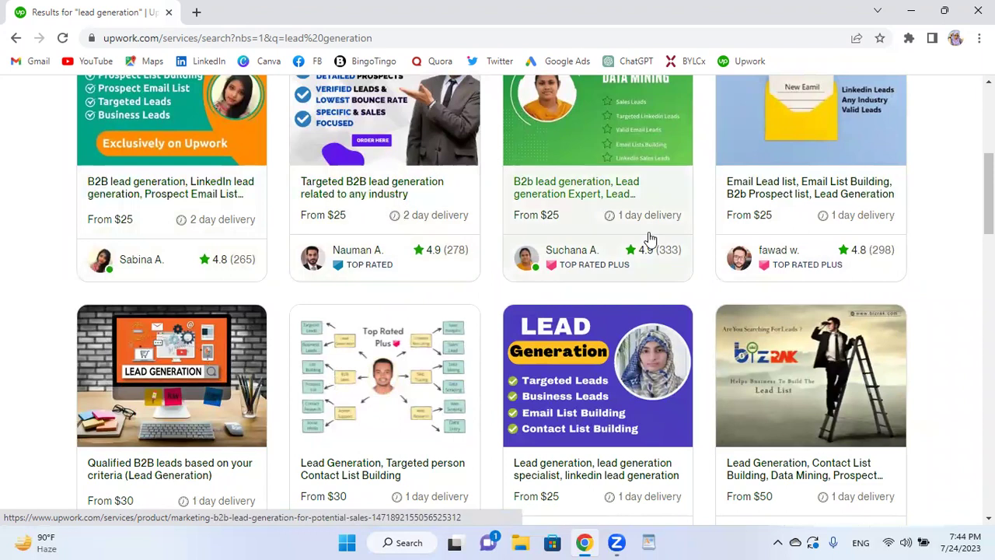
{"action": "scroll", "coordinate": [778, 249], "scroll_direction": "down", "scroll_amount": 2}
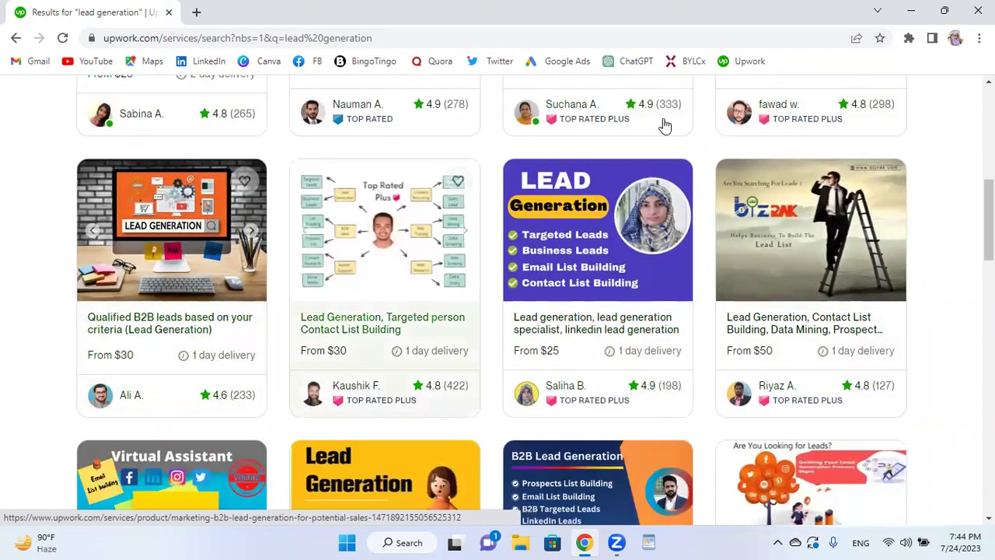
{"action": "scroll", "coordinate": [268, 160], "scroll_direction": "up", "scroll_amount": 1}
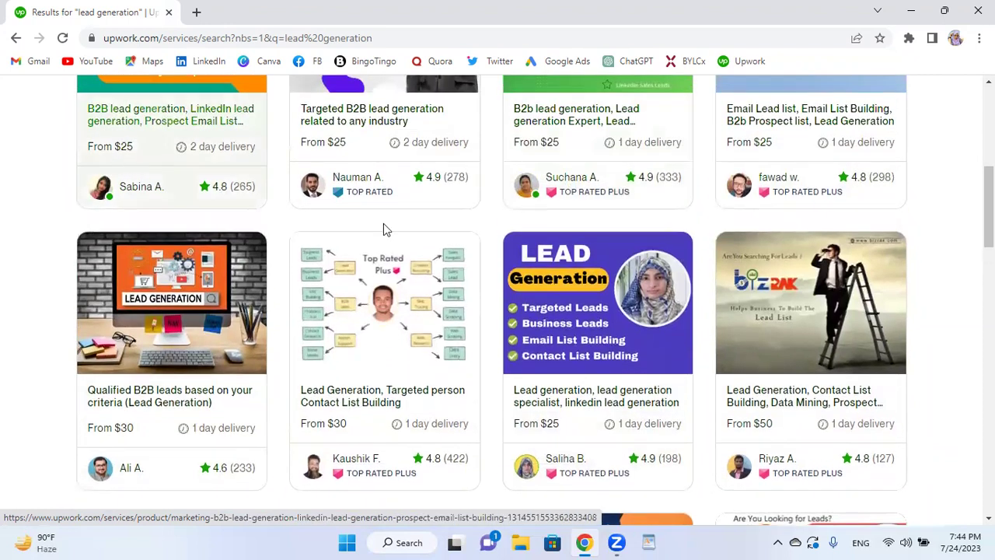
{"action": "scroll", "coordinate": [381, 224], "scroll_direction": "down", "scroll_amount": 1}
{"action": "scroll", "coordinate": [514, 247], "scroll_direction": "down", "scroll_amount": 1}
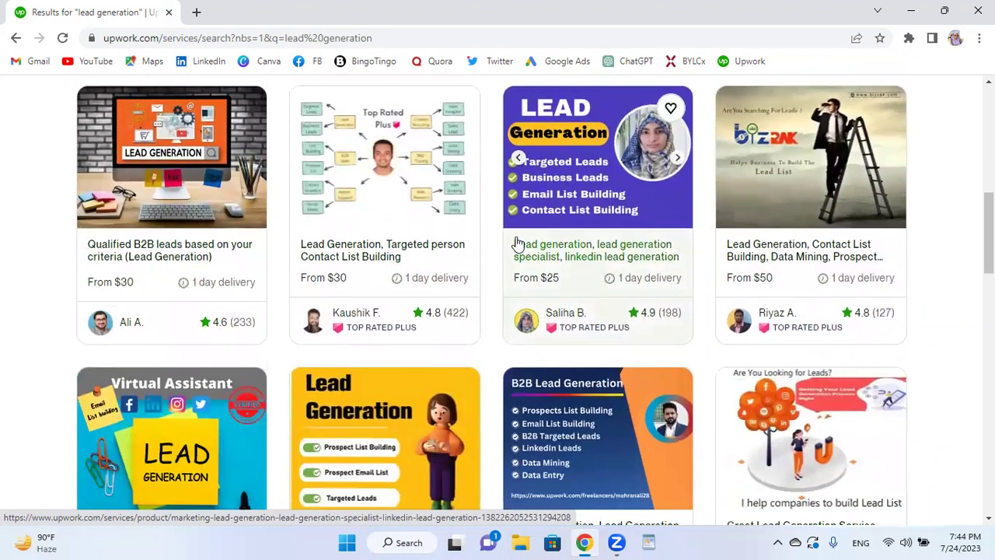
{"action": "scroll", "coordinate": [692, 278], "scroll_direction": "down", "scroll_amount": 2}
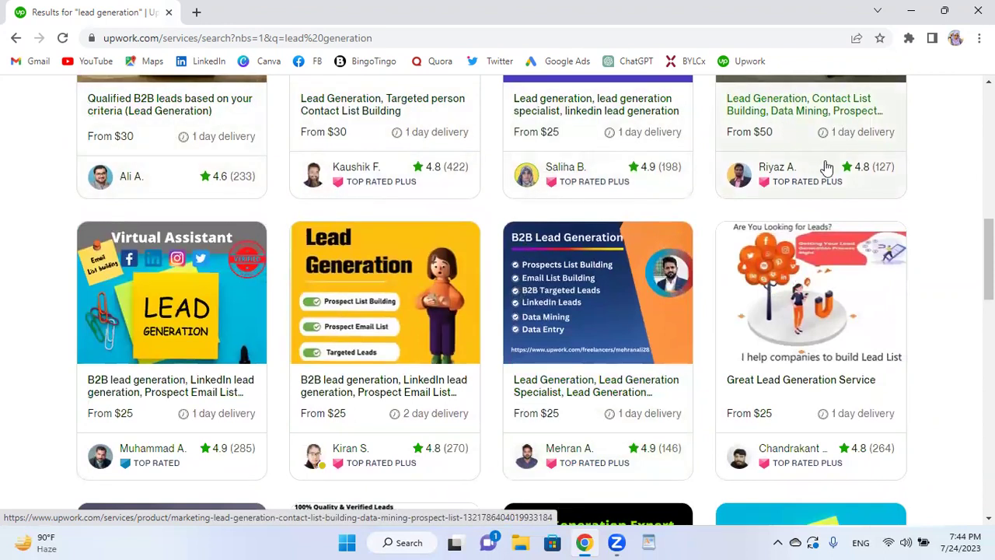
{"action": "scroll", "coordinate": [826, 167], "scroll_direction": "up", "scroll_amount": 1}
{"action": "scroll", "coordinate": [789, 166], "scroll_direction": "up", "scroll_amount": 1}
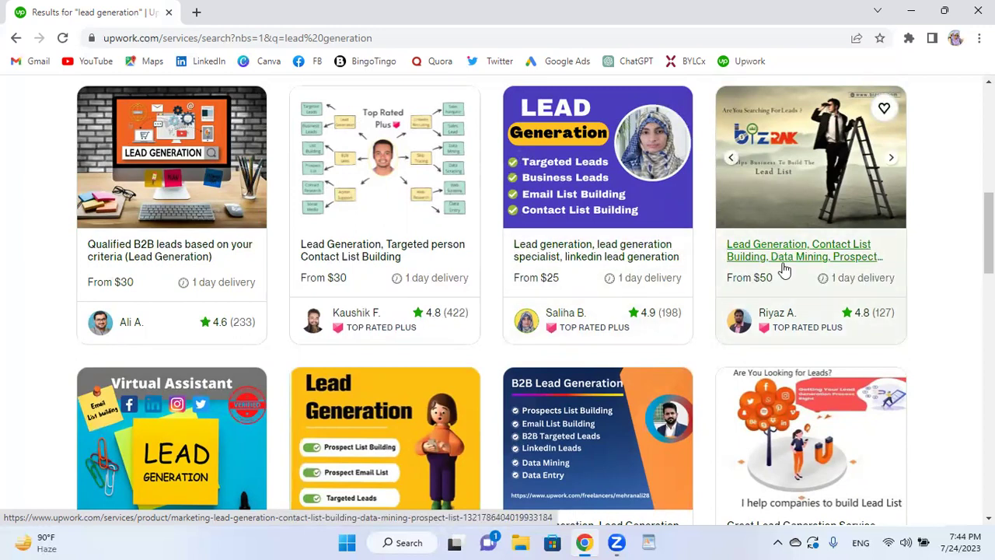
{"action": "scroll", "coordinate": [790, 278], "scroll_direction": "down", "scroll_amount": 3}
{"action": "scroll", "coordinate": [790, 262], "scroll_direction": "down", "scroll_amount": 3}
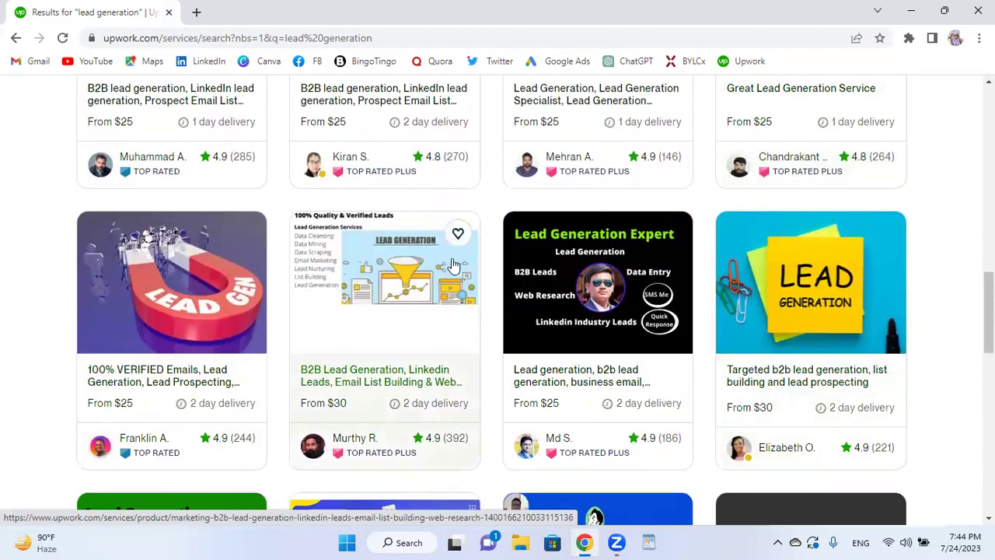
{"action": "scroll", "coordinate": [841, 285], "scroll_direction": "down", "scroll_amount": 2}
{"action": "scroll", "coordinate": [841, 284], "scroll_direction": "down", "scroll_amount": 3}
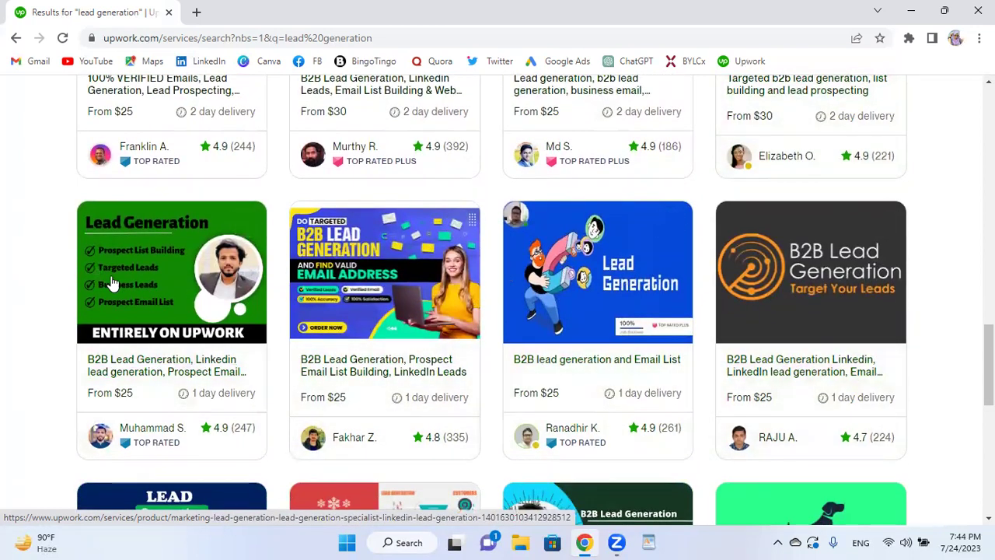
{"action": "scroll", "coordinate": [370, 259], "scroll_direction": "down", "scroll_amount": 3}
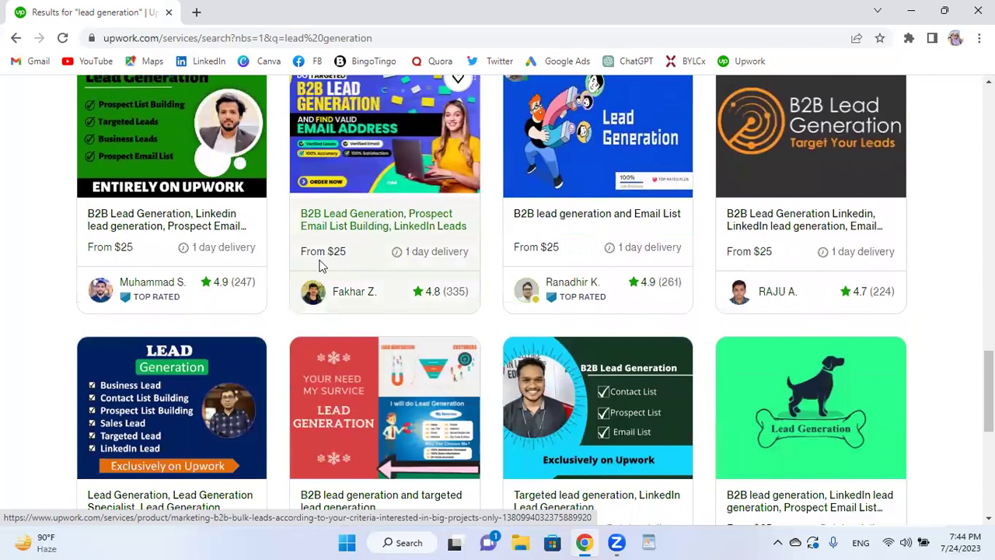
{"action": "scroll", "coordinate": [370, 259], "scroll_direction": "down", "scroll_amount": 3}
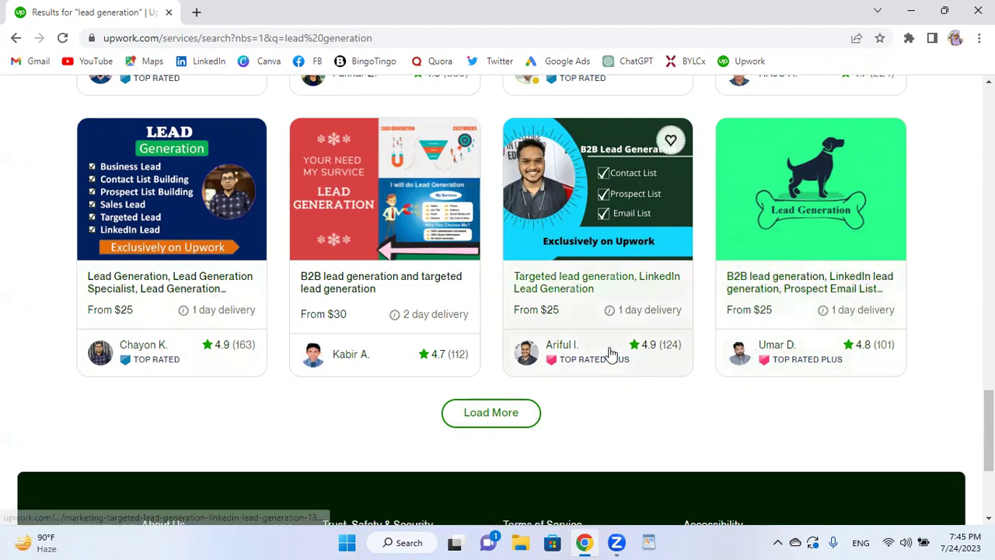
{"action": "scroll", "coordinate": [746, 335], "scroll_direction": "up", "scroll_amount": 3}
{"action": "scroll", "coordinate": [754, 334], "scroll_direction": "up", "scroll_amount": 1}
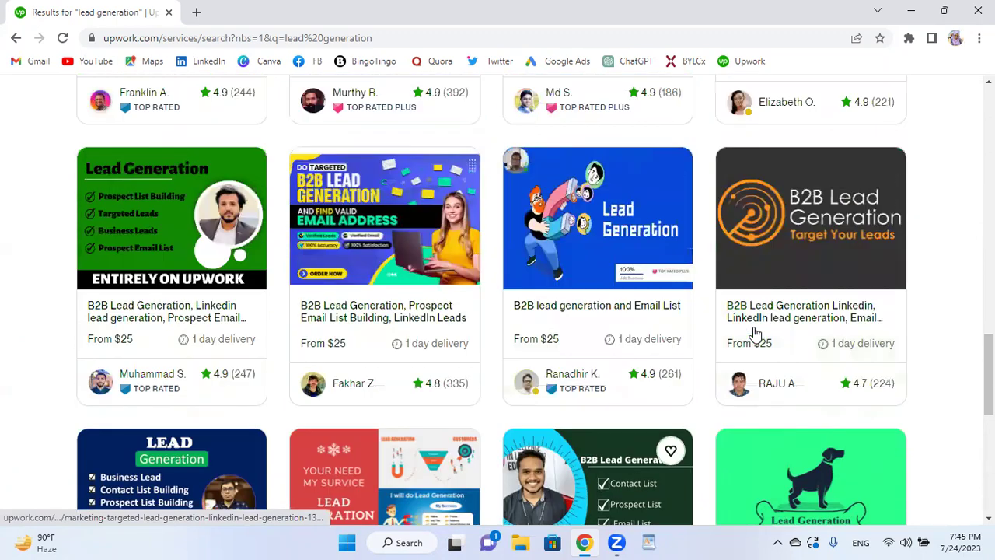
{"action": "scroll", "coordinate": [754, 334], "scroll_direction": "up", "scroll_amount": 3}
{"action": "scroll", "coordinate": [755, 333], "scroll_direction": "up", "scroll_amount": 4}
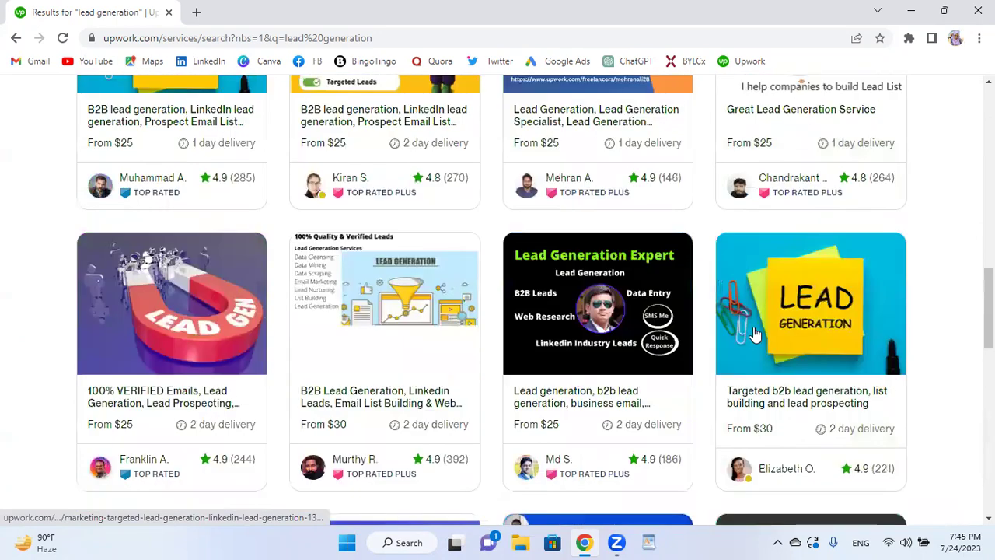
{"action": "scroll", "coordinate": [755, 333], "scroll_direction": "up", "scroll_amount": 4}
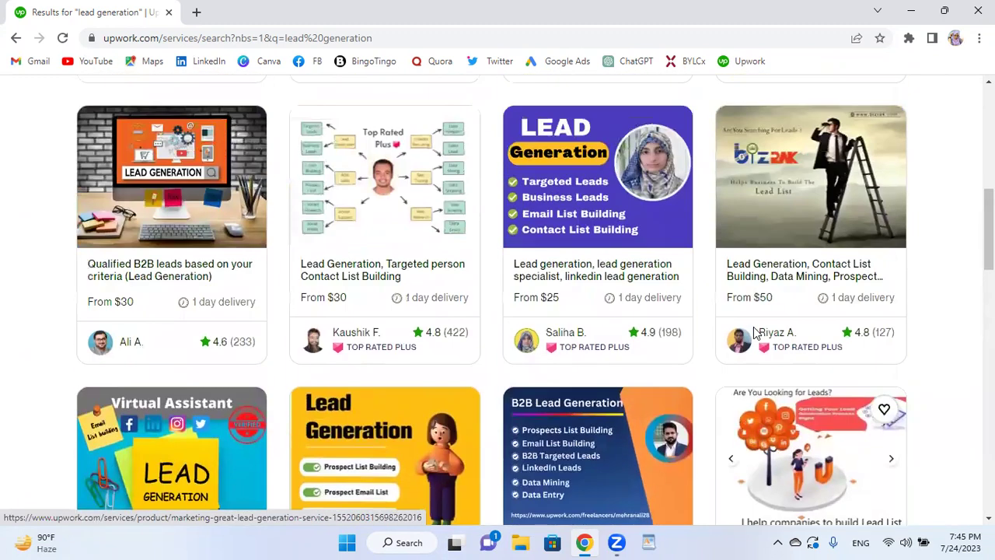
{"action": "scroll", "coordinate": [754, 332], "scroll_direction": "up", "scroll_amount": 2}
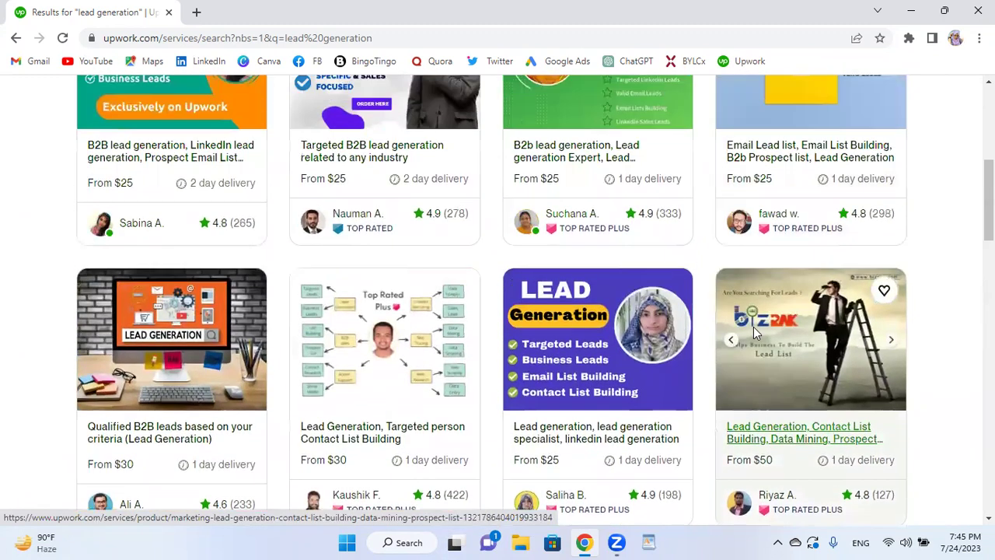
{"action": "scroll", "coordinate": [754, 332], "scroll_direction": "up", "scroll_amount": 1}
{"action": "scroll", "coordinate": [394, 325], "scroll_direction": "up", "scroll_amount": 1}
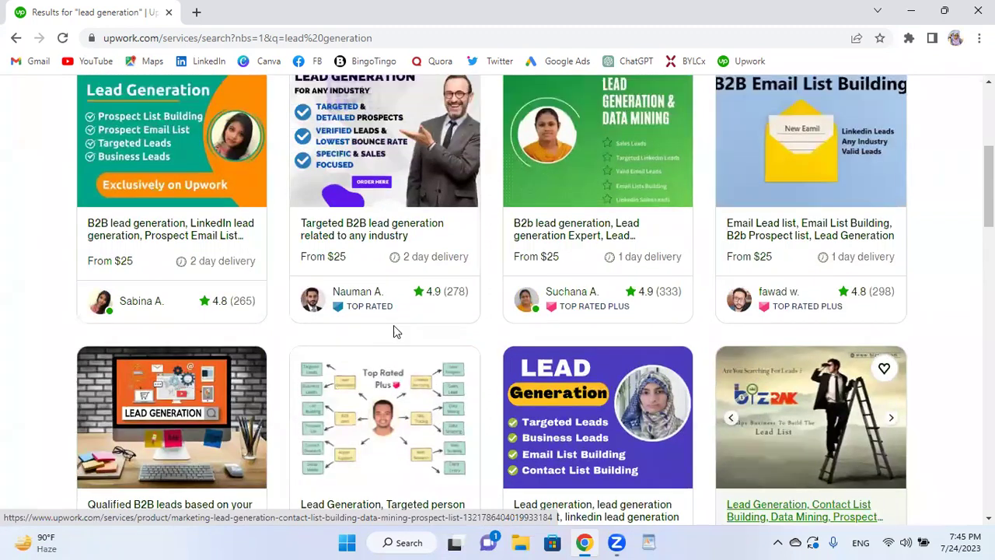
{"action": "scroll", "coordinate": [136, 220], "scroll_direction": "up", "scroll_amount": 4}
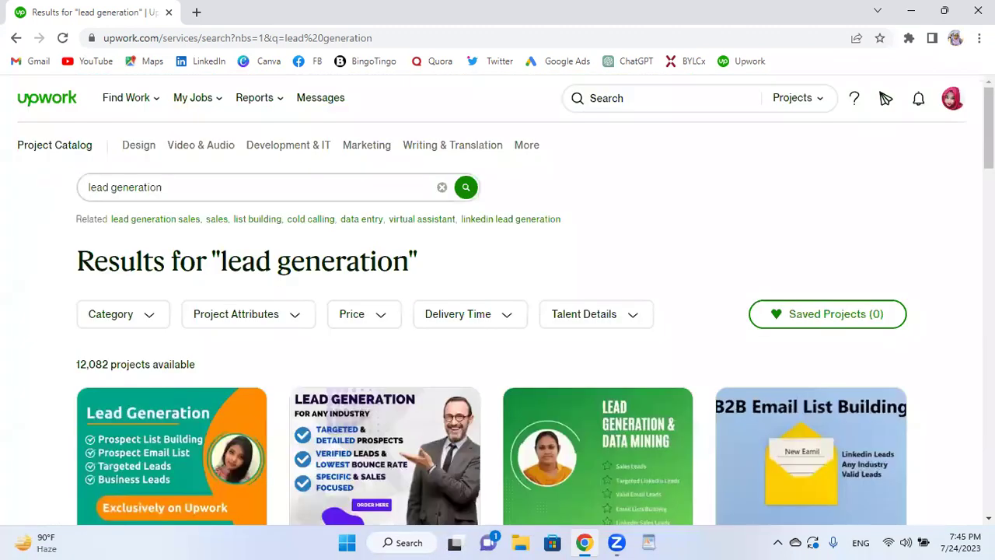
Open each of the four lead generation projects in the first results row in its own new browser tab
{"action": "scroll", "coordinate": [886, 98], "scroll_direction": "down", "scroll_amount": 5}
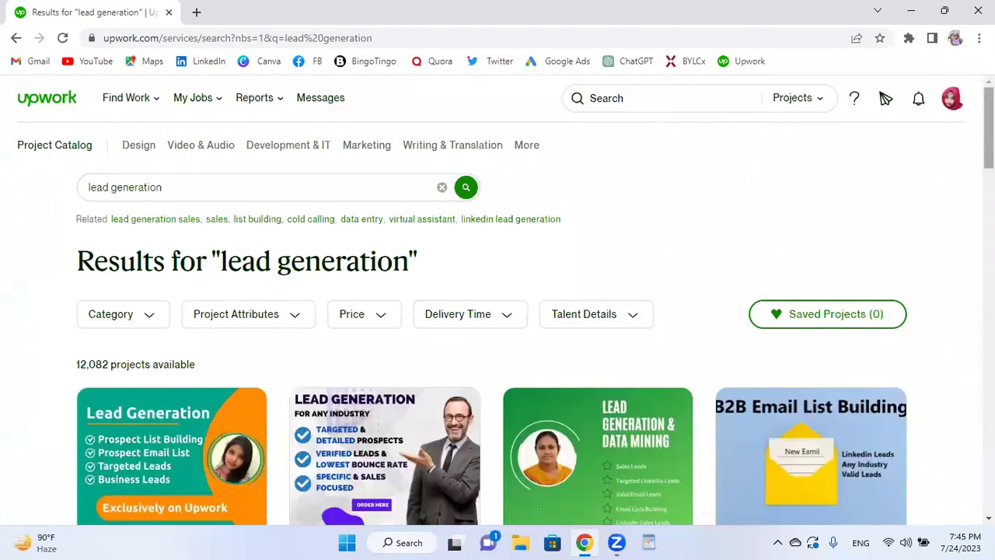
{"action": "scroll", "coordinate": [939, 229], "scroll_direction": "down", "scroll_amount": 2}
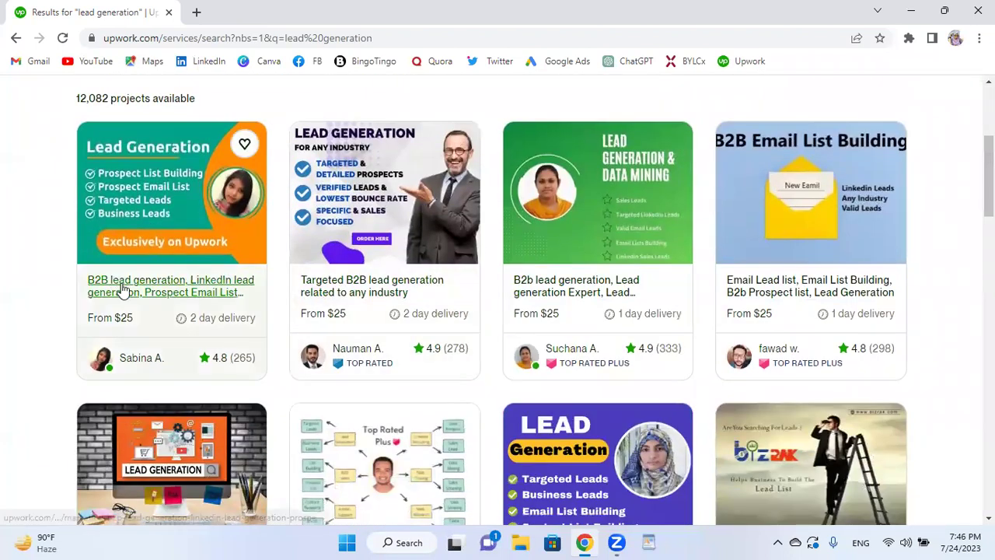
{"action": "right_click", "coordinate": [123, 290]}
{"action": "left_click", "coordinate": [179, 299]}
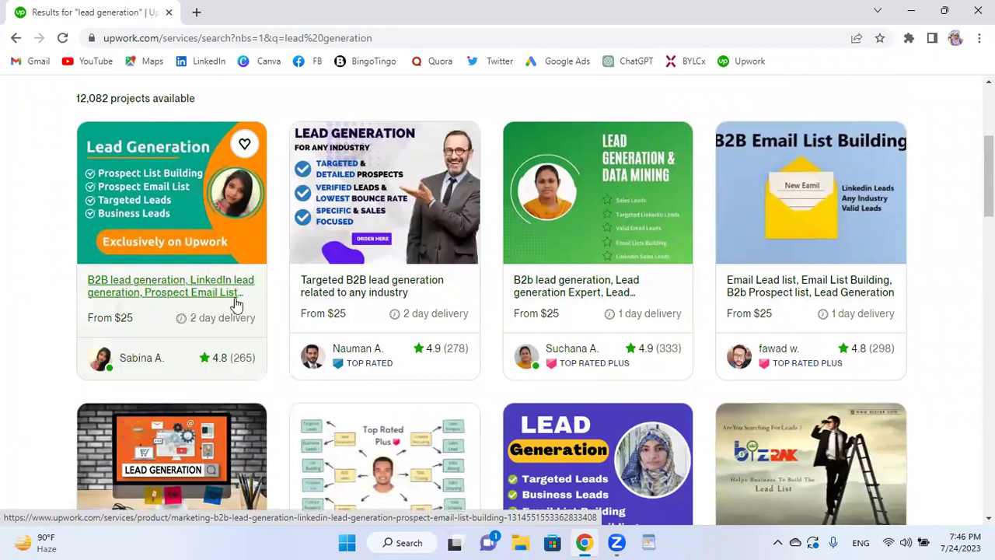
{"action": "right_click", "coordinate": [350, 291]}
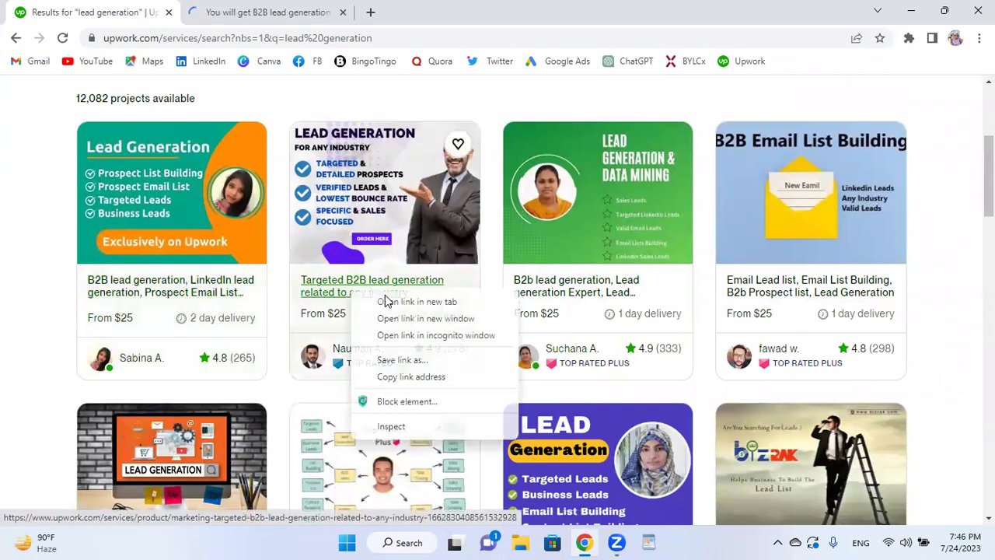
{"action": "left_click", "coordinate": [426, 303]}
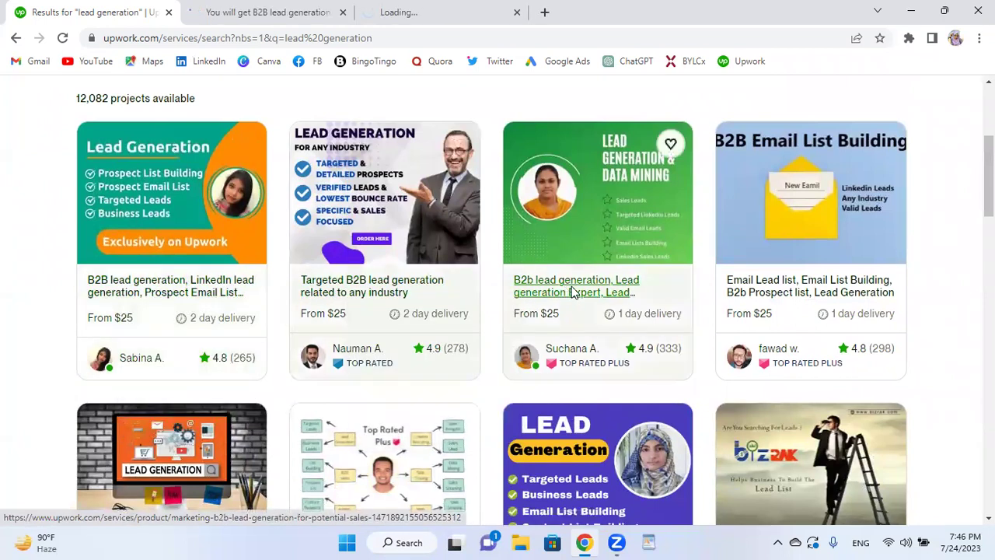
{"action": "right_click", "coordinate": [564, 293]}
{"action": "left_click", "coordinate": [637, 301]}
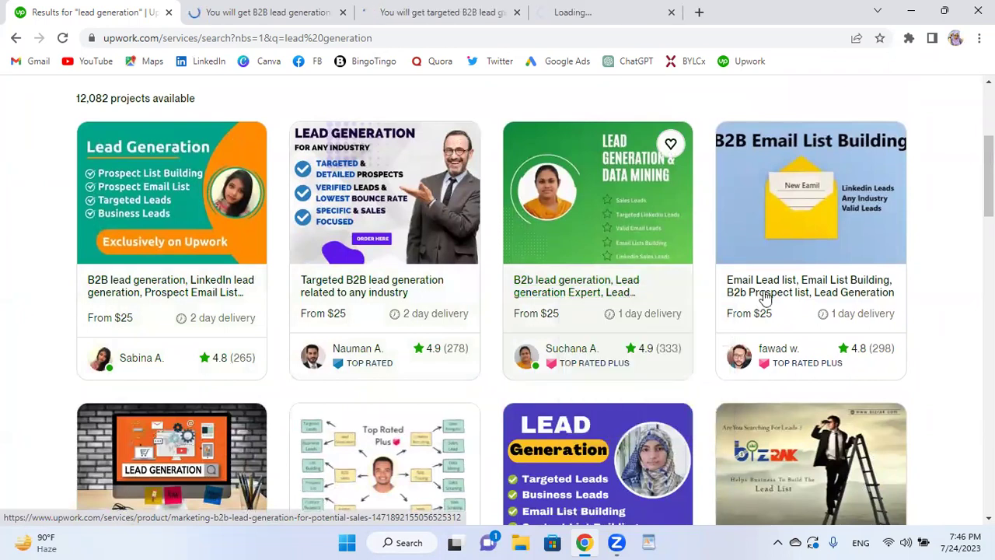
{"action": "right_click", "coordinate": [767, 294]}
{"action": "left_click", "coordinate": [797, 304]}
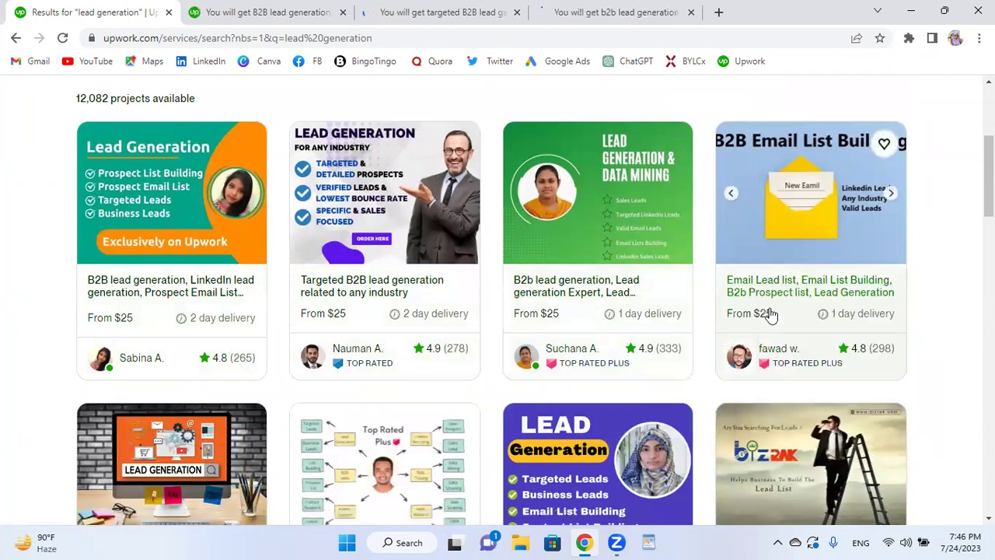
Open the first three projects of the second results row in separate new browser tabs
{"action": "scroll", "coordinate": [174, 387], "scroll_direction": "down", "scroll_amount": 1}
{"action": "scroll", "coordinate": [175, 387], "scroll_direction": "down", "scroll_amount": 2}
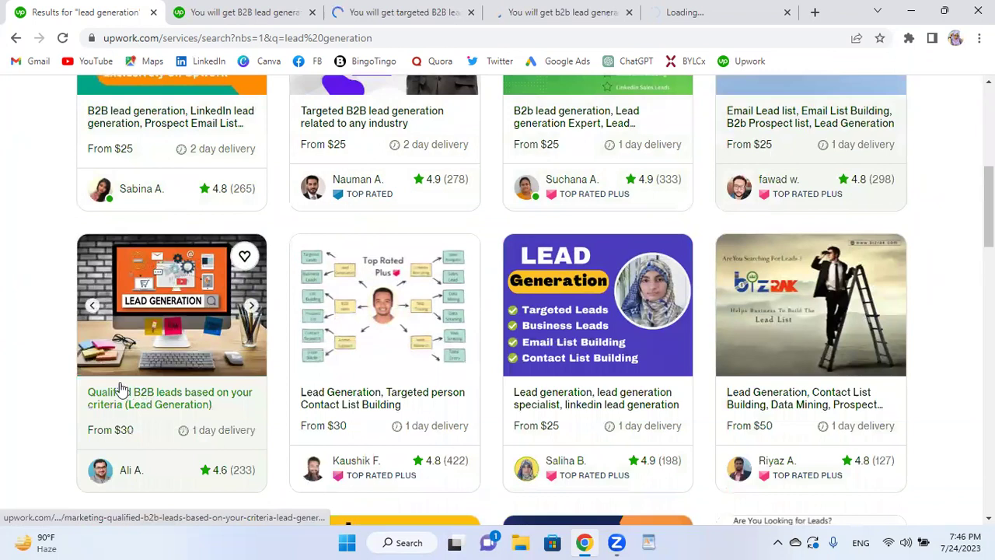
{"action": "scroll", "coordinate": [150, 372], "scroll_direction": "down", "scroll_amount": 1}
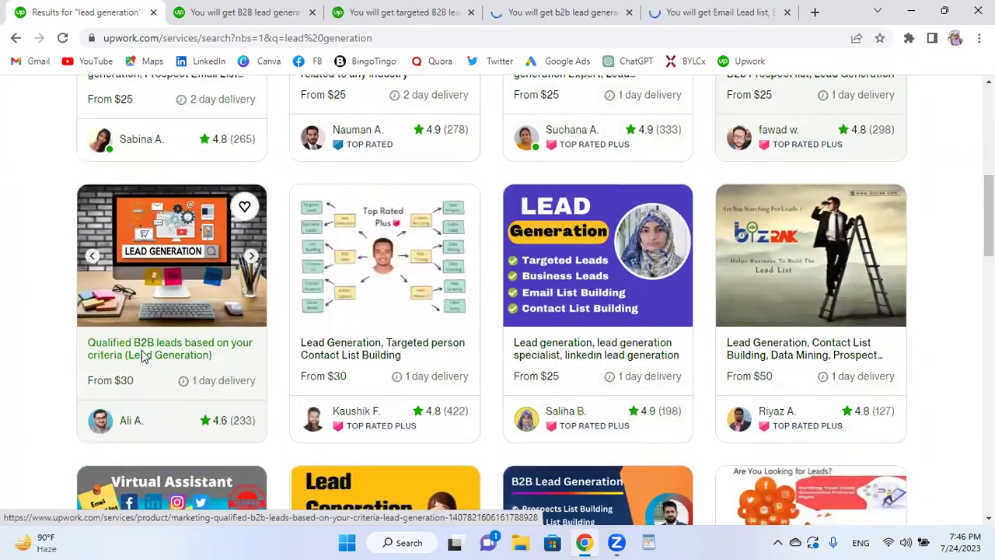
{"action": "right_click", "coordinate": [191, 357]}
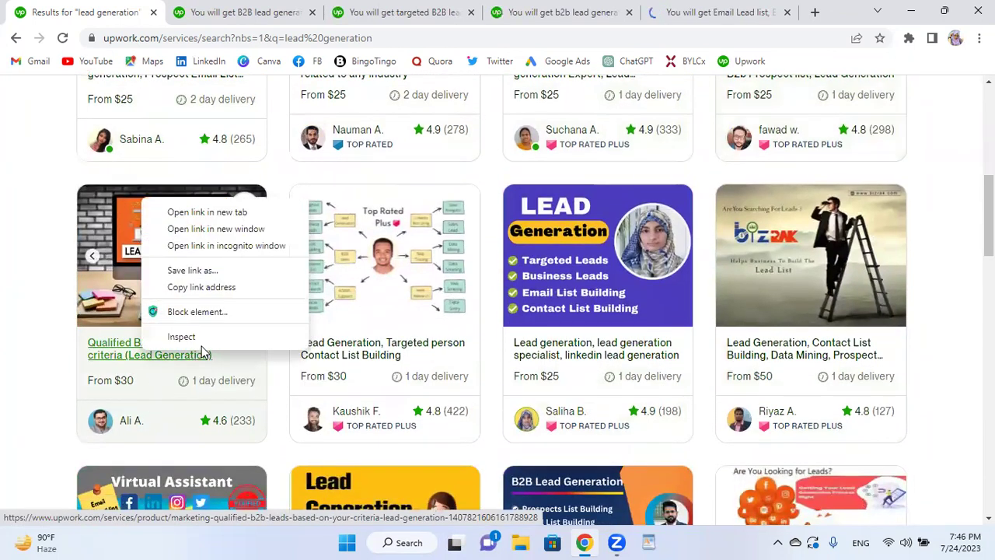
{"action": "left_click", "coordinate": [254, 216]}
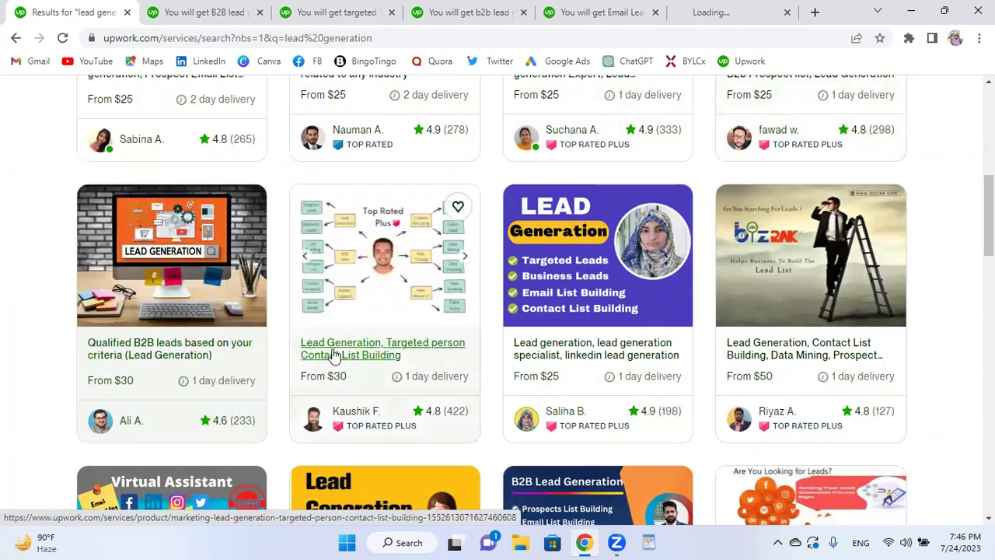
{"action": "right_click", "coordinate": [333, 204]}
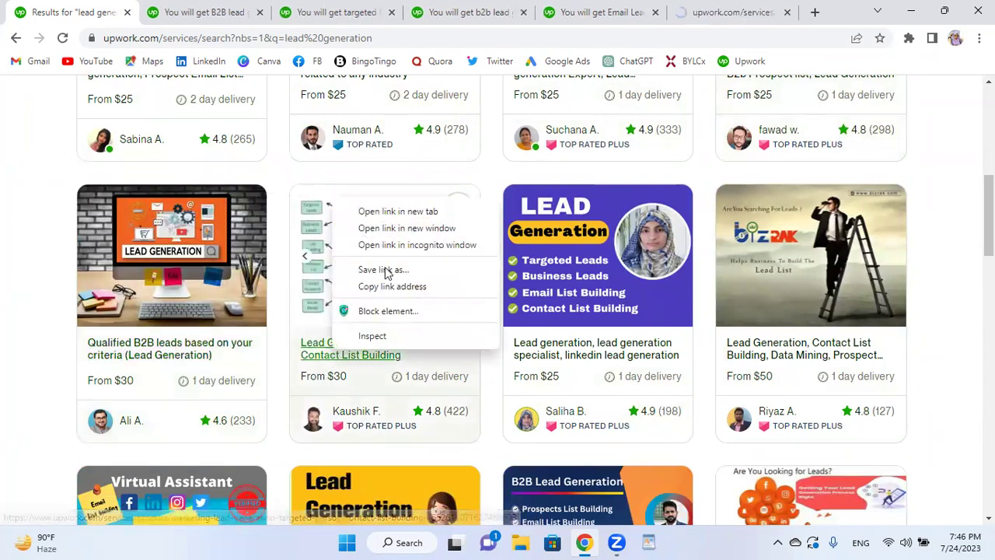
{"action": "left_click", "coordinate": [402, 211]}
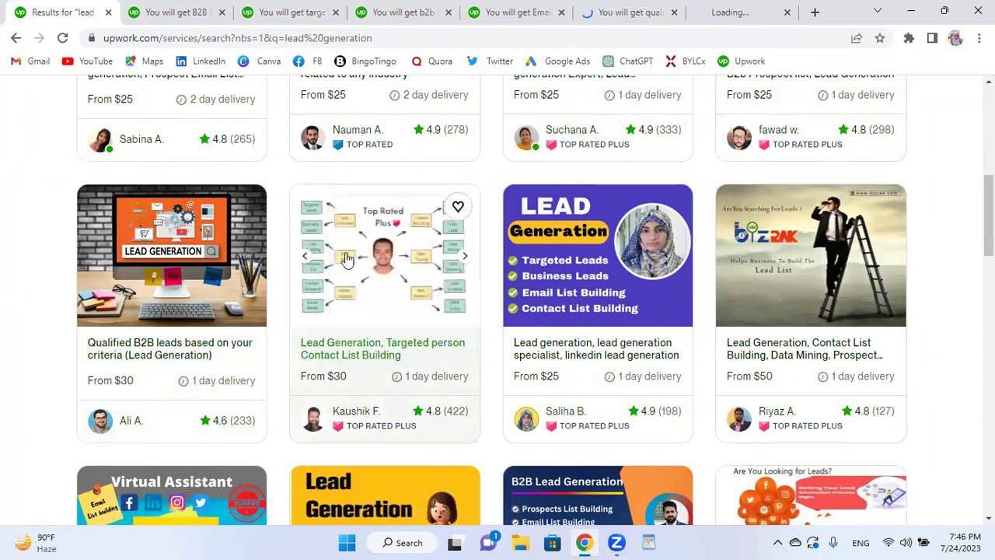
{"action": "right_click", "coordinate": [588, 356]}
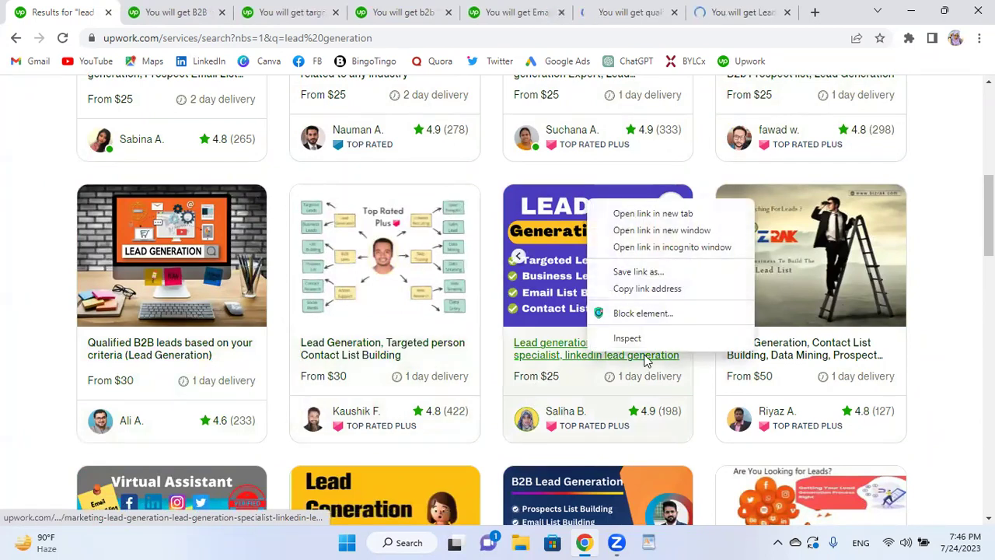
{"action": "left_click", "coordinate": [665, 214]}
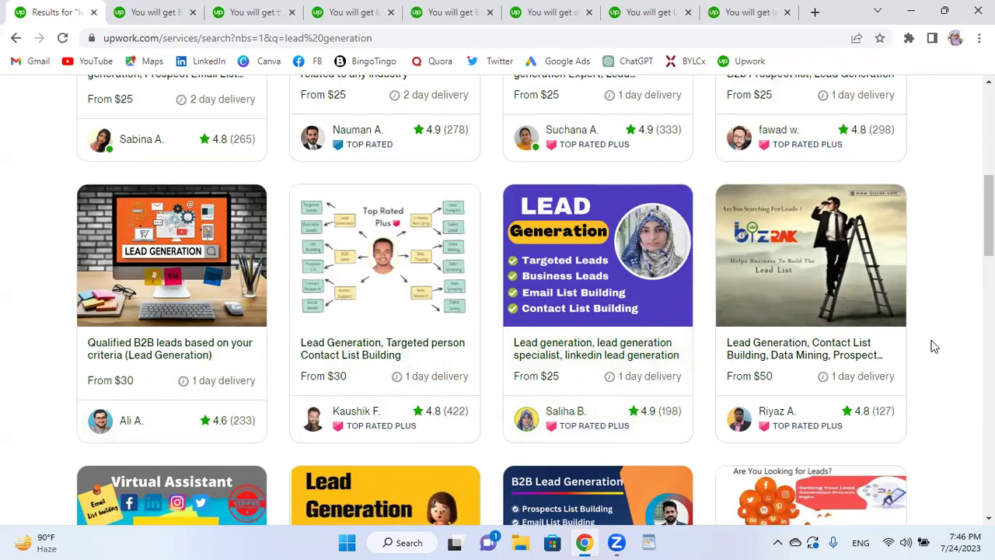
Compare the category paths shown on the first three opened lead generation project pages
{"action": "scroll", "coordinate": [931, 345], "scroll_direction": "up", "scroll_amount": 6}
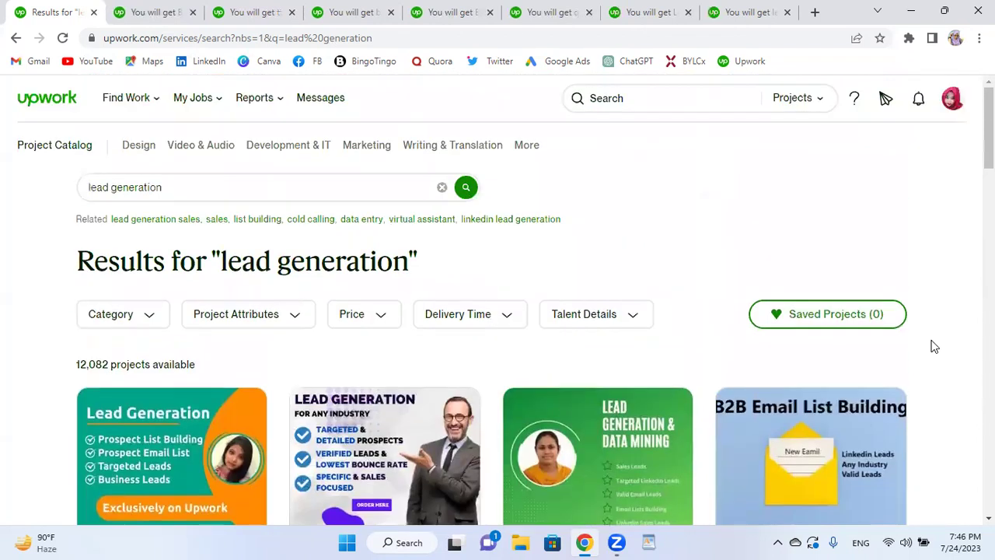
{"action": "left_click", "coordinate": [140, 11]}
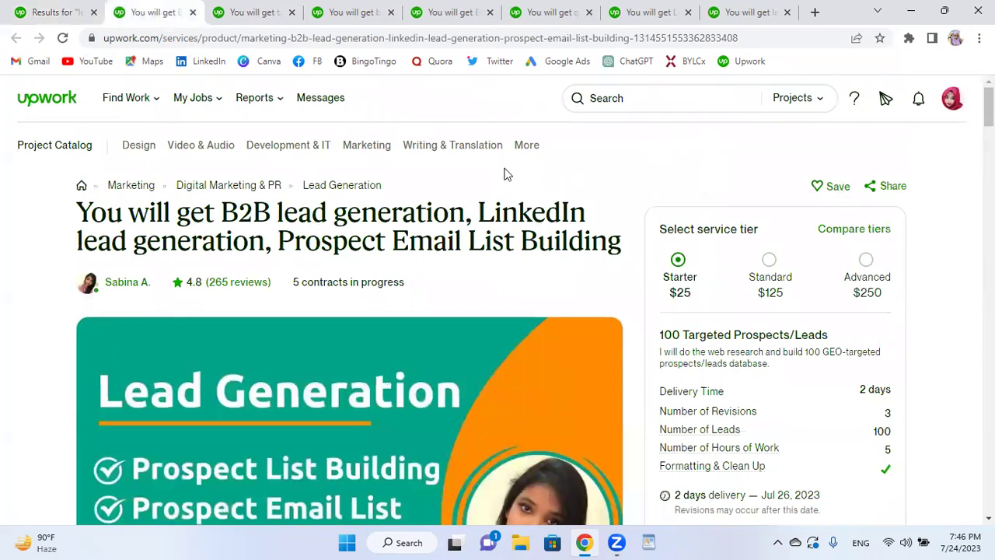
{"action": "mouse_move", "coordinate": [452, 148]}
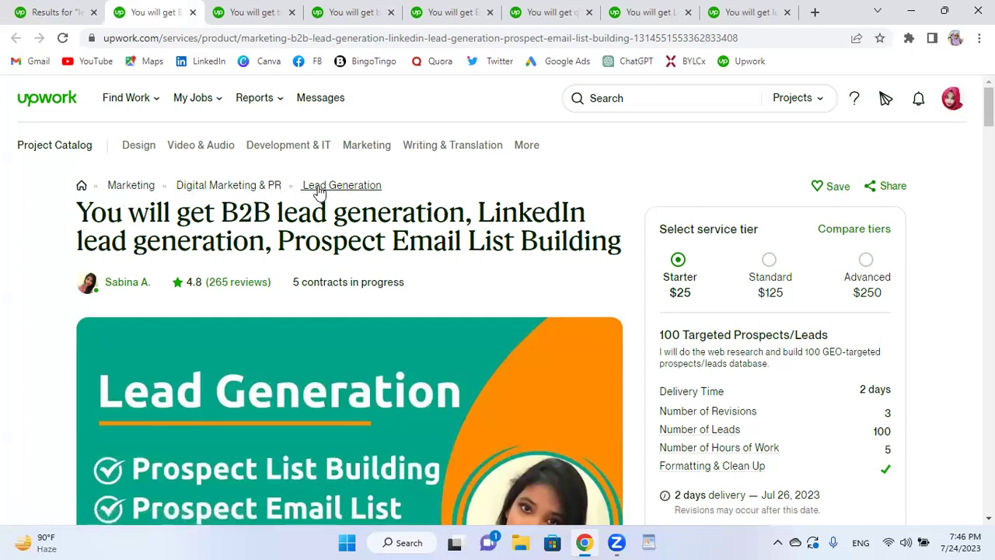
{"action": "left_click", "coordinate": [244, 14]}
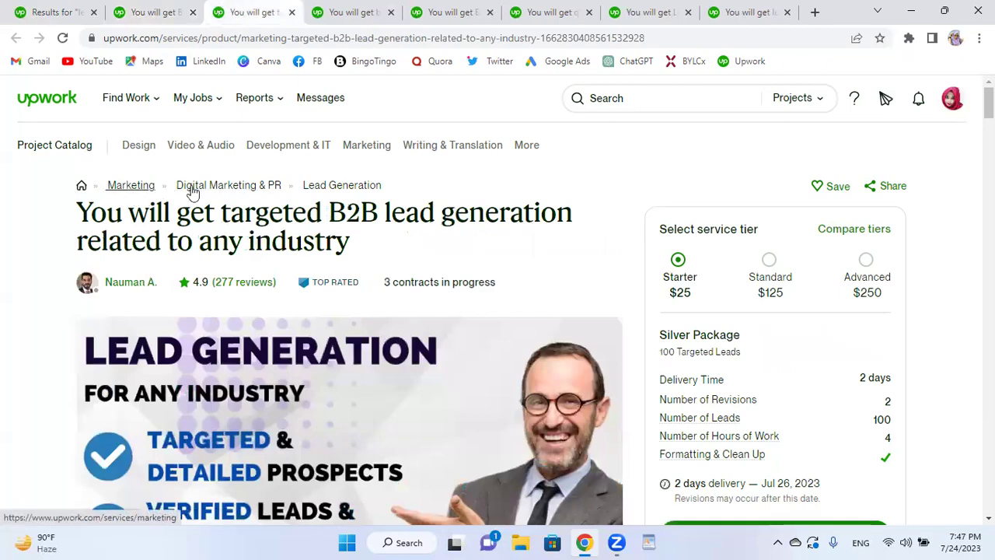
{"action": "left_click", "coordinate": [354, 12]}
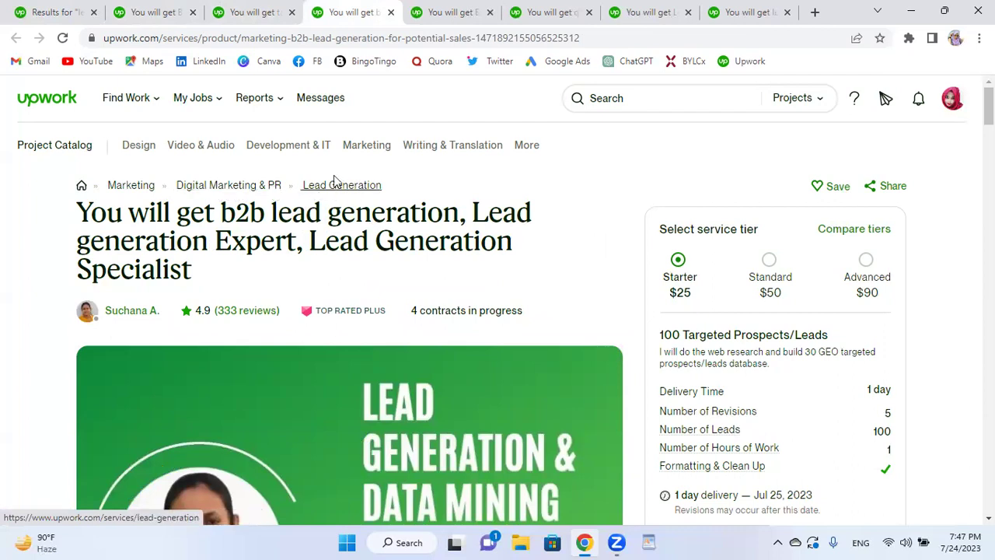
Go from the search results to My Project Dashboard and start creating a new project, checking the guidance for its title
{"action": "left_click", "coordinate": [27, 11]}
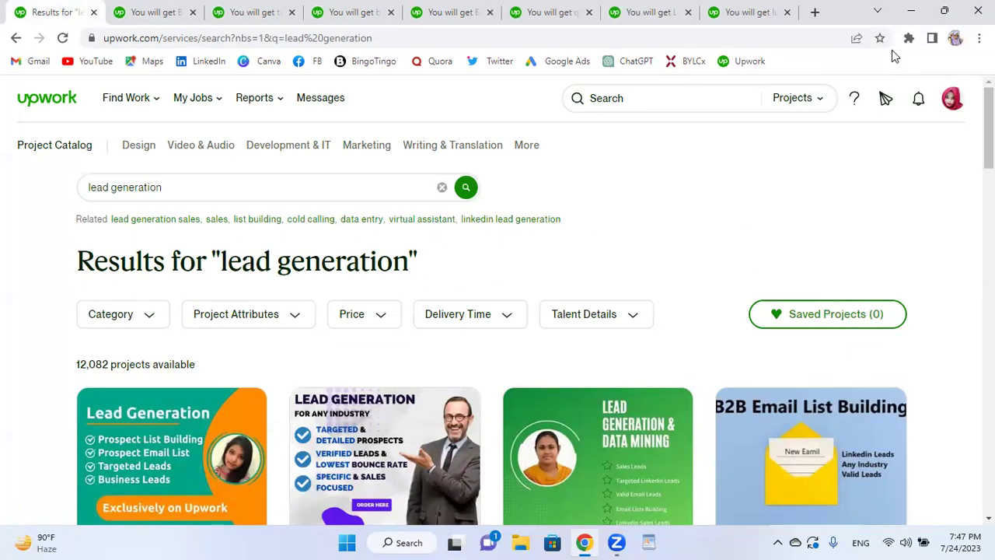
{"action": "left_click", "coordinate": [955, 101]}
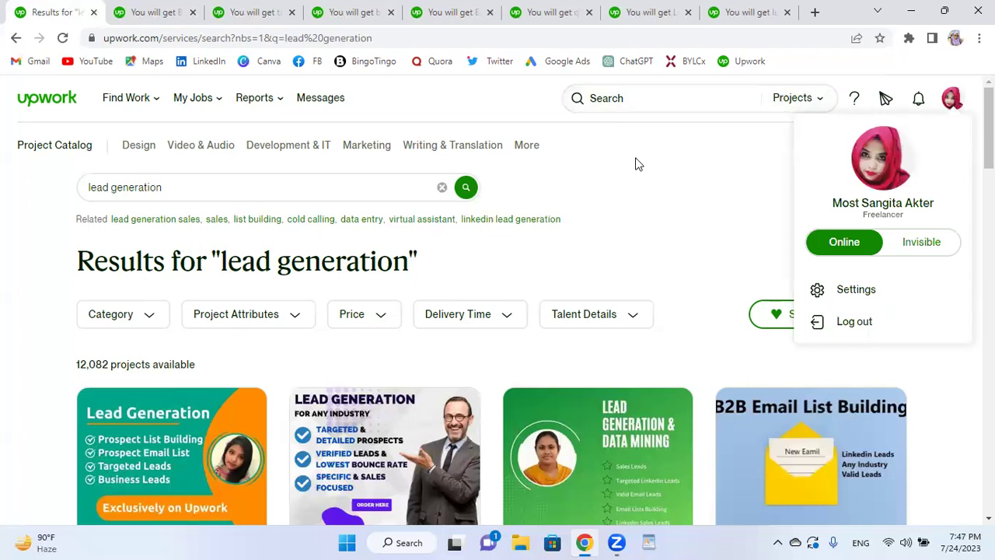
{"action": "mouse_move", "coordinate": [134, 105]}
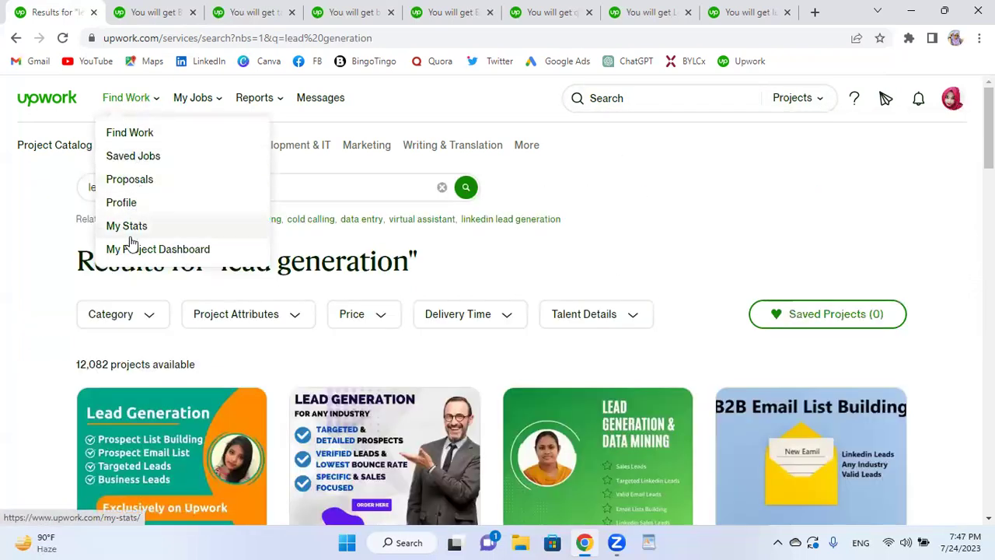
{"action": "left_click", "coordinate": [168, 254]}
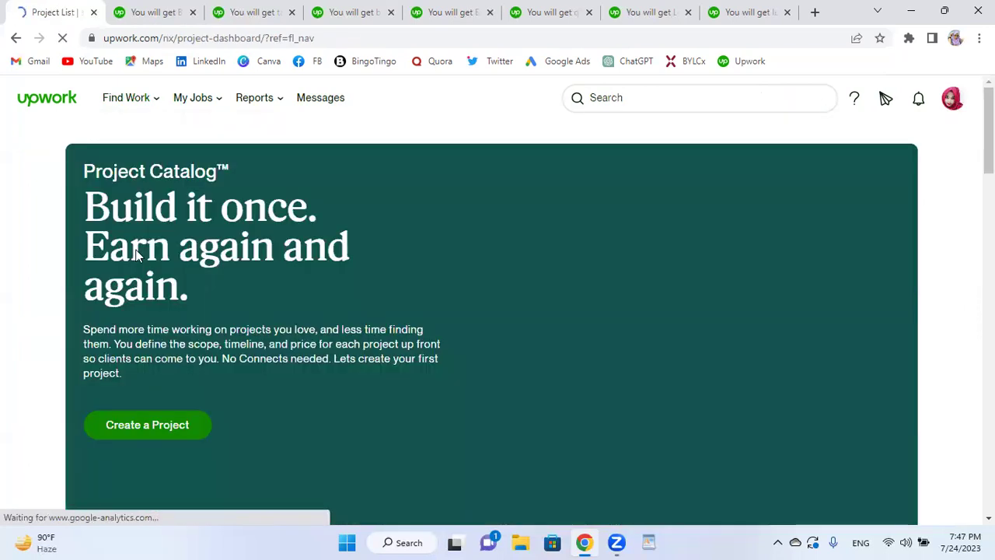
{"action": "scroll", "coordinate": [124, 389], "scroll_direction": "down", "scroll_amount": 1}
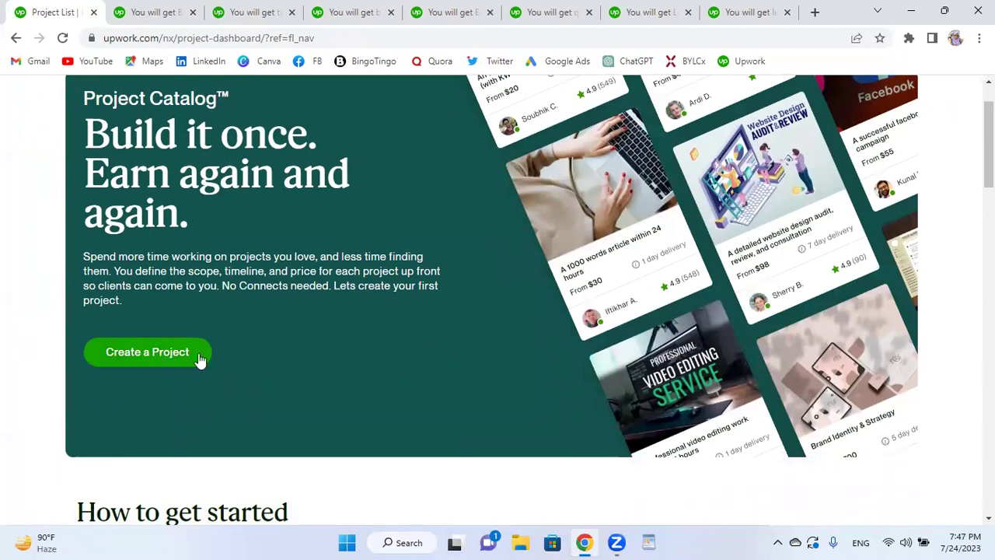
{"action": "left_click", "coordinate": [150, 354]}
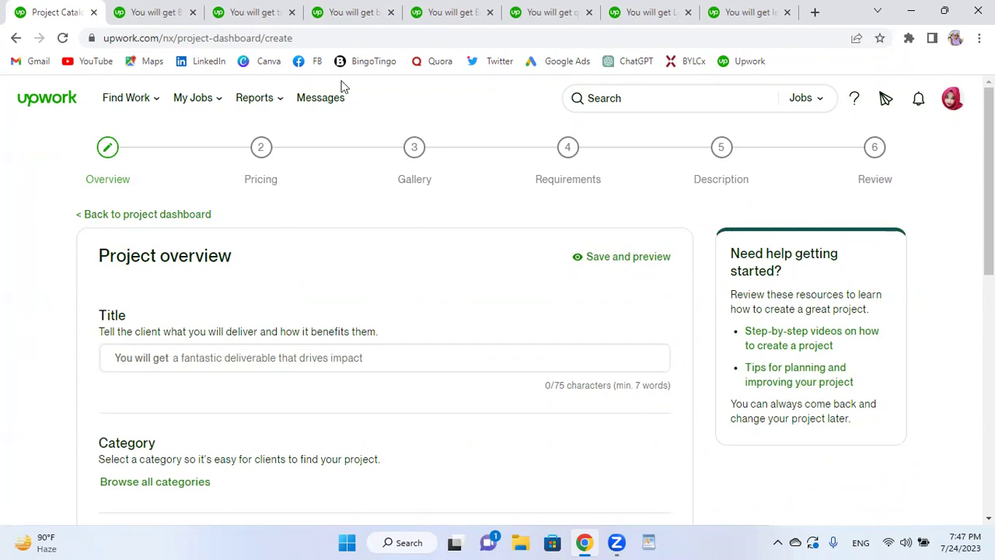
{"action": "mouse_move", "coordinate": [179, 348]}
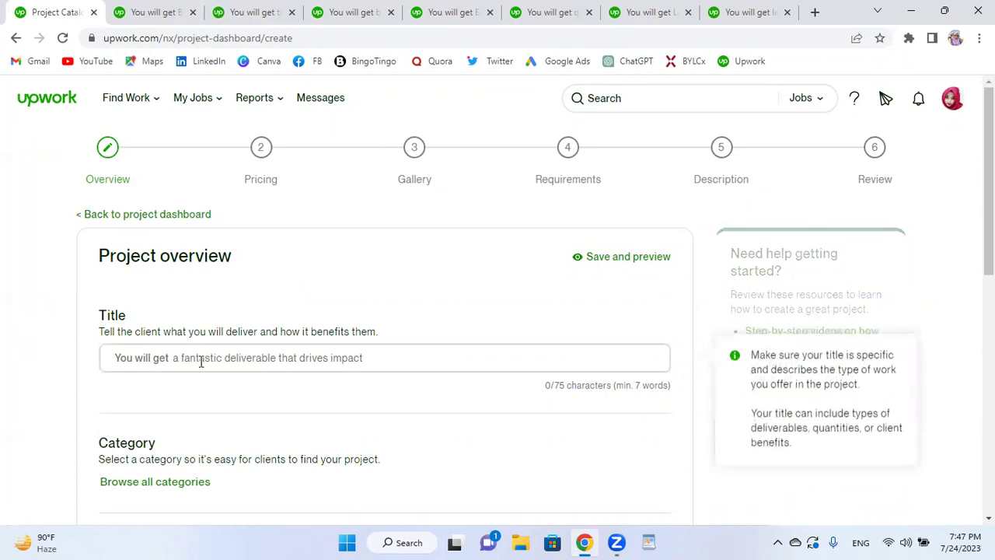
Compare how the first three opened lead generation projects word their titles after "You will get"
{"action": "left_click", "coordinate": [160, 11]}
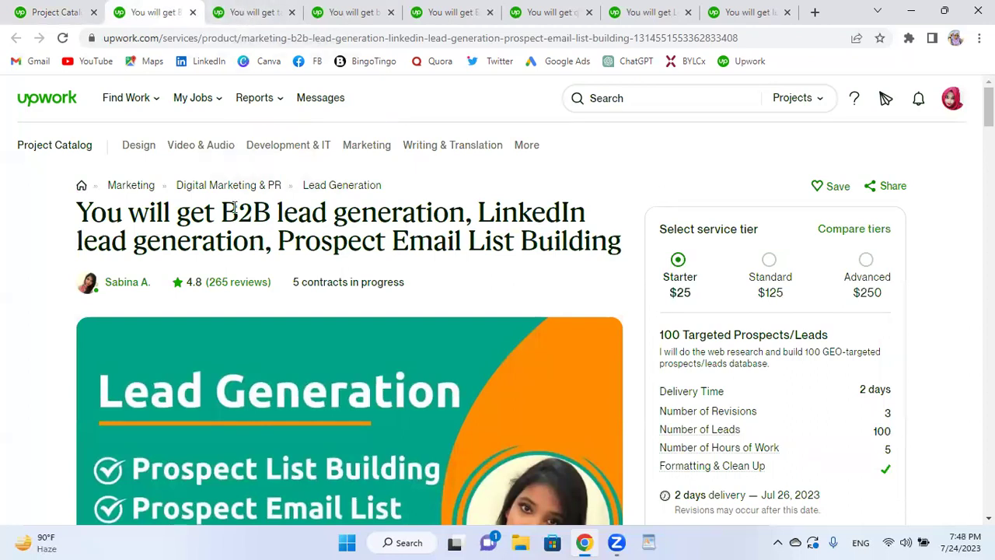
{"action": "left_click_drag", "start_coordinate": [222, 212], "coordinate": [591, 241]}
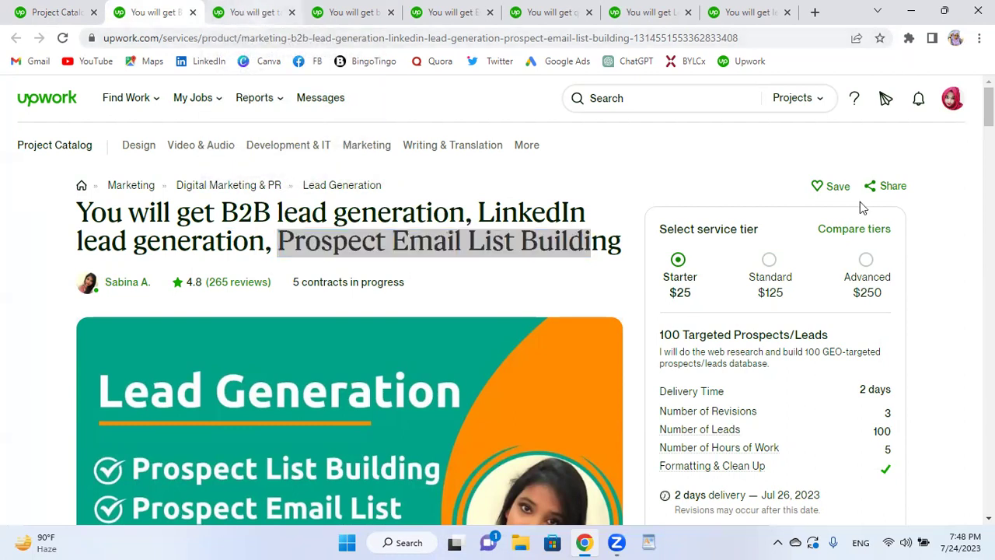
{"action": "key", "text": "ctrl+Tab"}
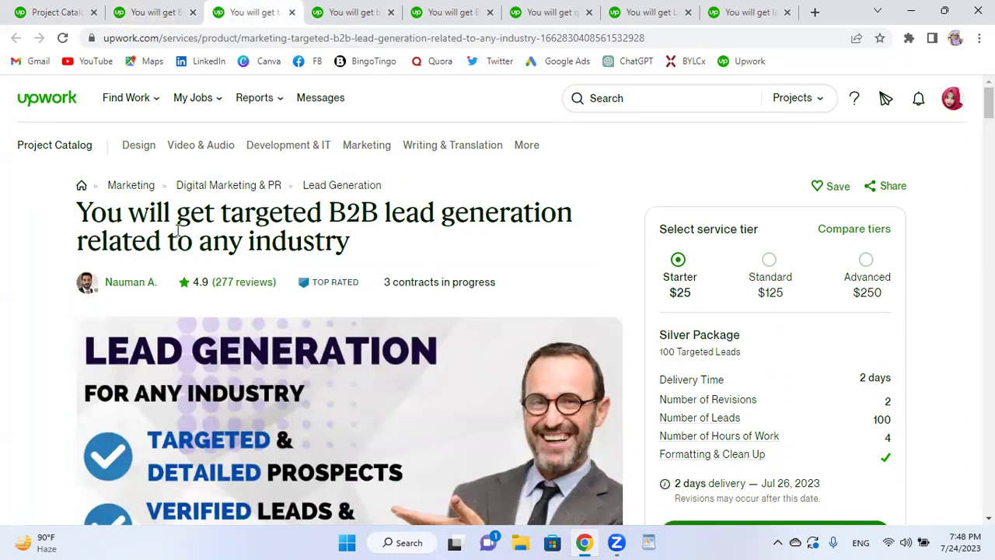
{"action": "left_click", "coordinate": [360, 14]}
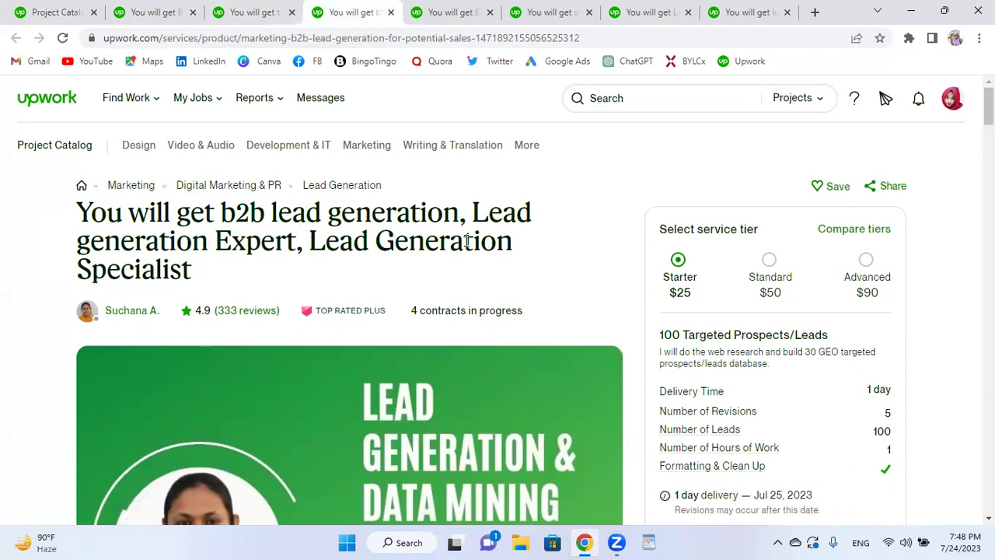
Examine the third opened project's cover image, project details, industries and service tier comparison
{"action": "scroll", "coordinate": [497, 305], "scroll_direction": "down", "scroll_amount": 4}
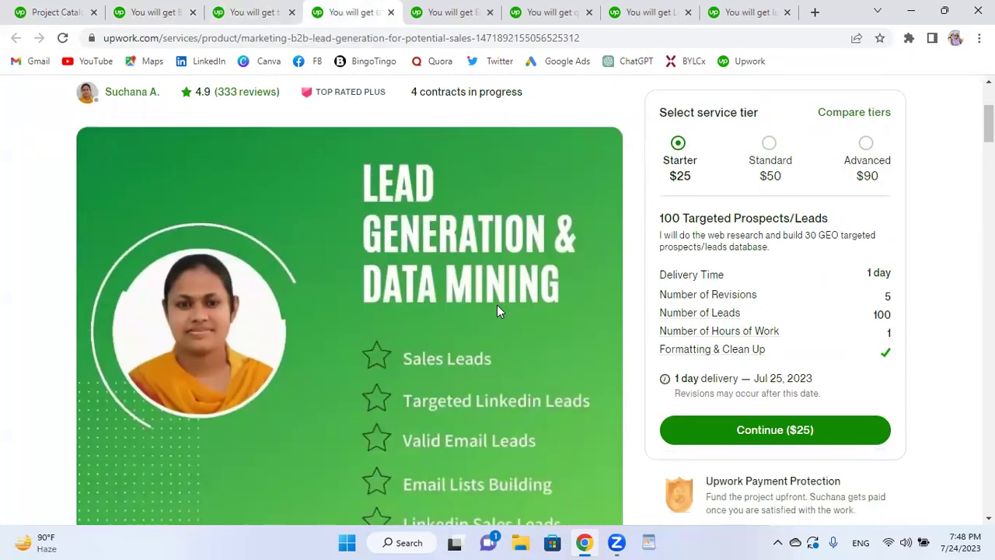
{"action": "scroll", "coordinate": [498, 308], "scroll_direction": "down", "scroll_amount": 5}
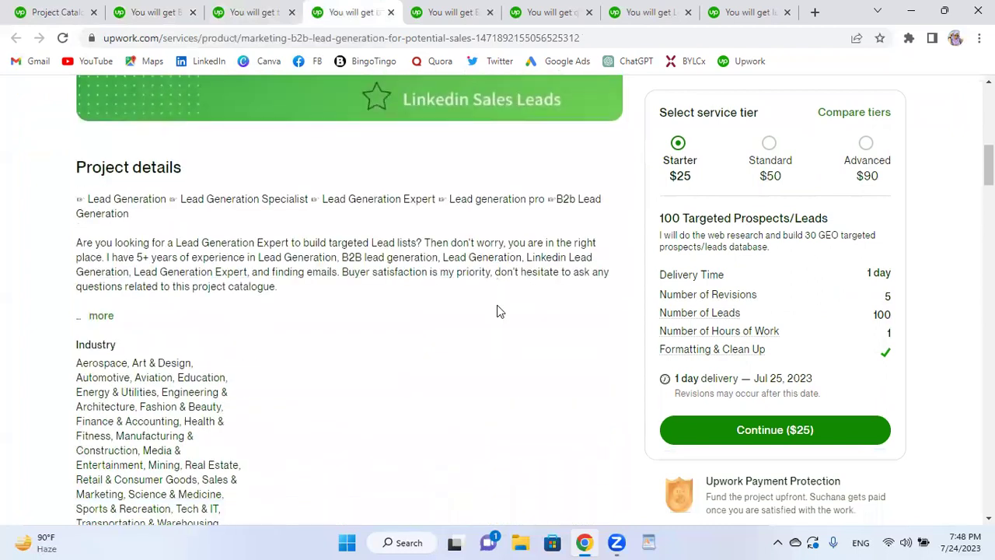
{"action": "scroll", "coordinate": [482, 309], "scroll_direction": "down", "scroll_amount": 2}
{"action": "scroll", "coordinate": [327, 200], "scroll_direction": "down", "scroll_amount": 2}
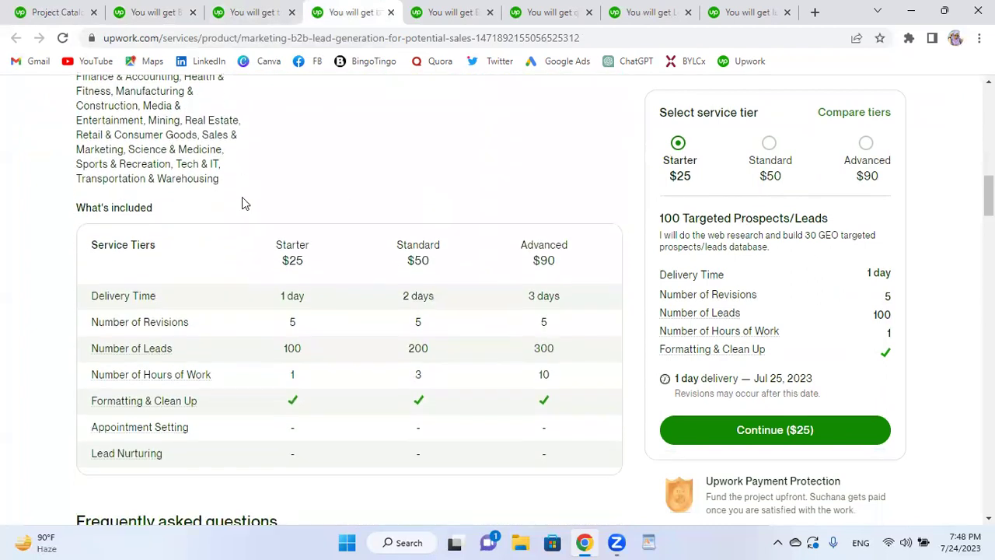
{"action": "scroll", "coordinate": [804, 331], "scroll_direction": "up", "scroll_amount": 1}
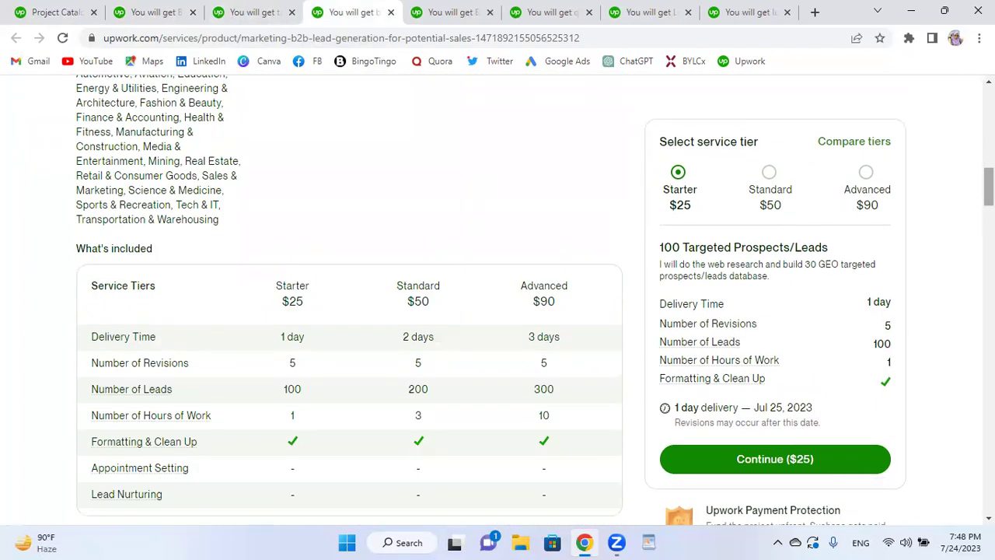
{"action": "scroll", "coordinate": [498, 299], "scroll_direction": "up", "scroll_amount": 3}
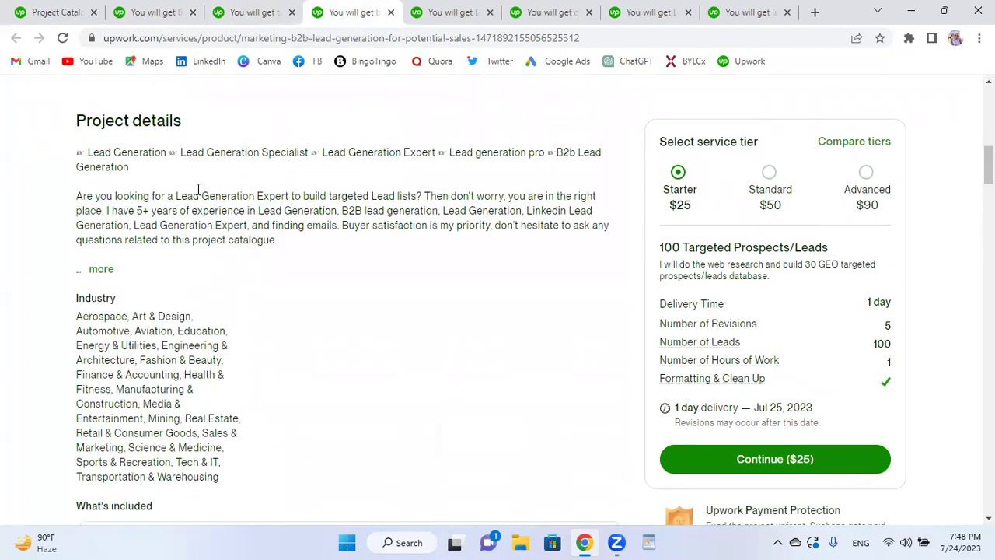
Expand the third project's full description and read on through its service tiers, portfolio, frequently asked questions and reviews
{"action": "left_click", "coordinate": [101, 268]}
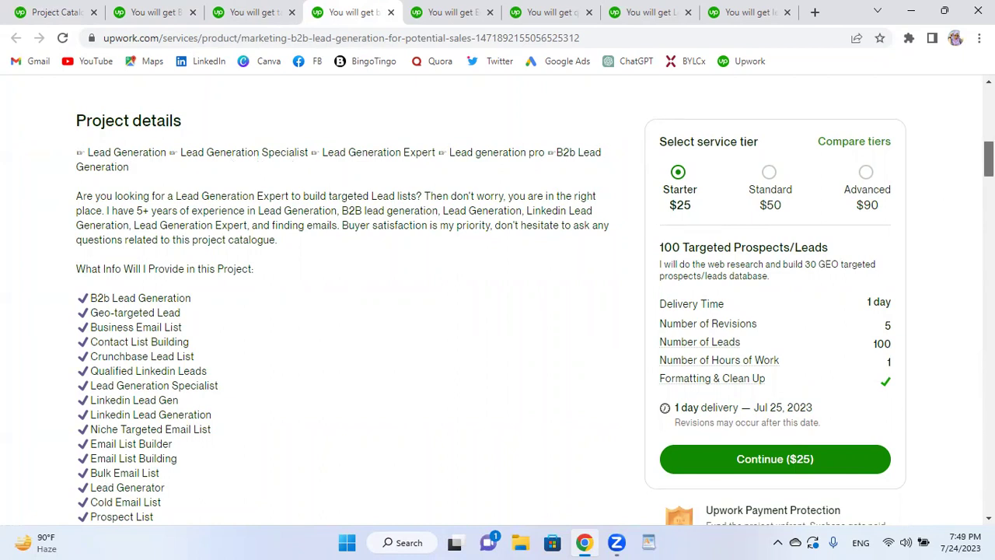
{"action": "scroll", "coordinate": [989, 160], "scroll_direction": "down", "scroll_amount": 3}
{"action": "scroll", "coordinate": [989, 159], "scroll_direction": "down", "scroll_amount": 1}
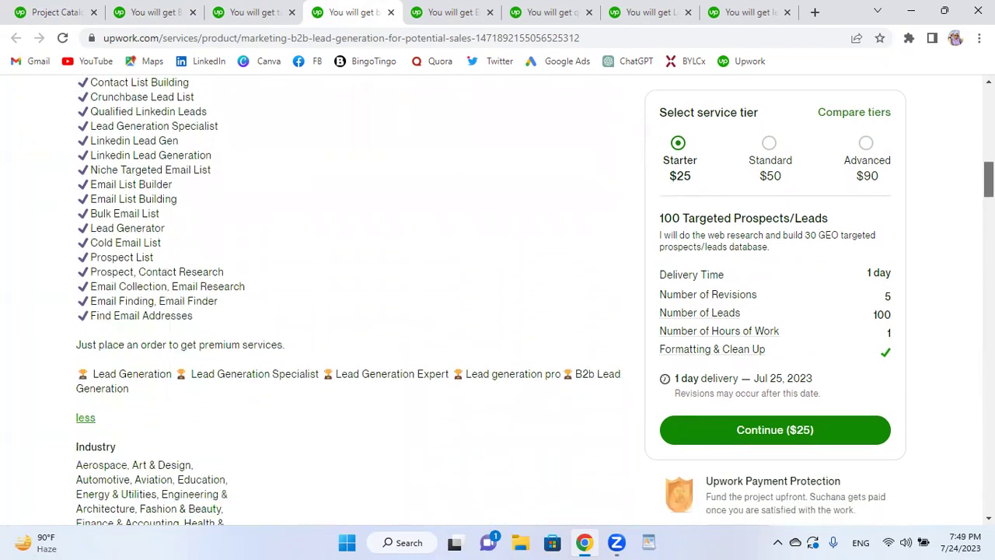
{"action": "scroll", "coordinate": [989, 171], "scroll_direction": "down", "scroll_amount": 5}
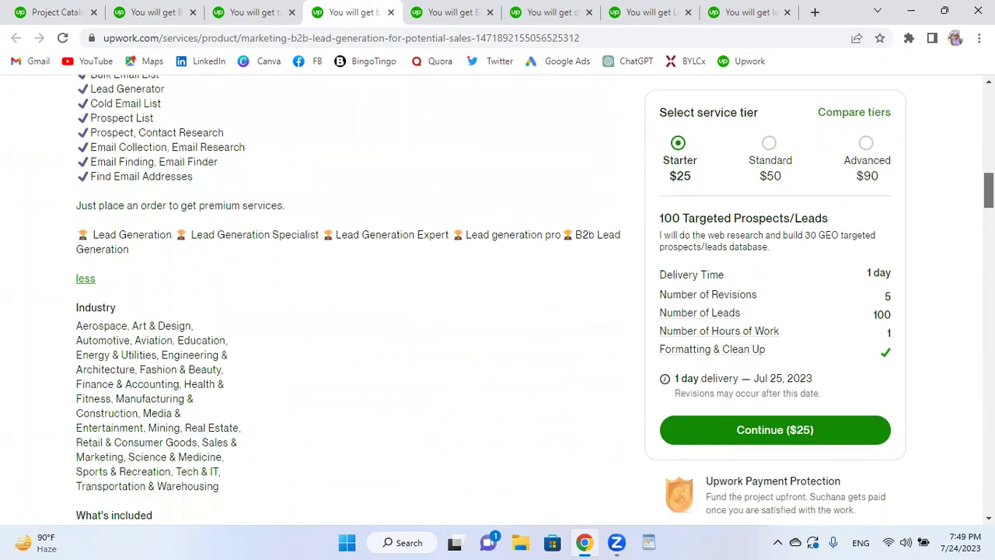
{"action": "scroll", "coordinate": [990, 171], "scroll_direction": "down", "scroll_amount": 5}
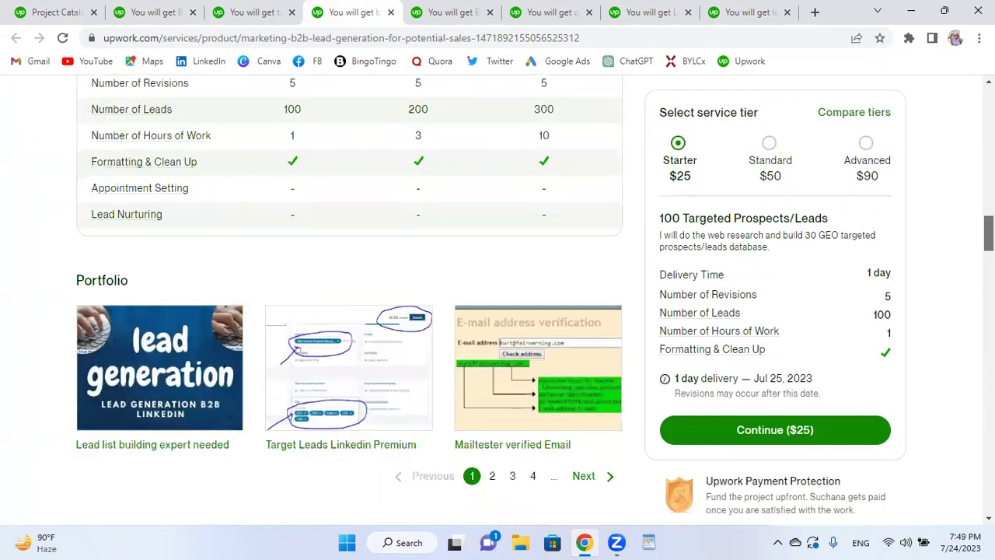
{"action": "scroll", "coordinate": [989, 171], "scroll_direction": "down", "scroll_amount": 5}
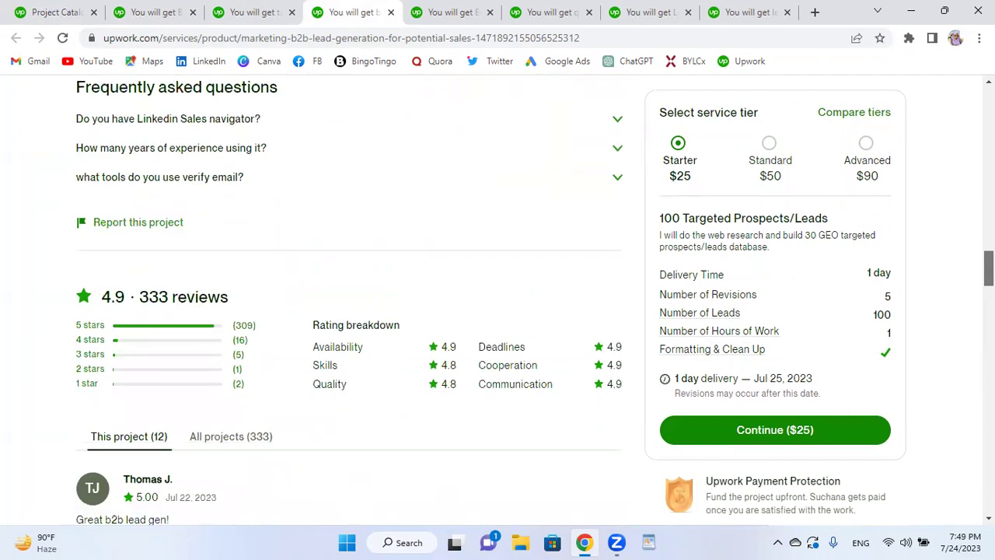
Review the project page again from its title and cover image to the ratings, client process steps and the seller's other projects
{"action": "scroll", "coordinate": [989, 171], "scroll_direction": "up", "scroll_amount": 2}
{"action": "scroll", "coordinate": [350, 299], "scroll_direction": "up", "scroll_amount": 7}
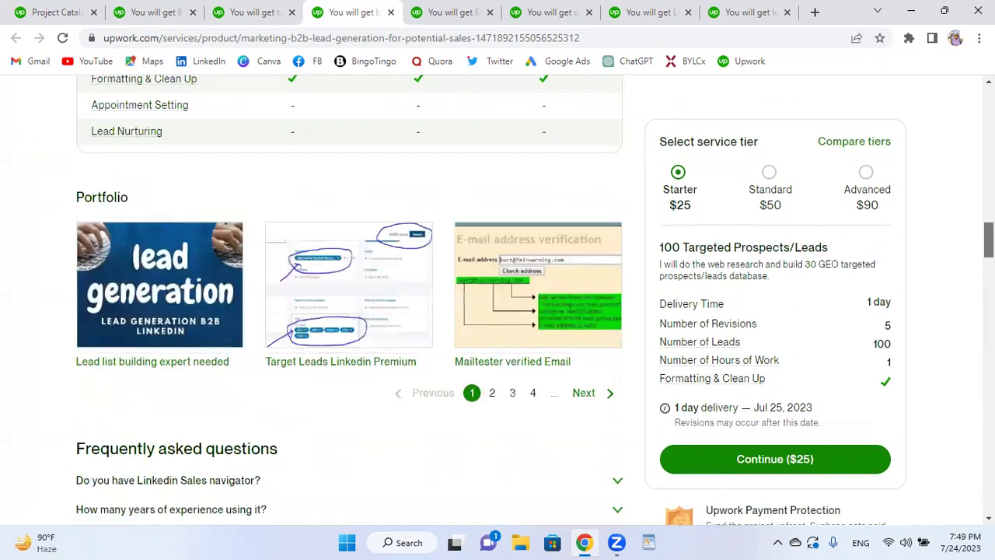
{"action": "scroll", "coordinate": [350, 299], "scroll_direction": "up", "scroll_amount": 10}
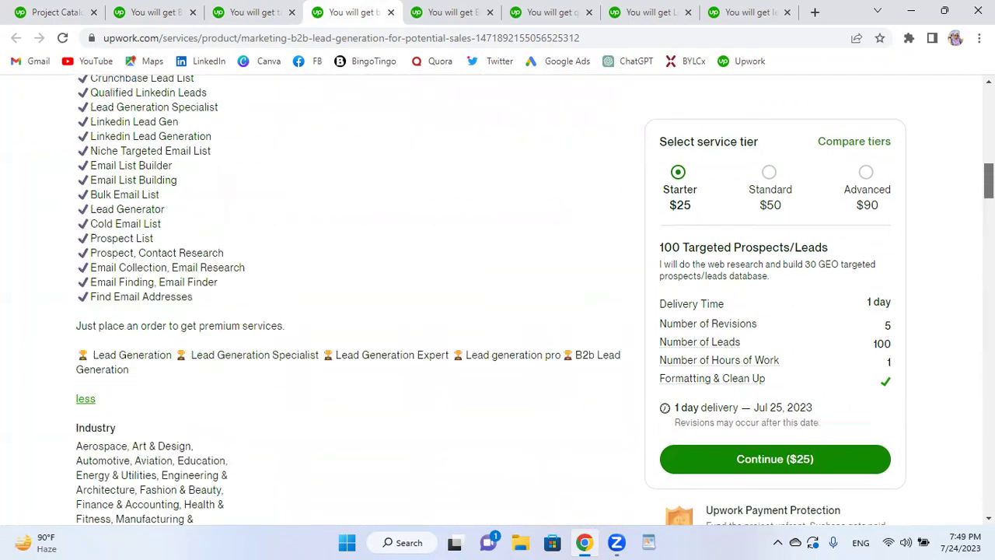
{"action": "scroll", "coordinate": [350, 300], "scroll_direction": "up", "scroll_amount": 4}
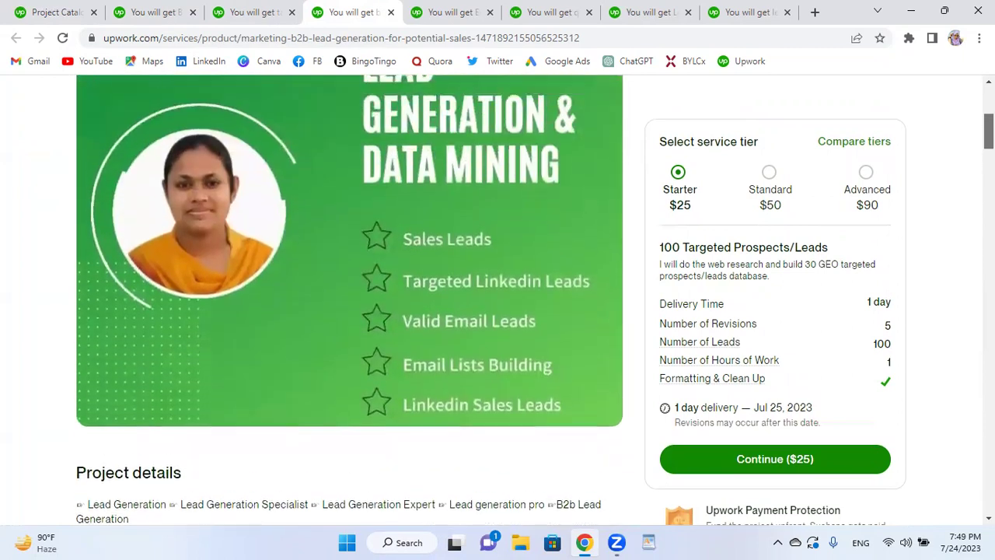
{"action": "scroll", "coordinate": [350, 299], "scroll_direction": "up", "scroll_amount": 1}
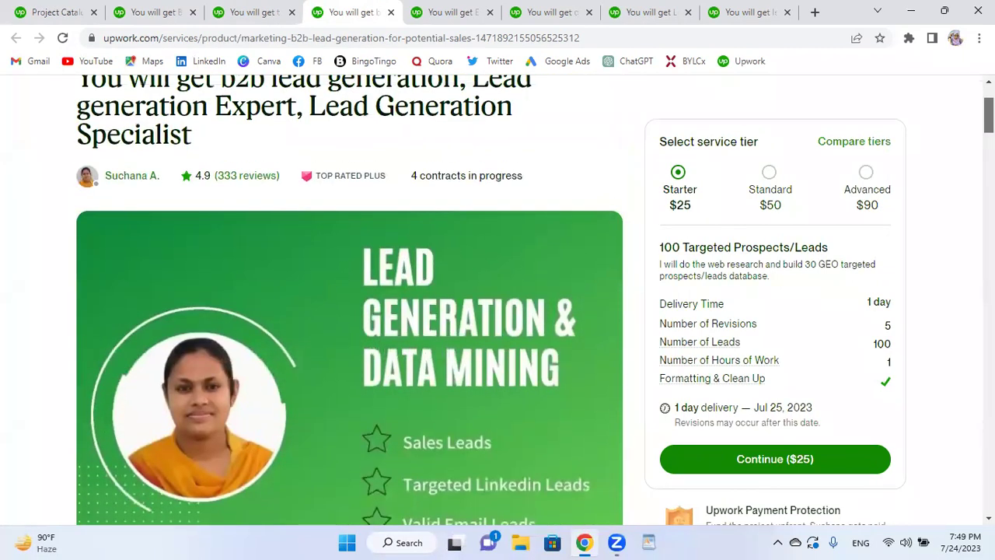
{"action": "scroll", "coordinate": [444, 271], "scroll_direction": "up", "scroll_amount": 2}
{"action": "scroll", "coordinate": [444, 265], "scroll_direction": "down", "scroll_amount": 4}
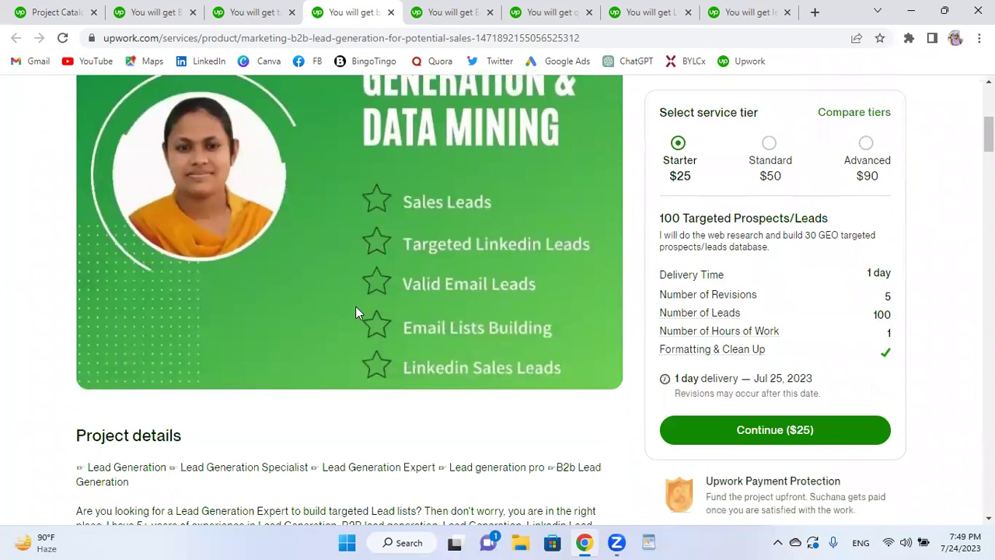
{"action": "scroll", "coordinate": [322, 311], "scroll_direction": "down", "scroll_amount": 5}
{"action": "scroll", "coordinate": [324, 251], "scroll_direction": "down", "scroll_amount": 8}
{"action": "scroll", "coordinate": [323, 251], "scroll_direction": "down", "scroll_amount": 9}
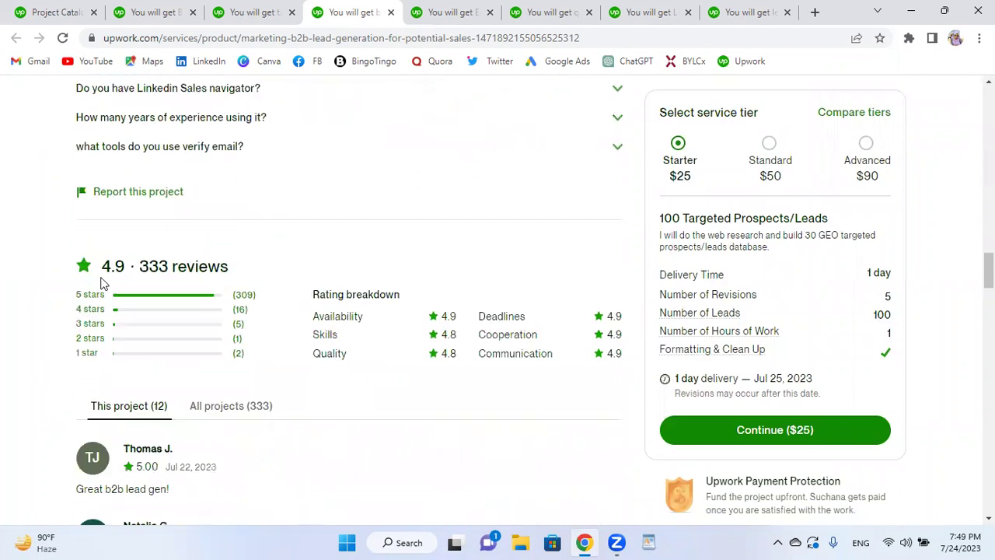
{"action": "scroll", "coordinate": [360, 306], "scroll_direction": "down", "scroll_amount": 15}
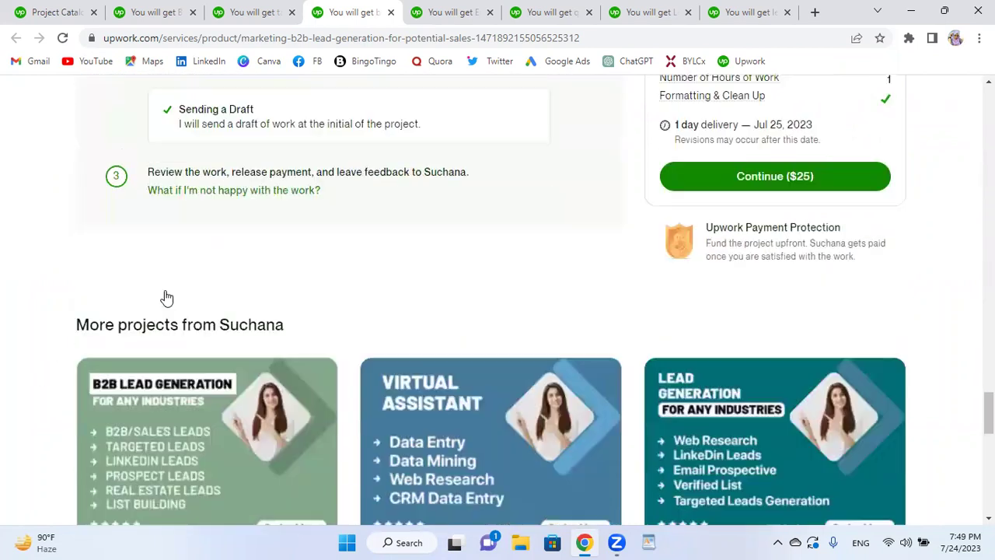
{"action": "scroll", "coordinate": [166, 298], "scroll_direction": "down", "scroll_amount": 2}
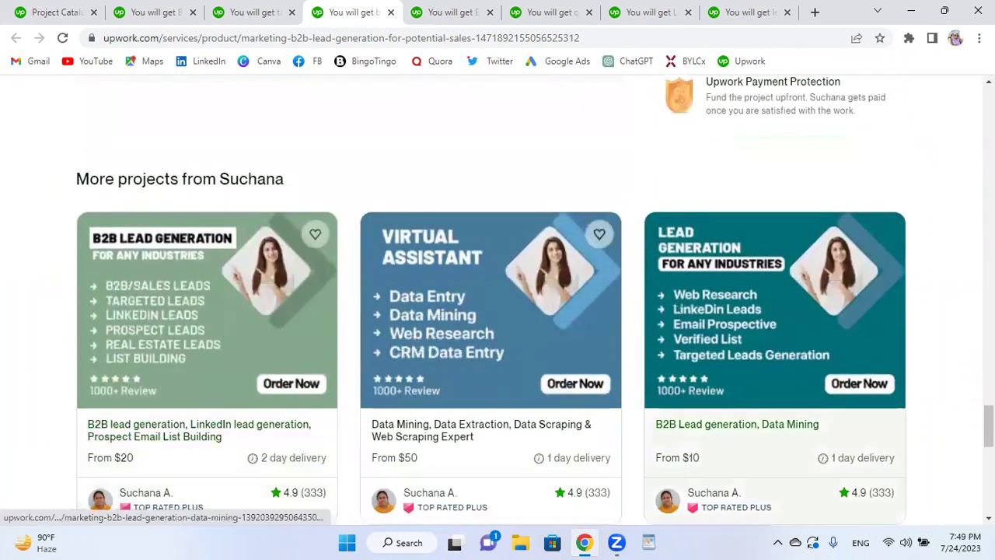
{"action": "scroll", "coordinate": [775, 311], "scroll_direction": "up", "scroll_amount": 3}
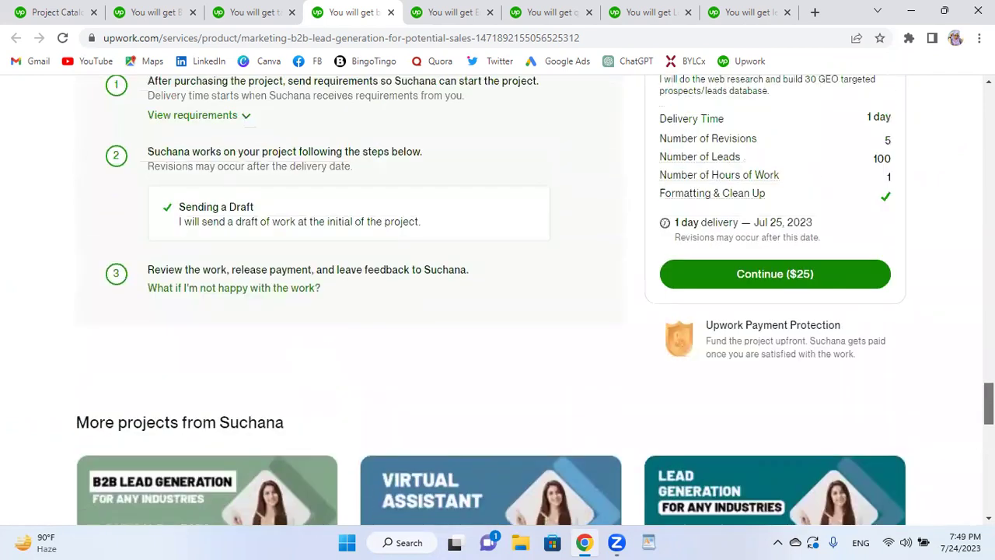
Expand the seller's full biography on the third project's page and read the client testimonials and core competencies
{"action": "scroll", "coordinate": [498, 300], "scroll_direction": "up", "scroll_amount": 5}
{"action": "scroll", "coordinate": [342, 301], "scroll_direction": "up", "scroll_amount": 4}
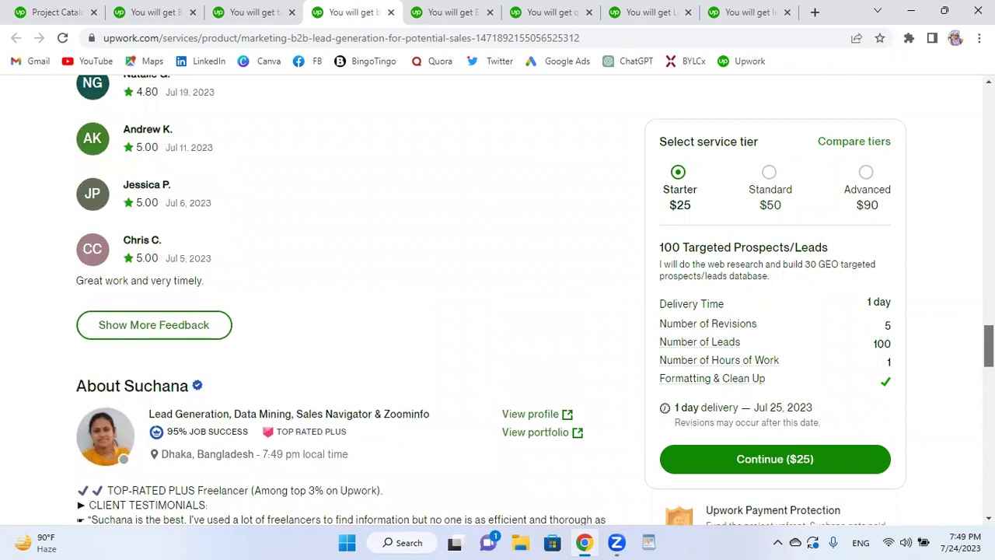
{"action": "scroll", "coordinate": [498, 300], "scroll_direction": "down", "scroll_amount": 2}
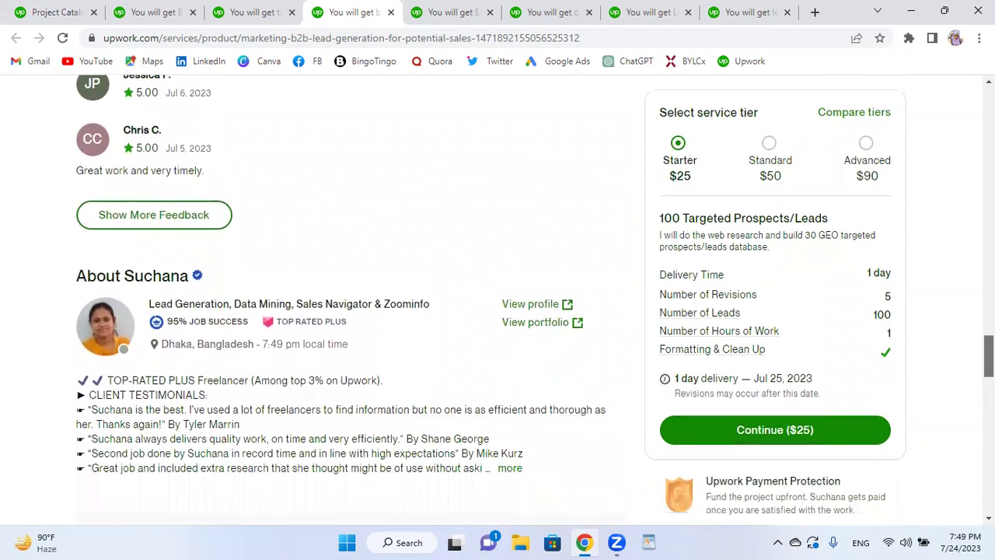
{"action": "scroll", "coordinate": [498, 300], "scroll_direction": "down", "scroll_amount": 1}
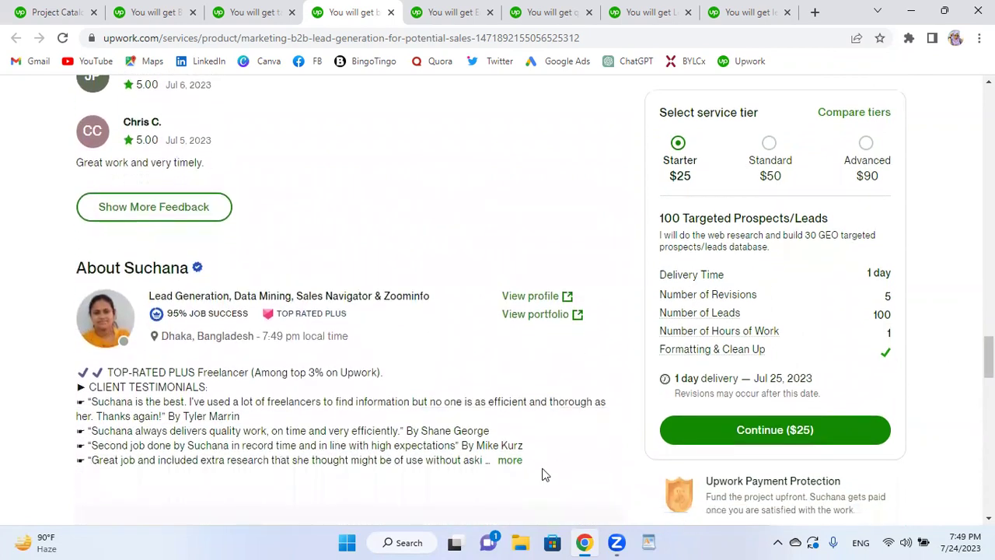
{"action": "left_click", "coordinate": [510, 460]}
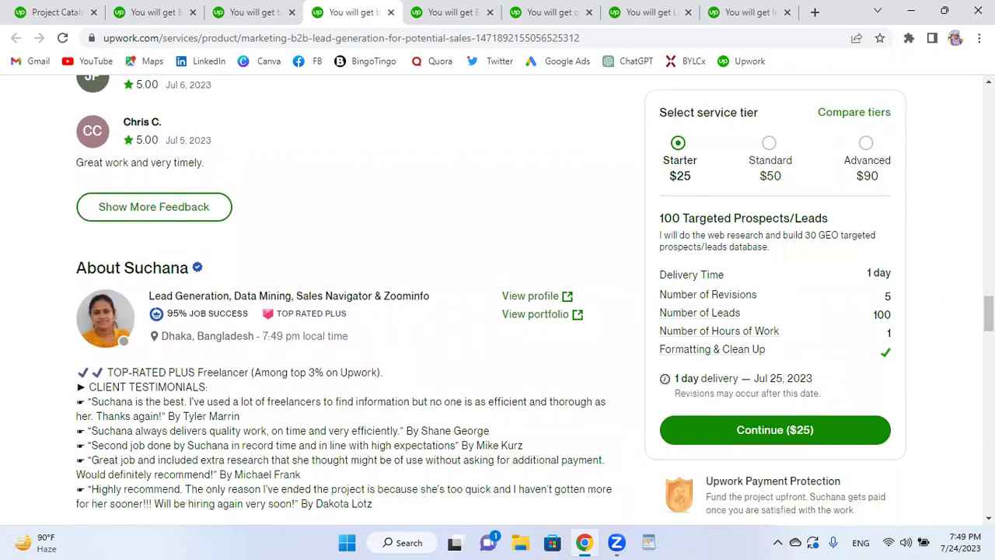
{"action": "scroll", "coordinate": [498, 302], "scroll_direction": "down", "scroll_amount": 2}
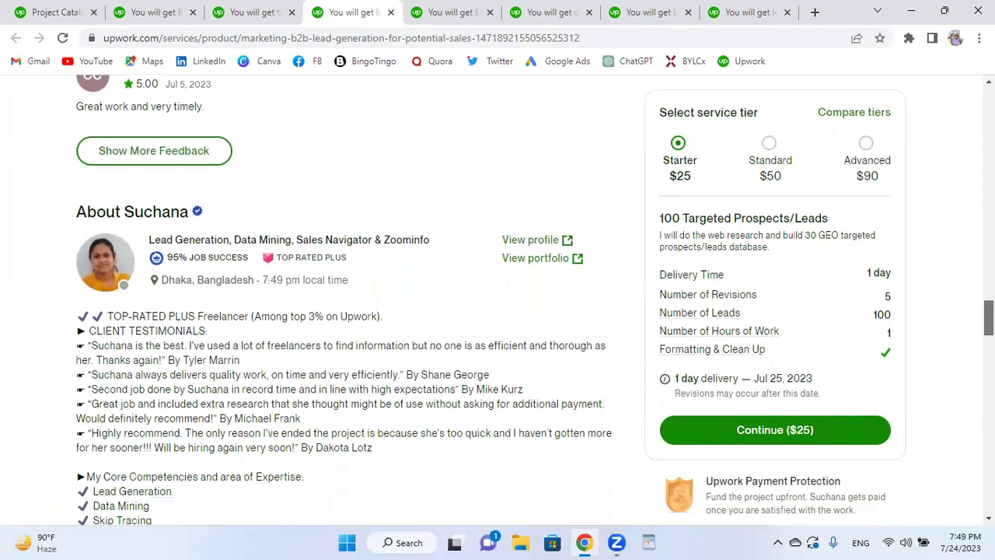
{"action": "scroll", "coordinate": [498, 302], "scroll_direction": "down", "scroll_amount": 1}
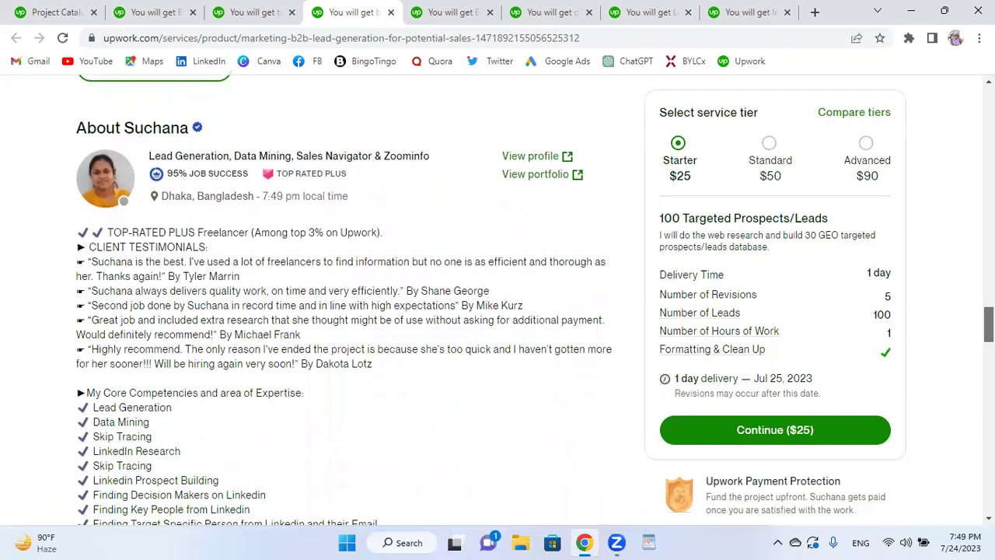
{"action": "scroll", "coordinate": [498, 302], "scroll_direction": "down", "scroll_amount": 1}
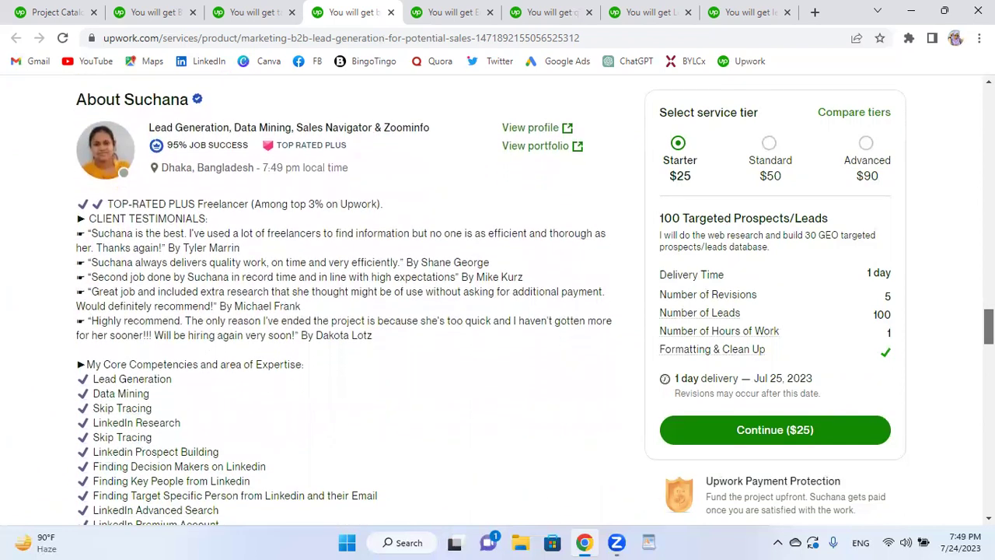
{"action": "mouse_move", "coordinate": [844, 332]}
{"action": "scroll", "coordinate": [145, 278], "scroll_direction": "down", "scroll_amount": 1}
{"action": "scroll", "coordinate": [145, 279], "scroll_direction": "down", "scroll_amount": 1}
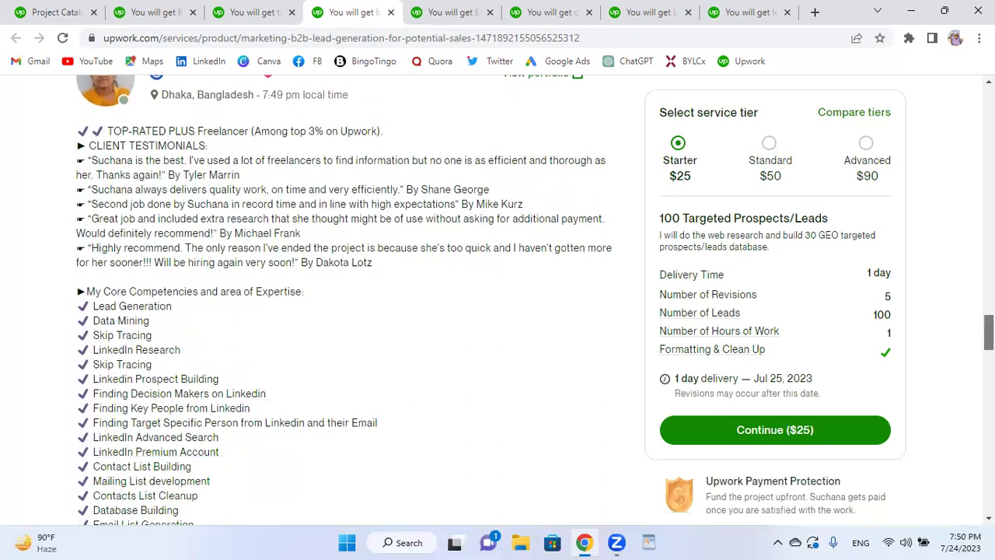
Compare the third project's title with the title wording of the next three opened lead generation projects
{"action": "scroll", "coordinate": [989, 327], "scroll_direction": "up", "scroll_amount": 15}
{"action": "scroll", "coordinate": [989, 284], "scroll_direction": "up", "scroll_amount": 8}
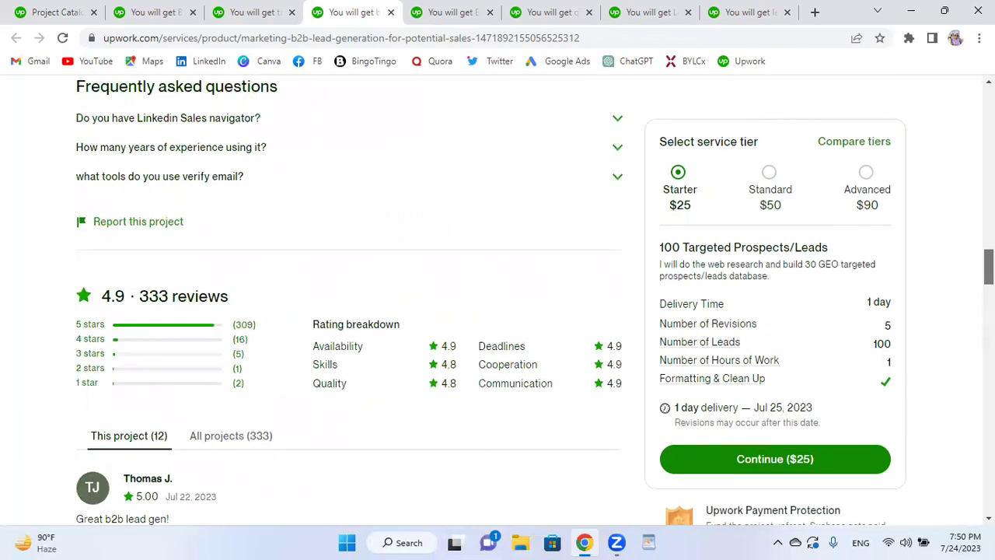
{"action": "scroll", "coordinate": [350, 300], "scroll_direction": "up", "scroll_amount": 3}
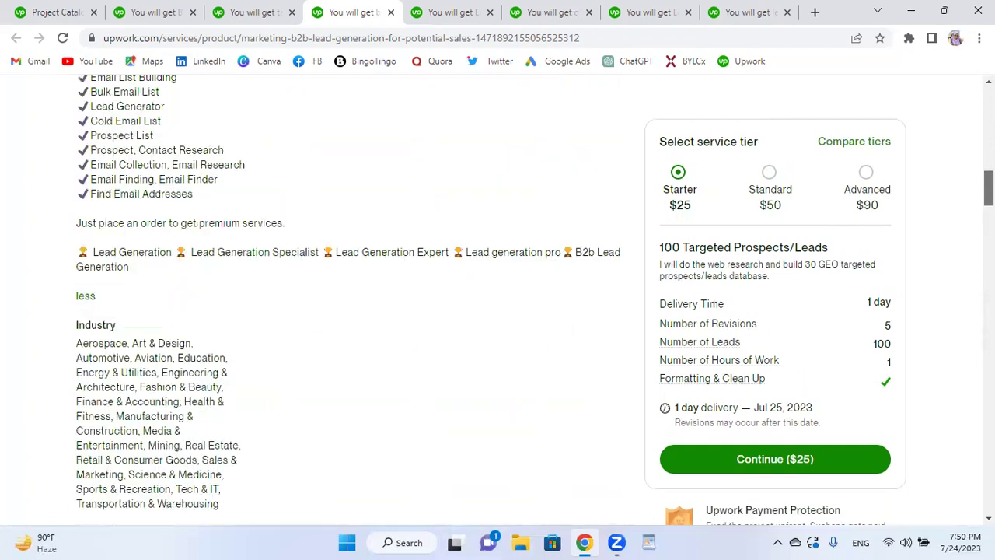
{"action": "scroll", "coordinate": [443, 120], "scroll_direction": "up", "scroll_amount": 10}
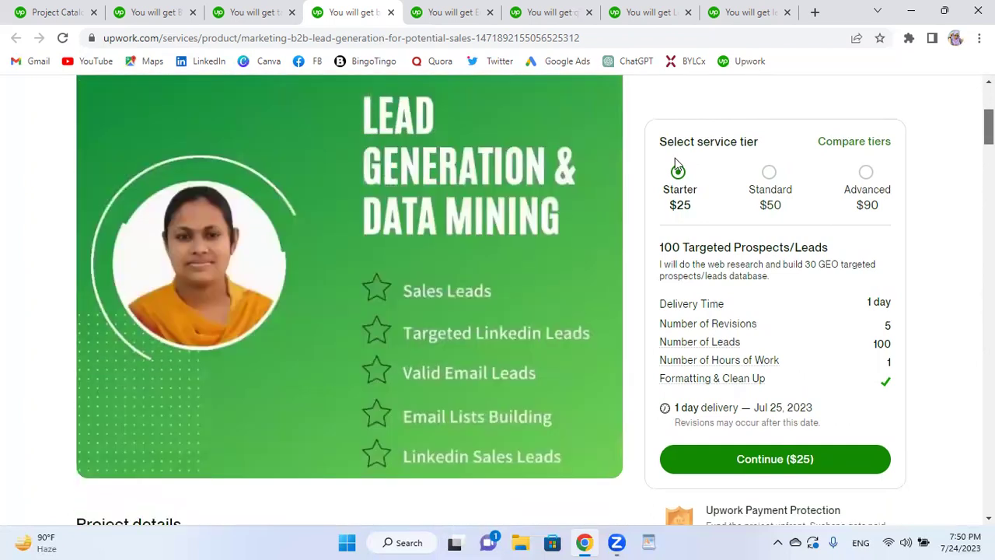
{"action": "scroll", "coordinate": [444, 120], "scroll_direction": "up", "scroll_amount": 2}
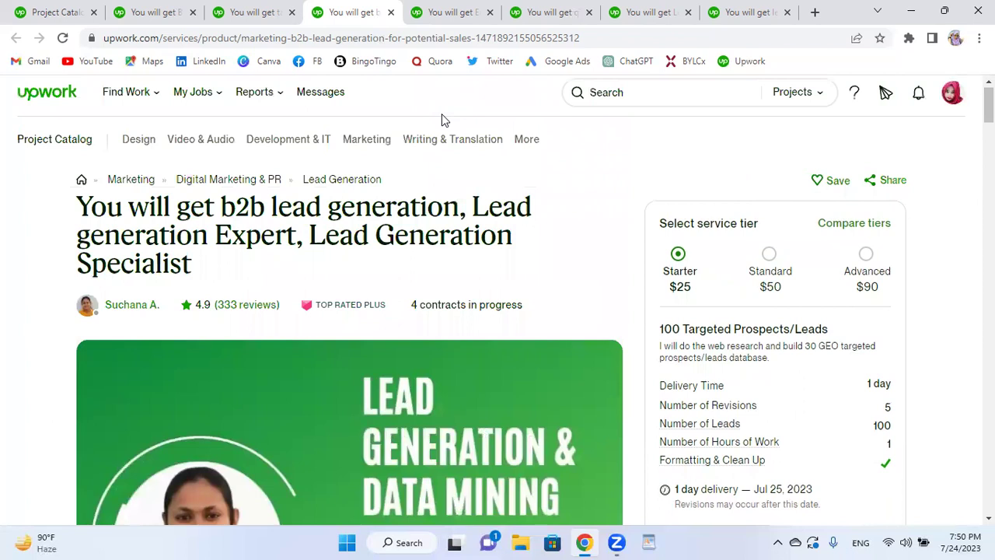
{"action": "left_click", "coordinate": [438, 11]}
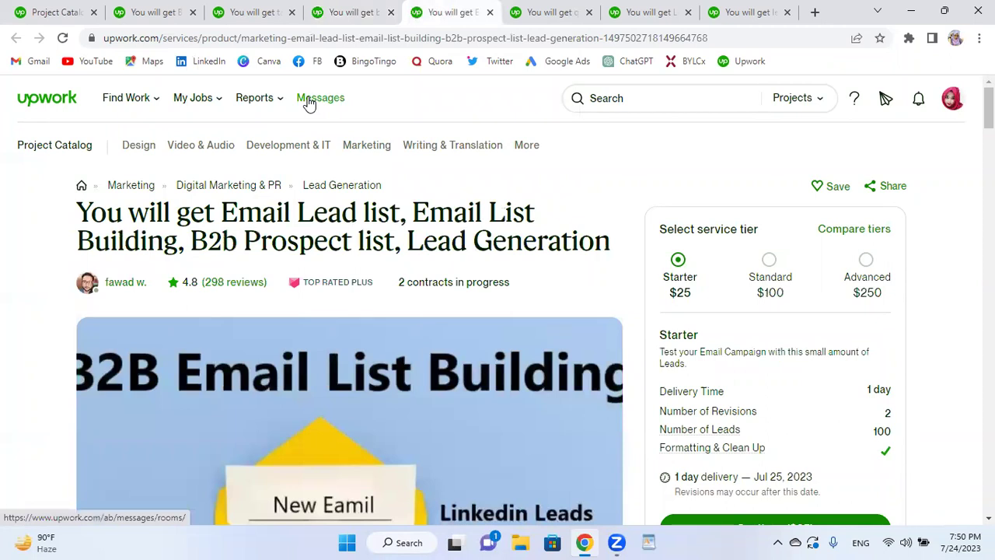
{"action": "mouse_move", "coordinate": [354, 146]}
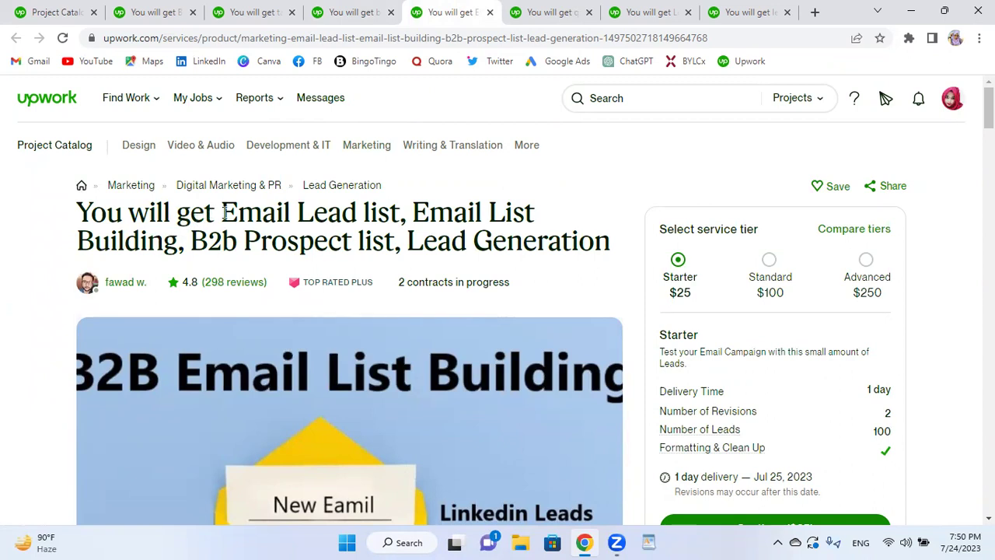
{"action": "left_click", "coordinate": [535, 9]}
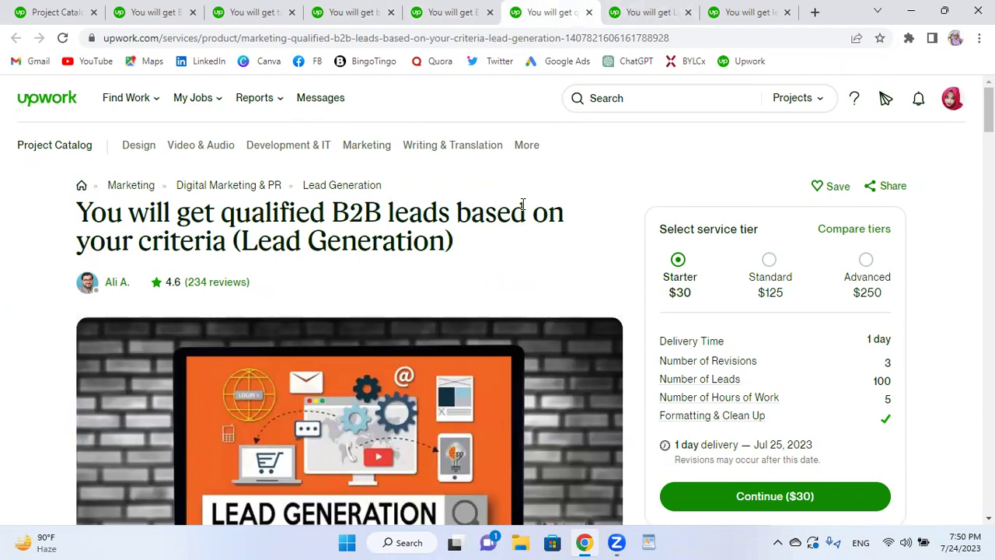
{"action": "left_click", "coordinate": [635, 11]}
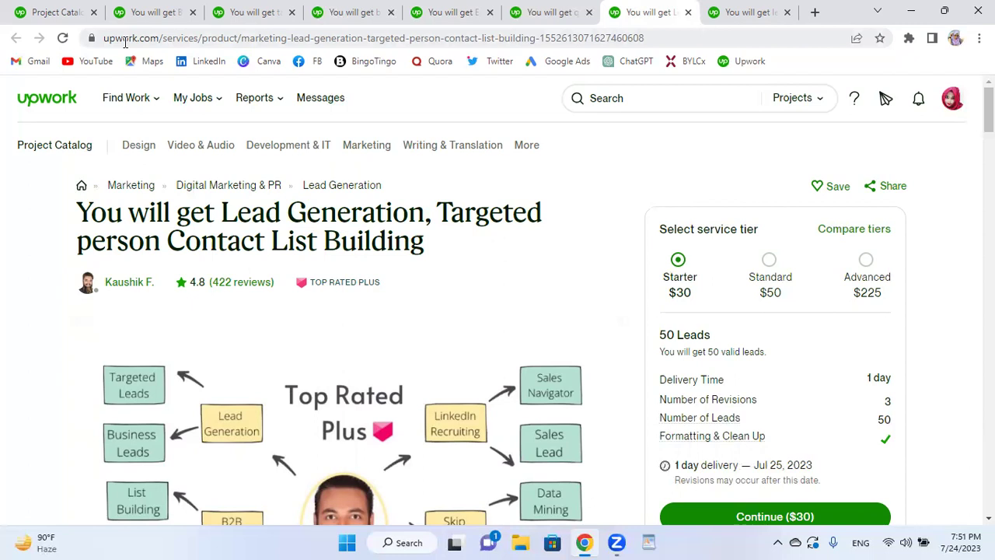
Return to the new project's overview form and begin its title with "B2B Lead Generation"
{"action": "left_click", "coordinate": [64, 12]}
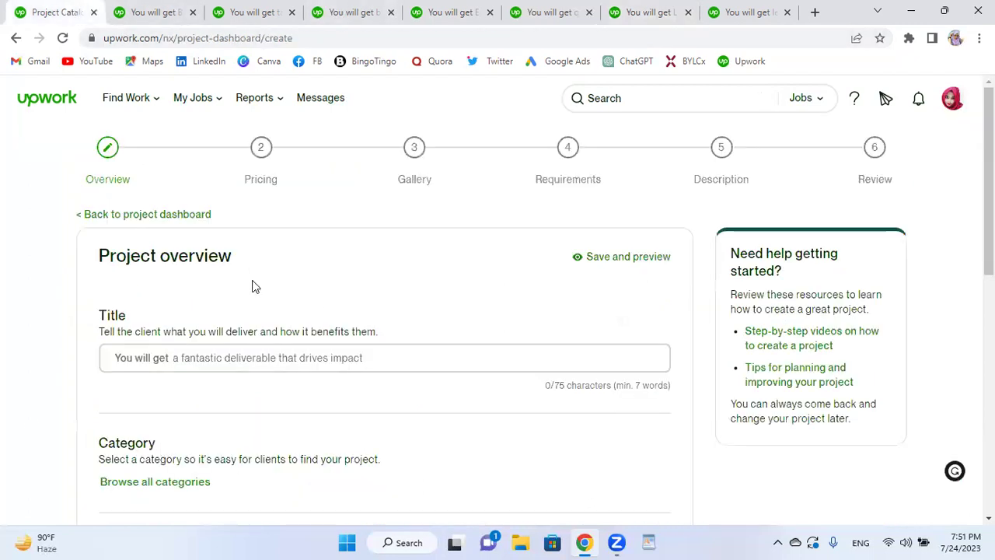
{"action": "left_click", "coordinate": [198, 358]}
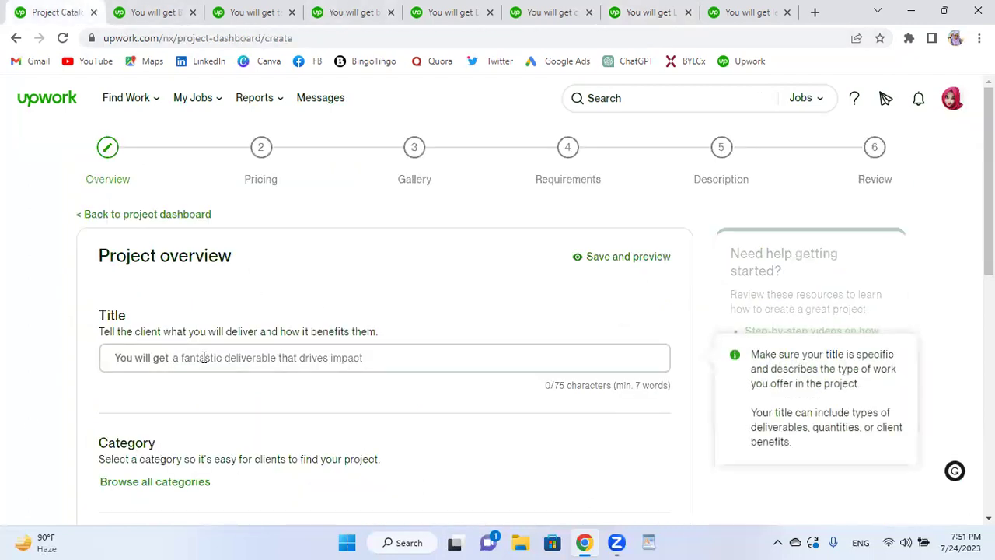
{"action": "type", "text": "B"}
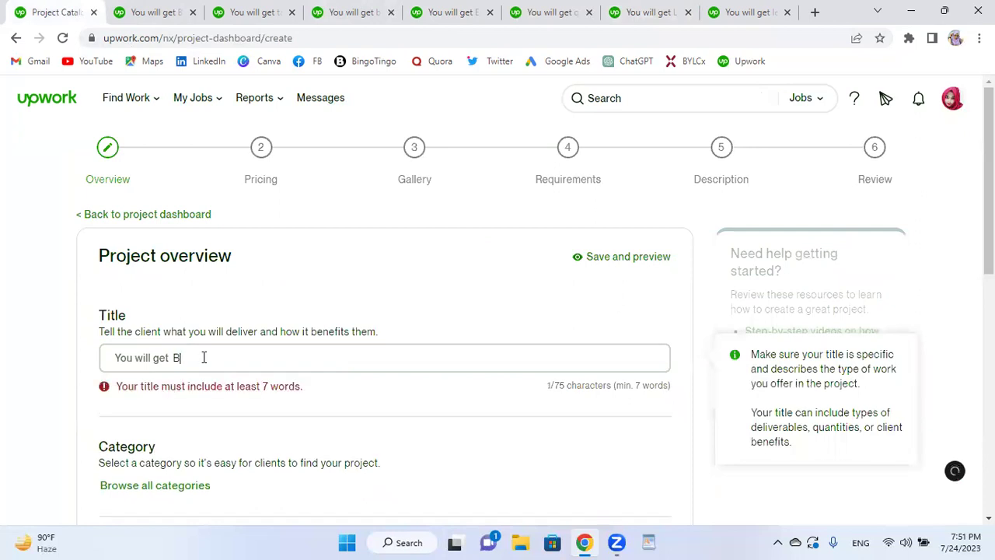
{"action": "type", "text": "2B le"}
{"action": "key", "text": "BackSpace"}
{"action": "key", "text": "BackSpace"}
{"action": "type", "text": "Lead ge"}
{"action": "key", "text": "BackSpace"}
{"action": "key", "text": "BackSpace"}
{"action": "type", "text": "Ge"}
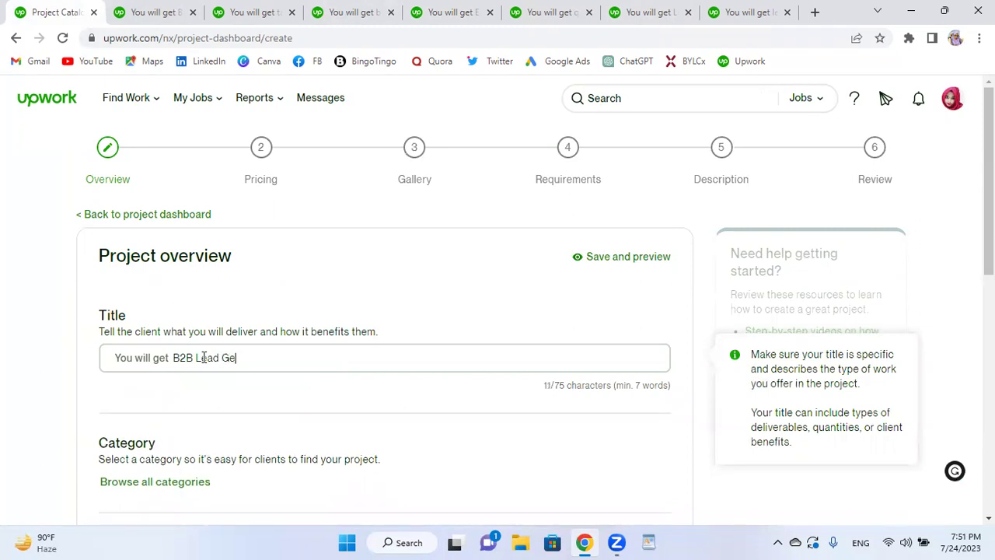
{"action": "type", "text": "eneration"}
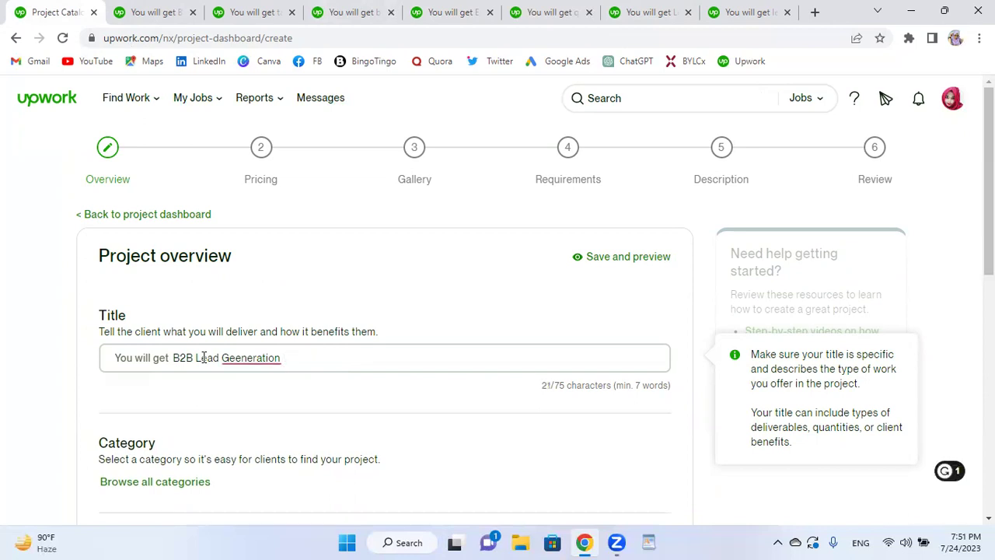
{"action": "left_click_drag", "start_coordinate": [235, 357], "coordinate": [241, 357]}
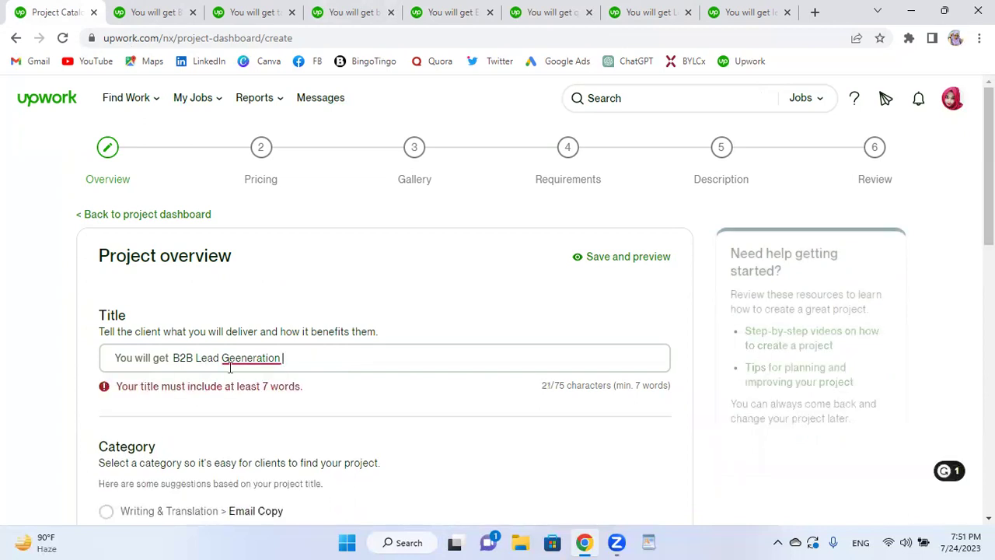
{"action": "key", "text": "BackSpace"}
Extend the project title with "Linkedin Lead generation and email list building"
{"action": "left_click", "coordinate": [382, 357]}
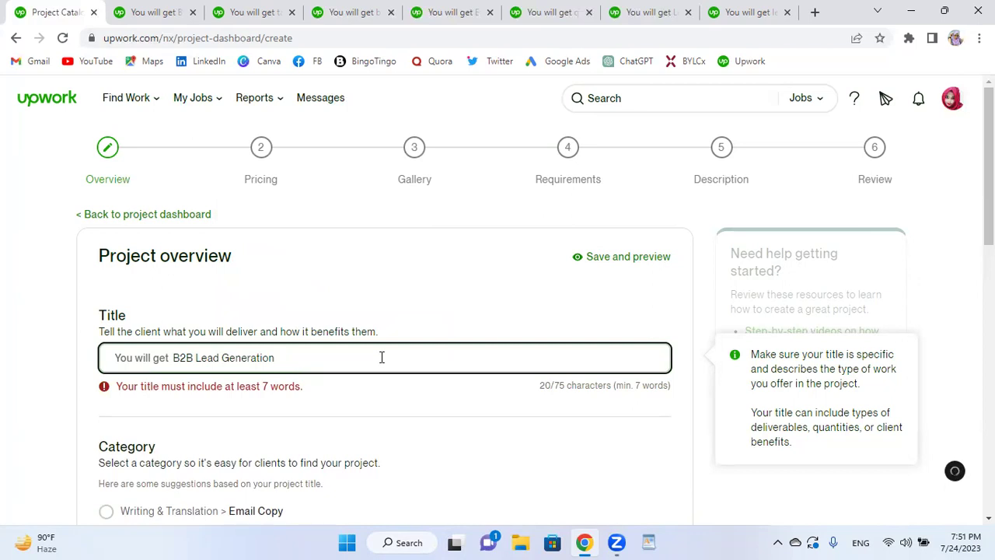
{"action": "type", "text": "Linked"}
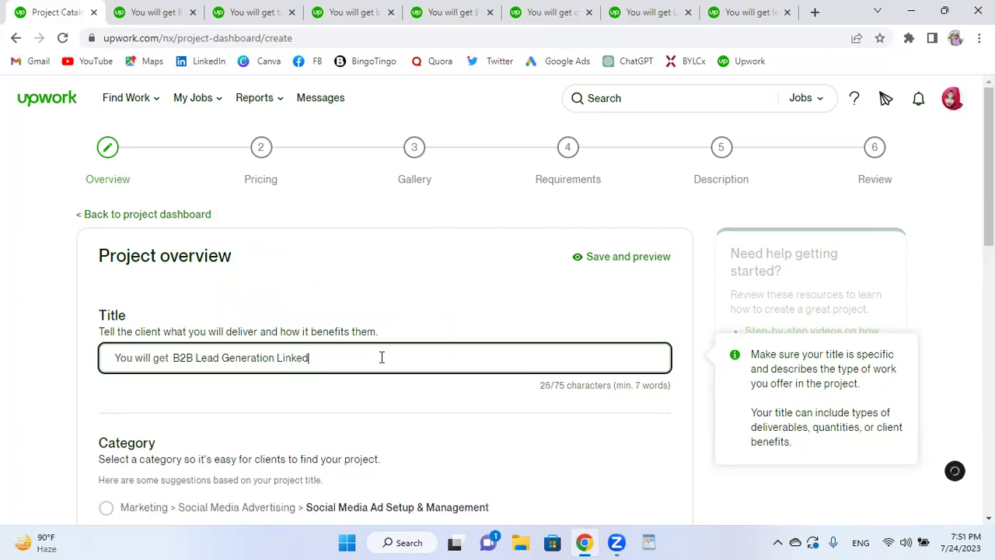
{"action": "type", "text": "in Lead generation "}
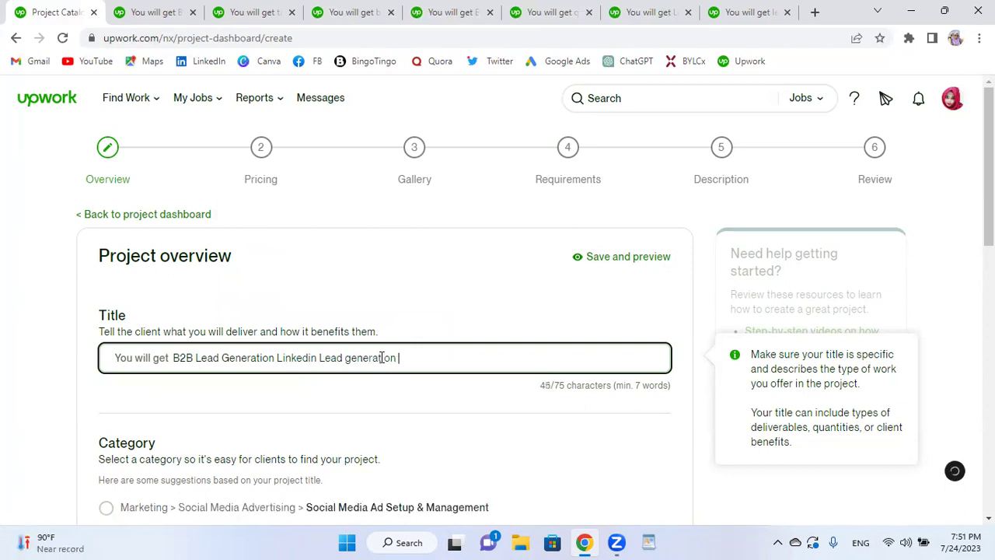
{"action": "type", "text": "and email lead"}
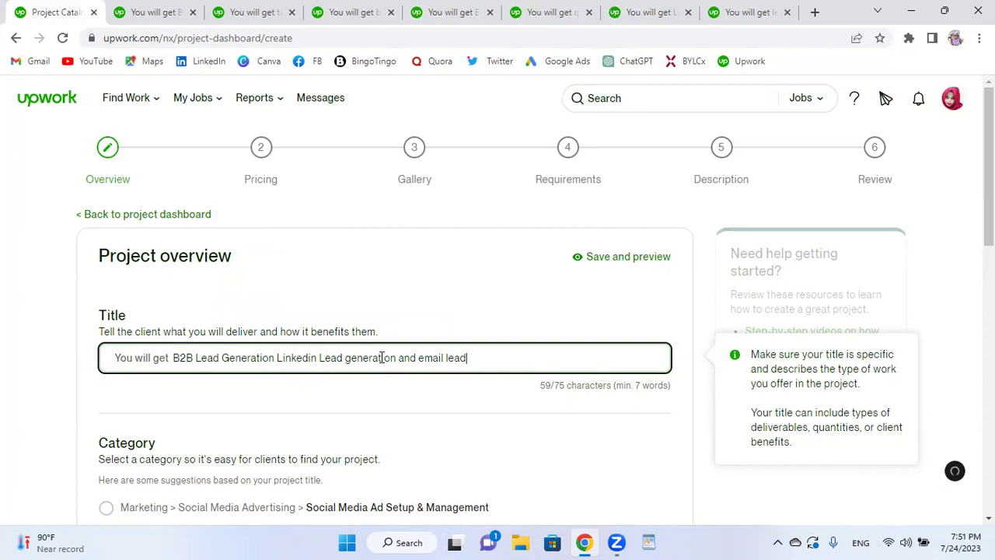
{"action": "key", "text": "BackSpace"}
{"action": "key", "text": "BackSpace"}
{"action": "key", "text": "BackSpace"}
{"action": "type", "text": "list"}
{"action": "type", "text": " b"}
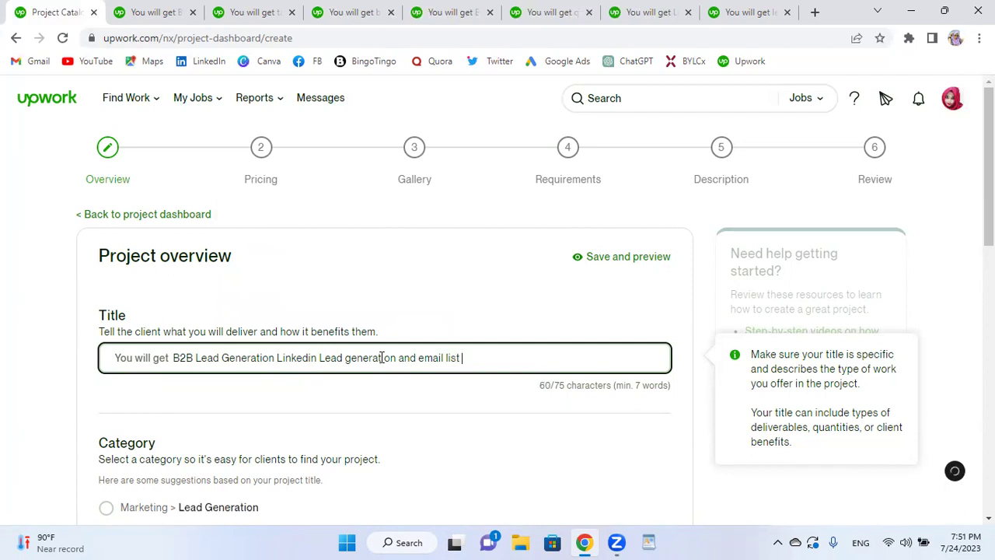
{"action": "type", "text": "uilding"}
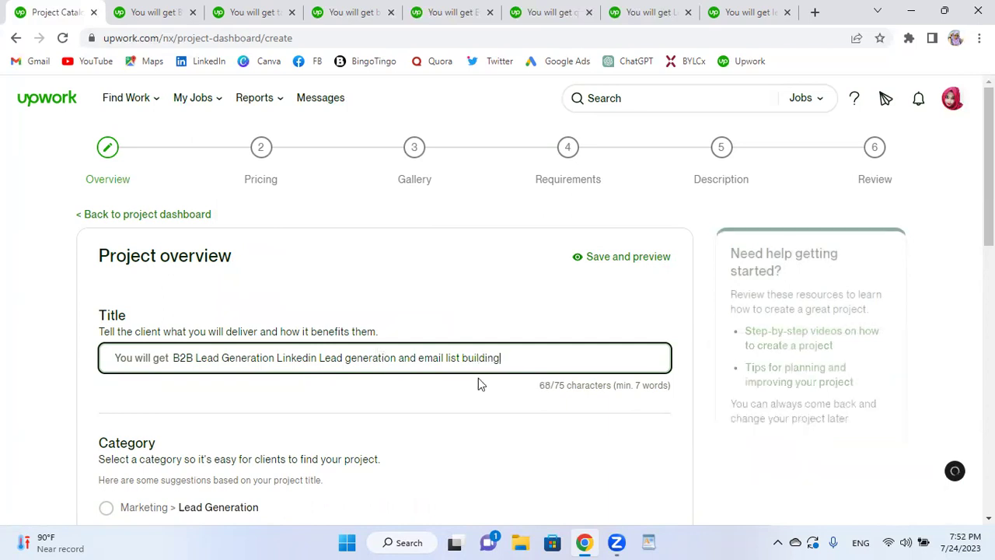
Capitalize "Email" and the second "Generation" in the project title
{"action": "left_click", "coordinate": [254, 357]}
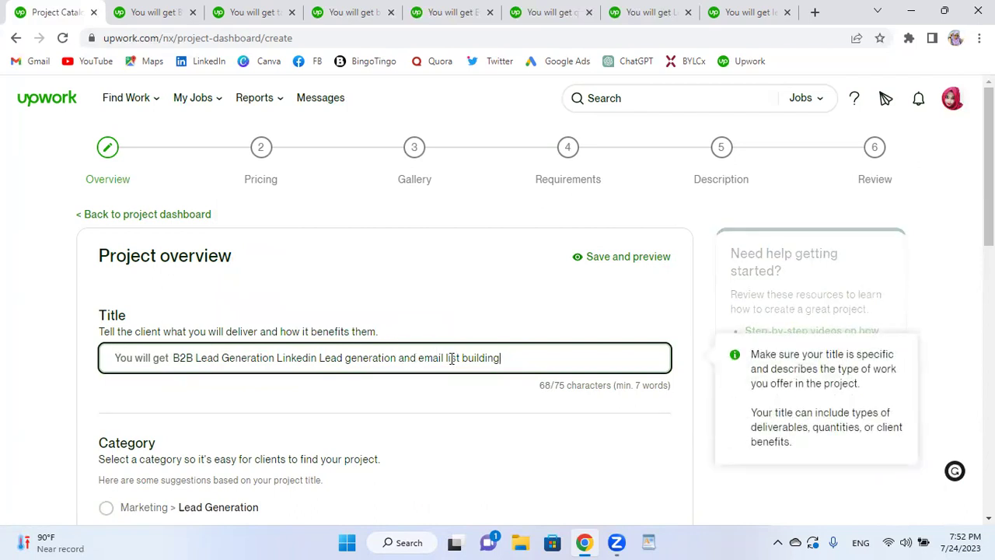
{"action": "left_click", "coordinate": [524, 389]}
{"action": "left_click", "coordinate": [424, 360]}
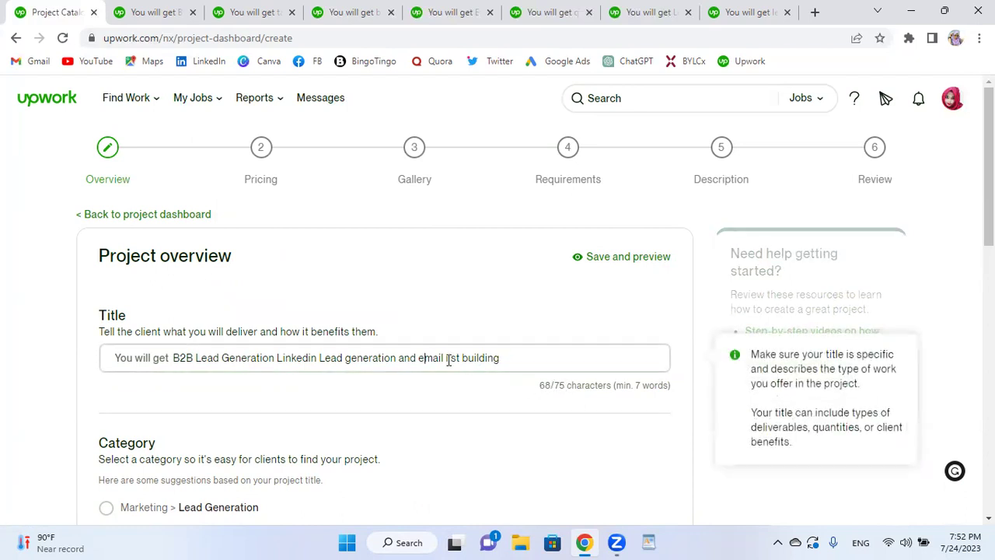
{"action": "key", "text": "BackSpace"}
{"action": "type", "text": "E"}
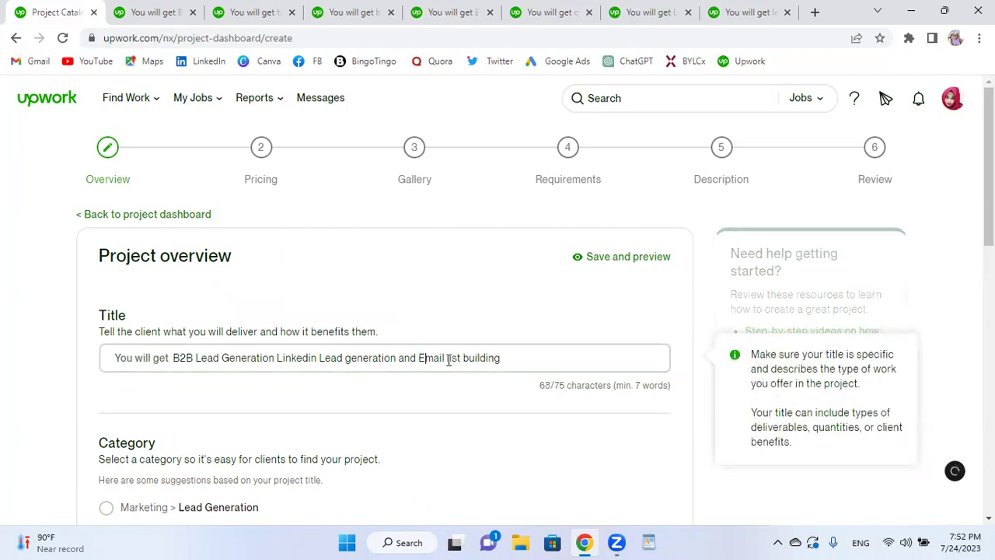
{"action": "left_click", "coordinate": [345, 360]}
{"action": "left_click", "coordinate": [354, 362]}
{"action": "key", "text": "BackSpace"}
{"action": "type", "text": "G"}
{"action": "key", "text": "BackSpace"}
{"action": "type", "text": "G"}
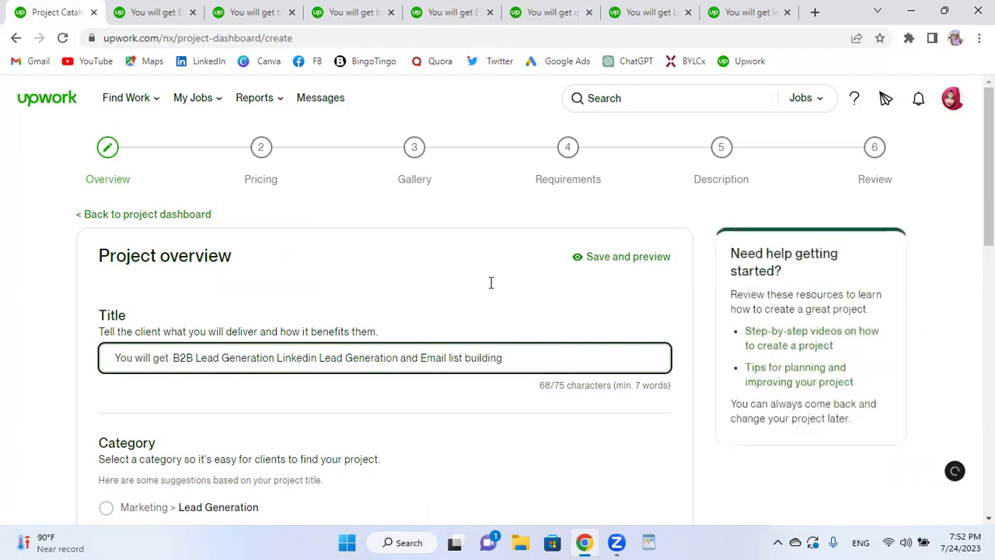
Open the full category selection for the new project and check which category the first competing lead generation project uses
{"action": "scroll", "coordinate": [906, 222], "scroll_direction": "down", "scroll_amount": 1}
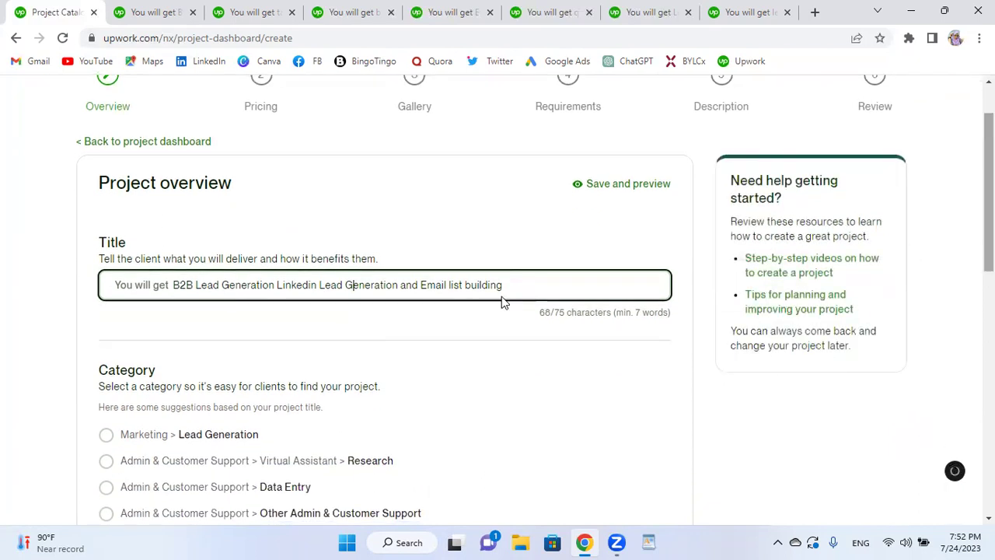
{"action": "scroll", "coordinate": [526, 311], "scroll_direction": "down", "scroll_amount": 2}
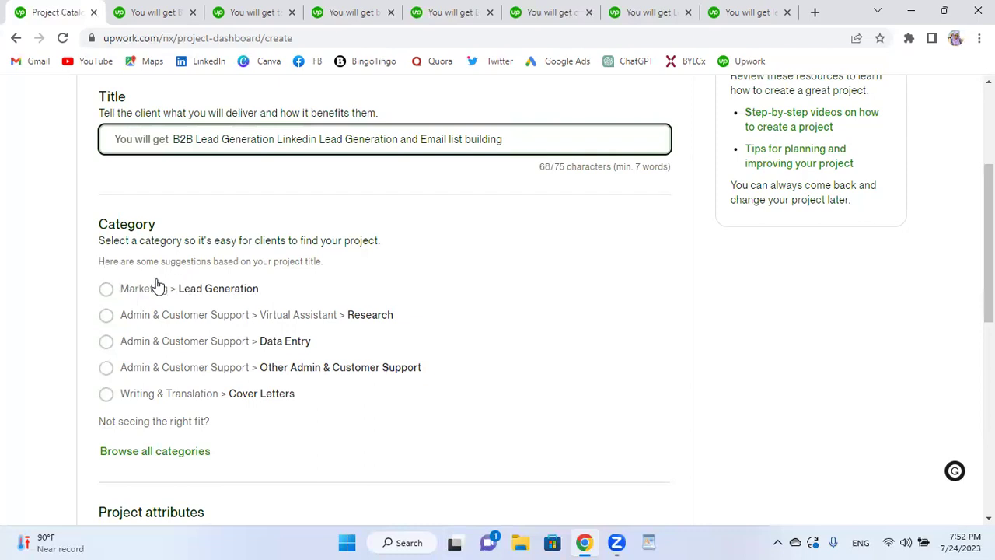
{"action": "scroll", "coordinate": [248, 319], "scroll_direction": "down", "scroll_amount": 1}
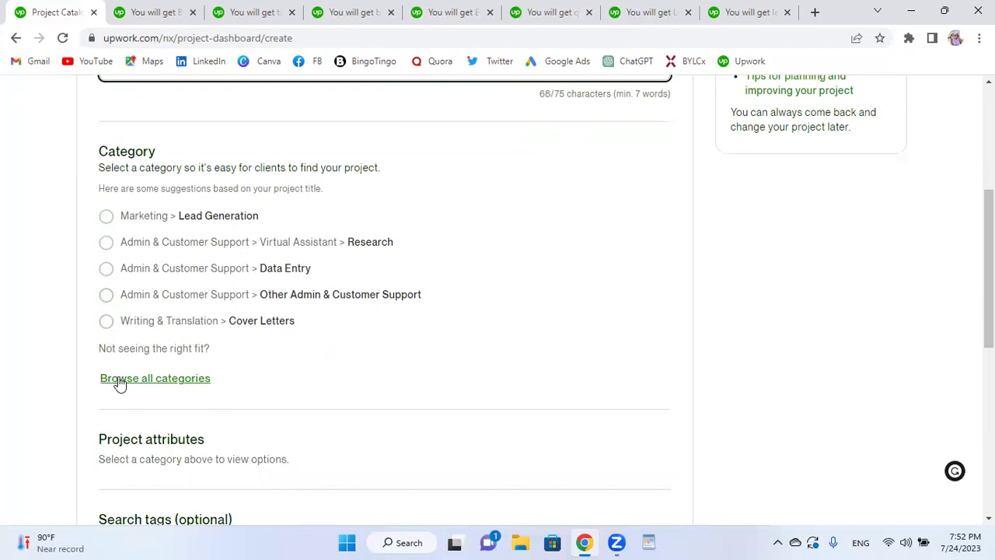
{"action": "left_click", "coordinate": [173, 385]}
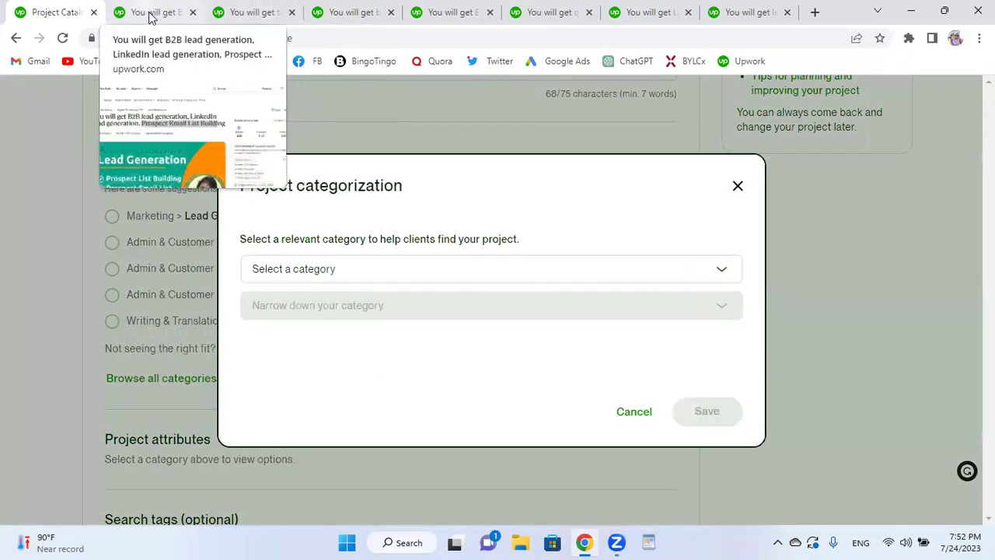
{"action": "left_click", "coordinate": [151, 14]}
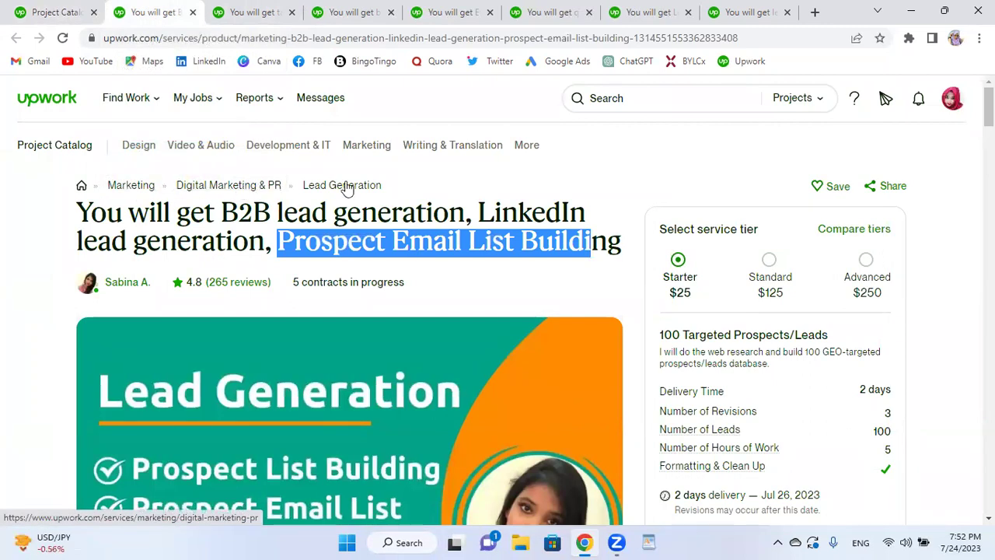
{"action": "left_click", "coordinate": [48, 13]}
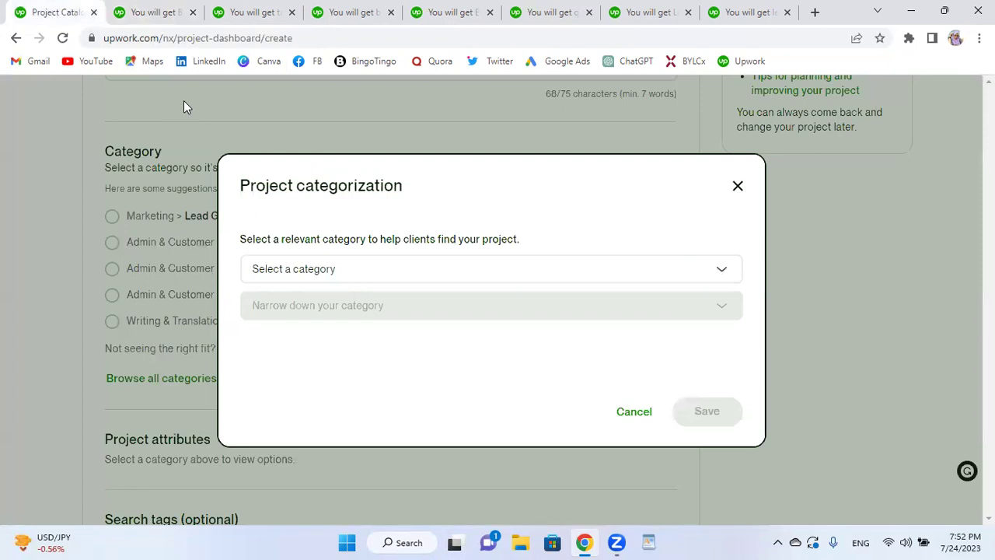
Set the project category to Marketing, narrowed down to Lead Generation, and save the categorization
{"action": "left_click", "coordinate": [398, 272]}
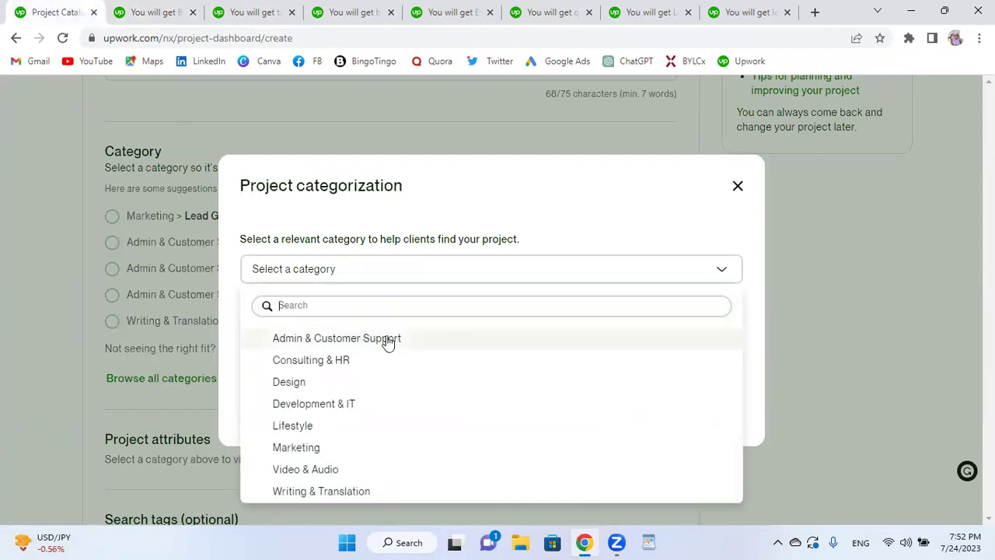
{"action": "left_click", "coordinate": [315, 447]}
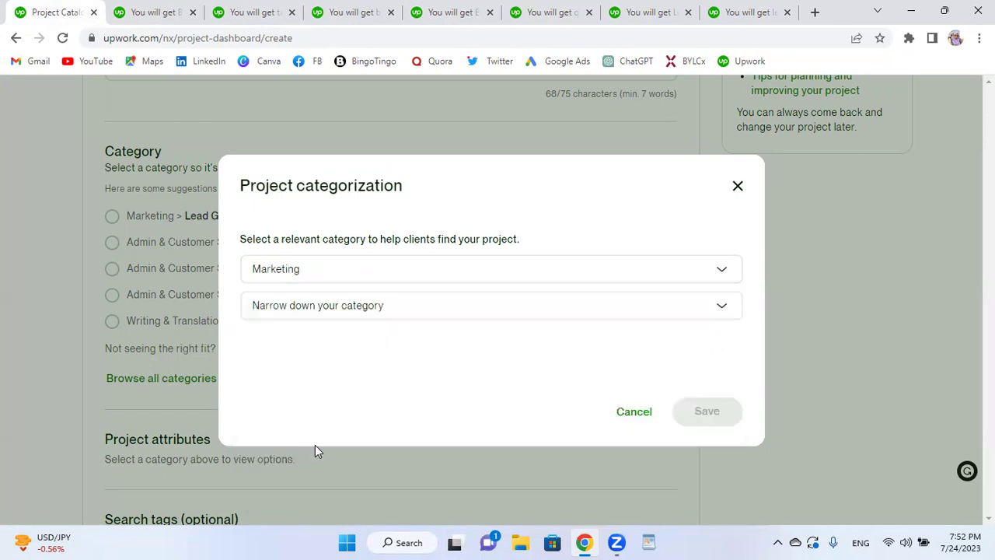
{"action": "left_click", "coordinate": [612, 314]}
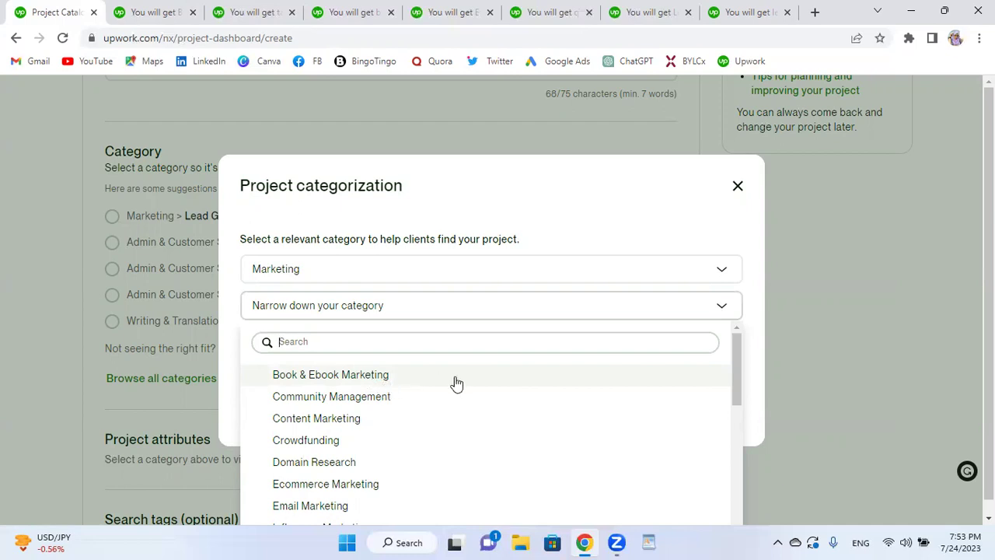
{"action": "scroll", "coordinate": [408, 399], "scroll_direction": "down", "scroll_amount": 1}
{"action": "scroll", "coordinate": [408, 399], "scroll_direction": "down", "scroll_amount": 1}
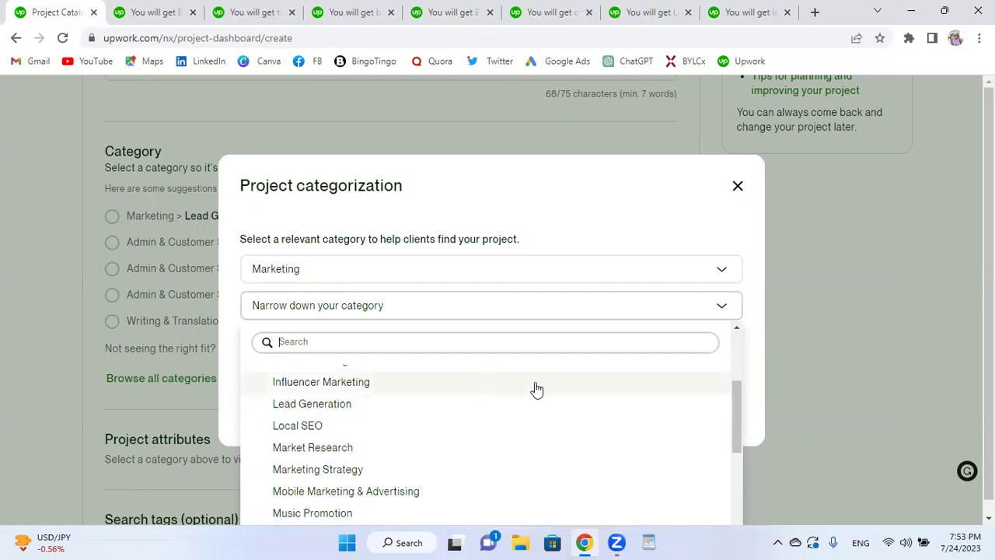
{"action": "scroll", "coordinate": [368, 380], "scroll_direction": "down", "scroll_amount": 1}
{"action": "scroll", "coordinate": [370, 381], "scroll_direction": "down", "scroll_amount": 2}
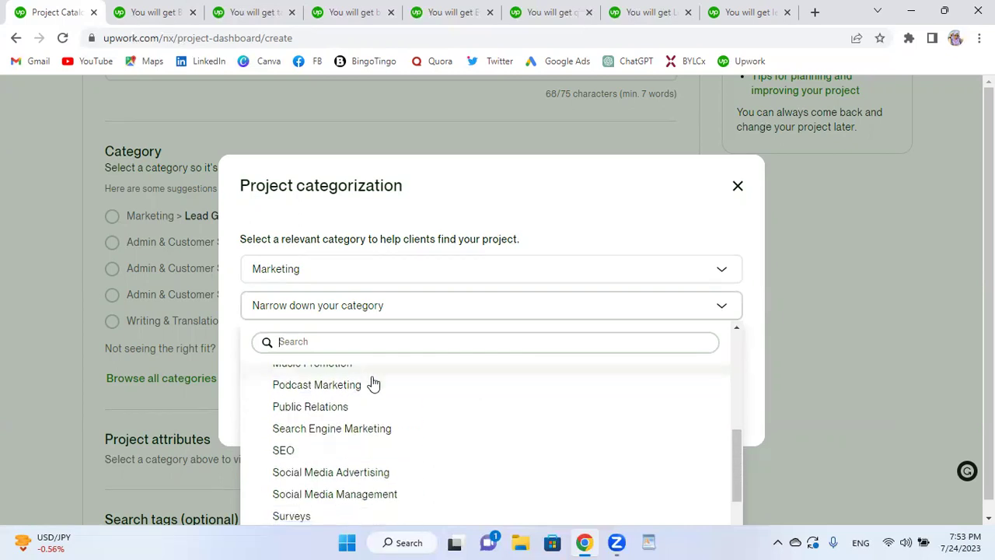
{"action": "scroll", "coordinate": [374, 384], "scroll_direction": "down", "scroll_amount": 1}
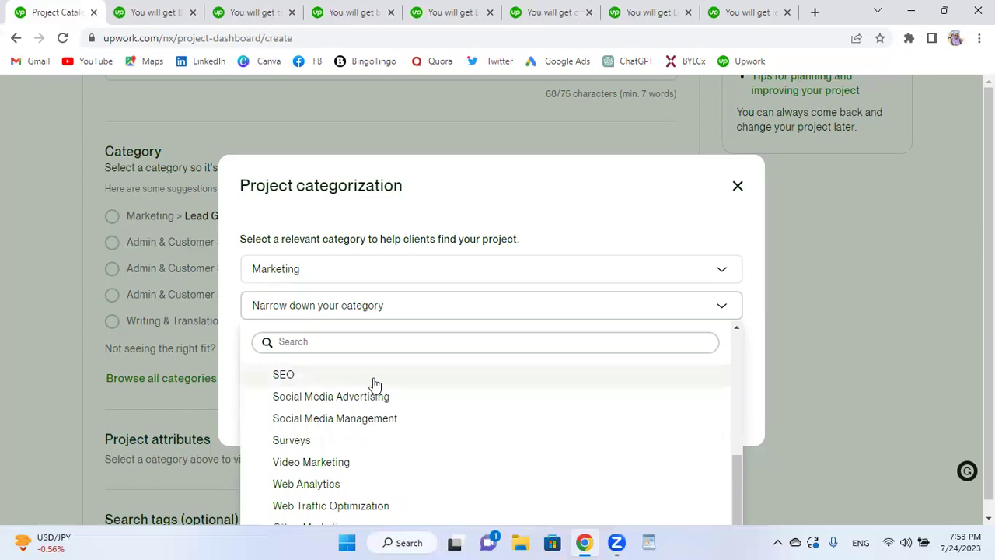
{"action": "scroll", "coordinate": [391, 433], "scroll_direction": "down", "scroll_amount": 1}
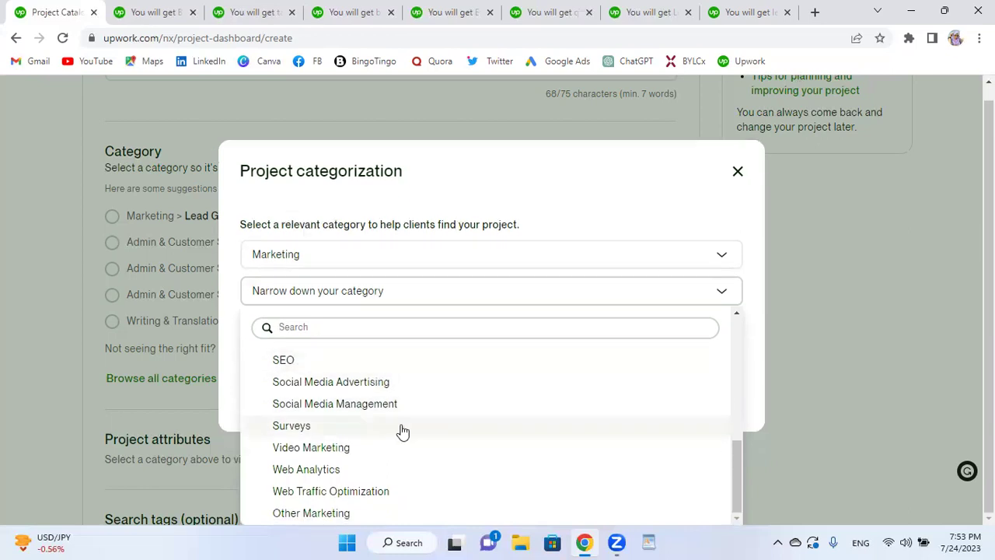
{"action": "scroll", "coordinate": [350, 451], "scroll_direction": "up", "scroll_amount": 1}
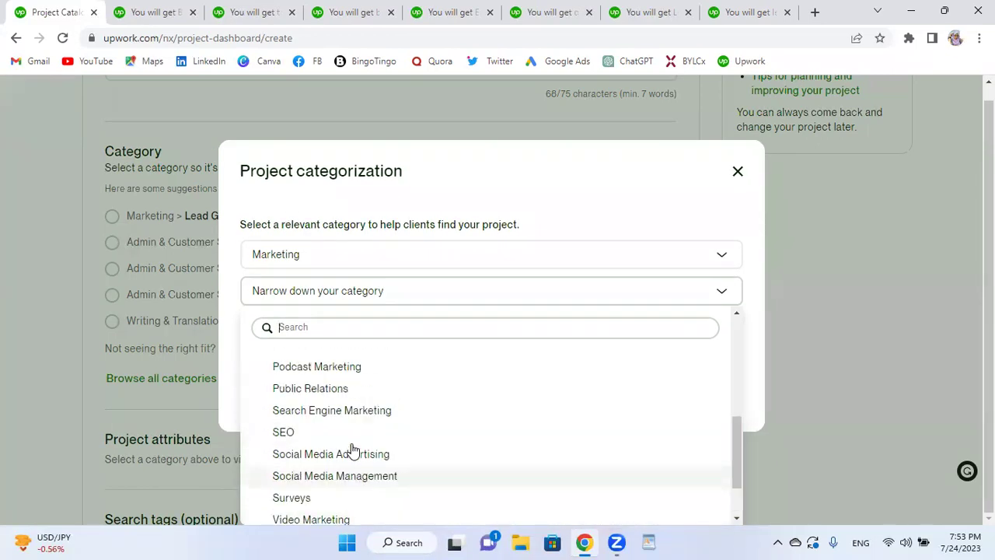
{"action": "scroll", "coordinate": [354, 447], "scroll_direction": "up", "scroll_amount": 1}
{"action": "scroll", "coordinate": [356, 440], "scroll_direction": "up", "scroll_amount": 2}
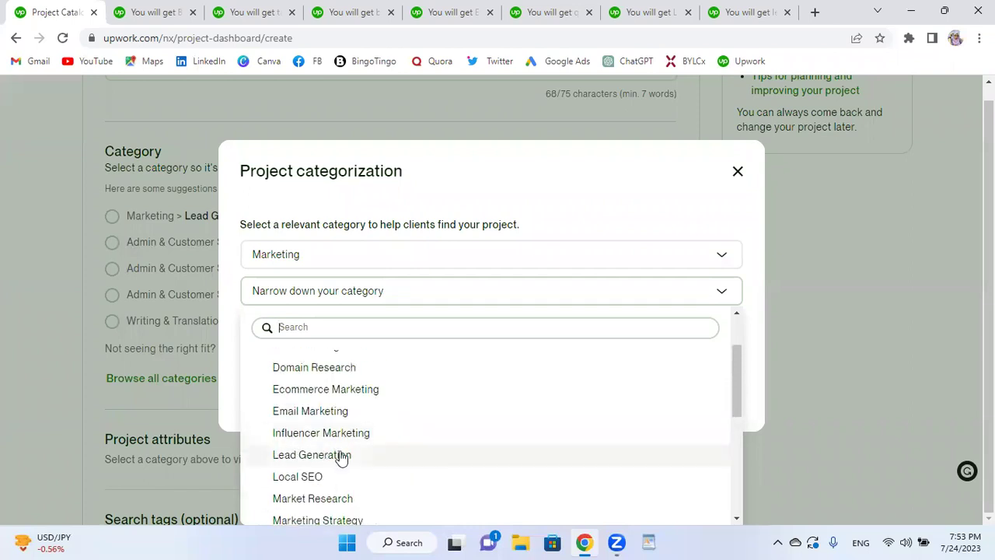
{"action": "left_click", "coordinate": [341, 454]}
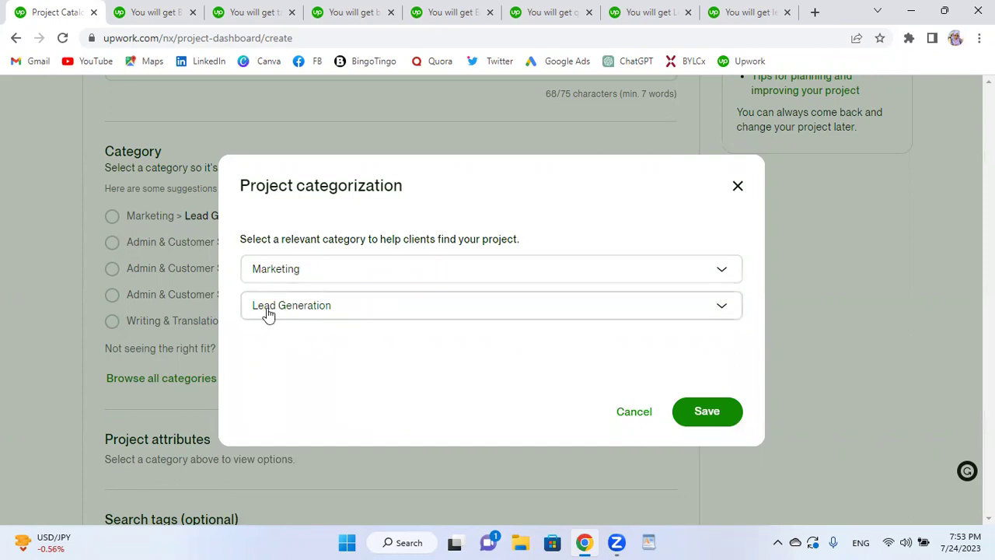
{"action": "left_click", "coordinate": [704, 414]}
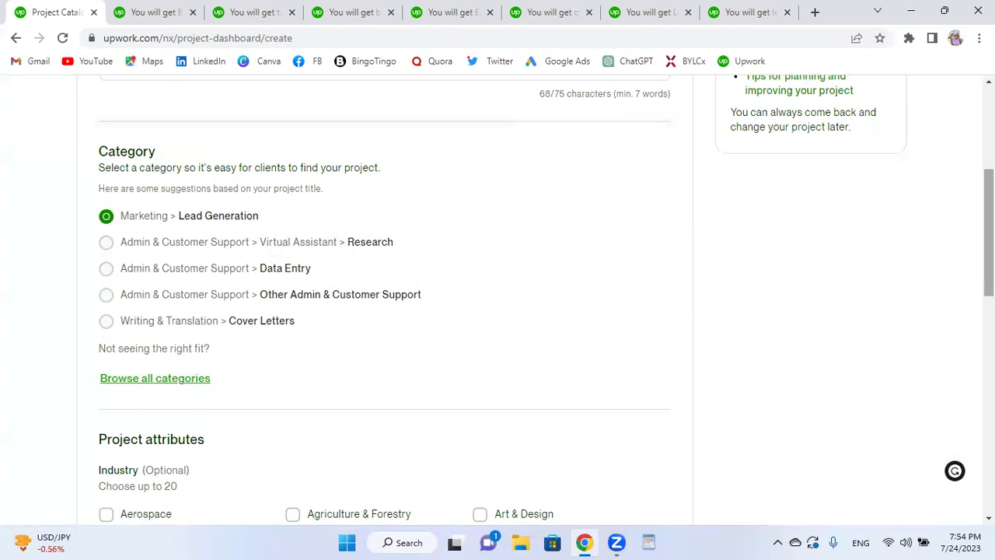
Select the industries Real Estate, Food & Beverage, Fashion & Beauty, Retail & Consumer Goods, Health & Fitness, and Finance & Accounting
{"action": "scroll", "coordinate": [498, 299], "scroll_direction": "down", "scroll_amount": 3}
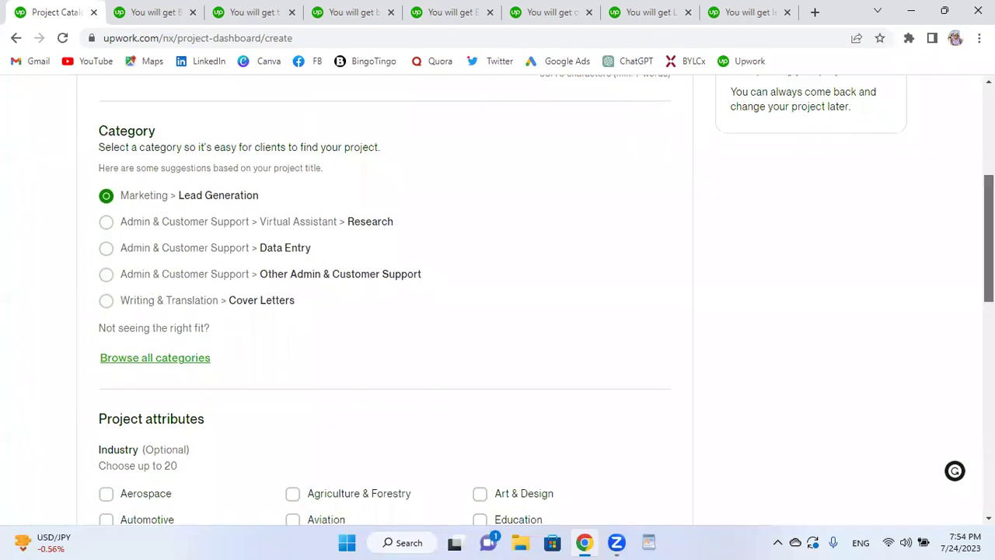
{"action": "scroll", "coordinate": [498, 300], "scroll_direction": "down", "scroll_amount": 3}
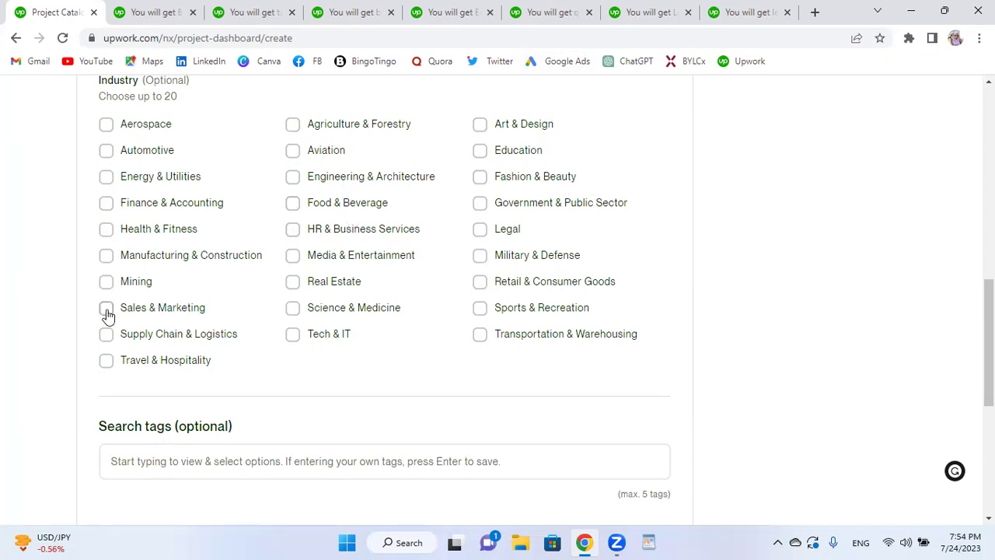
{"action": "left_click", "coordinate": [293, 283]}
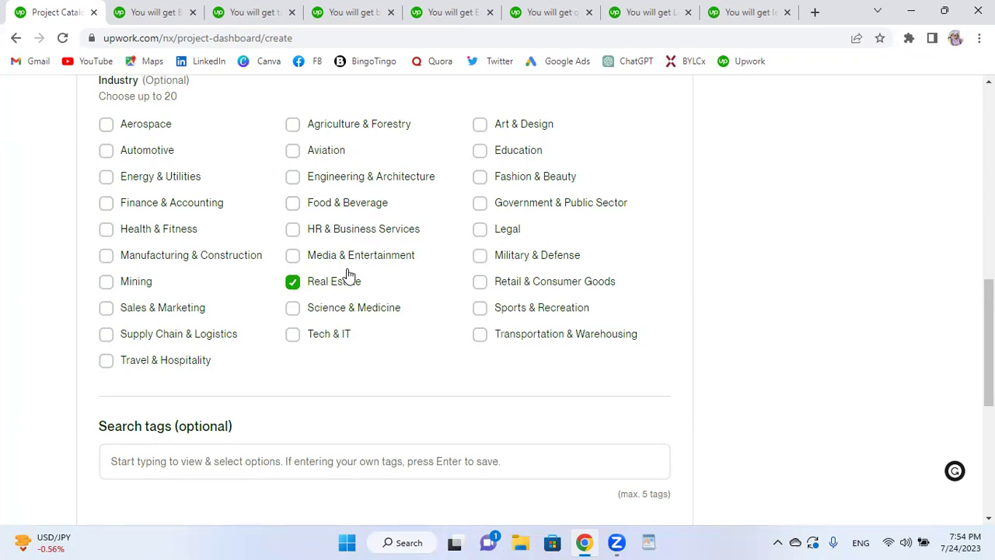
{"action": "left_click", "coordinate": [295, 203]}
{"action": "left_click", "coordinate": [480, 179]}
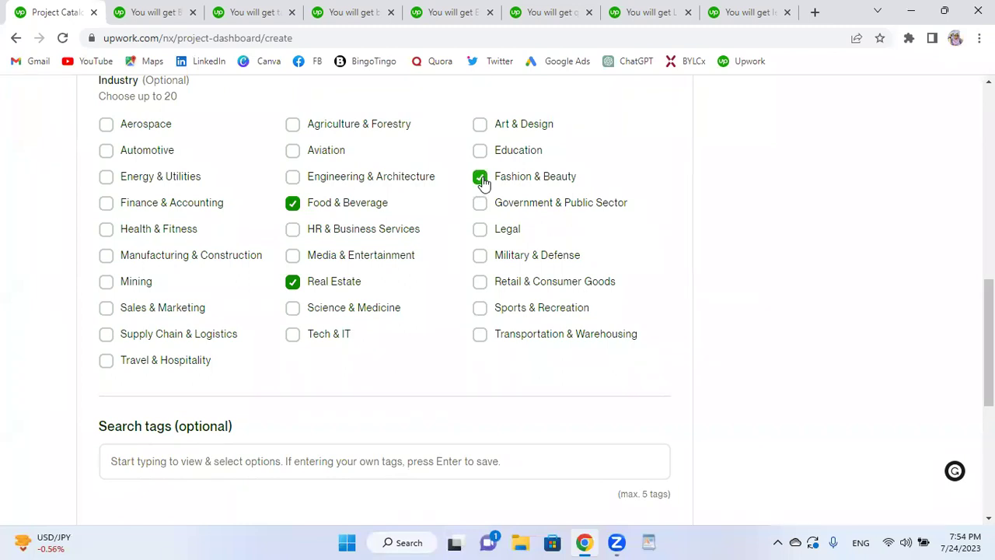
{"action": "left_click", "coordinate": [482, 285]}
{"action": "left_click", "coordinate": [105, 233]}
{"action": "left_click", "coordinate": [106, 203]}
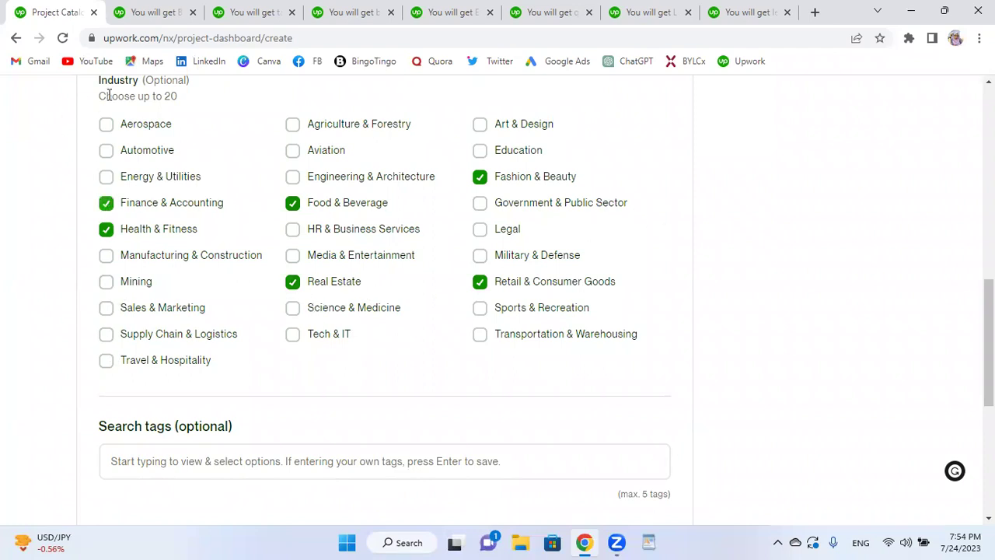
{"action": "double_click", "coordinate": [177, 98]}
{"action": "scroll", "coordinate": [206, 123], "scroll_direction": "up", "scroll_amount": 1}
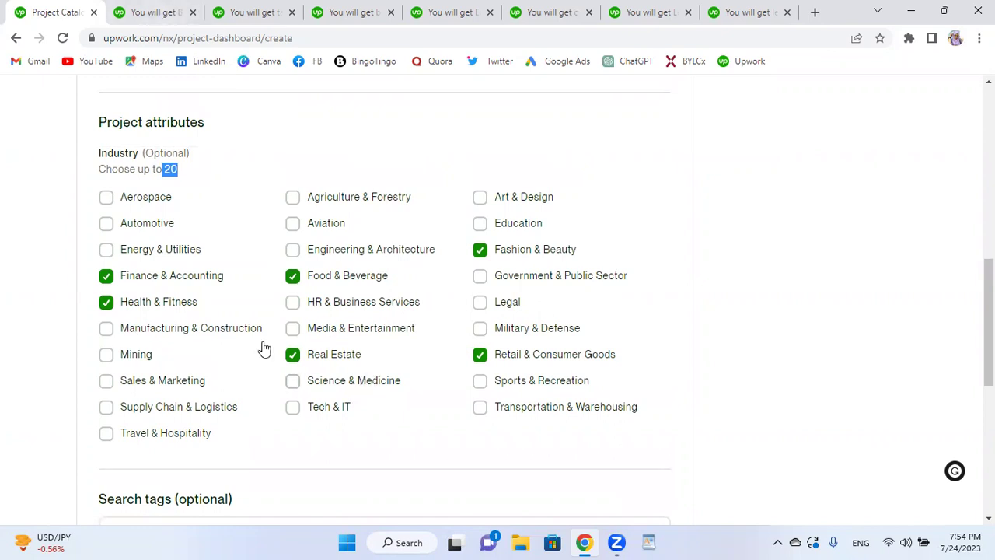
{"action": "left_click", "coordinate": [484, 141]}
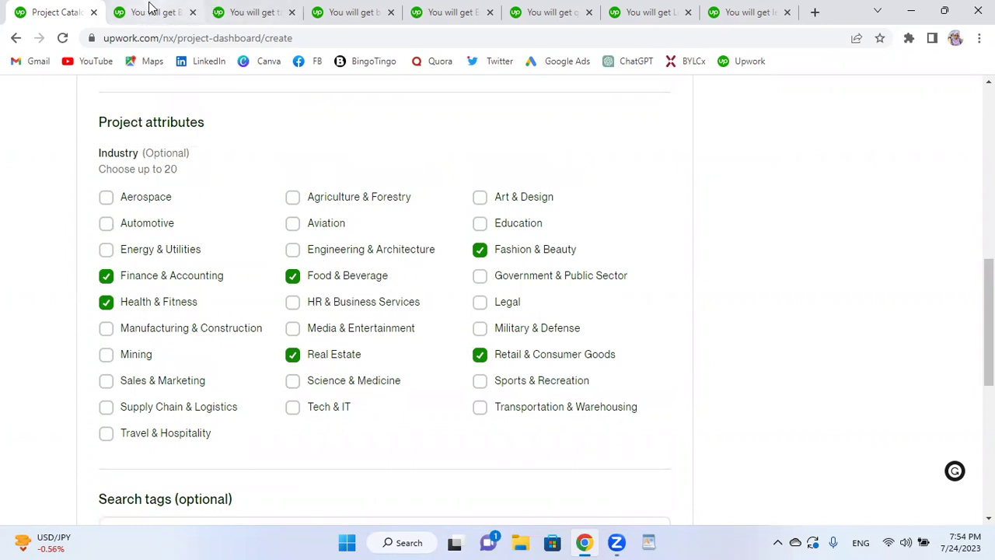
Look through the first competing project's page, from its service tiers and portfolio to its FAQ and client reviews
{"action": "key", "text": "ctrl+Tab"}
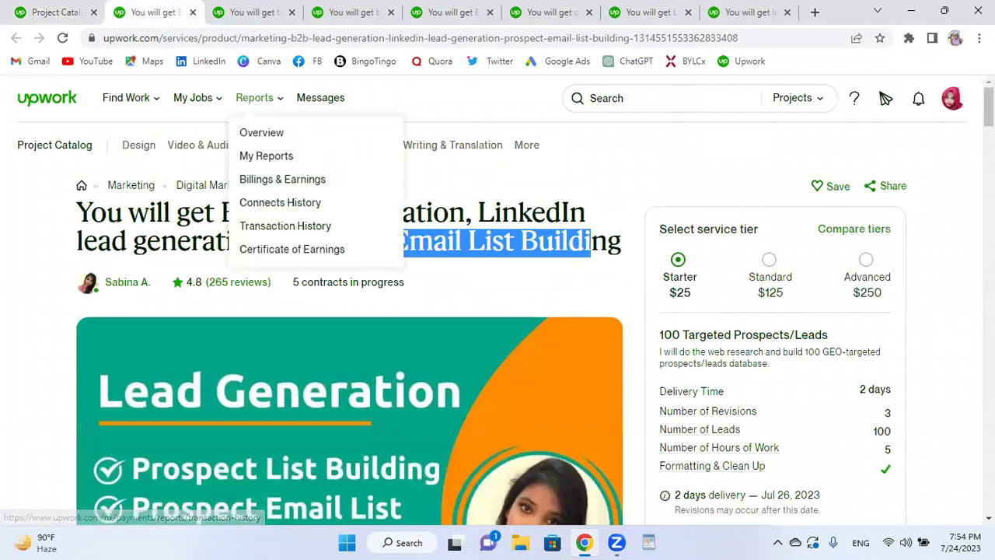
{"action": "left_click", "coordinate": [933, 116]}
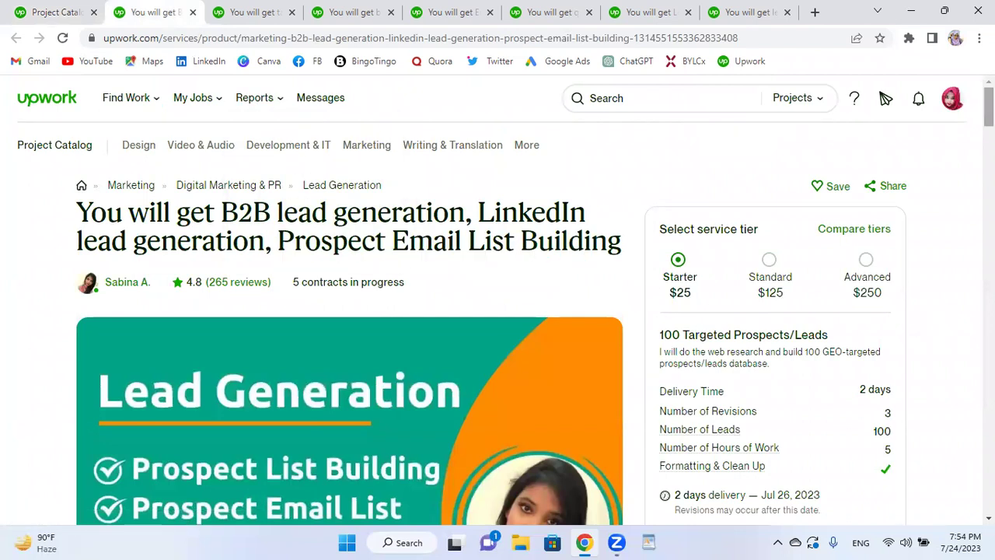
{"action": "scroll", "coordinate": [988, 116], "scroll_direction": "down", "scroll_amount": 2}
{"action": "scroll", "coordinate": [962, 238], "scroll_direction": "down", "scroll_amount": 3}
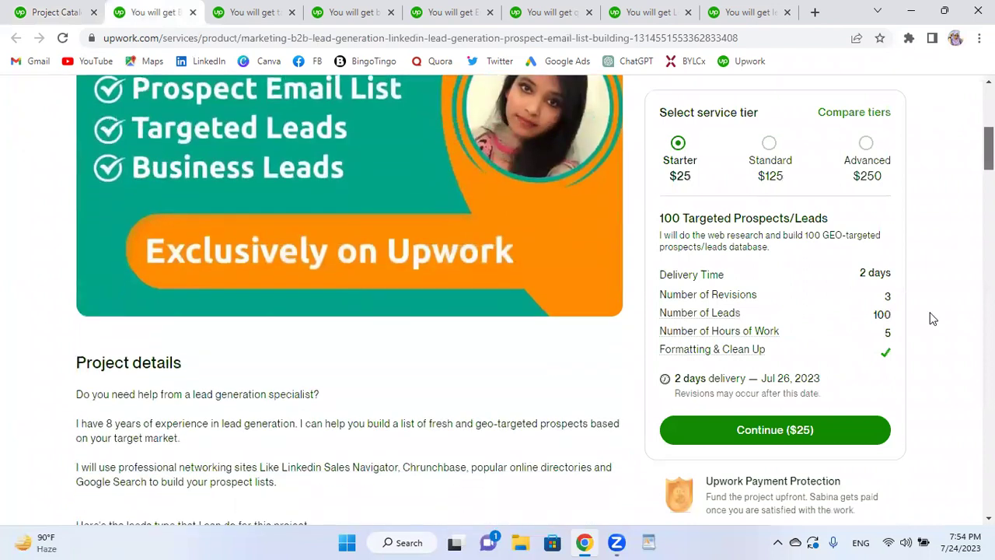
{"action": "scroll", "coordinate": [924, 324], "scroll_direction": "down", "scroll_amount": 10}
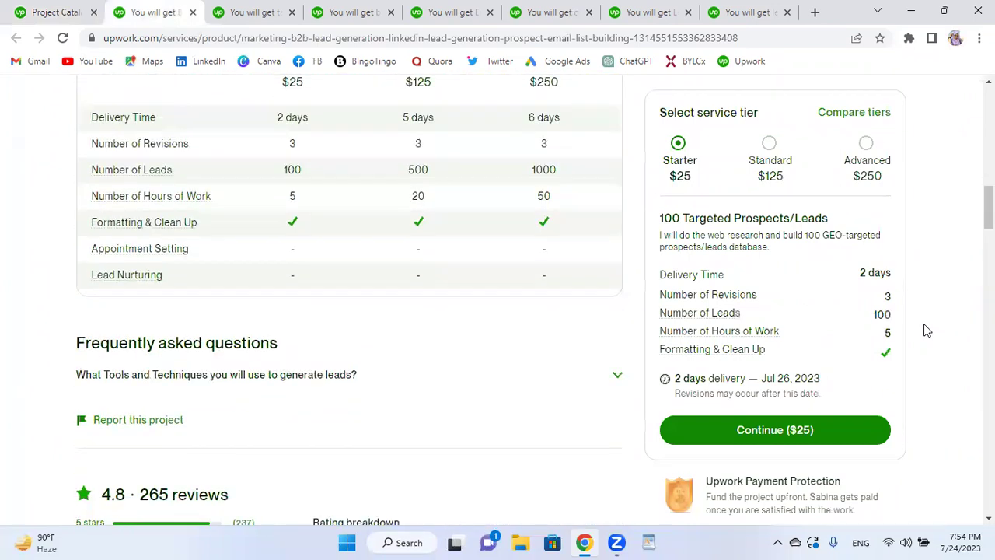
{"action": "scroll", "coordinate": [925, 331], "scroll_direction": "down", "scroll_amount": 7}
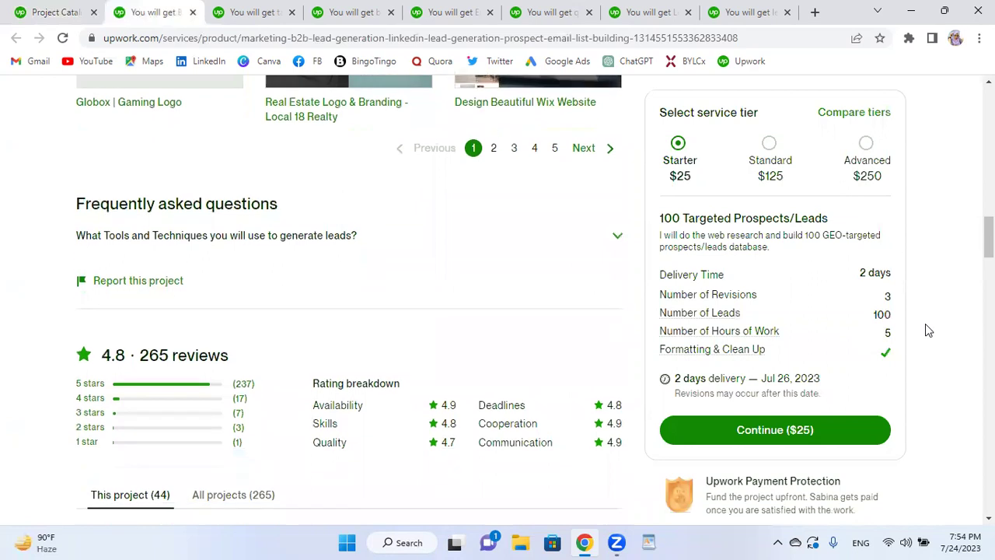
{"action": "scroll", "coordinate": [925, 327], "scroll_direction": "down", "scroll_amount": 1}
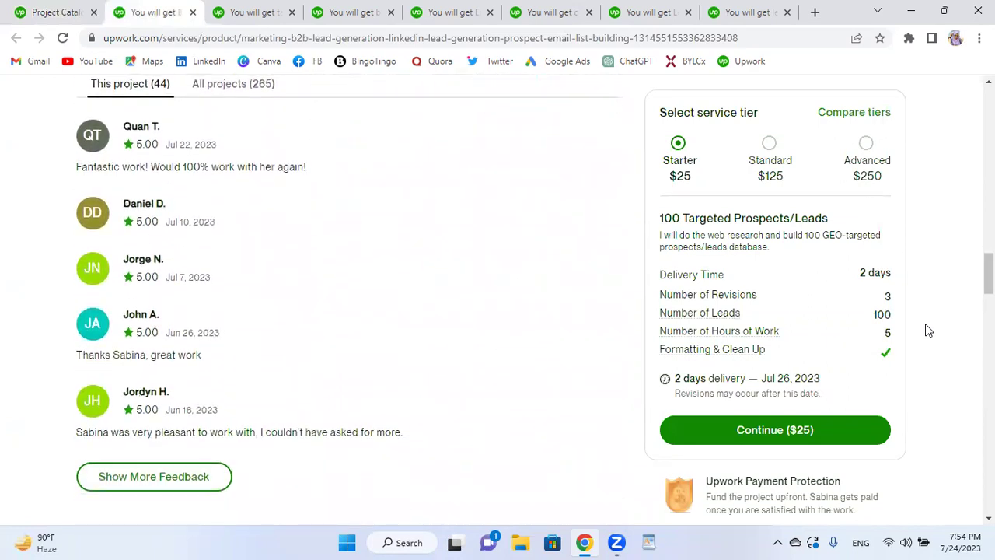
{"action": "scroll", "coordinate": [925, 326], "scroll_direction": "down", "scroll_amount": 2}
Expand the first competing project's full details and examine the lead types it offers
{"action": "scroll", "coordinate": [926, 327], "scroll_direction": "up", "scroll_amount": 5}
{"action": "scroll", "coordinate": [927, 324], "scroll_direction": "up", "scroll_amount": 4}
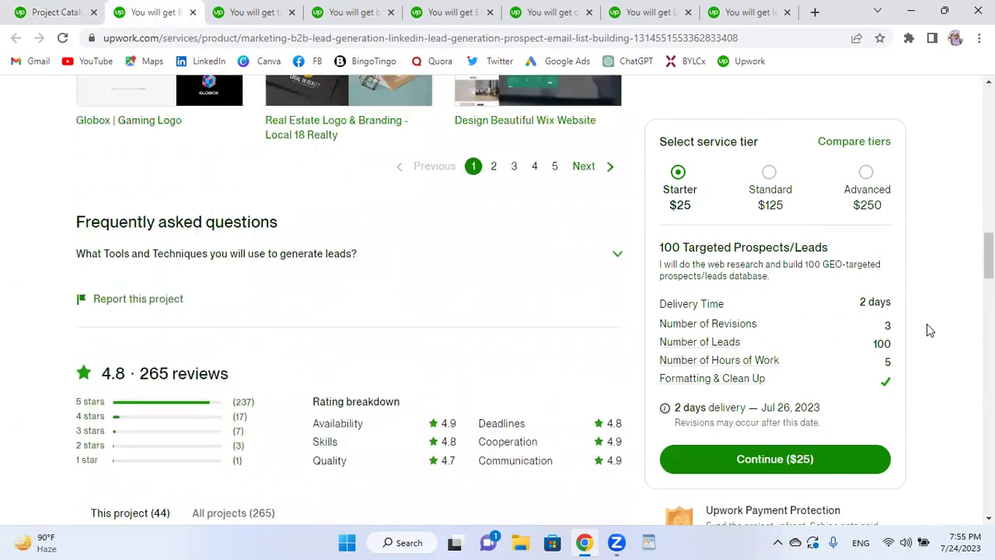
{"action": "scroll", "coordinate": [927, 329], "scroll_direction": "up", "scroll_amount": 2}
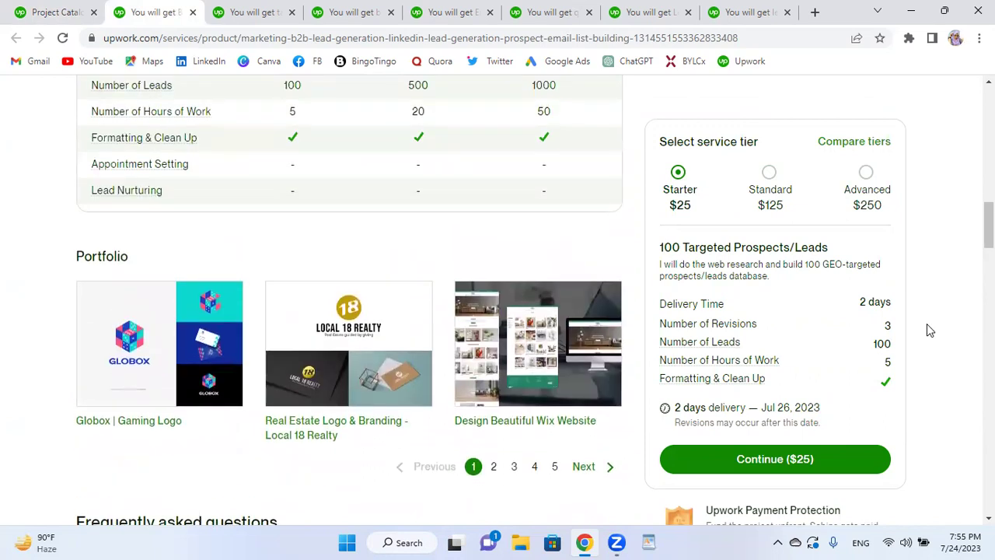
{"action": "scroll", "coordinate": [927, 330], "scroll_direction": "up", "scroll_amount": 3}
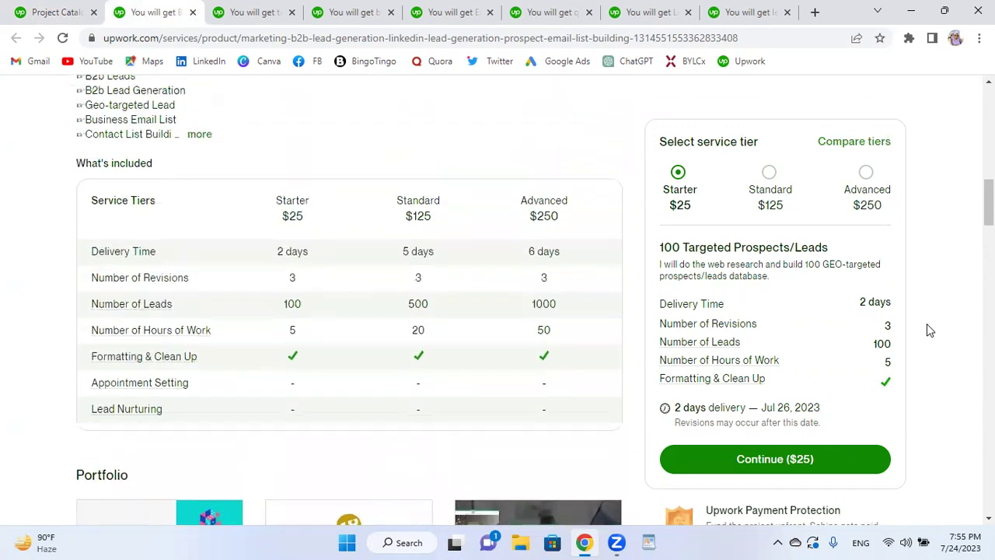
{"action": "scroll", "coordinate": [927, 324], "scroll_direction": "up", "scroll_amount": 3}
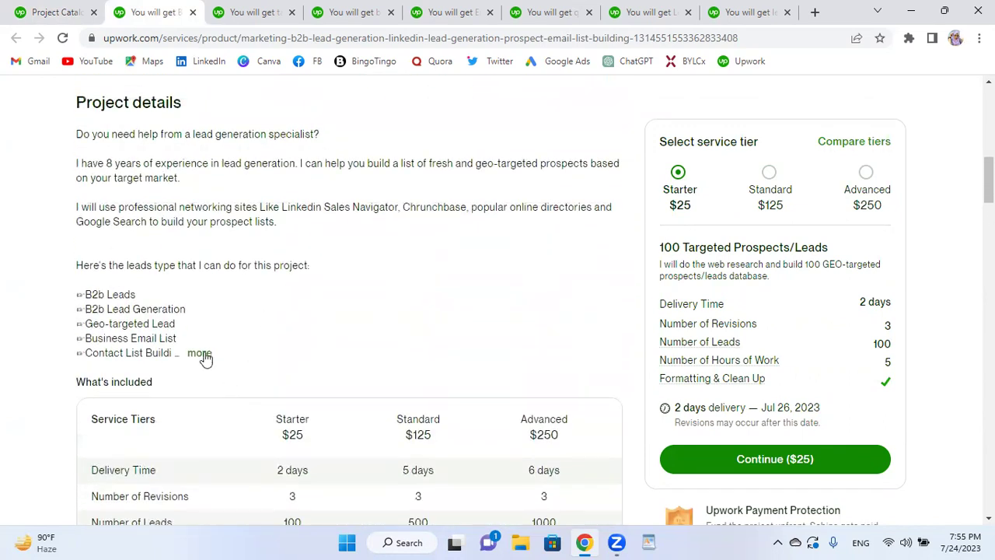
{"action": "left_click", "coordinate": [200, 354]}
{"action": "scroll", "coordinate": [487, 342], "scroll_direction": "down", "scroll_amount": 2}
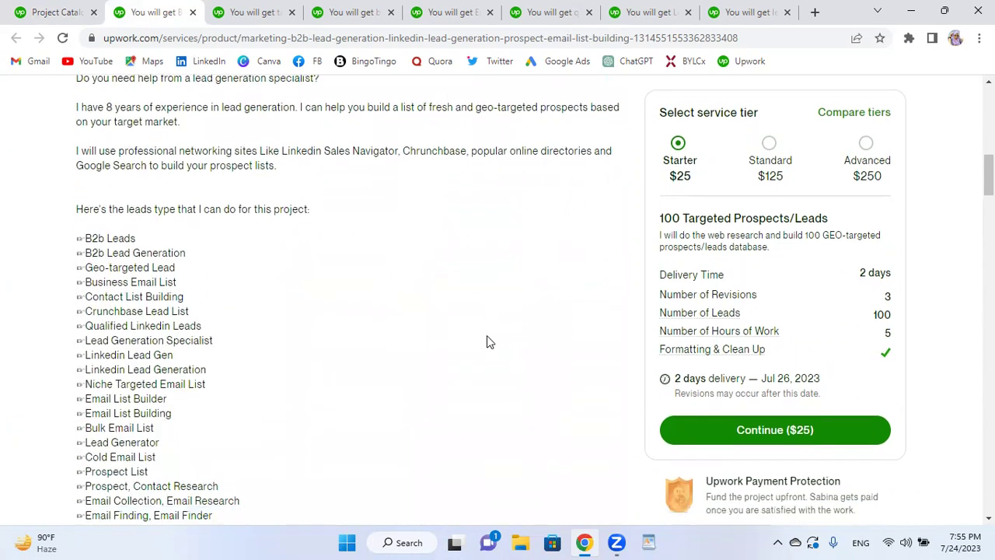
Examine the first competing project's remaining lead types, delivered data fields, service tiers, portfolio and review ratings
{"action": "scroll", "coordinate": [488, 336], "scroll_direction": "down", "scroll_amount": 4}
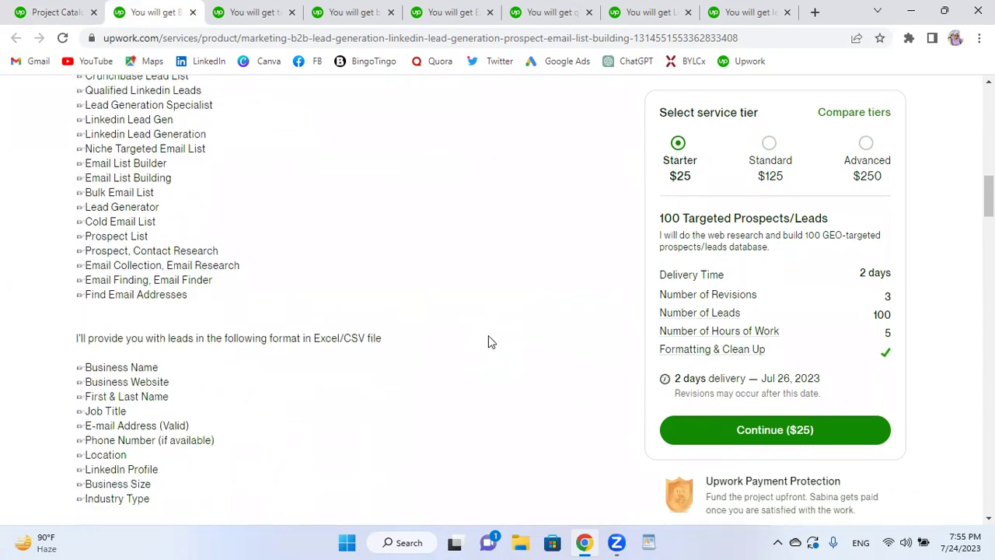
{"action": "scroll", "coordinate": [488, 342], "scroll_direction": "down", "scroll_amount": 2}
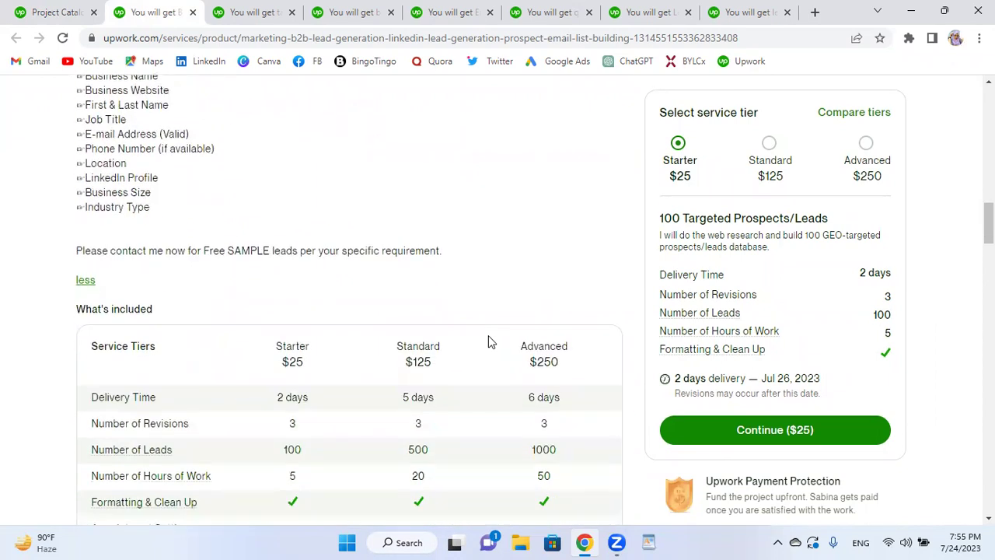
{"action": "scroll", "coordinate": [489, 335], "scroll_direction": "down", "scroll_amount": 2}
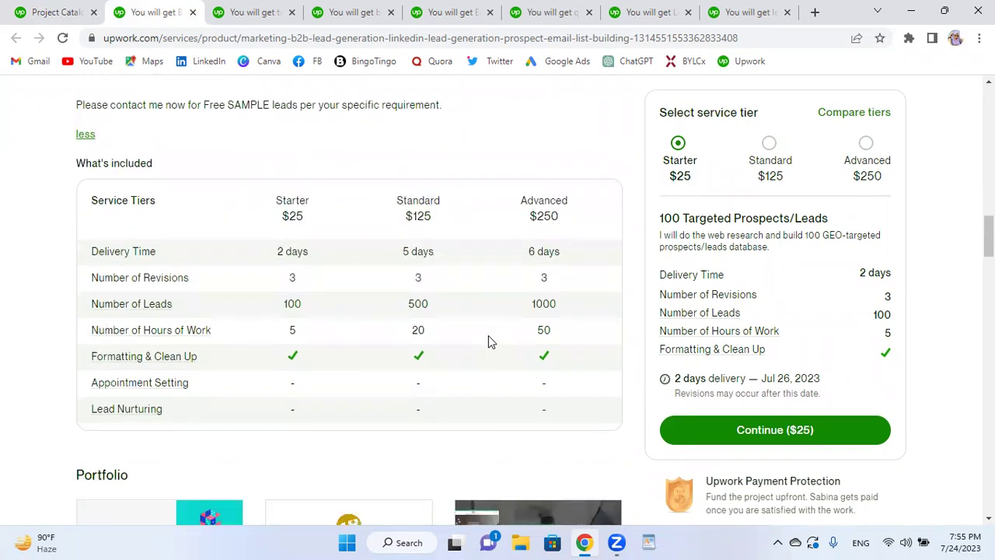
{"action": "scroll", "coordinate": [488, 336], "scroll_direction": "down", "scroll_amount": 3}
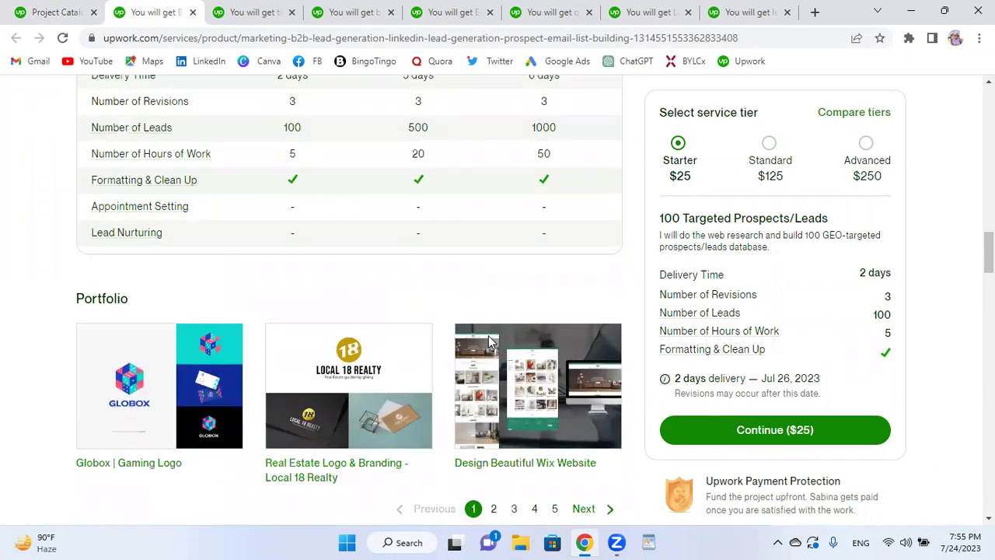
{"action": "scroll", "coordinate": [488, 343], "scroll_direction": "down", "scroll_amount": 7}
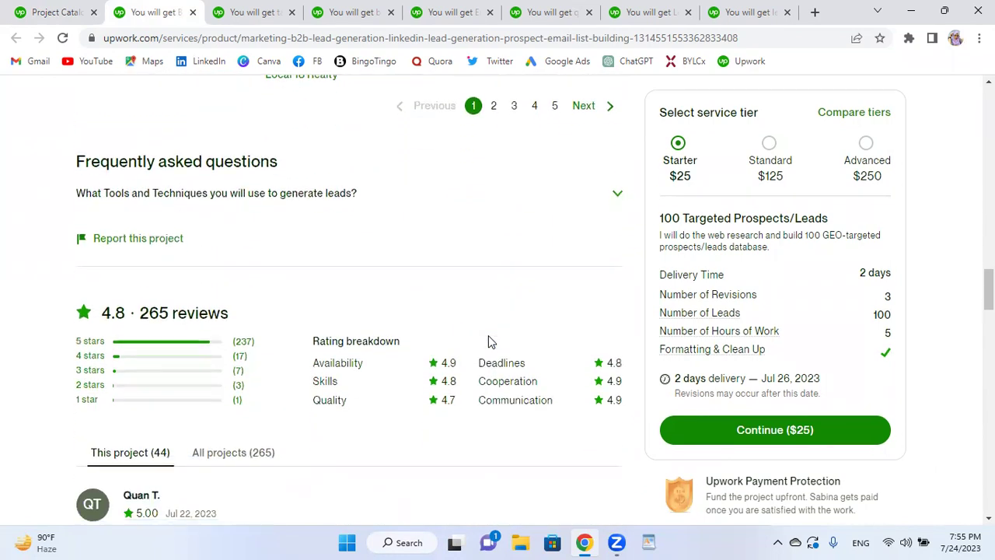
Examine the second competing project's cover image, service tiers and listed industries, including Agriculture & Forestry
{"action": "left_click", "coordinate": [256, 12]}
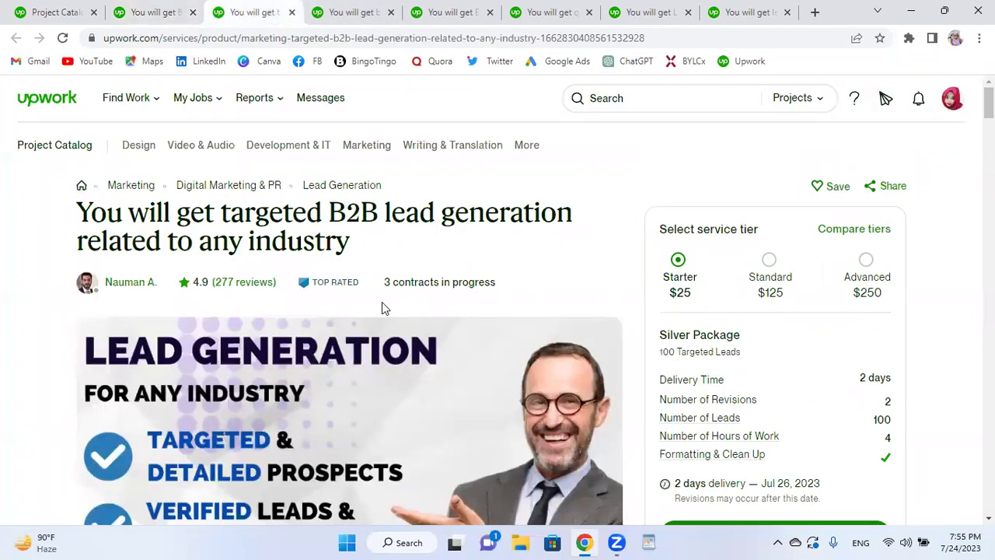
{"action": "scroll", "coordinate": [524, 309], "scroll_direction": "down", "scroll_amount": 1}
{"action": "scroll", "coordinate": [523, 309], "scroll_direction": "down", "scroll_amount": 2}
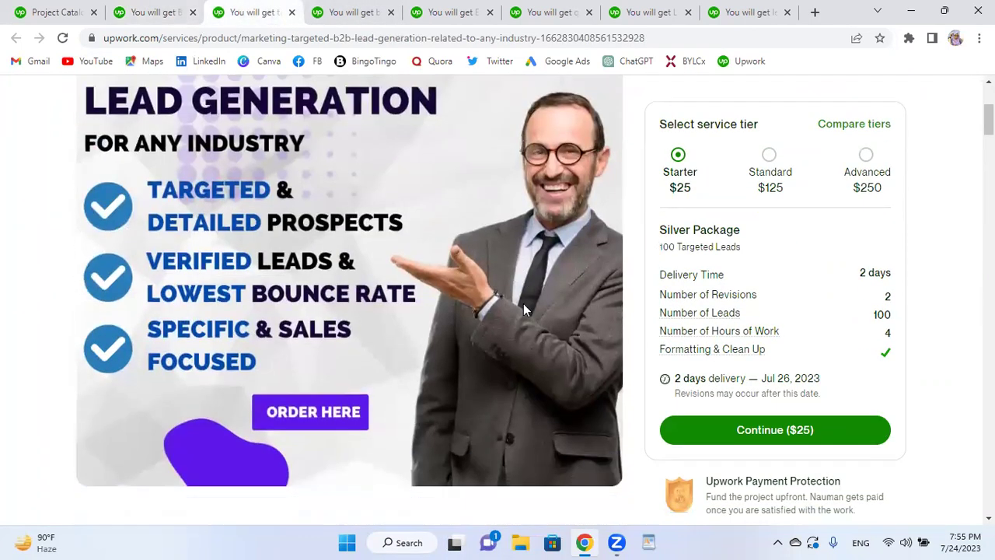
{"action": "scroll", "coordinate": [523, 309], "scroll_direction": "down", "scroll_amount": 8}
{"action": "scroll", "coordinate": [208, 365], "scroll_direction": "down", "scroll_amount": 3}
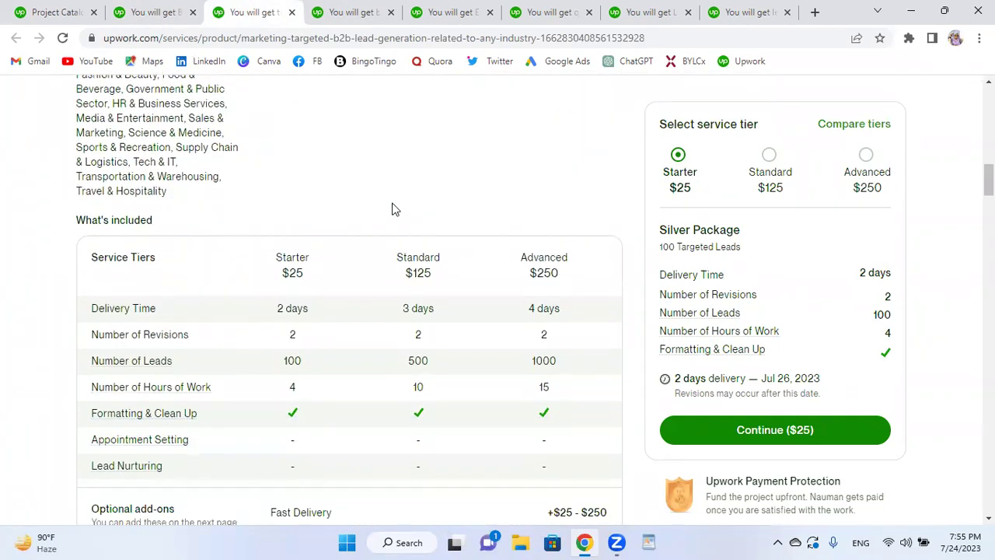
{"action": "scroll", "coordinate": [393, 209], "scroll_direction": "up", "scroll_amount": 1}
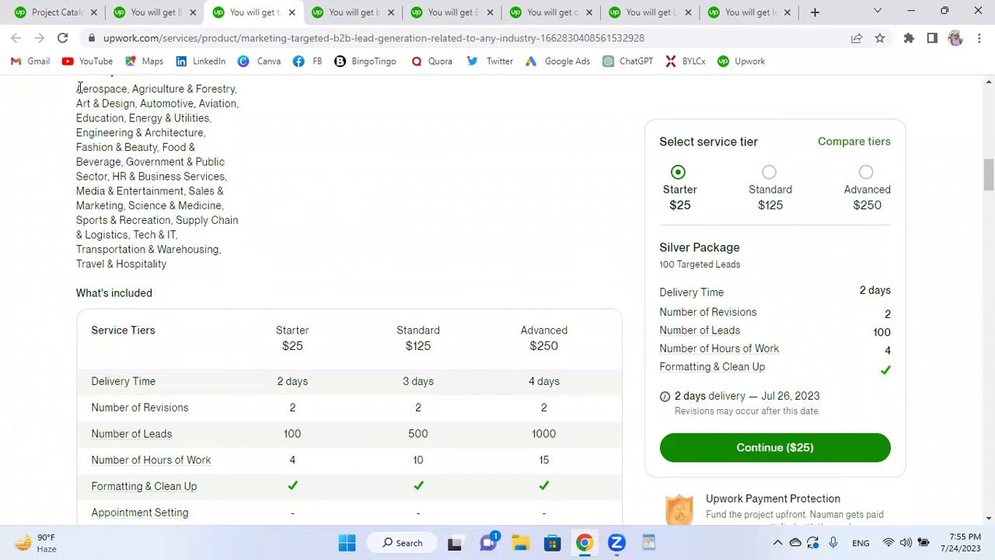
{"action": "left_click_drag", "start_coordinate": [78, 88], "coordinate": [85, 78]}
{"action": "left_click", "coordinate": [339, 193]}
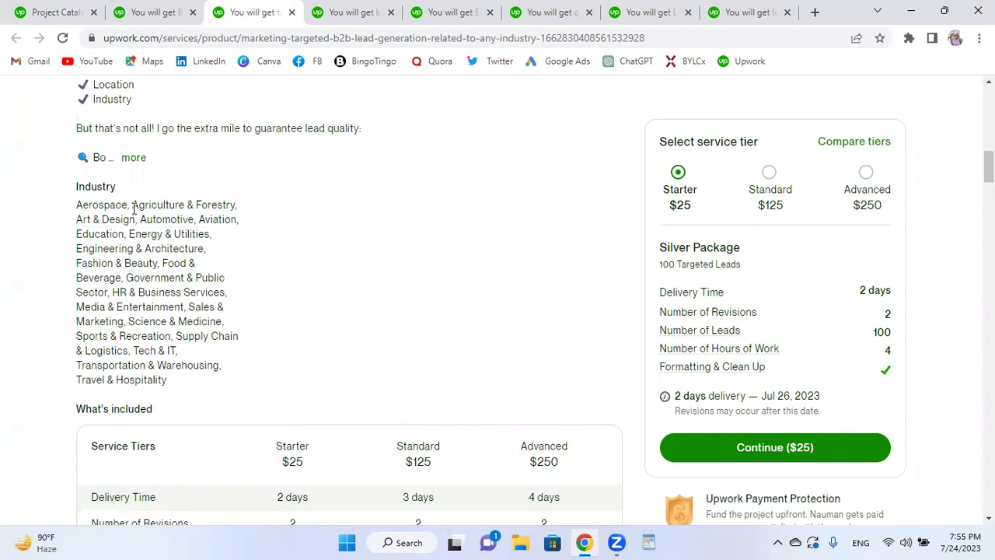
{"action": "left_click_drag", "start_coordinate": [134, 207], "coordinate": [231, 207]}
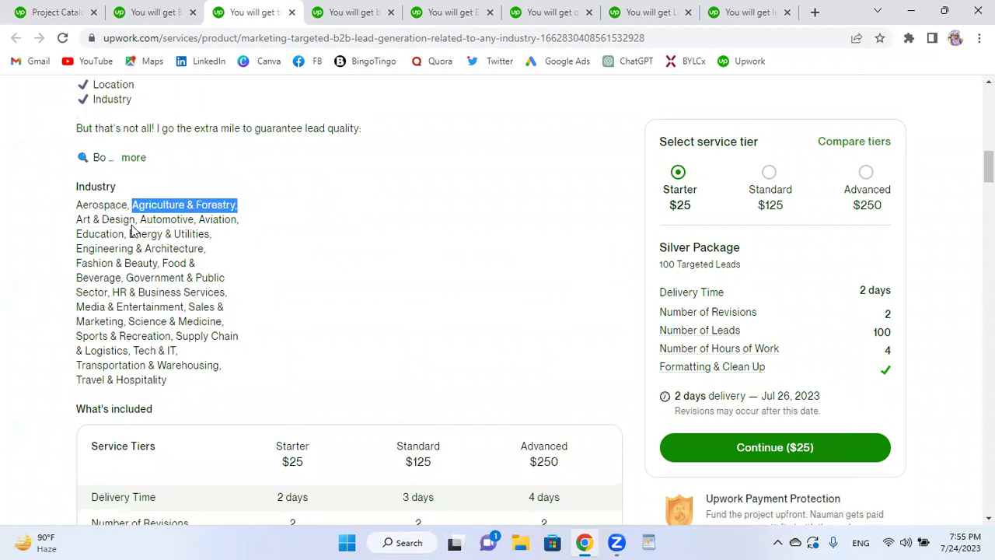
{"action": "left_click", "coordinate": [160, 8]}
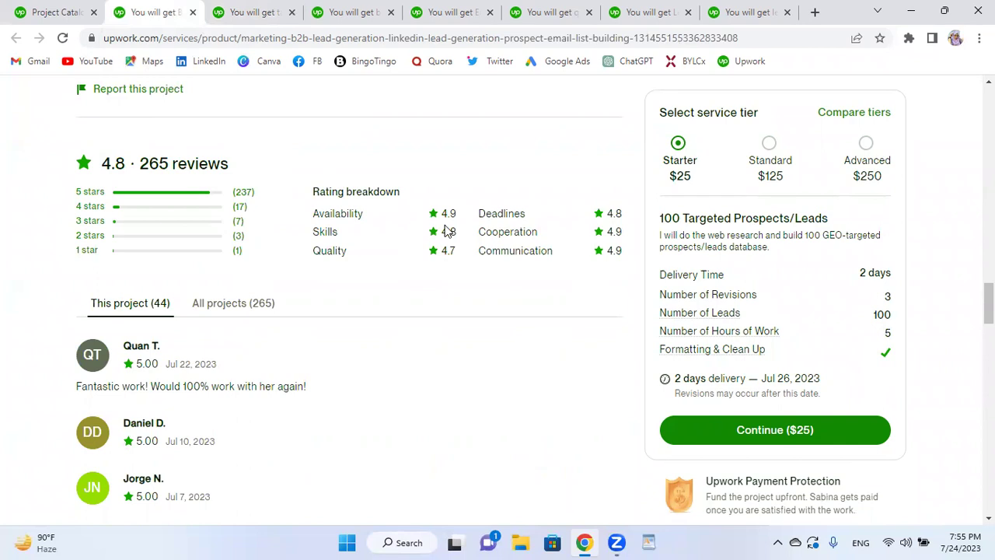
Return to the new project's form and add the search tags Lead Generation and B2B Lead Generation
{"action": "left_click", "coordinate": [51, 11]}
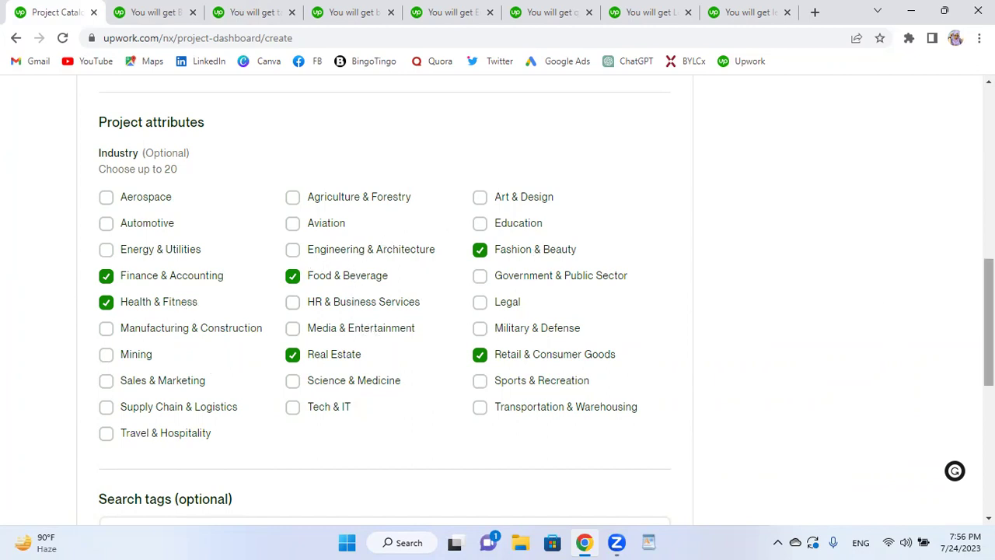
{"action": "scroll", "coordinate": [498, 311], "scroll_direction": "down", "scroll_amount": 1}
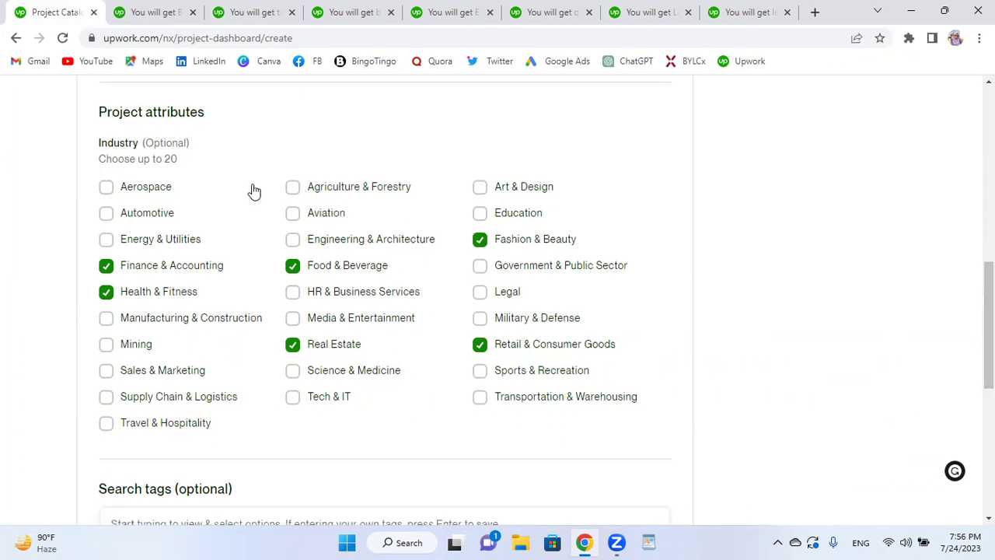
{"action": "scroll", "coordinate": [989, 326], "scroll_direction": "down", "scroll_amount": 1}
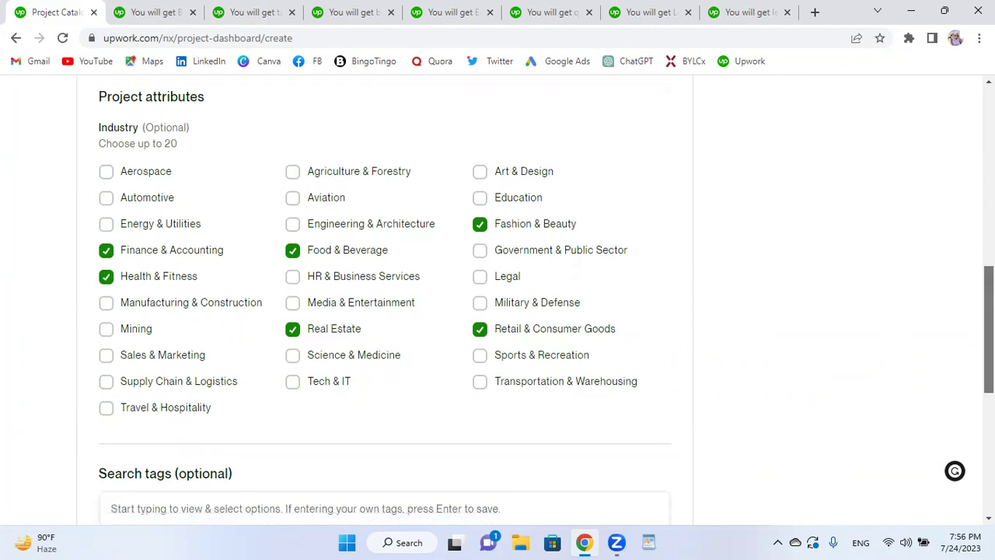
{"action": "scroll", "coordinate": [280, 311], "scroll_direction": "down", "scroll_amount": 3}
{"action": "left_click", "coordinate": [199, 281]}
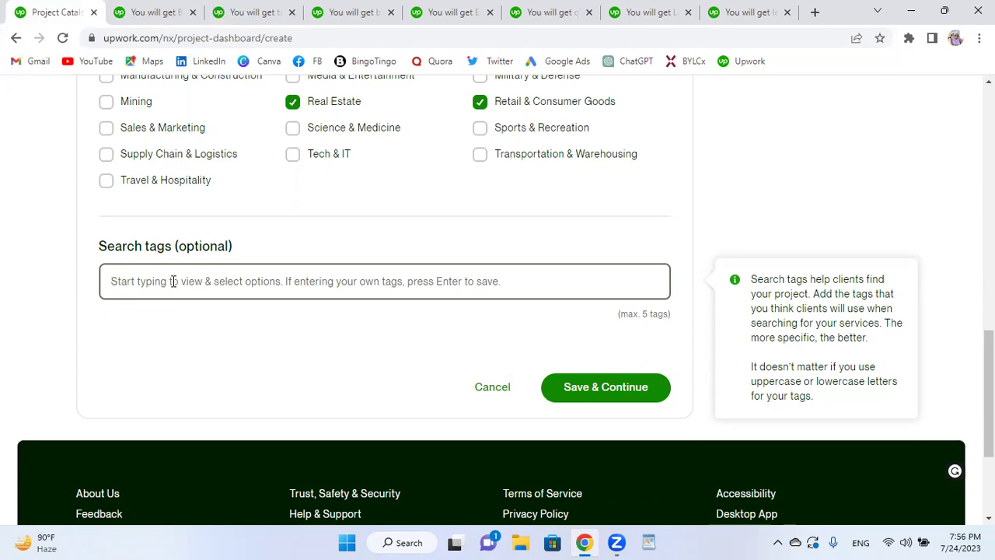
{"action": "type", "text": "Lead generat"}
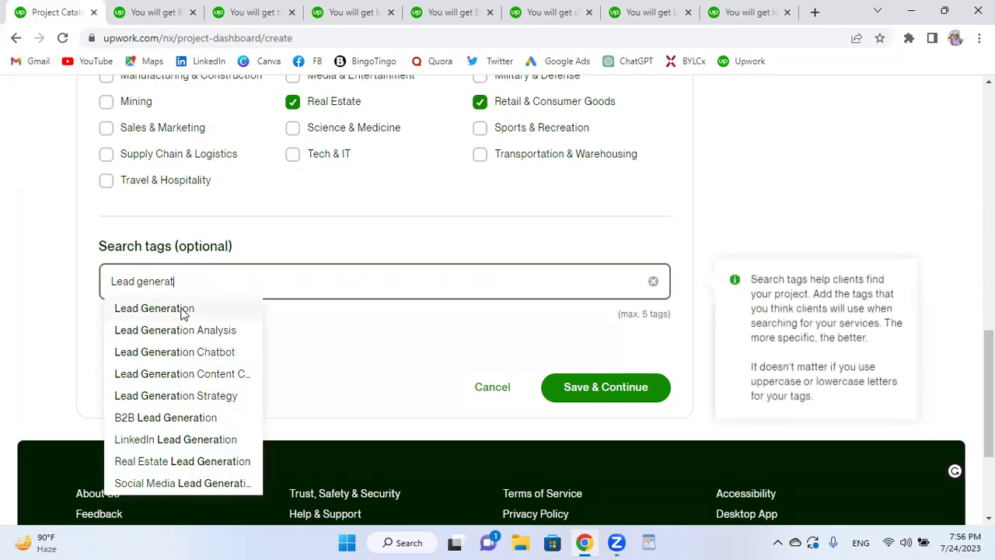
{"action": "left_click", "coordinate": [184, 310]}
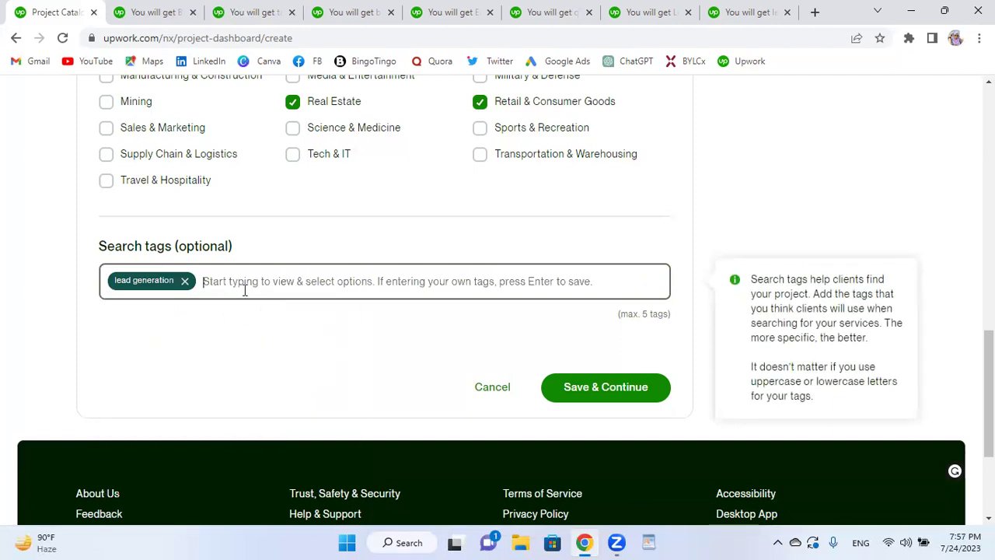
{"action": "type", "text": "b2b"}
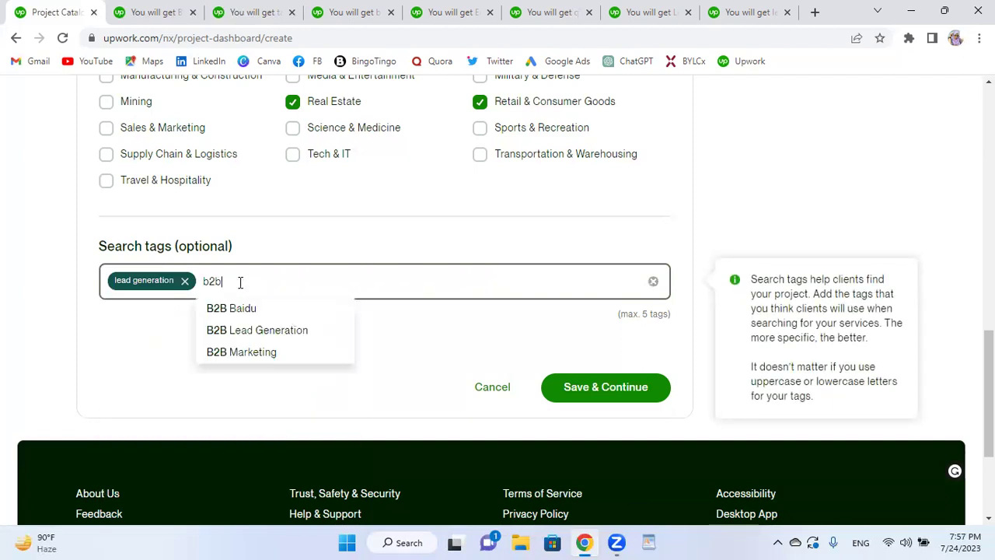
{"action": "type", "text": " lead"}
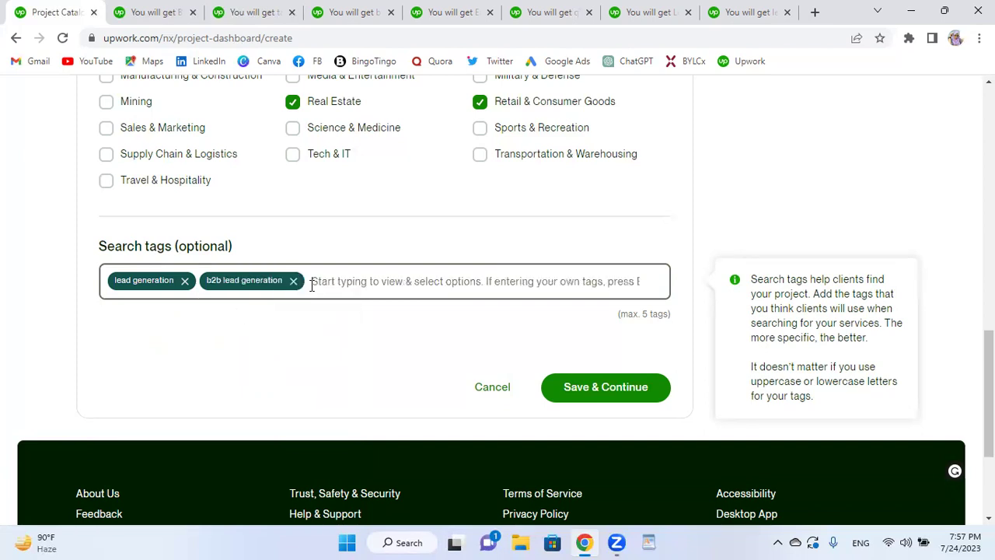
Add the search tags LinkedIn Lead Generation, Email List and Prospect List, and save the overview to continue to pricing
{"action": "left_click", "coordinate": [397, 281]}
{"action": "type", "text": "l"}
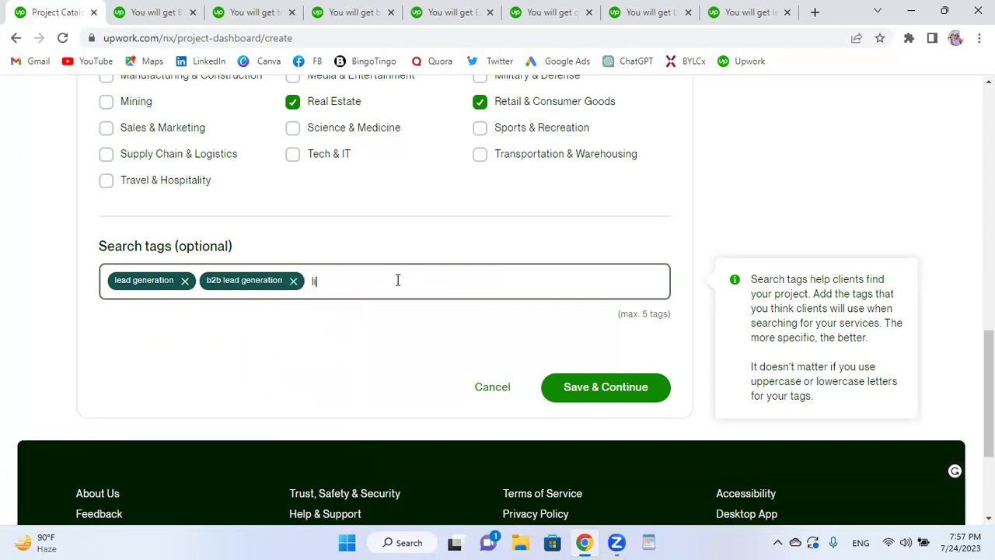
{"action": "type", "text": "inkedin"}
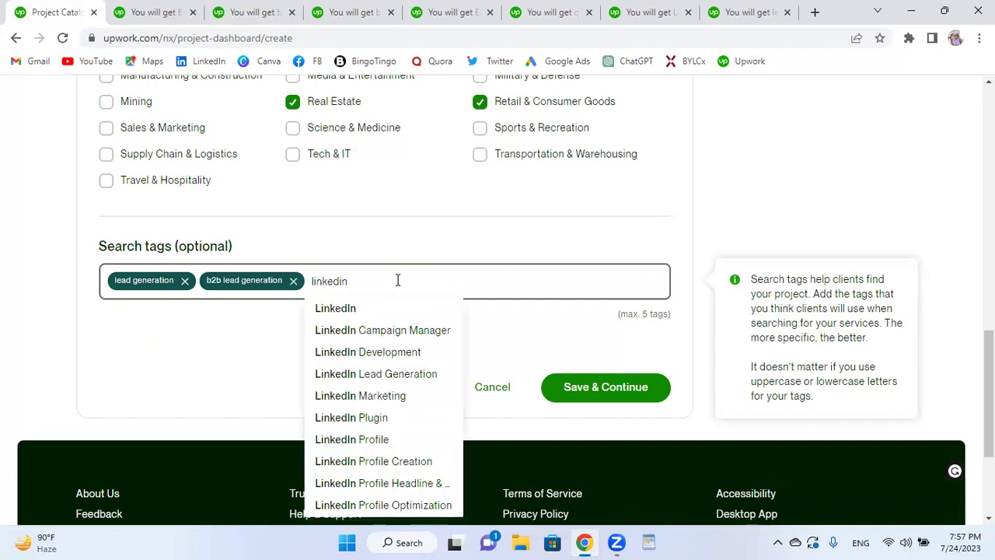
{"action": "type", "text": " le"}
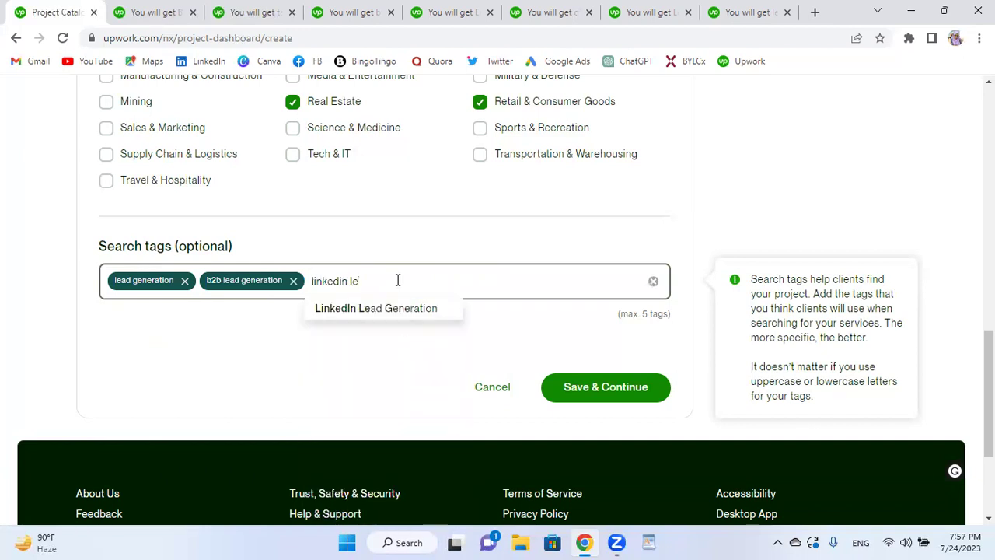
{"action": "left_click", "coordinate": [391, 311]}
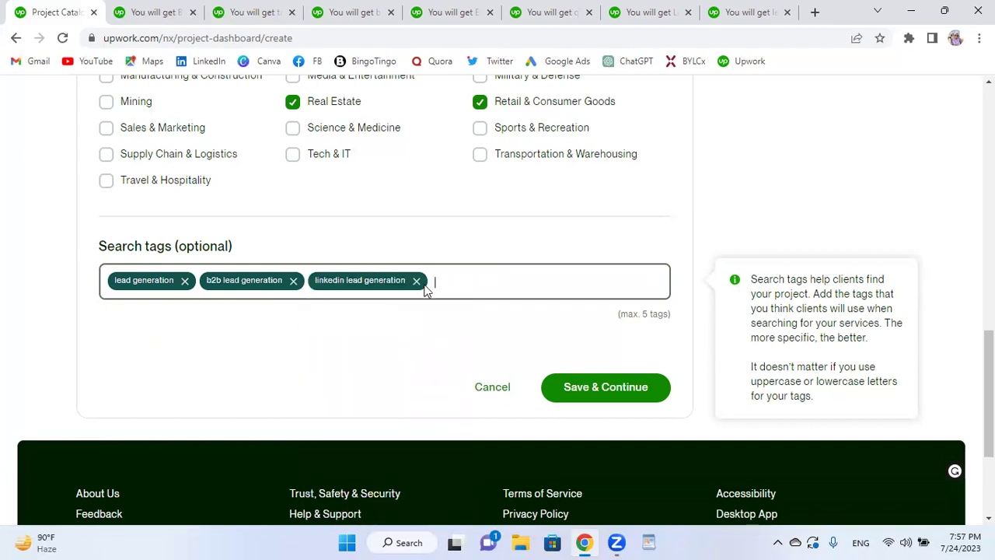
{"action": "type", "text": "email li"}
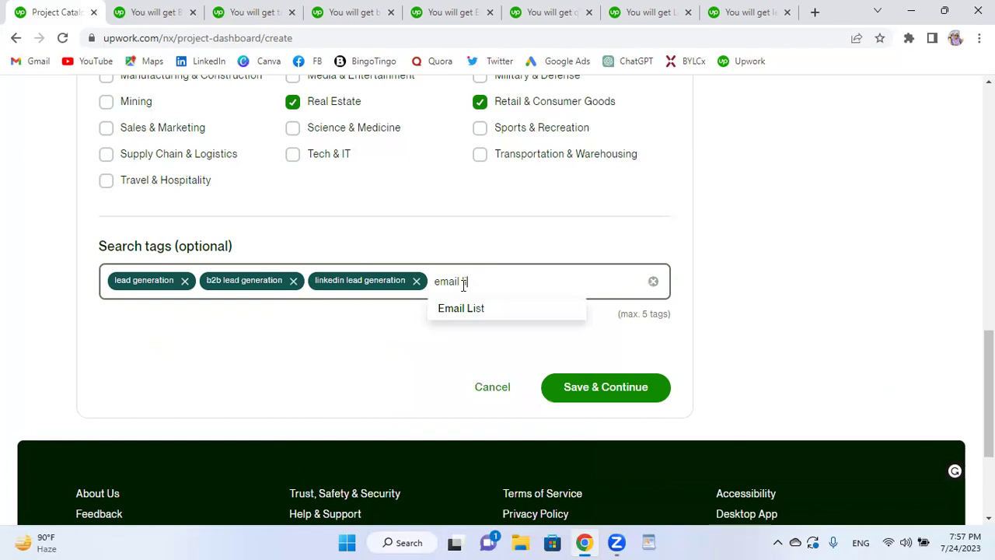
{"action": "left_click", "coordinate": [474, 313]}
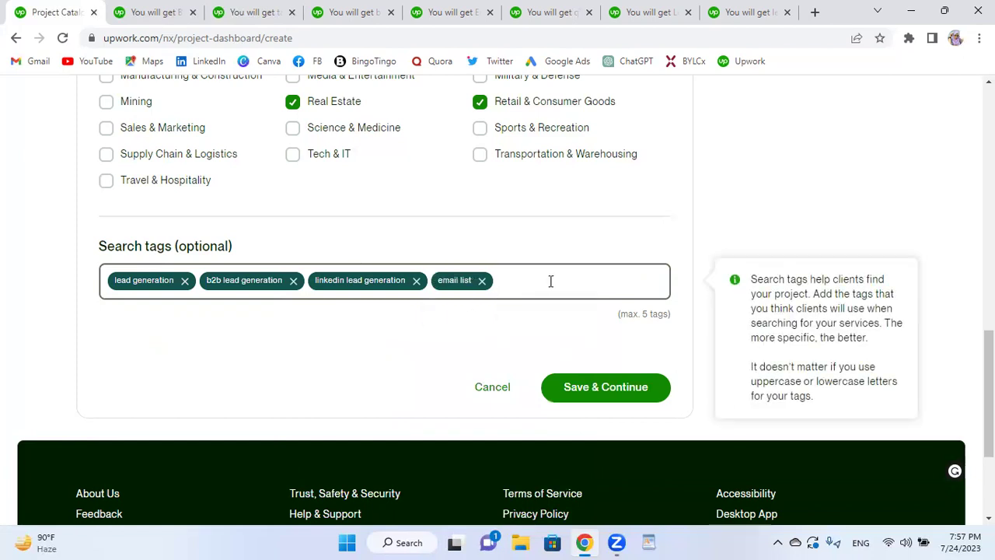
{"action": "type", "text": "prospec"}
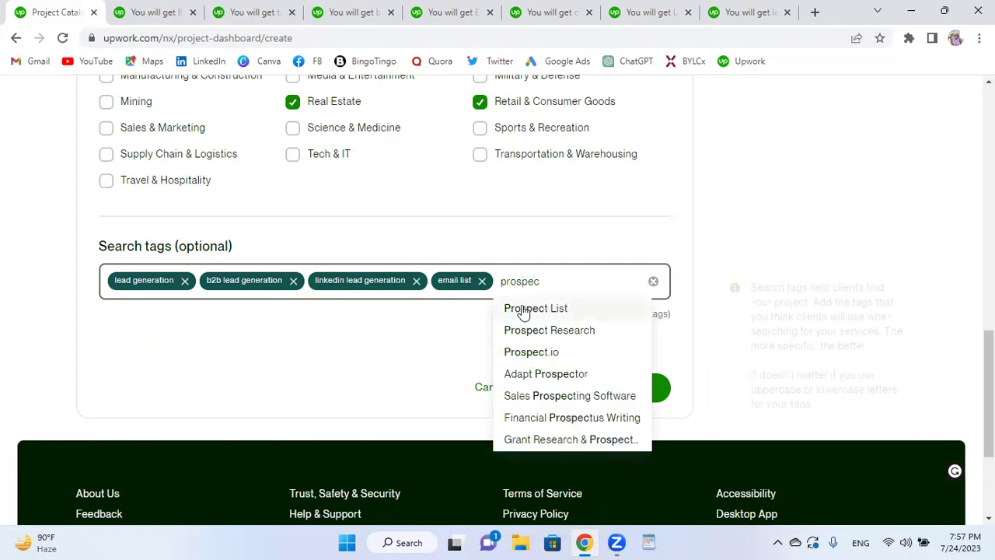
{"action": "left_click", "coordinate": [556, 310]}
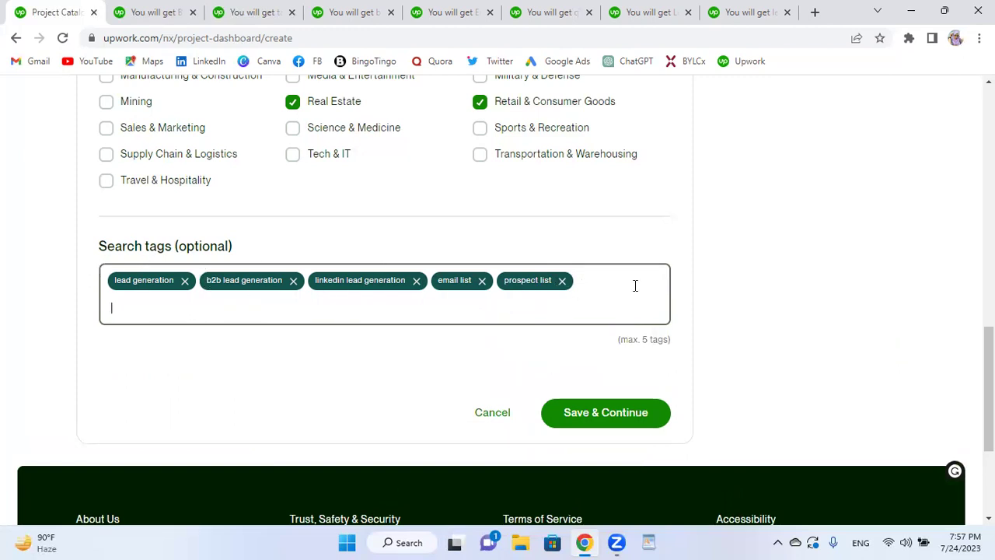
{"action": "left_click", "coordinate": [616, 412]}
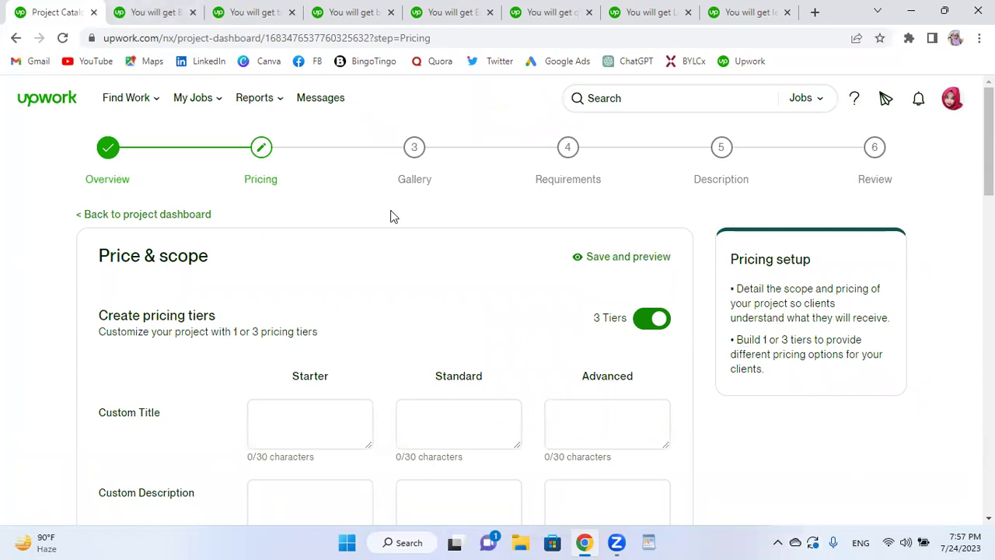
Open the first four competing projects in turn to compare the titles of their service tiers
{"action": "scroll", "coordinate": [405, 215], "scroll_direction": "down", "scroll_amount": 2}
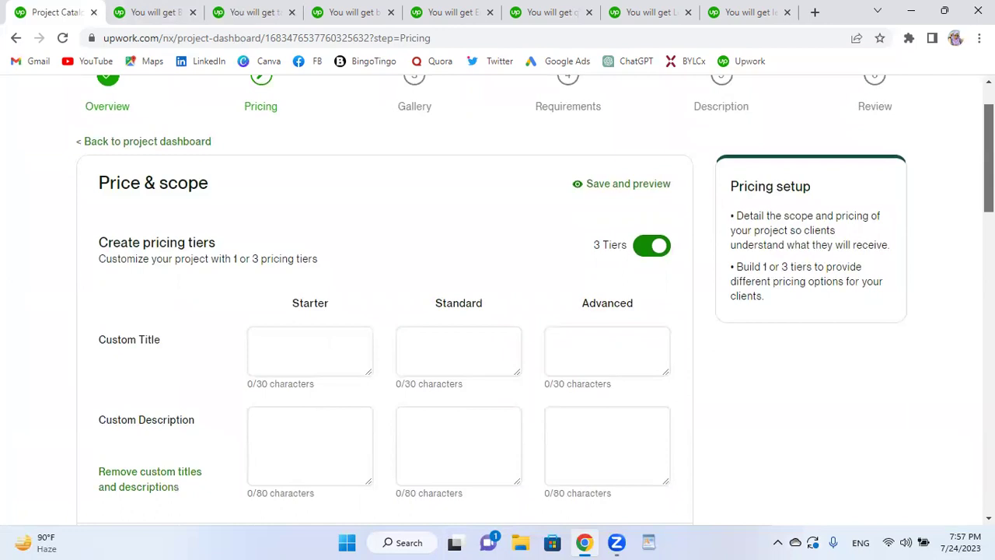
{"action": "scroll", "coordinate": [405, 216], "scroll_direction": "down", "scroll_amount": 1}
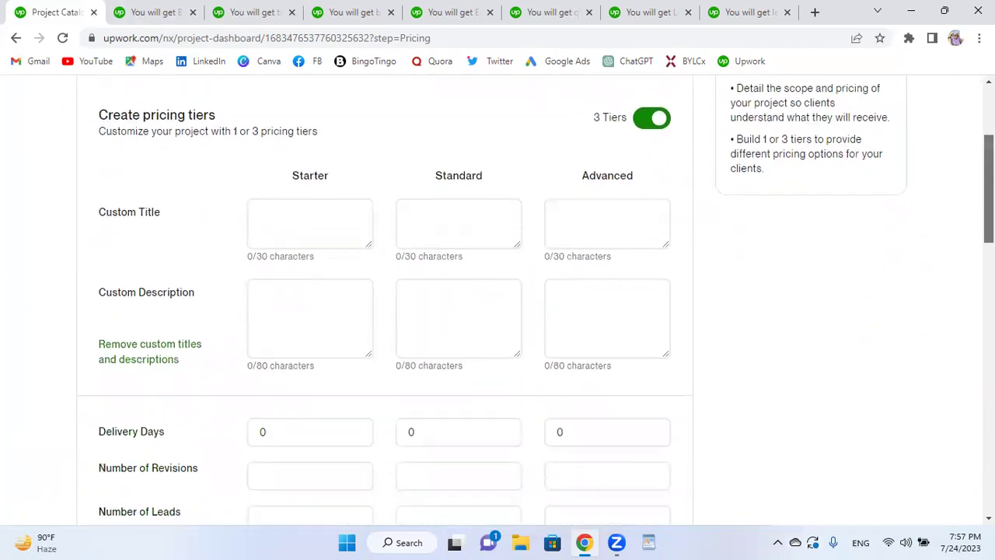
{"action": "left_click", "coordinate": [317, 216]}
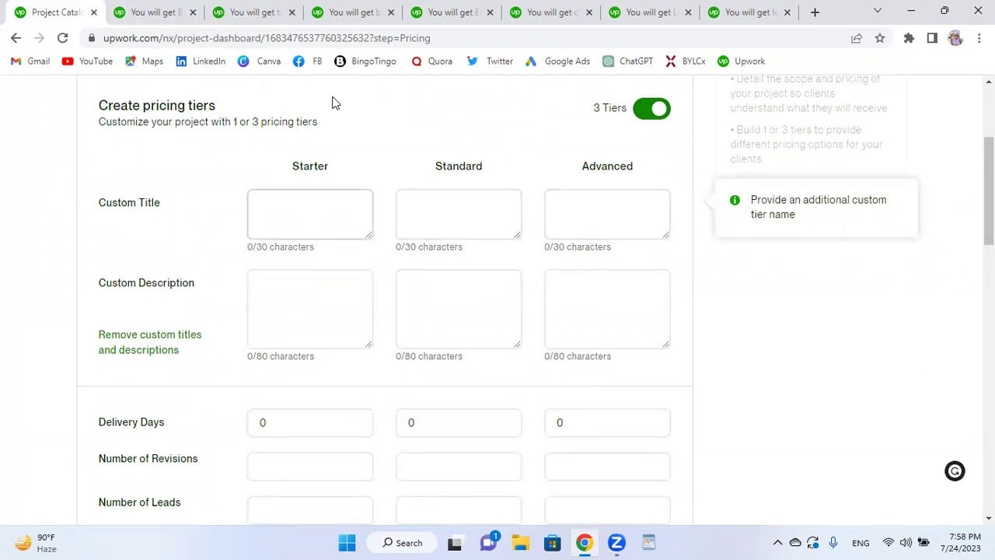
{"action": "left_click", "coordinate": [140, 10]}
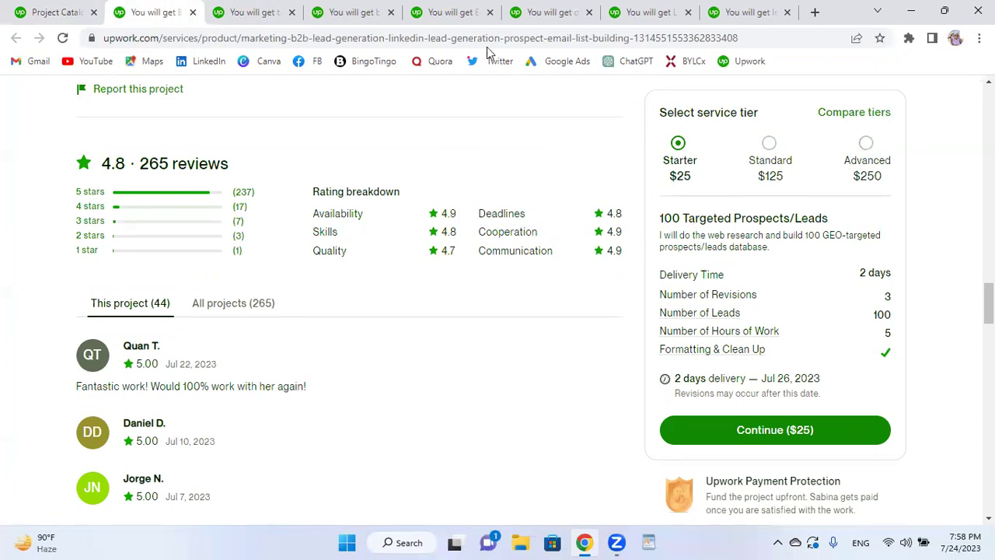
{"action": "key", "text": "ctrl+Tab"}
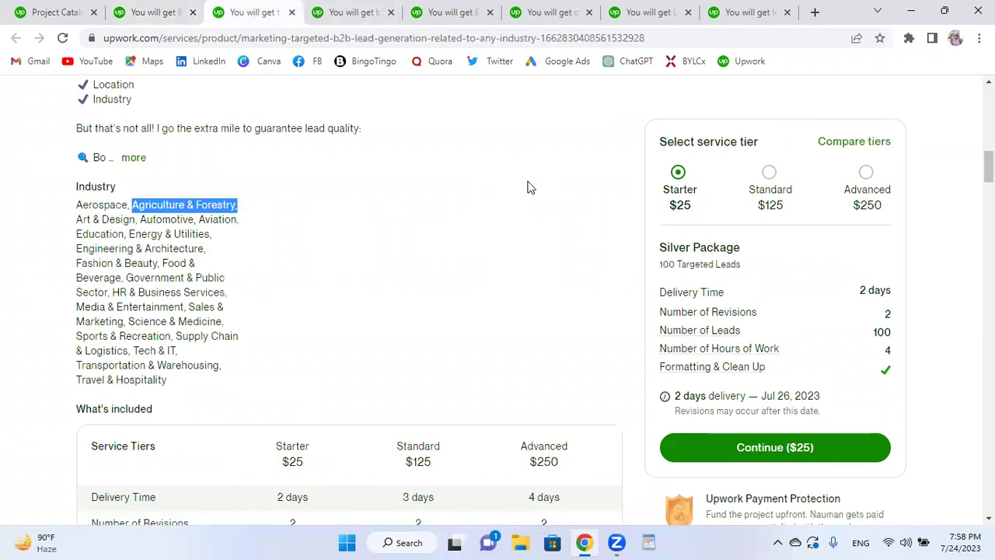
{"action": "key", "text": "ctrl+Tab"}
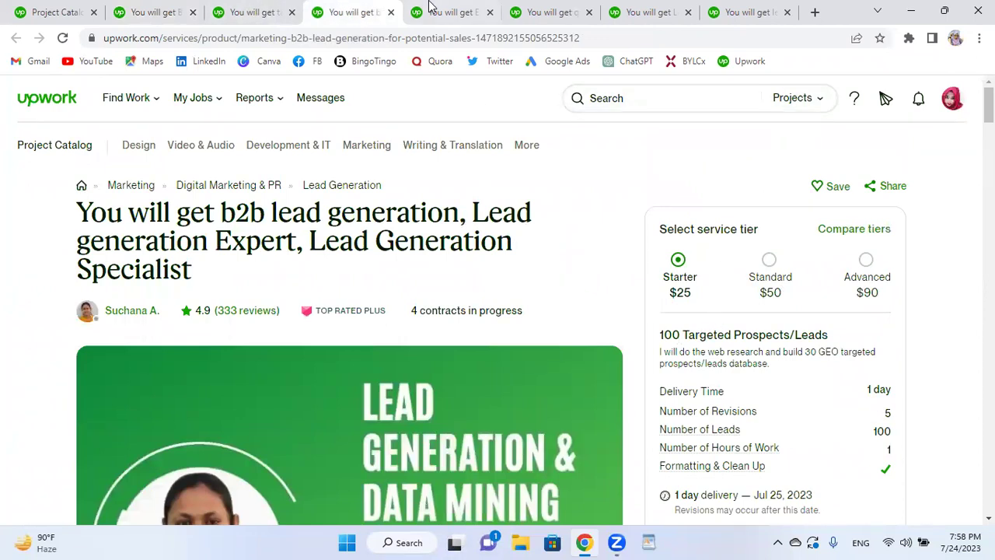
{"action": "key", "text": "ctrl+Tab"}
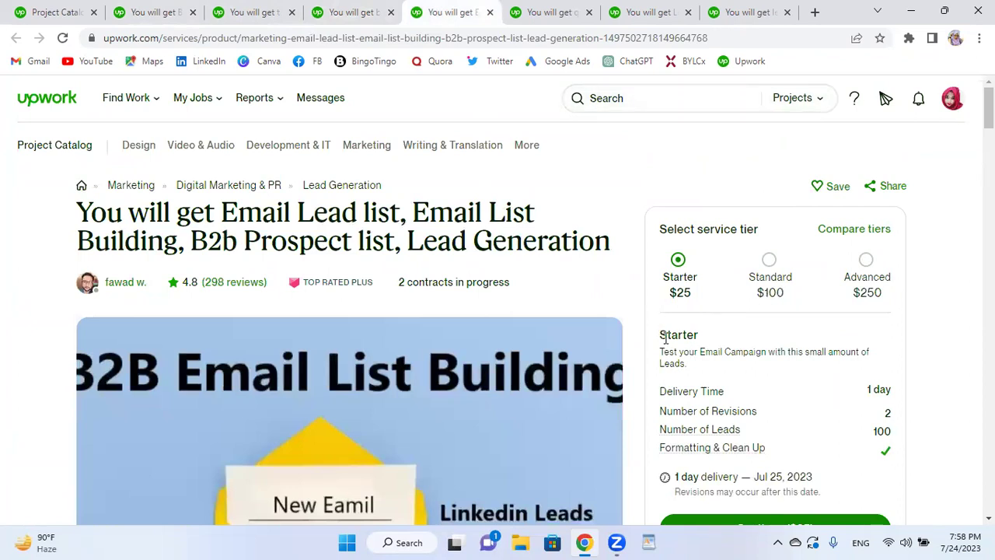
Return to the new project's pricing form and title the Starter, Standard and Advanced tiers Silver, Gold and Diamond
{"action": "left_click", "coordinate": [51, 12]}
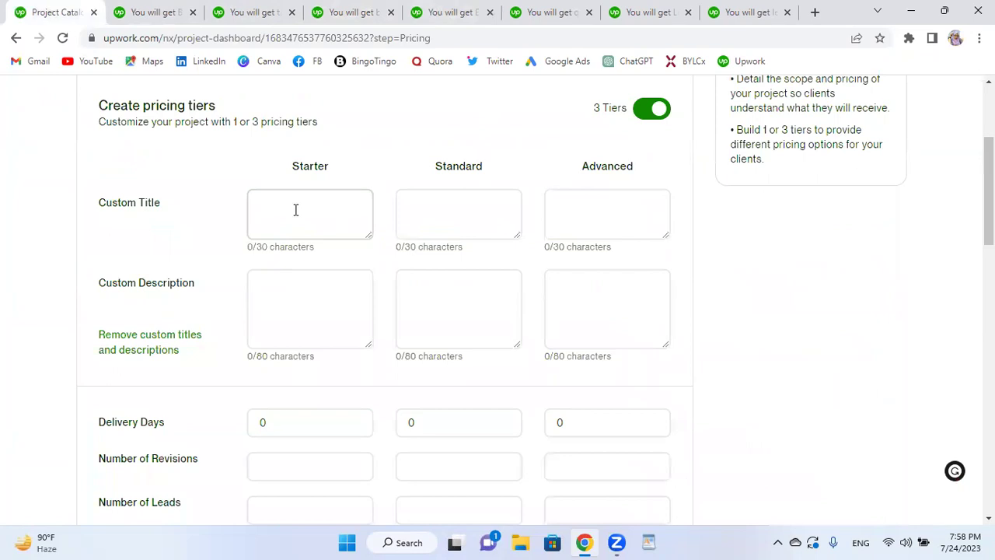
{"action": "left_click", "coordinate": [295, 210]}
{"action": "type", "text": "Silver"}
{"action": "key", "text": "Tab"}
{"action": "type", "text": "g"}
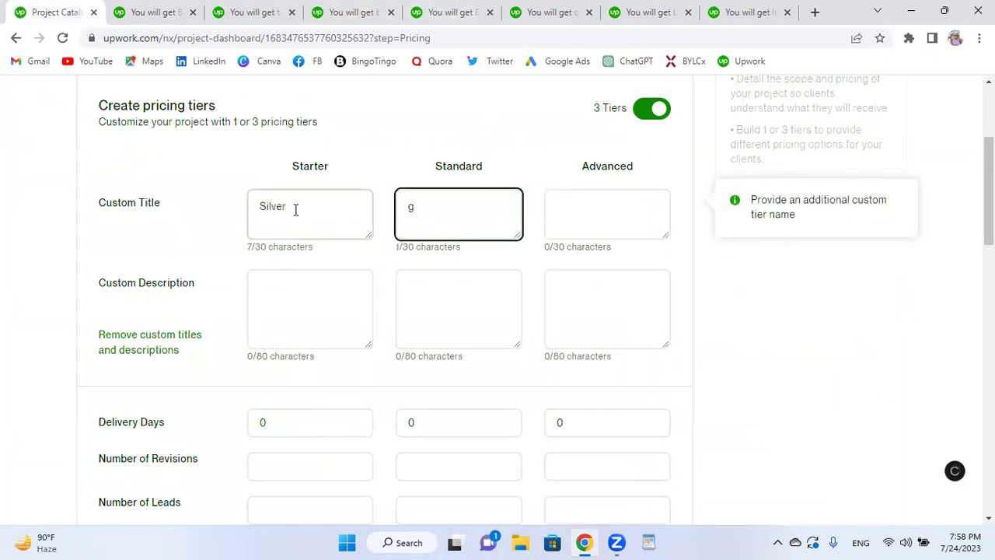
{"action": "key", "text": "BackSpace"}
{"action": "type", "text": "Gold"}
{"action": "key", "text": "Tab"}
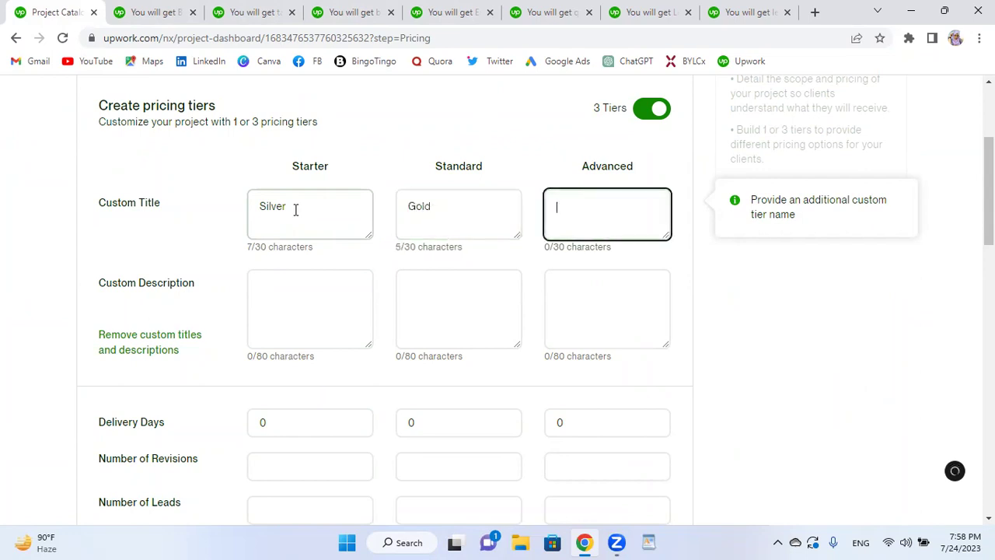
{"action": "type", "text": "P"}
{"action": "key", "text": "BackSpace"}
{"action": "type", "text": "D"}
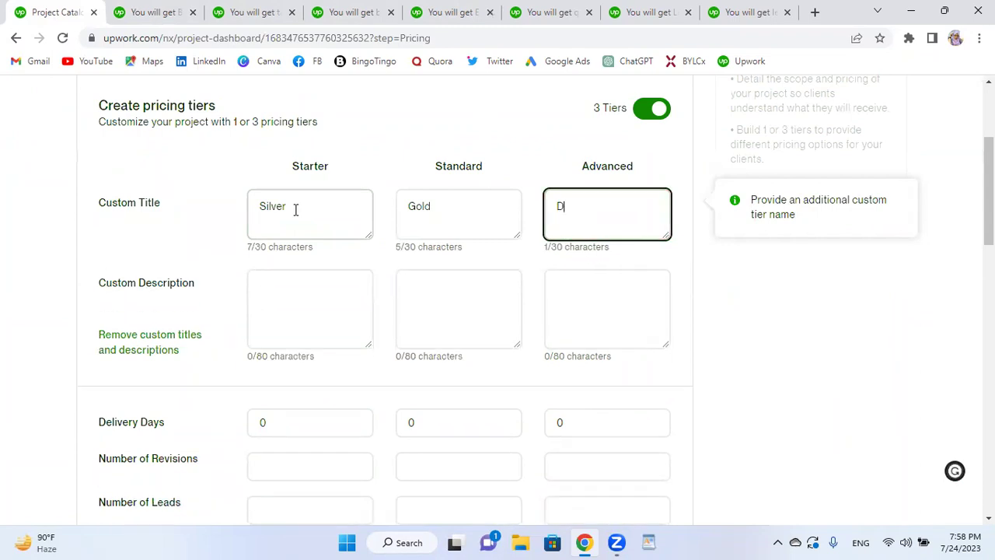
{"action": "type", "text": "iamond"}
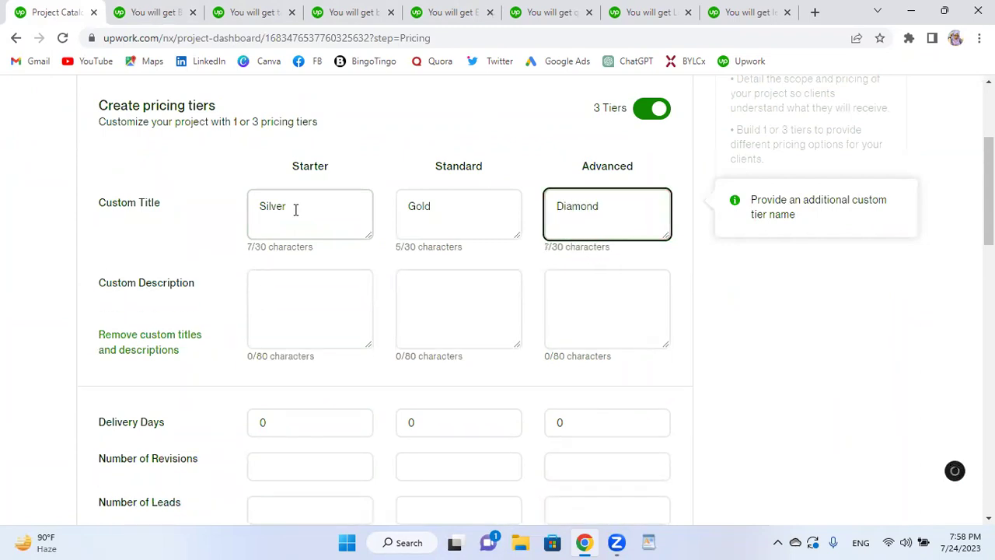
{"action": "left_click", "coordinate": [309, 203]}
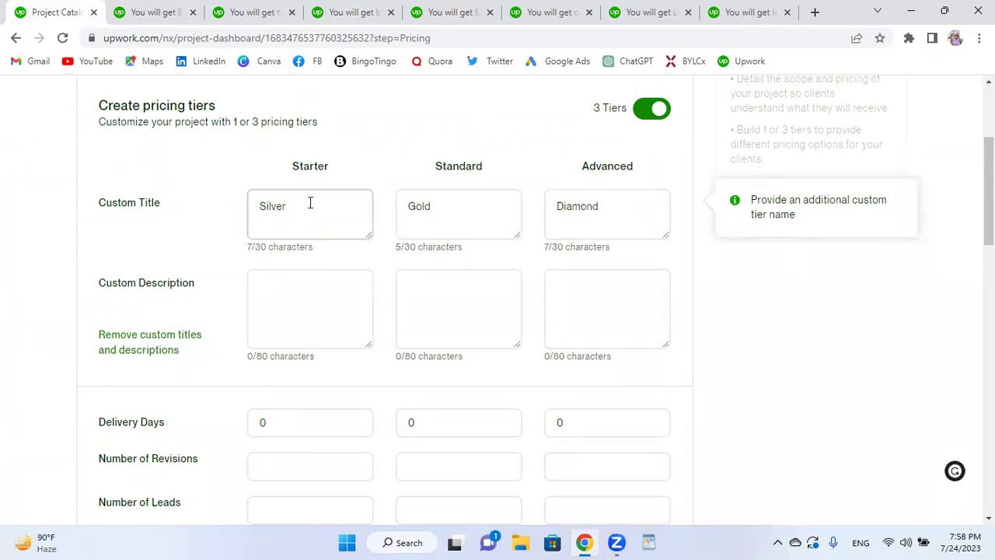
{"action": "key", "text": "Tab"}
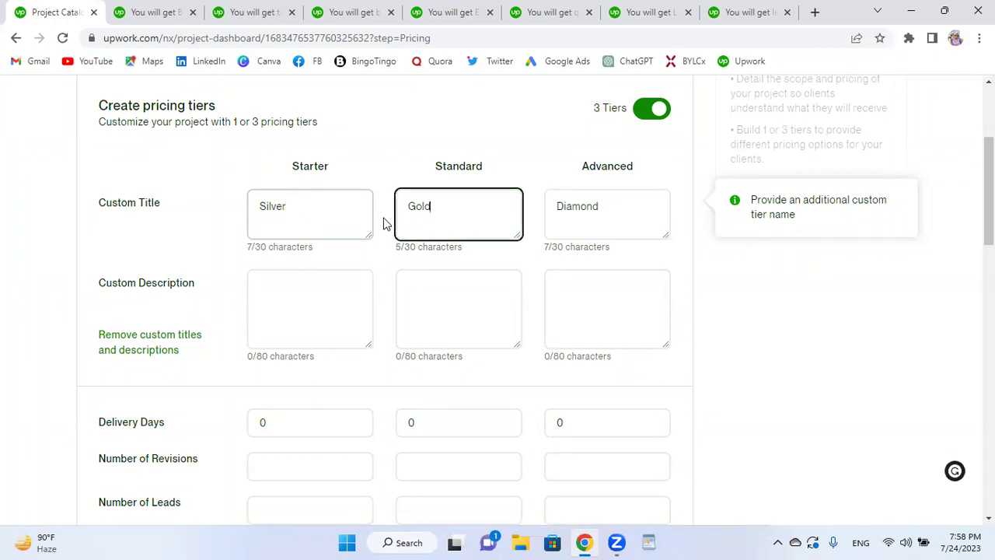
{"action": "left_click", "coordinate": [631, 220]}
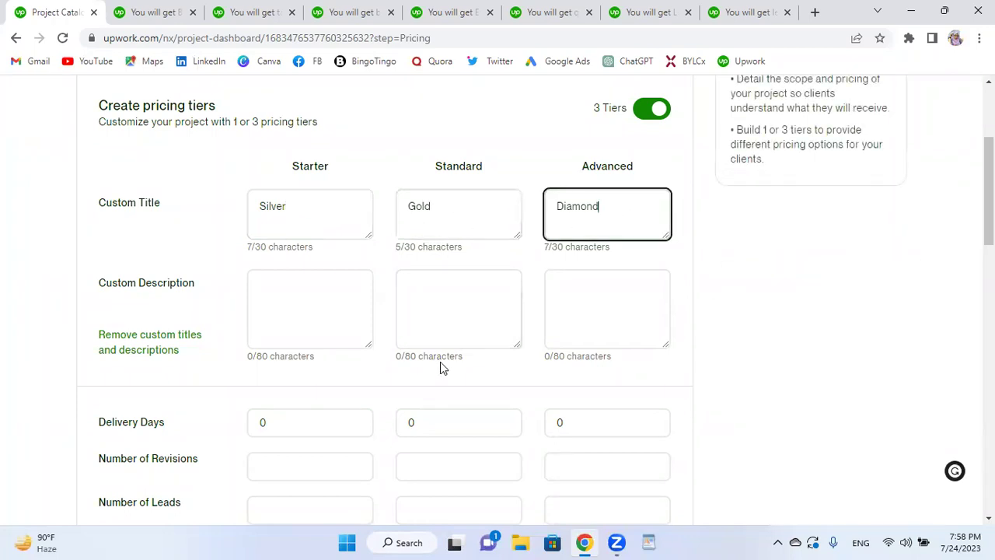
{"action": "left_click", "coordinate": [301, 218]}
Compare the selected tiers of the first four competing projects, then examine the fourth project's Standard and Advanced tiers
{"action": "left_click", "coordinate": [291, 291]}
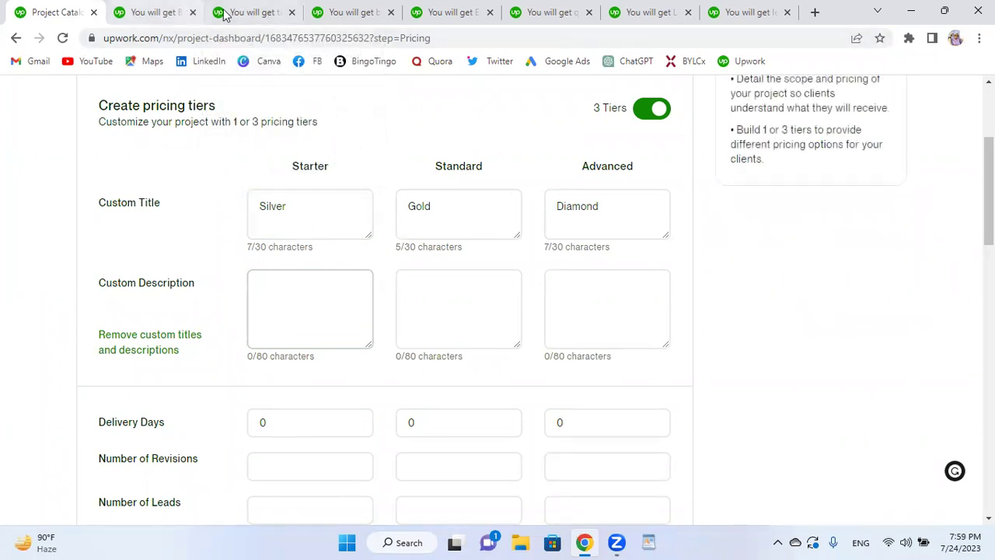
{"action": "key", "text": "ctrl+Tab"}
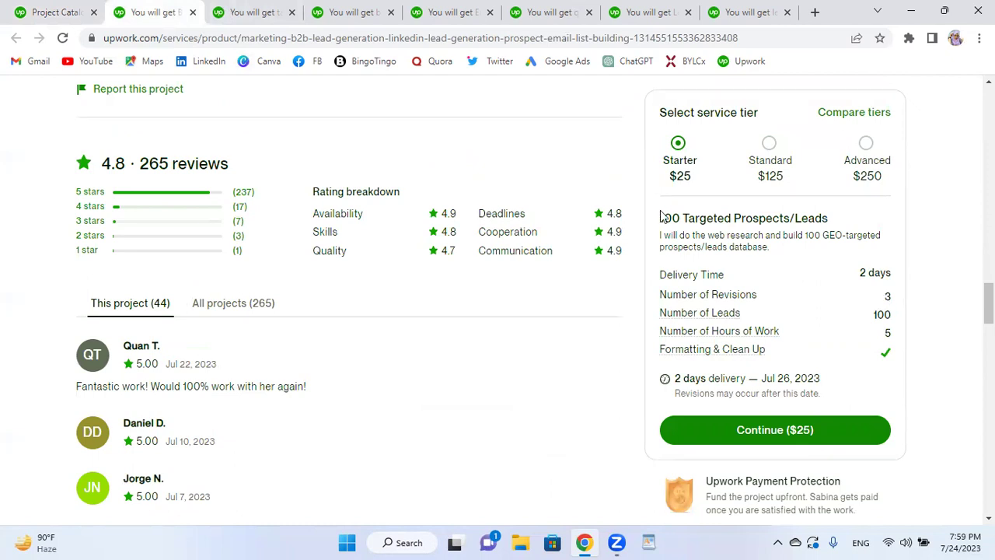
{"action": "left_click", "coordinate": [248, 13]}
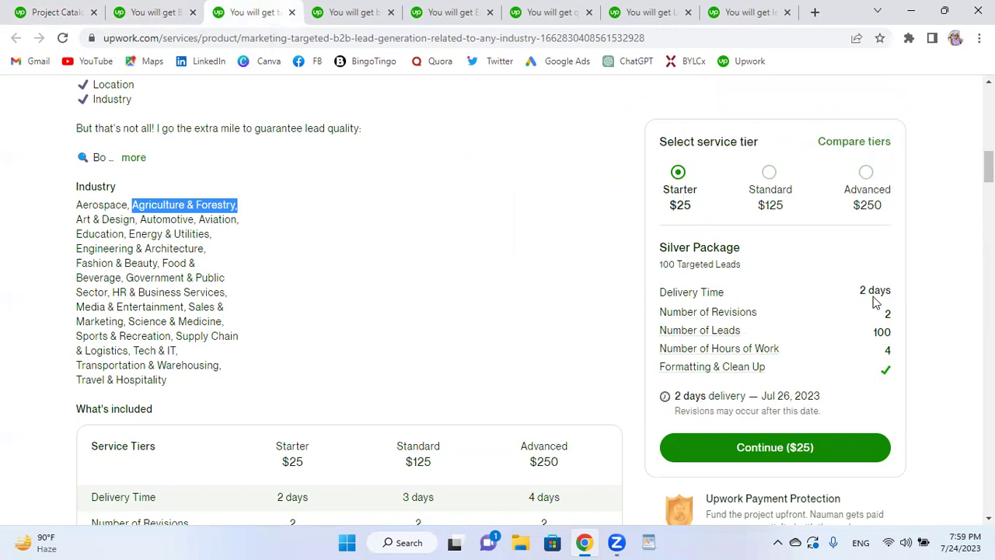
{"action": "left_click", "coordinate": [338, 8]}
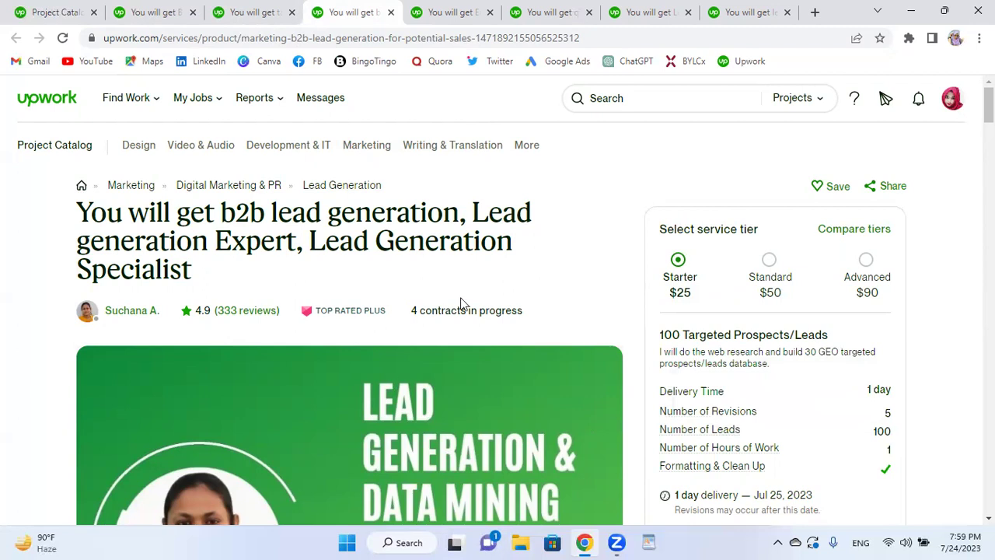
{"action": "left_click", "coordinate": [447, 9]}
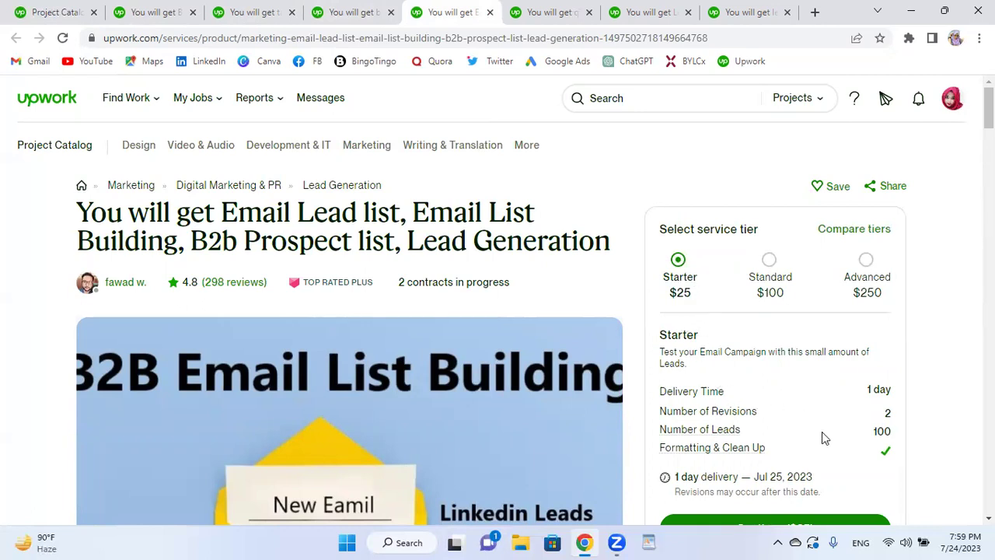
{"action": "left_click", "coordinate": [767, 261]}
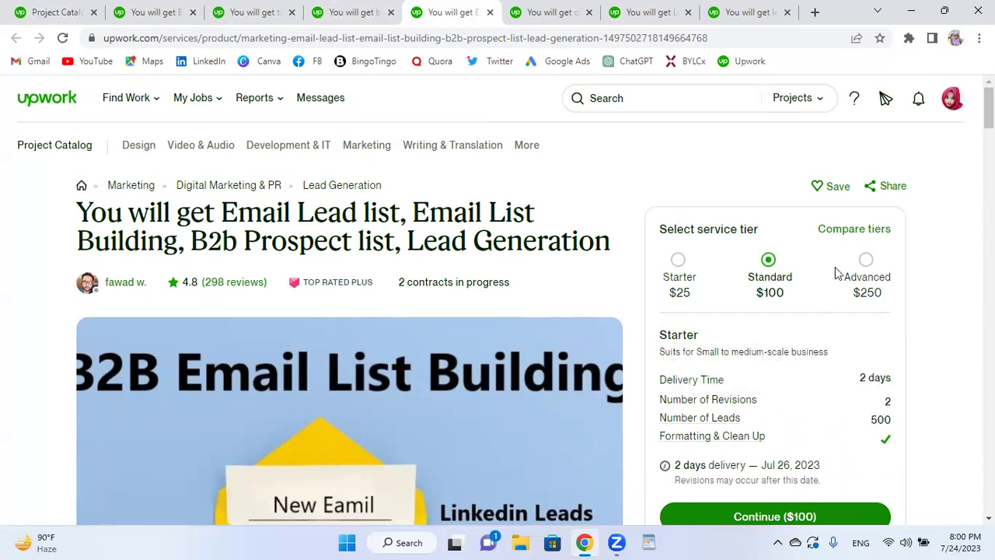
{"action": "left_click", "coordinate": [867, 261]}
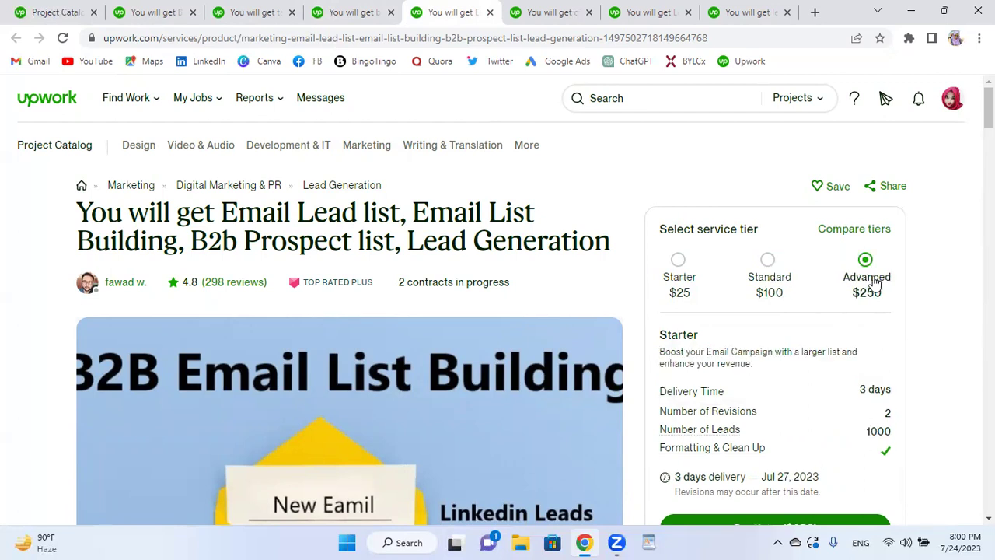
Examine the Standard and Advanced tiers of the third and second competing projects for delivery time, revisions and leads
{"action": "left_click", "coordinate": [347, 11]}
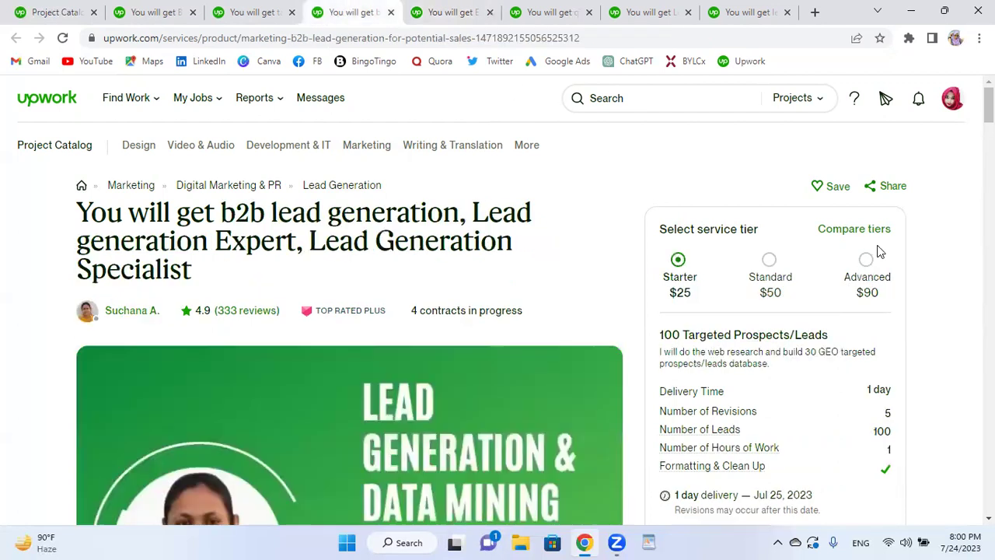
{"action": "left_click", "coordinate": [866, 262]}
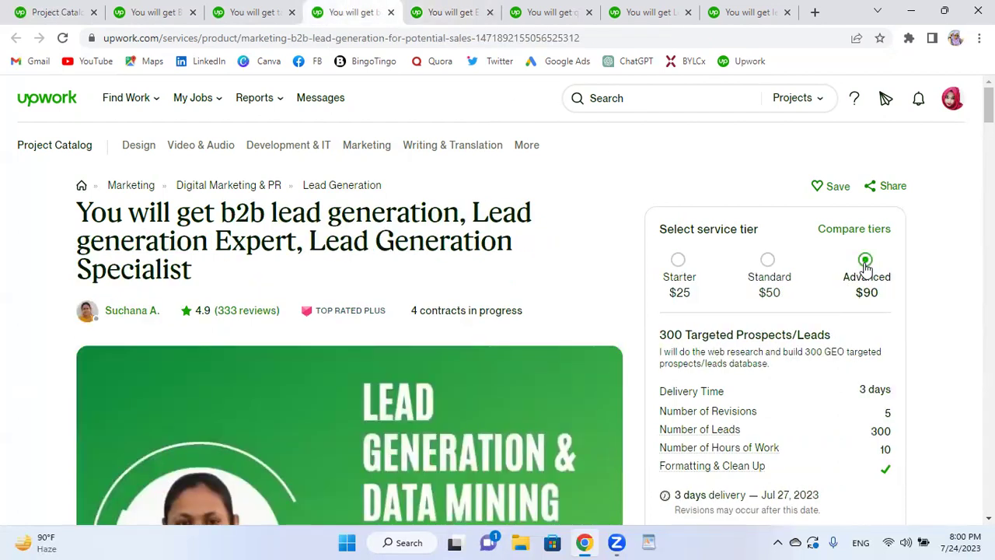
{"action": "left_click", "coordinate": [763, 265]}
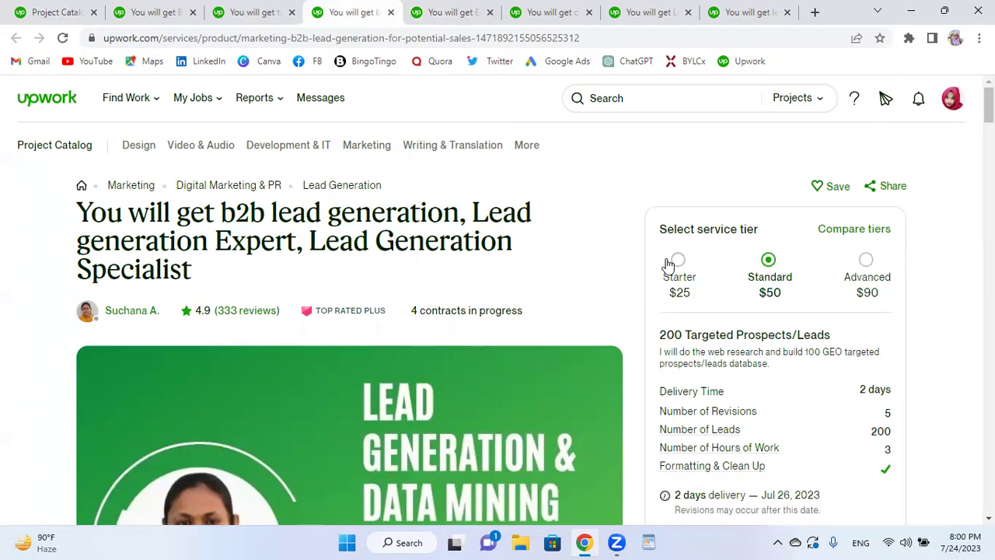
{"action": "left_click", "coordinate": [241, 10]}
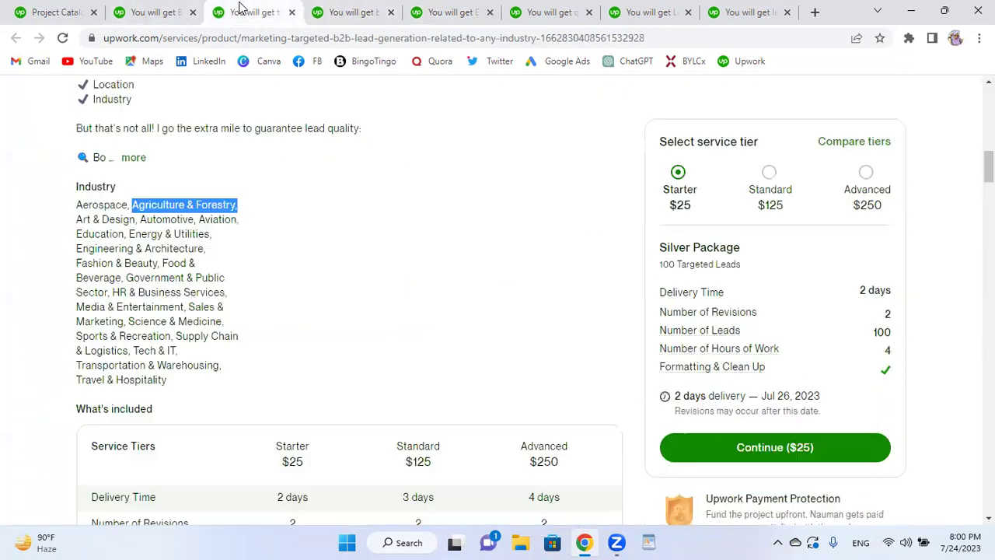
{"action": "left_click", "coordinate": [768, 172]}
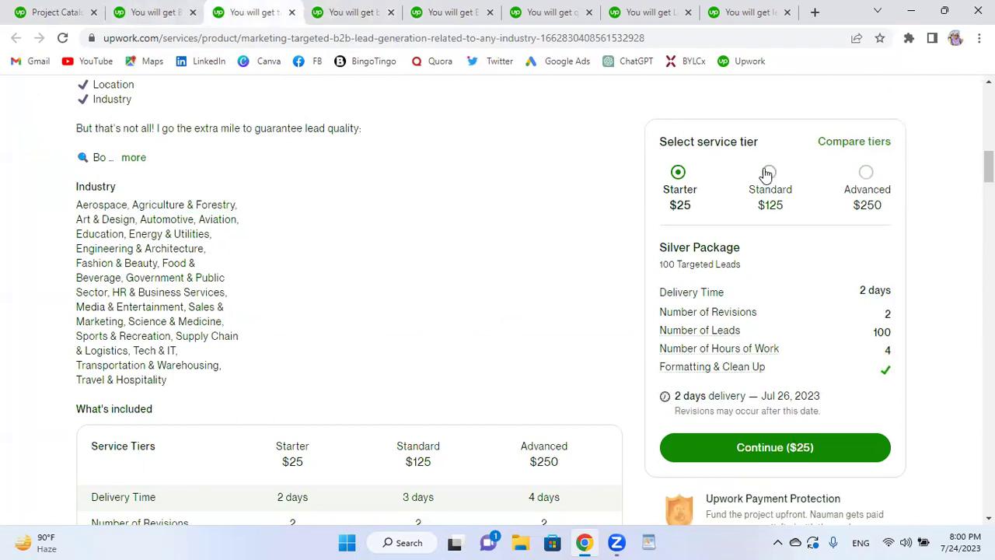
{"action": "left_click", "coordinate": [865, 177]}
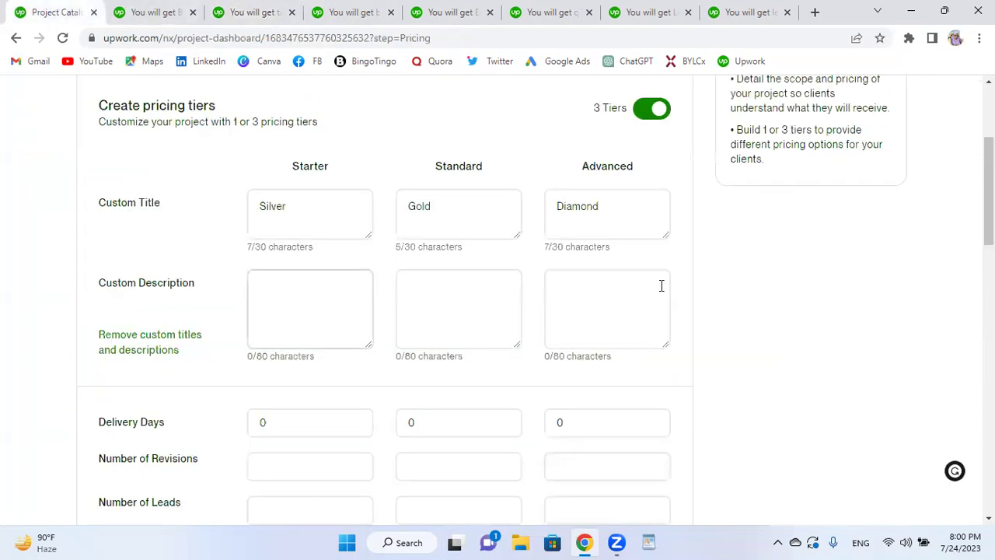
Compare the service tier descriptions of the first six competing projects, including the second project's Starter tier
{"action": "left_click", "coordinate": [164, 12]}
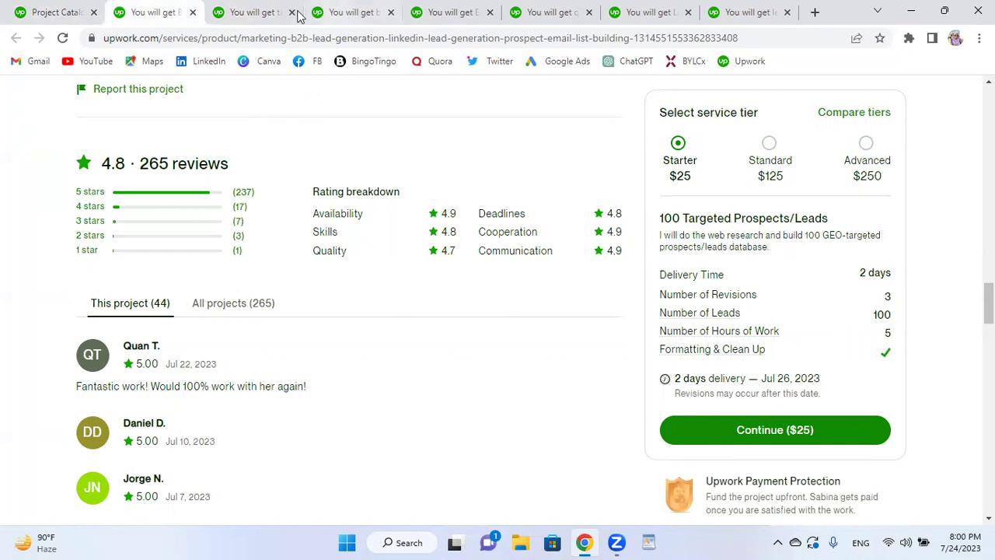
{"action": "left_click", "coordinate": [258, 17]}
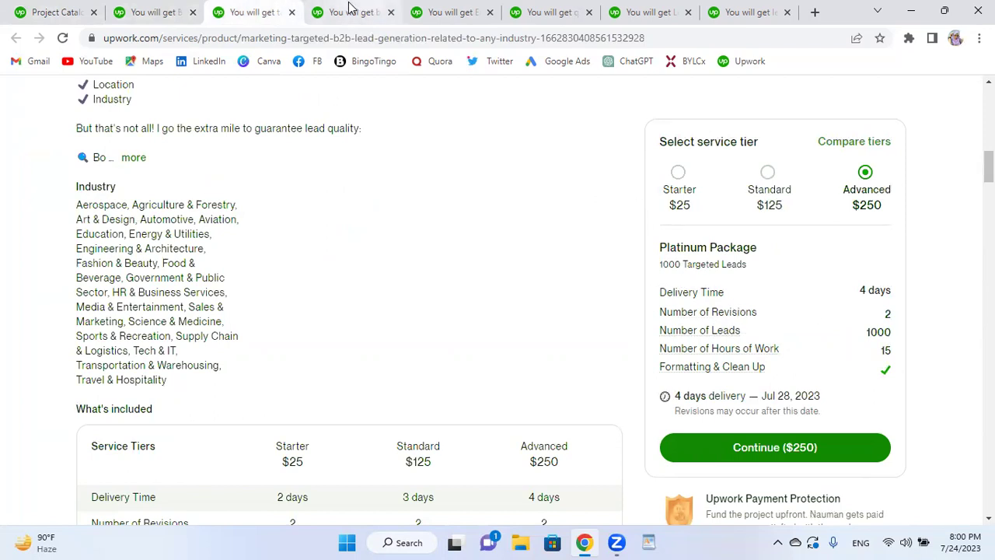
{"action": "left_click", "coordinate": [678, 186]}
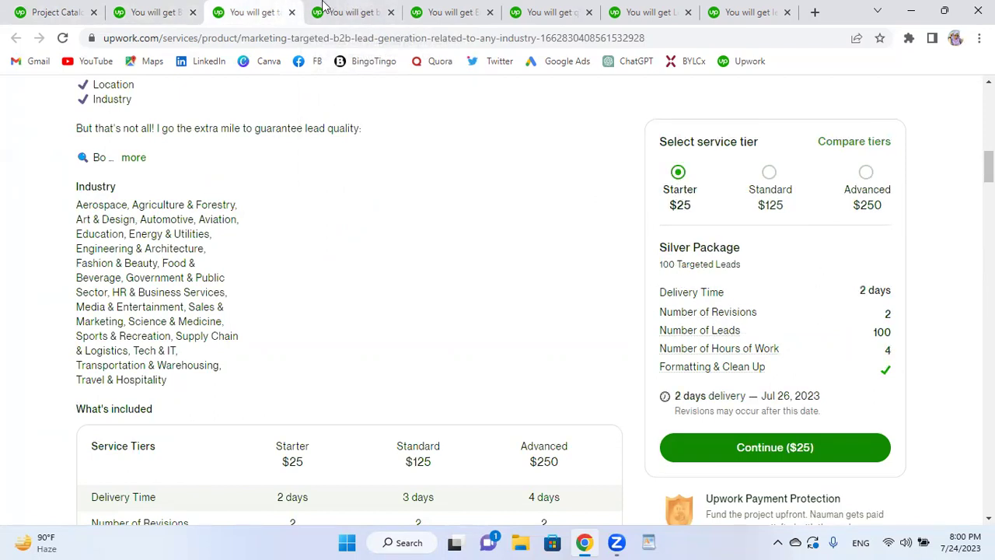
{"action": "left_click", "coordinate": [358, 8]}
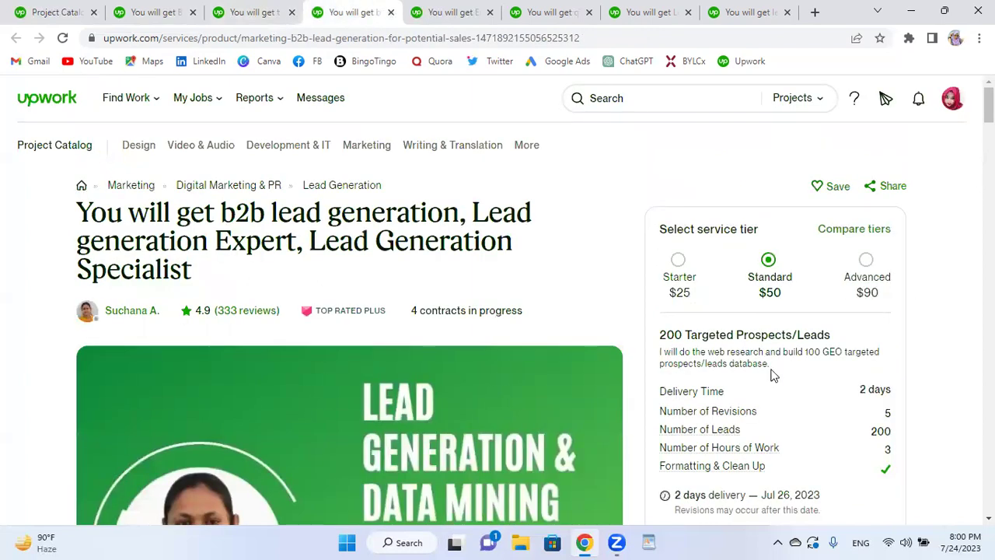
{"action": "left_click", "coordinate": [451, 14]}
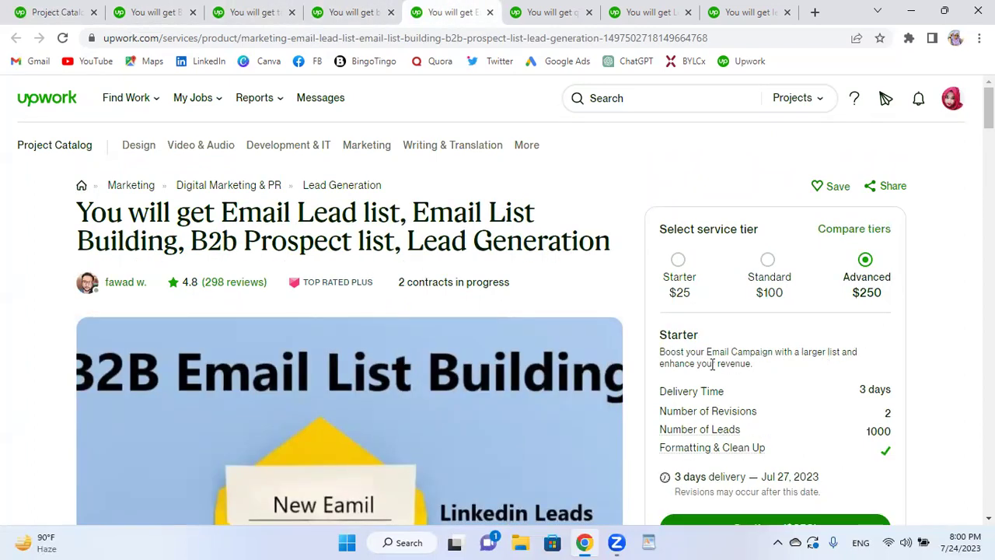
{"action": "left_click_drag", "start_coordinate": [748, 364], "coordinate": [754, 363]}
{"action": "left_click", "coordinate": [539, 8]}
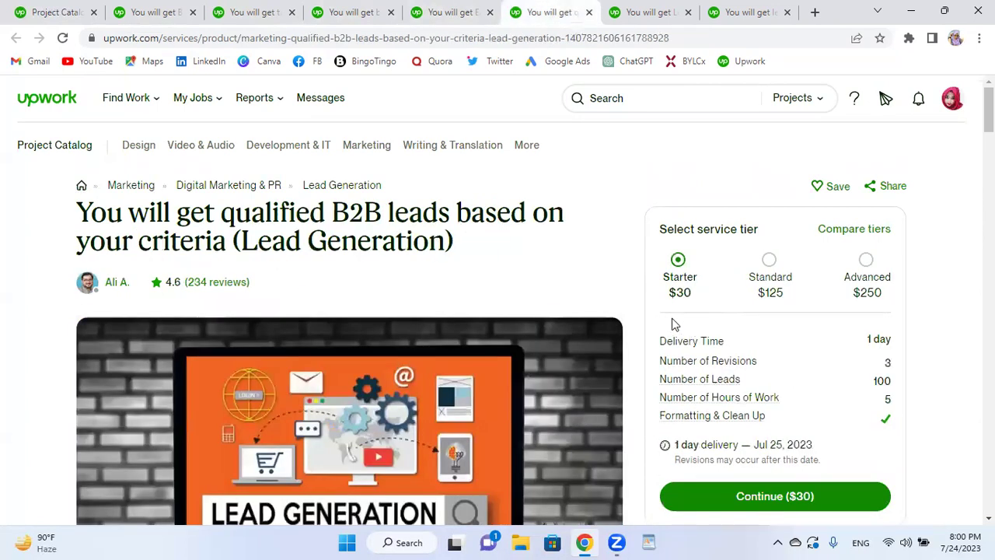
{"action": "left_click", "coordinate": [645, 9]}
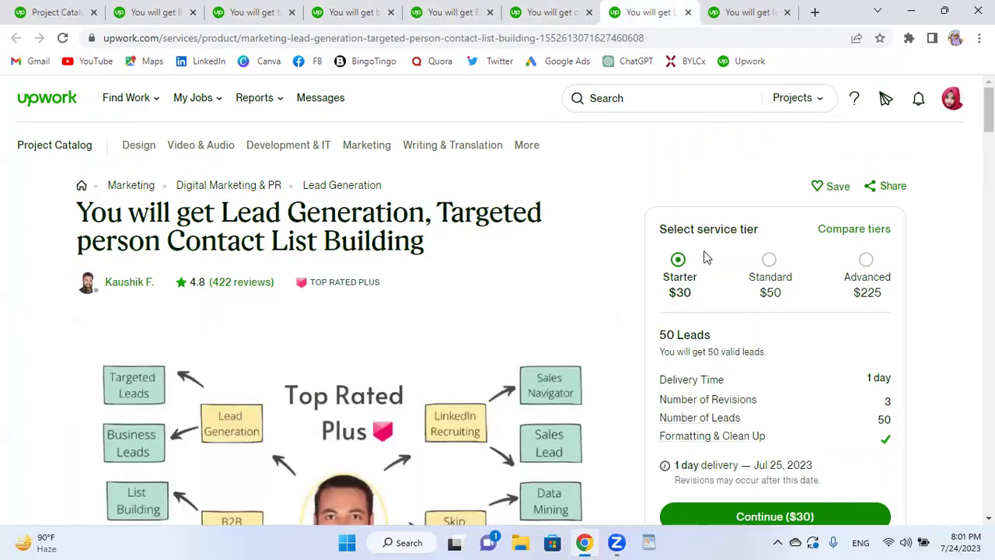
Return to the new project's pricing form and describe the Starter tier as "You will get 100 targeted Leads"
{"action": "left_click", "coordinate": [49, 9]}
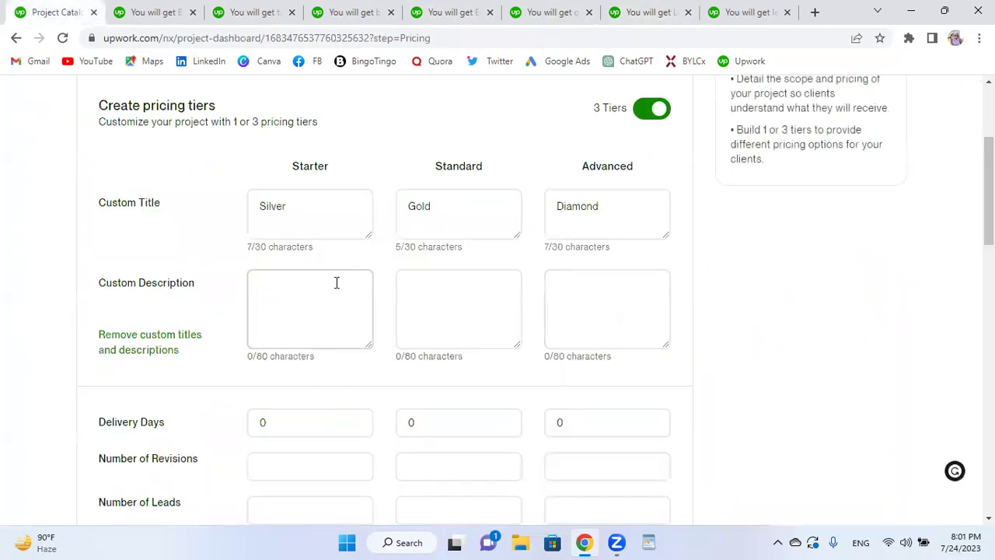
{"action": "type", "text": "You"}
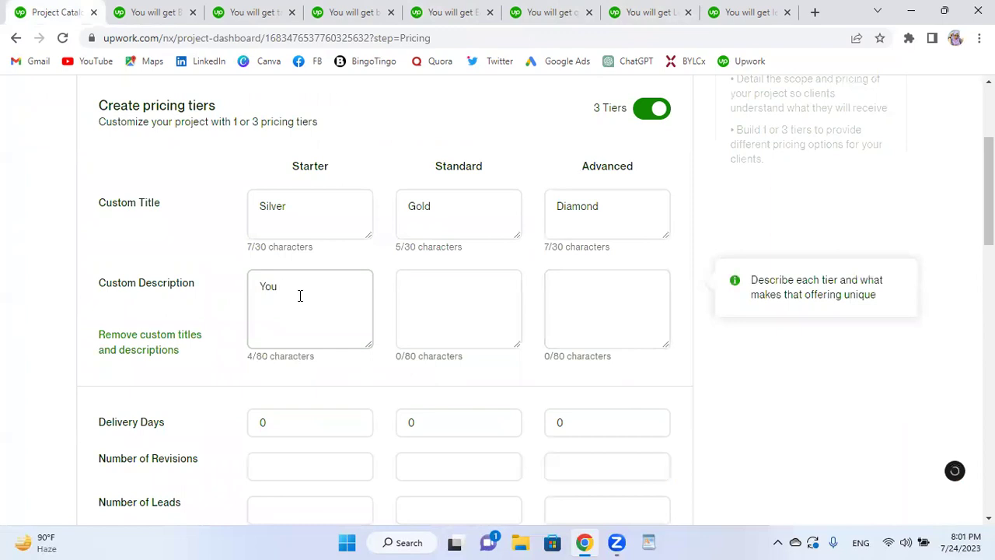
{"action": "type", "text": " will get "}
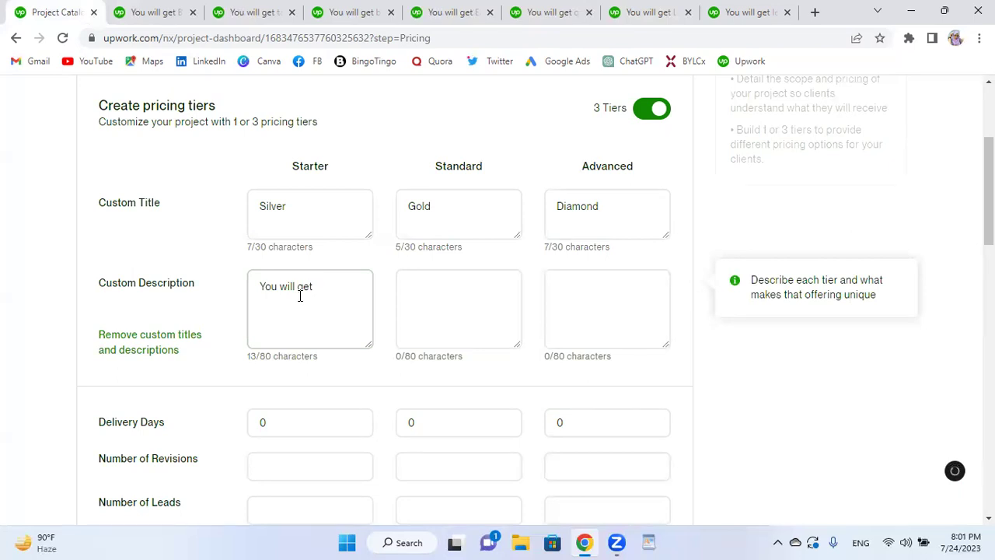
{"action": "type", "text": "100 targe"}
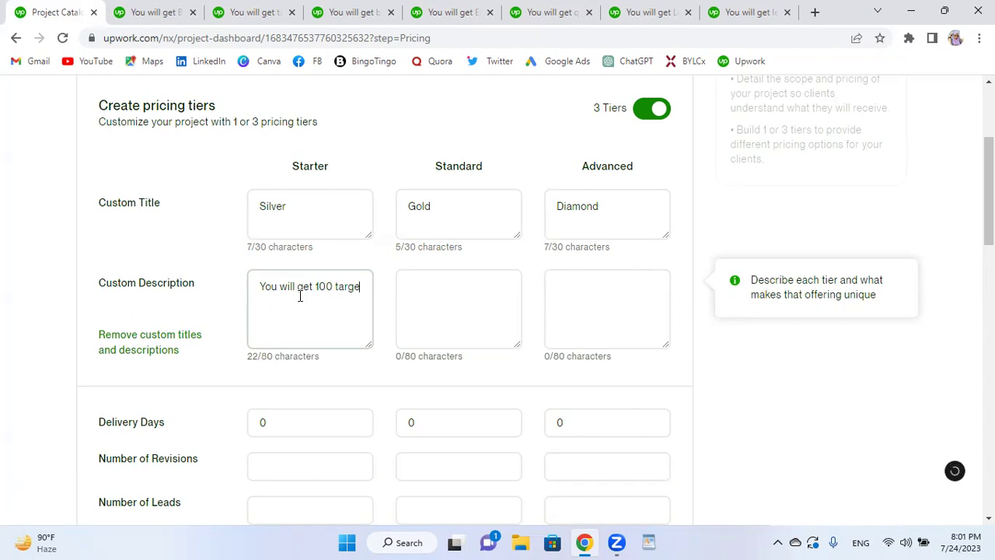
{"action": "type", "text": "ted "}
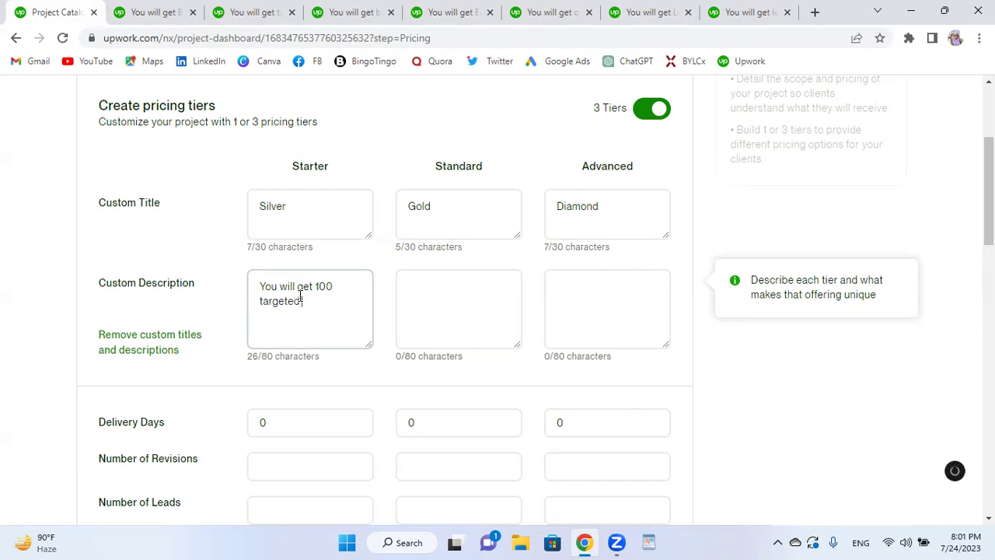
{"action": "type", "text": "Leads"}
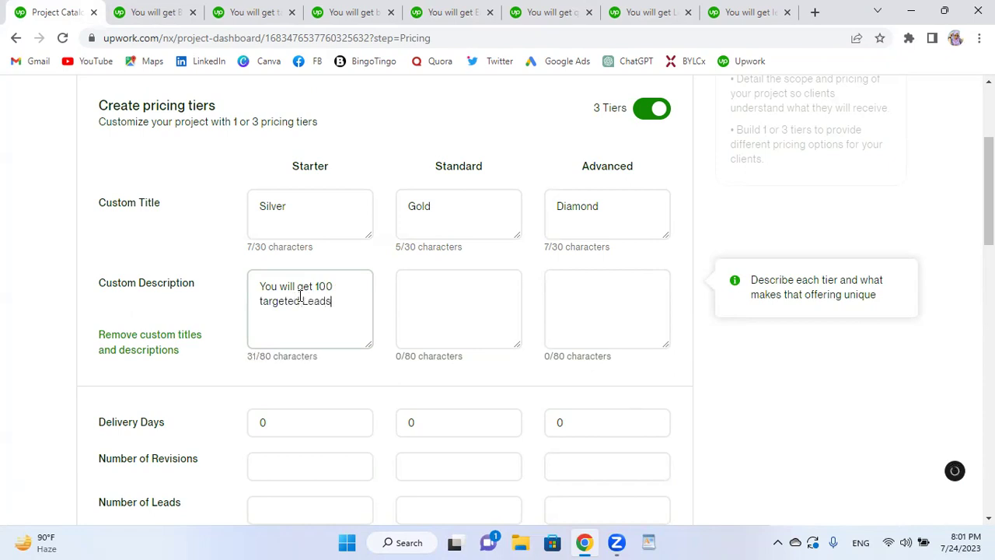
Copy the Starter tier's custom description into the Standard and Advanced tiers' descriptions
{"action": "key", "text": "ctrl+a"}
{"action": "key", "text": "ctrl+c"}
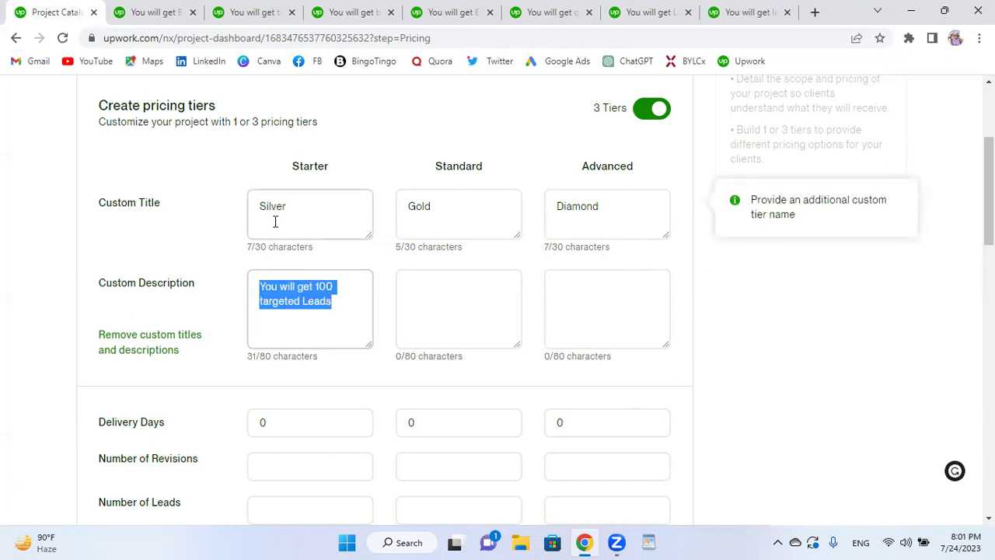
{"action": "left_click", "coordinate": [452, 289]}
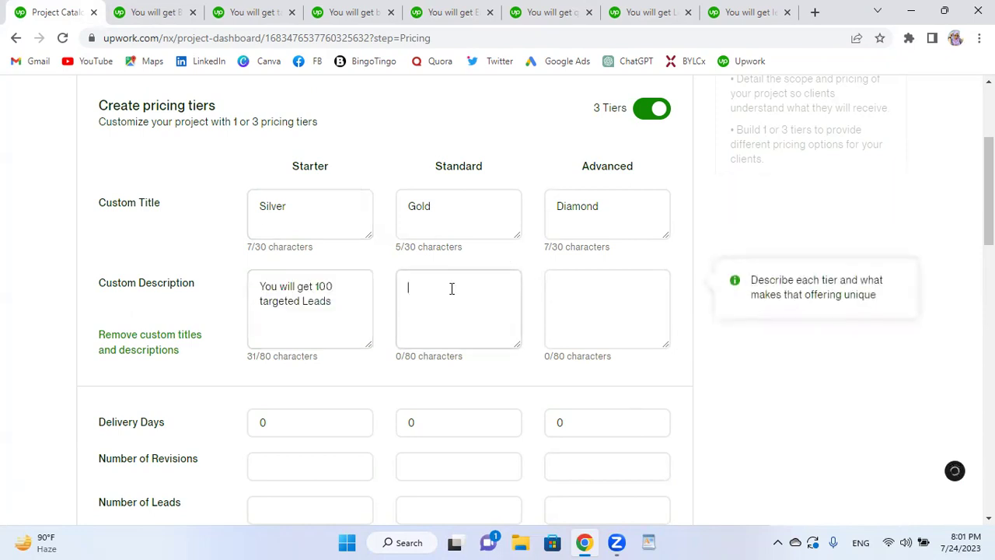
{"action": "key", "text": "ctrl+v"}
{"action": "left_click", "coordinate": [606, 294]}
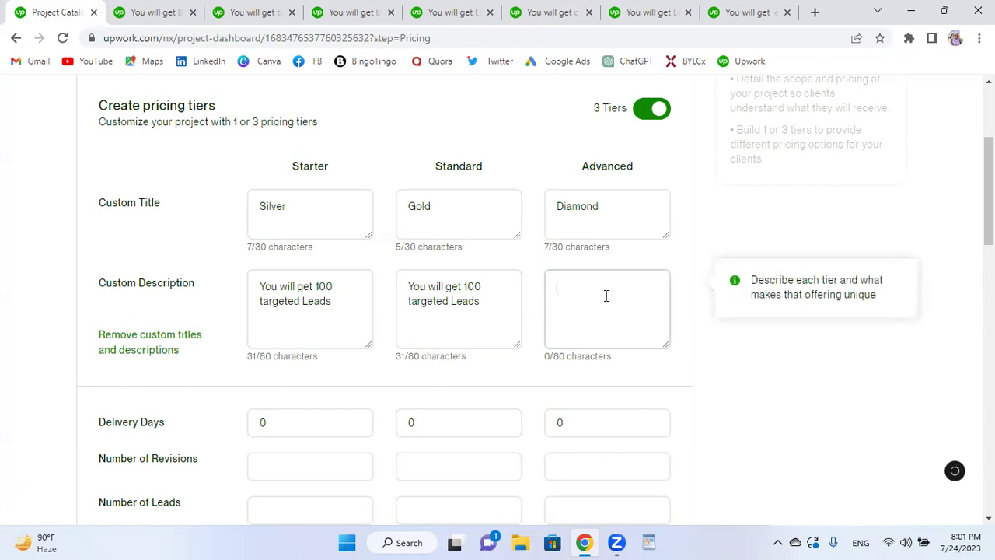
{"action": "key", "text": "ctrl+v"}
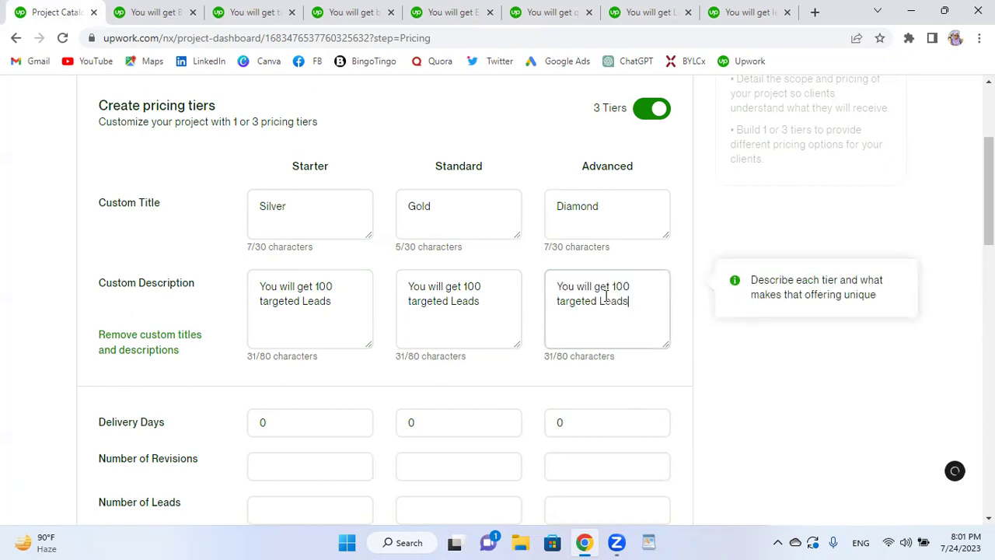
{"action": "left_click", "coordinate": [670, 12]}
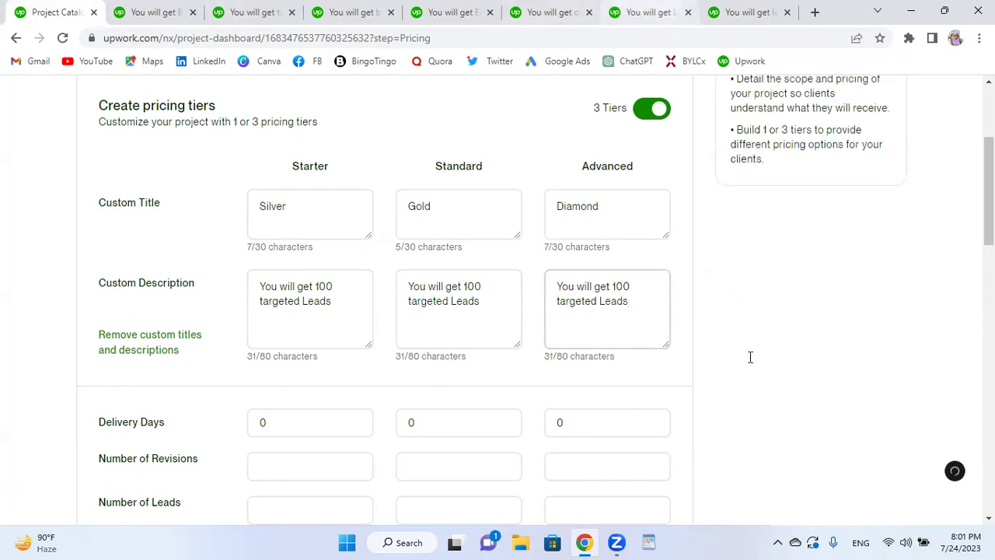
{"action": "left_click", "coordinate": [62, 13]}
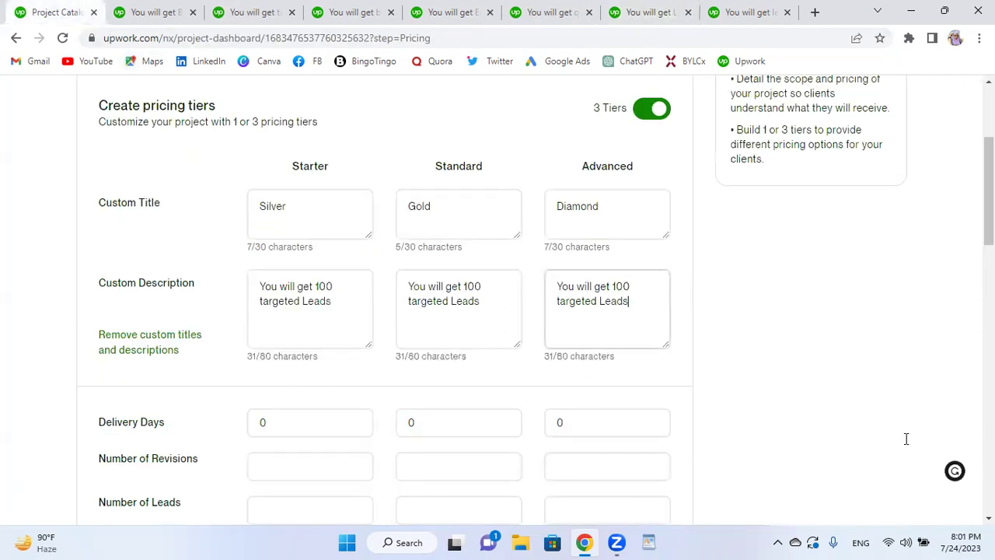
Change the lead count in the custom descriptions to 250 for the Standard tier and 500 for the Advanced tier
{"action": "left_click", "coordinate": [626, 289]}
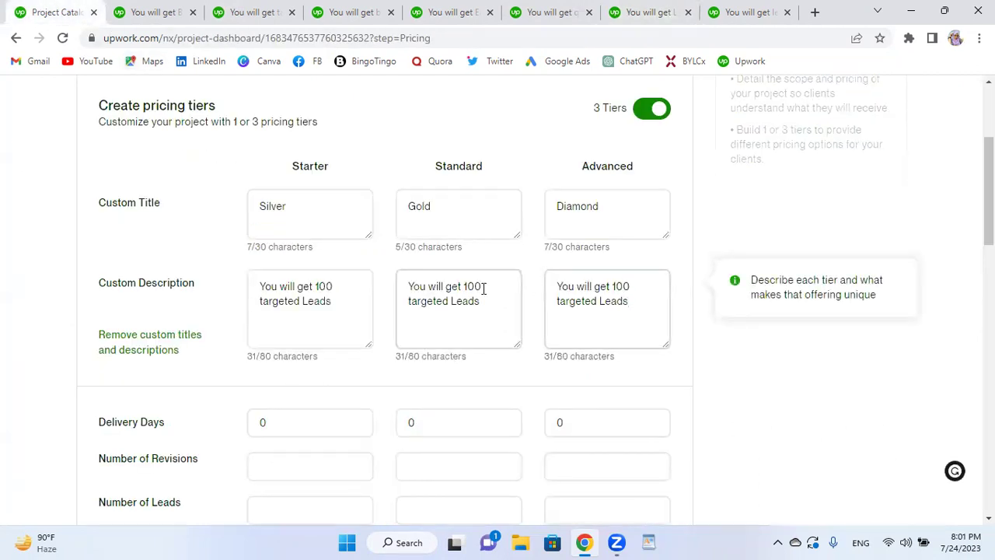
{"action": "left_click_drag", "start_coordinate": [465, 286], "coordinate": [487, 286]}
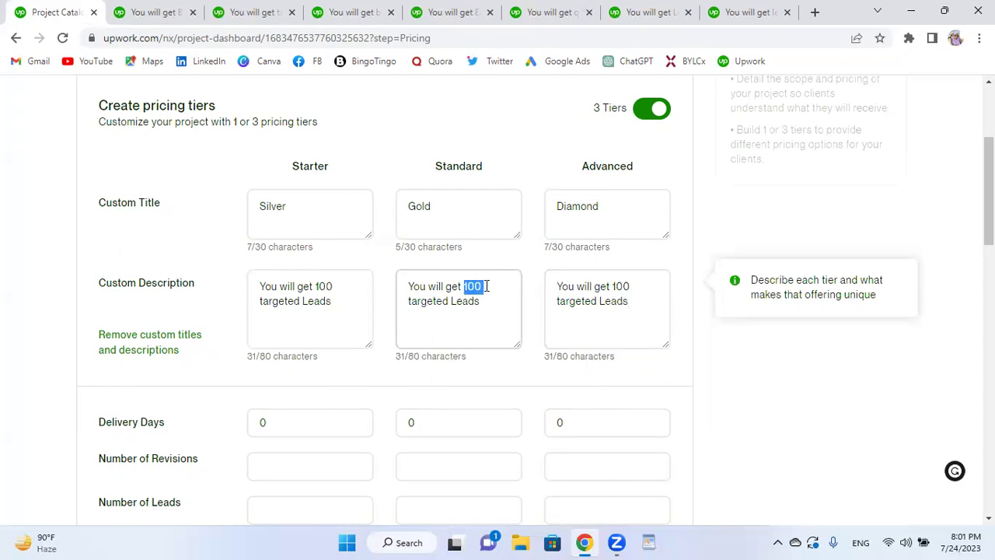
{"action": "type", "text": "250"}
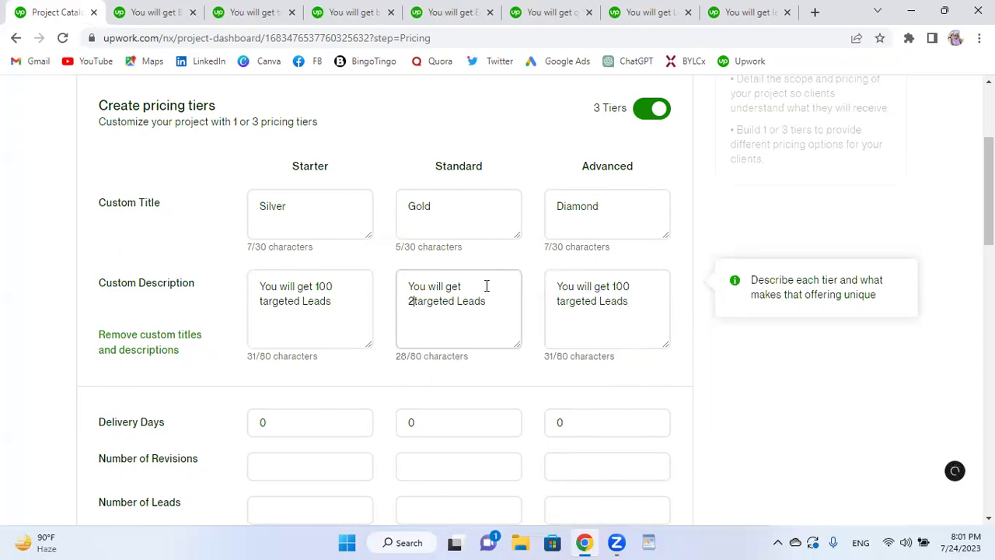
{"action": "left_click", "coordinate": [571, 317]}
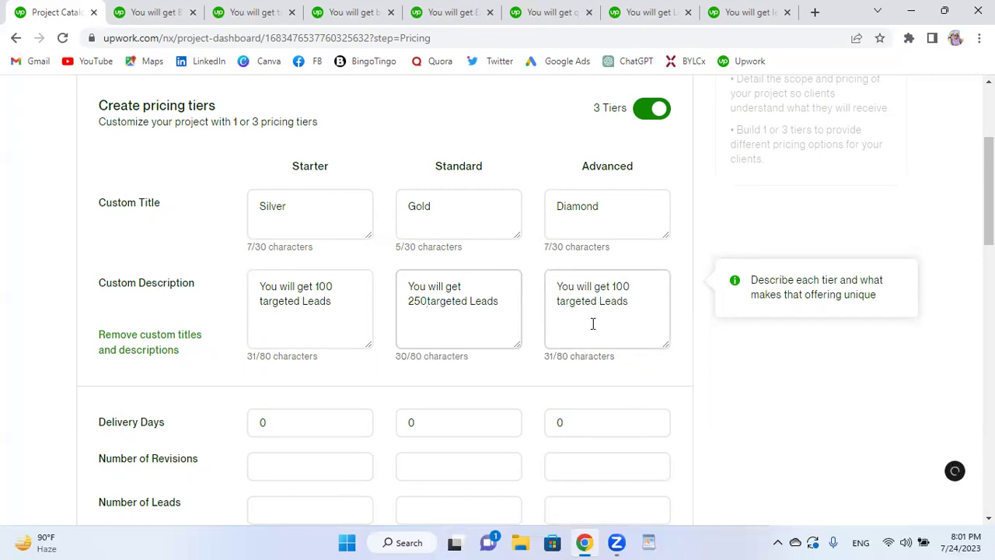
{"action": "left_click_drag", "start_coordinate": [613, 286], "coordinate": [636, 287]}
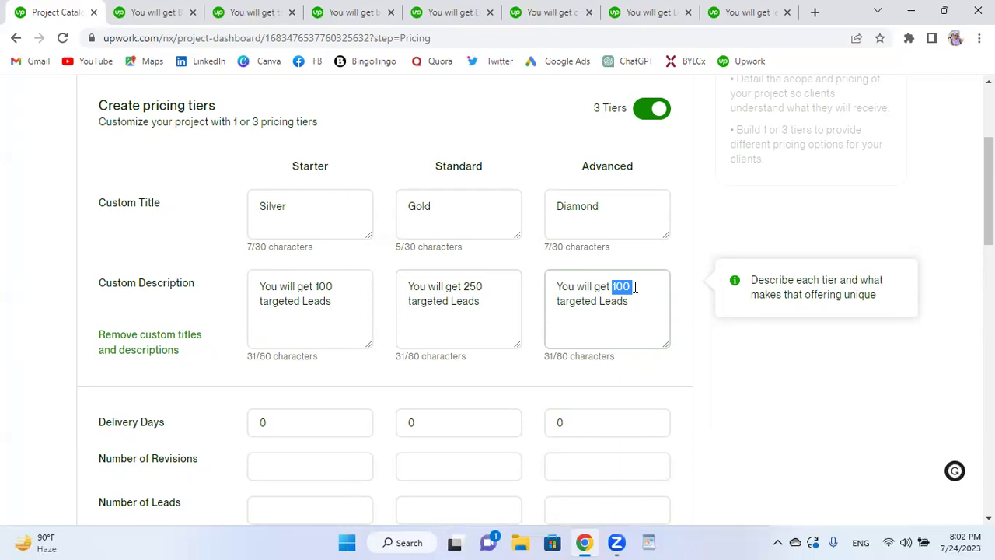
{"action": "type", "text": "500"}
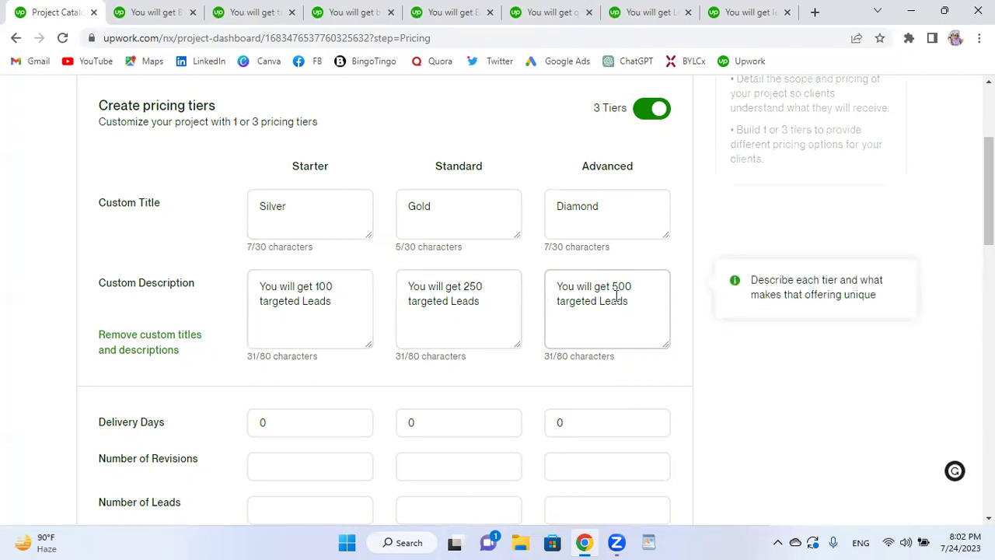
Examine all three tiers of the sixth competing project and the first project's Starter and Standard tiers for leads and price
{"action": "left_click", "coordinate": [637, 13]}
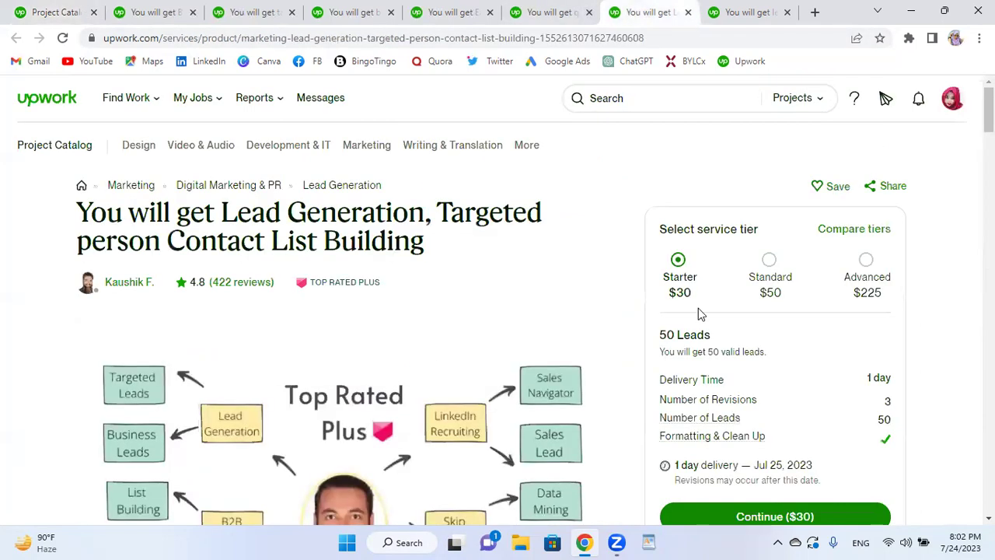
{"action": "left_click", "coordinate": [868, 266]}
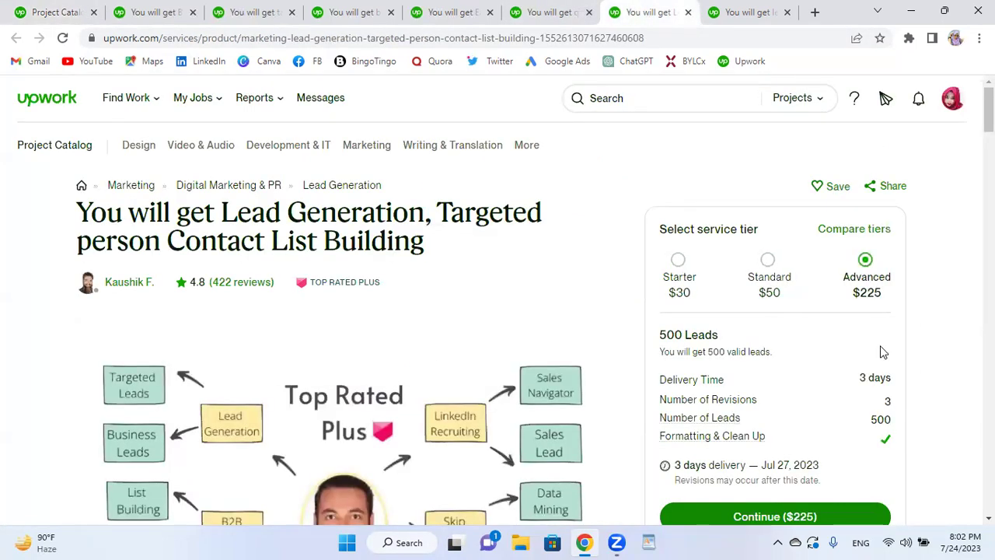
{"action": "left_click", "coordinate": [770, 269]}
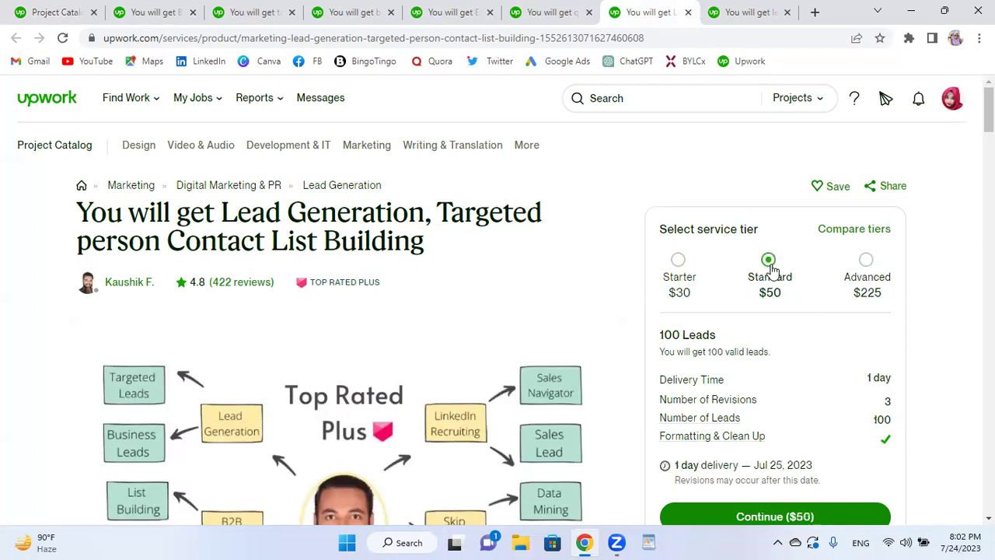
{"action": "left_click", "coordinate": [677, 263]}
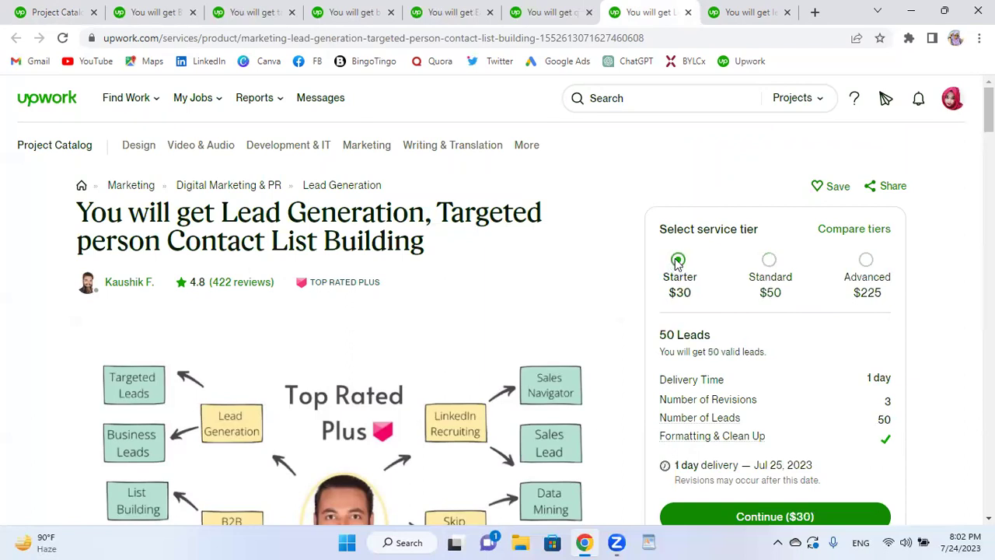
{"action": "left_click", "coordinate": [142, 13]}
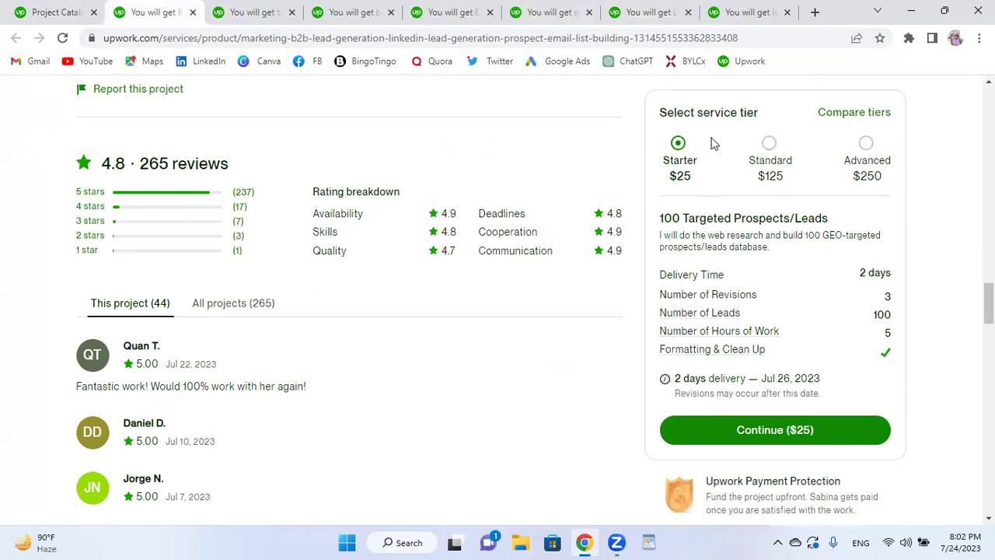
{"action": "left_click", "coordinate": [769, 145]}
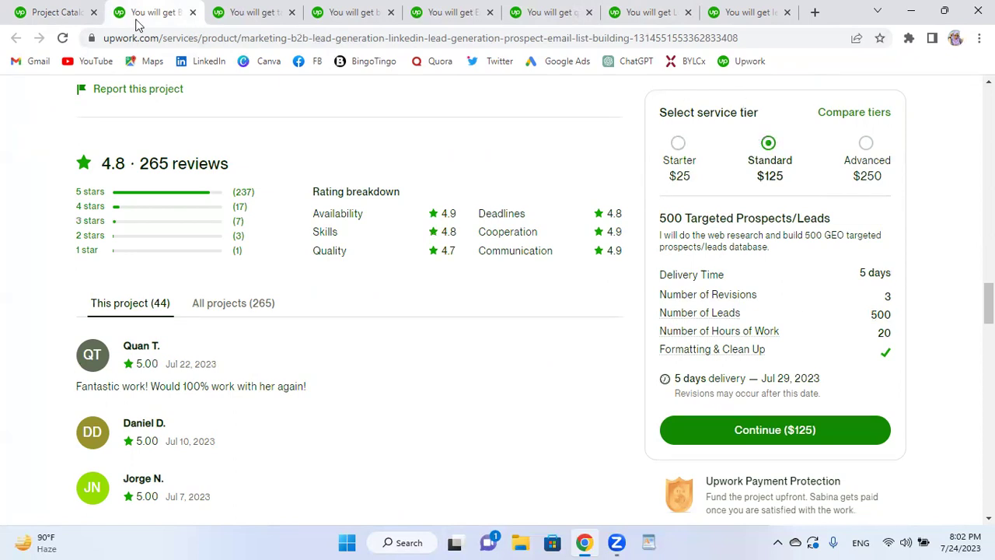
Return to the new project's pricing form and change the lead count in the Advanced tier's description to 550
{"action": "left_click", "coordinate": [97, 14]}
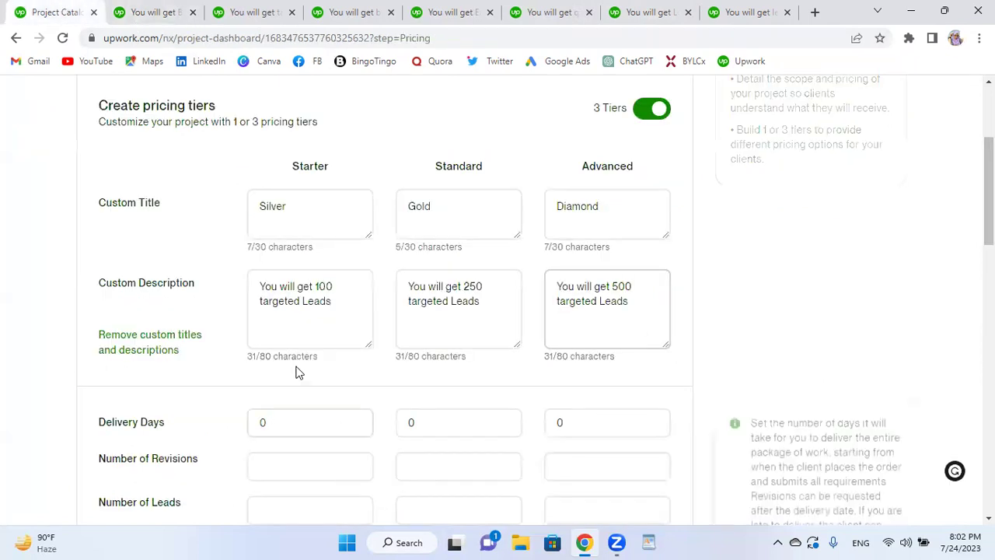
{"action": "mouse_move", "coordinate": [606, 287]}
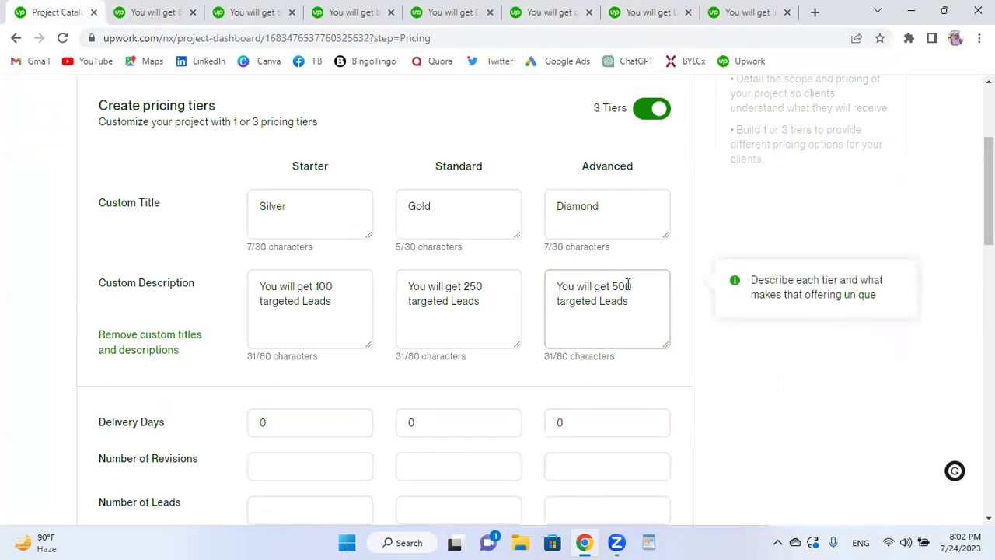
{"action": "left_click_drag", "start_coordinate": [618, 286], "coordinate": [637, 287]}
{"action": "type", "text": "50"}
{"action": "mouse_move", "coordinate": [287, 420]}
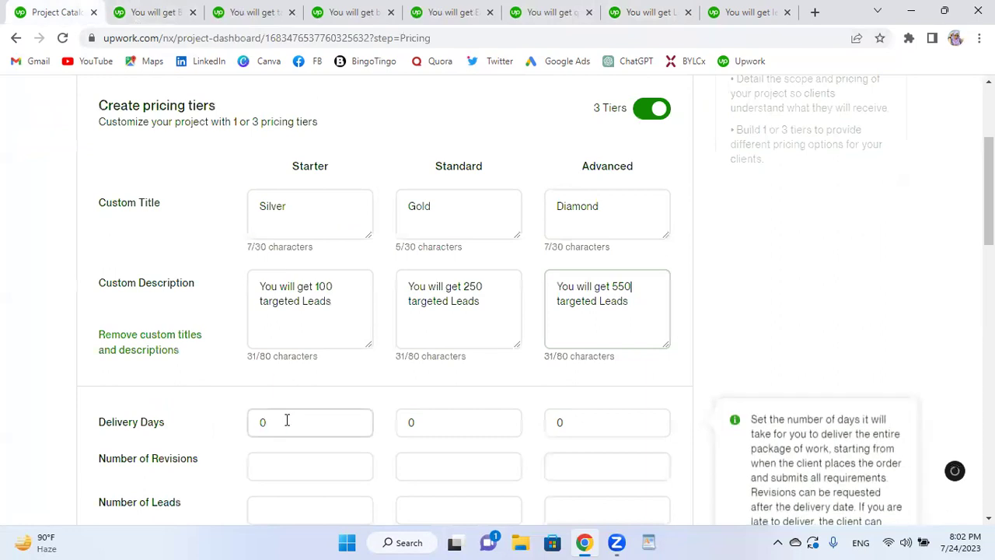
{"action": "scroll", "coordinate": [288, 417], "scroll_direction": "down", "scroll_amount": 1}
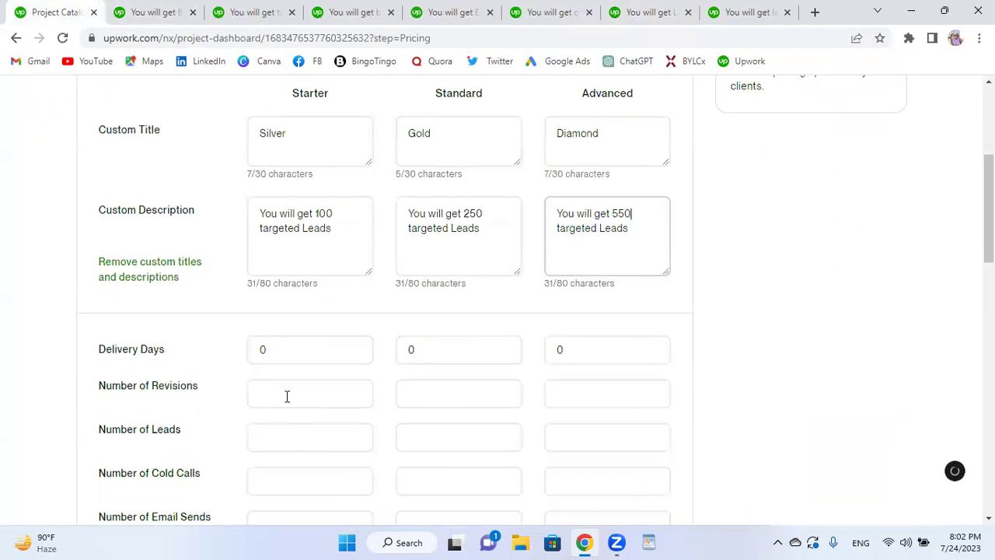
Set the delivery days to 2 for the Starter tier, 3 for Standard and 5 for Advanced
{"action": "double_click", "coordinate": [302, 350]}
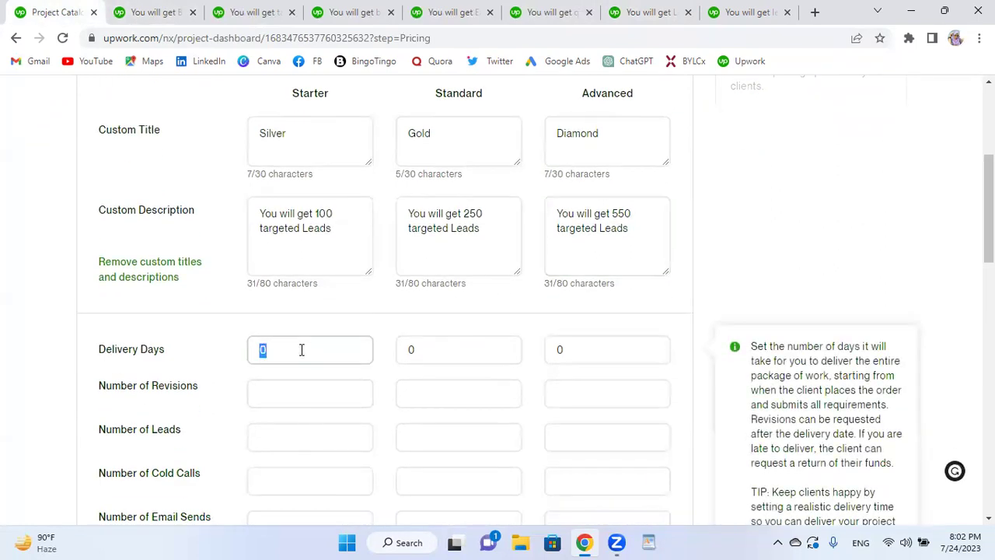
{"action": "type", "text": "2"}
{"action": "double_click", "coordinate": [469, 350]}
{"action": "key", "text": "BackSpace"}
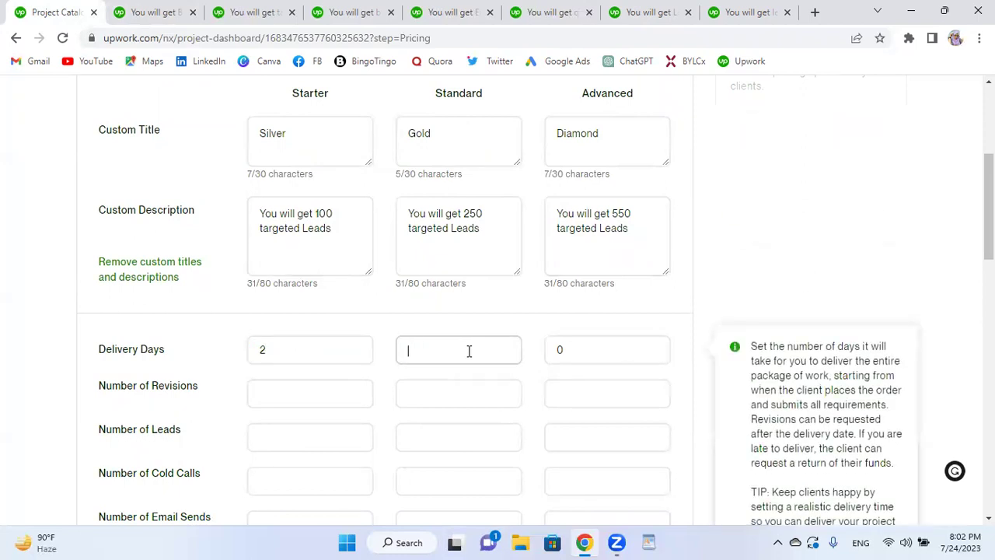
{"action": "type", "text": "3"}
{"action": "double_click", "coordinate": [615, 351]}
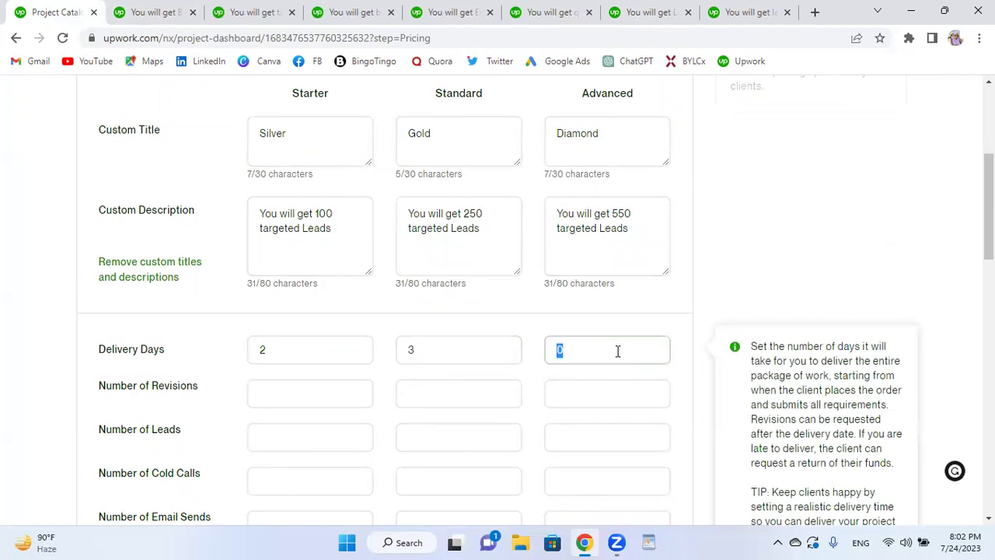
{"action": "type", "text": "5"}
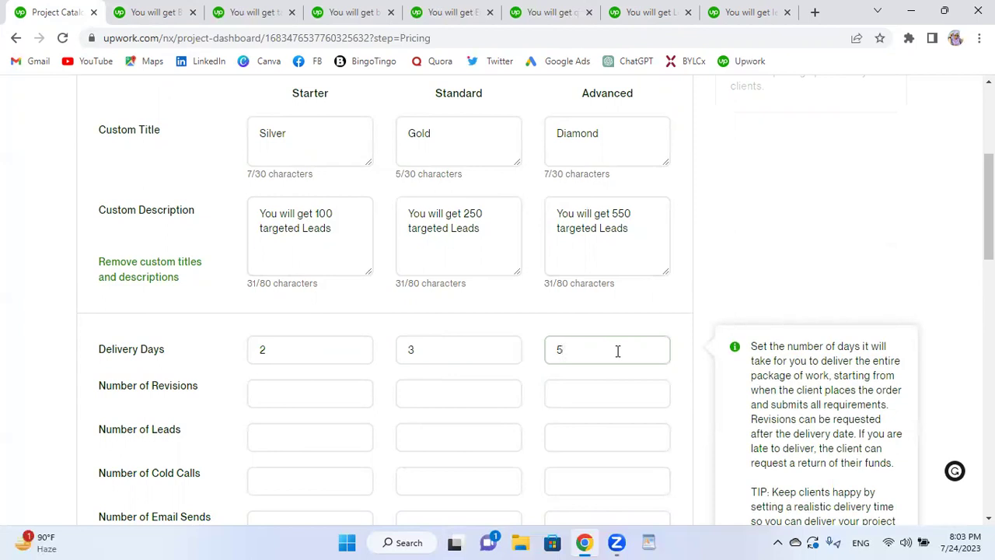
{"action": "left_click", "coordinate": [277, 398]}
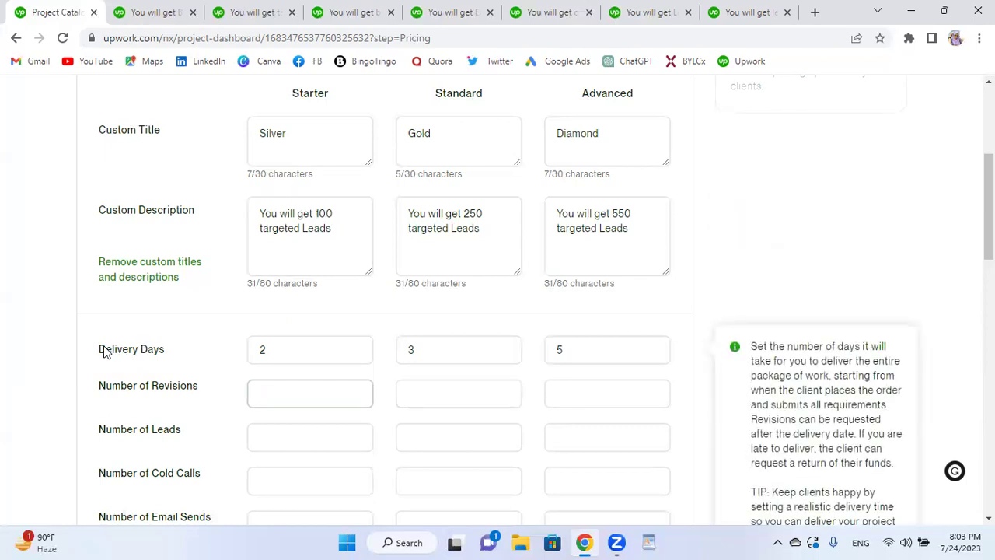
{"action": "double_click", "coordinate": [293, 349]}
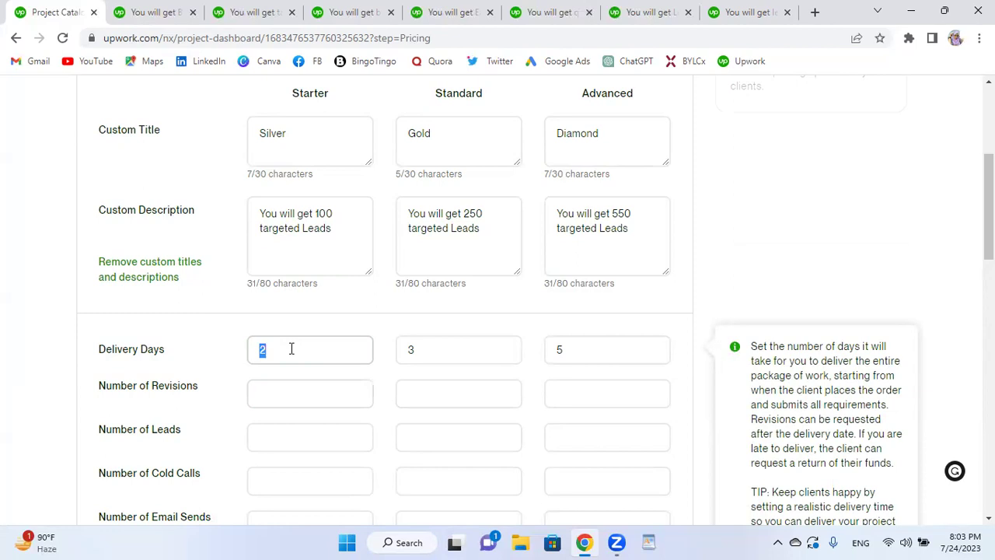
{"action": "double_click", "coordinate": [593, 352]}
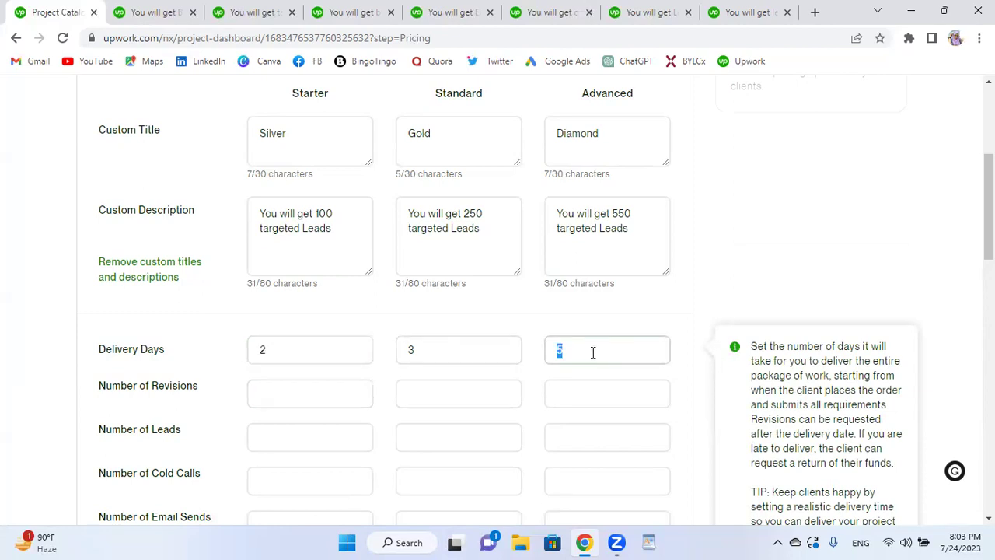
{"action": "left_click", "coordinate": [592, 353]}
Check the first competing project's tier details and set the number of revisions to 1 for Starter, 2 for Standard and 4 for Advanced
{"action": "left_click", "coordinate": [151, 11]}
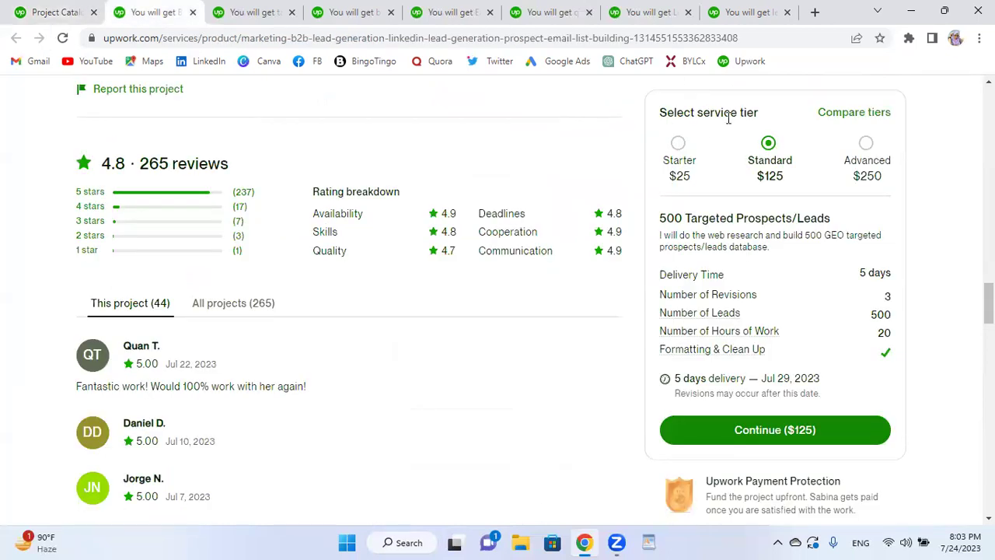
{"action": "left_click", "coordinate": [61, 11]}
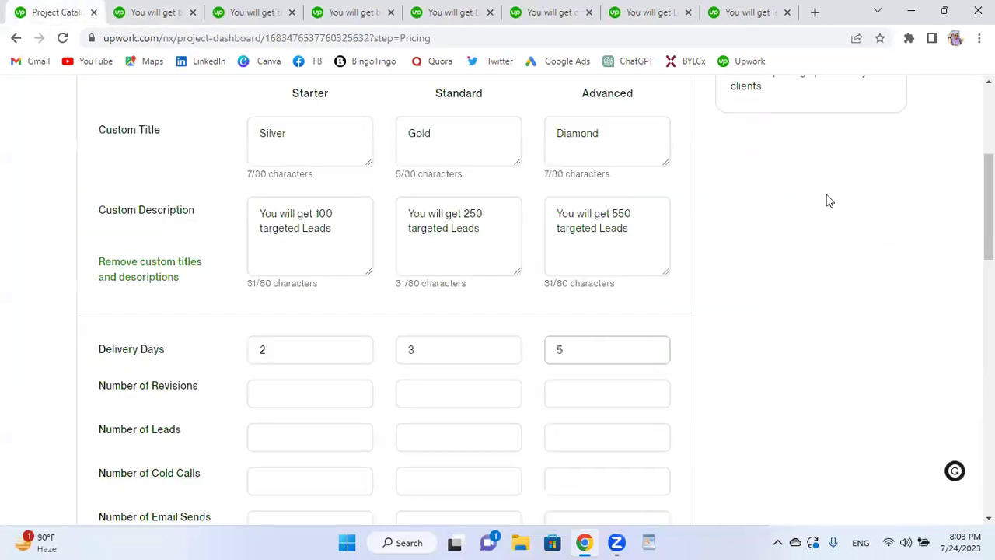
{"action": "left_click", "coordinate": [303, 391]}
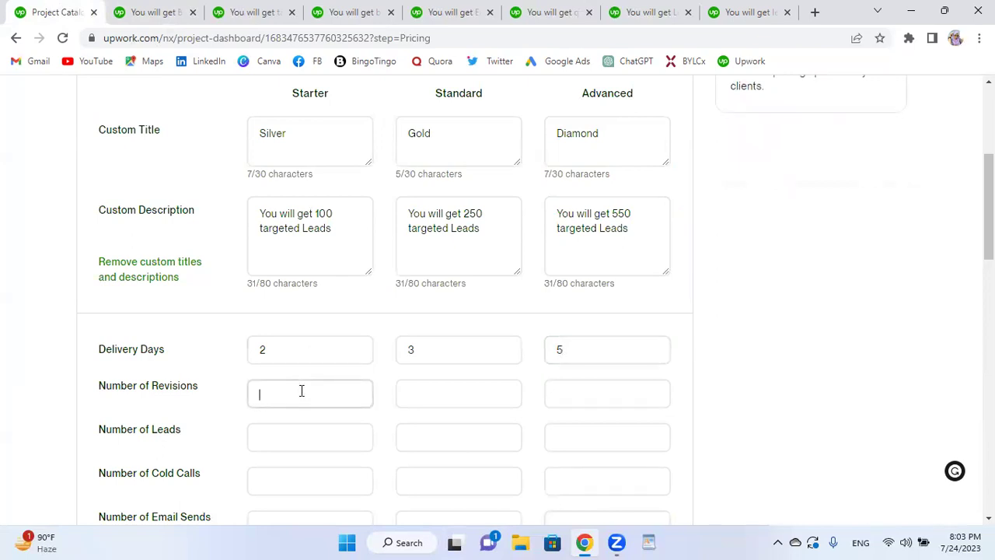
{"action": "type", "text": "1"}
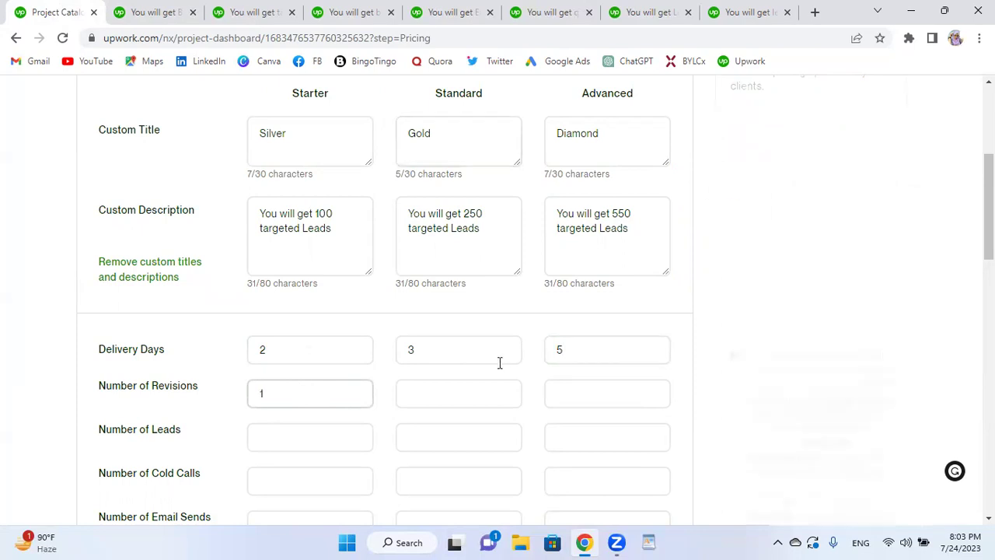
{"action": "left_click", "coordinate": [444, 393]}
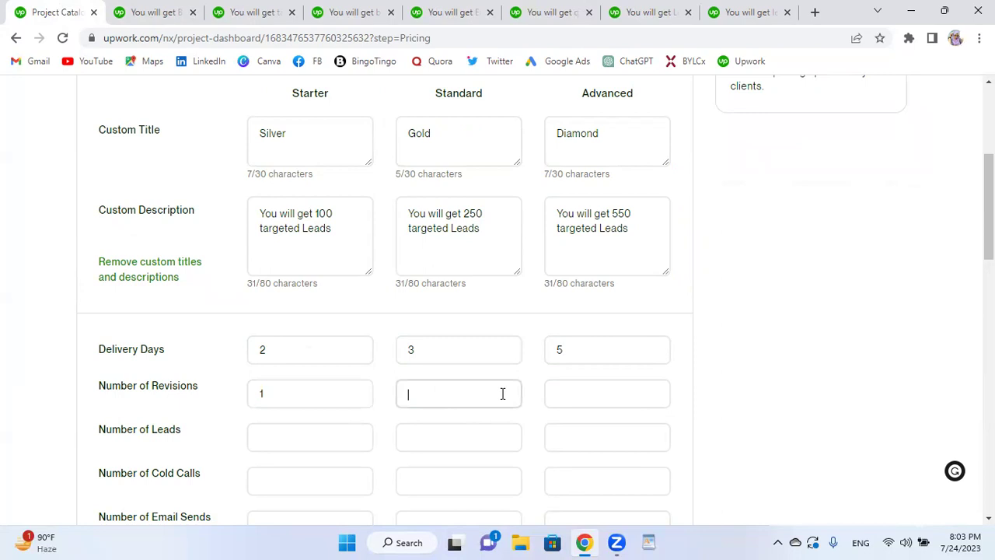
{"action": "type", "text": "2"}
{"action": "left_click", "coordinate": [598, 392]}
{"action": "type", "text": "4"}
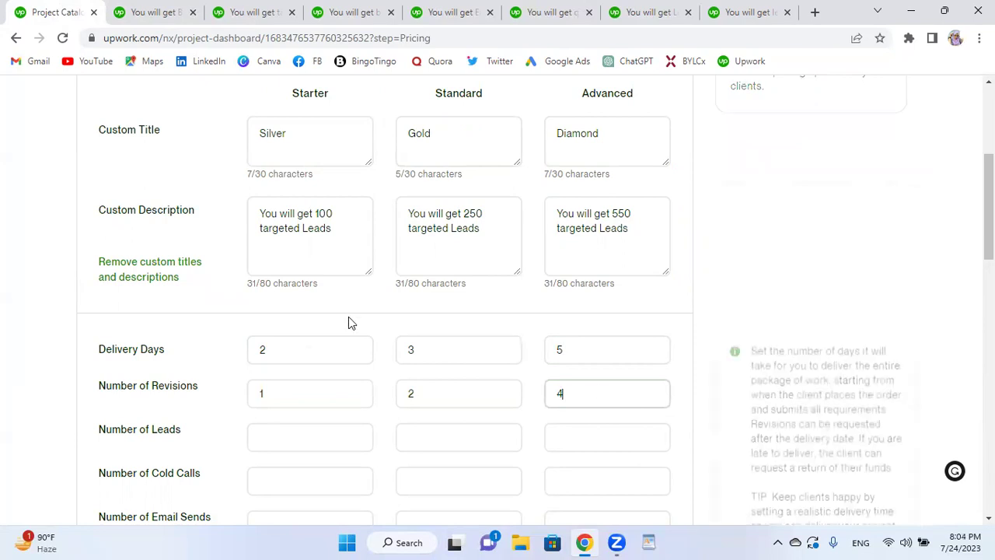
Set the number of leads to 100 for the Starter tier, 250 for Standard and 550 for Advanced
{"action": "scroll", "coordinate": [338, 320], "scroll_direction": "down", "scroll_amount": 1}
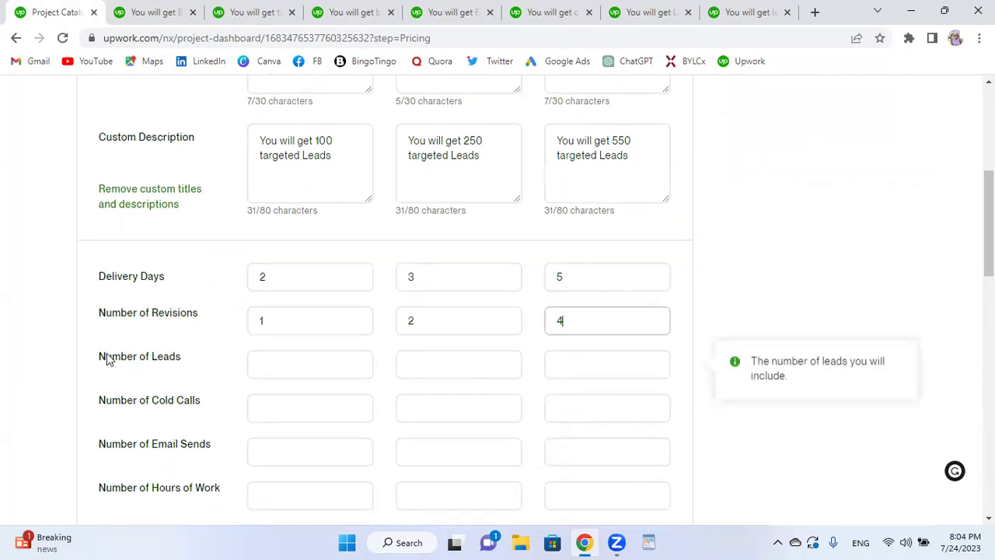
{"action": "left_click", "coordinate": [287, 365]}
{"action": "type", "text": "100"}
{"action": "key", "text": "Tab"}
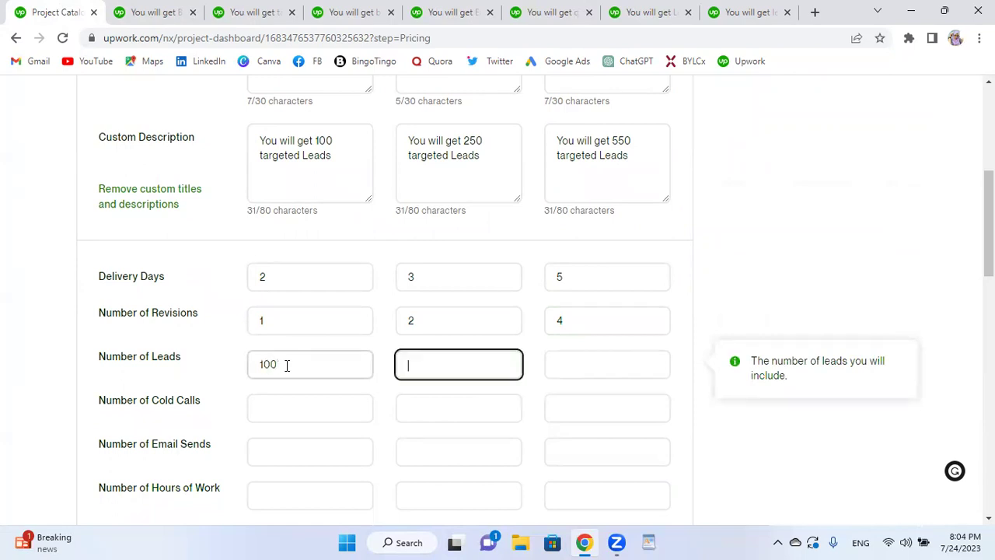
{"action": "type", "text": "250"}
{"action": "key", "text": "Tab"}
{"action": "type", "text": "550"}
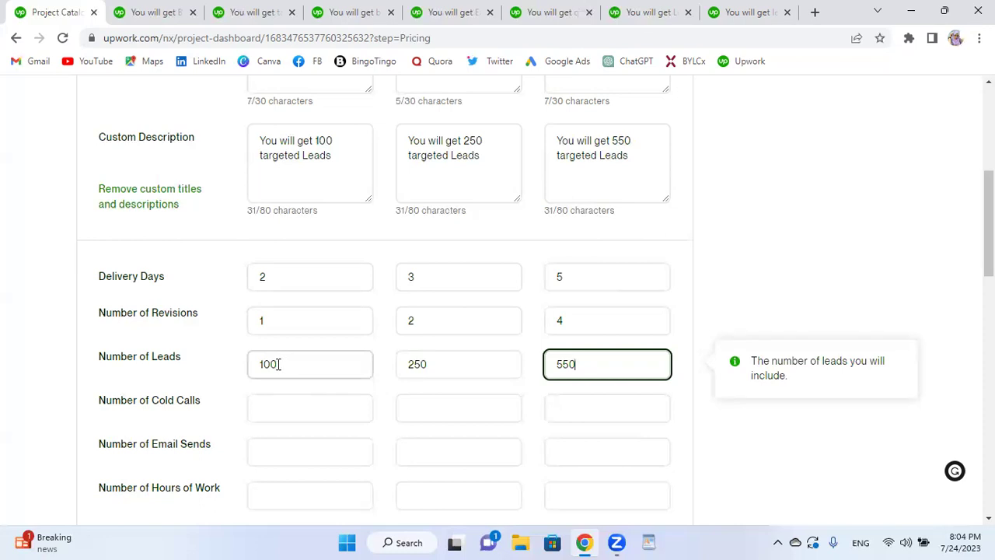
Read the hints for cold calls and email sends, and examine which quantities the first five competing projects list, including hours of work
{"action": "scroll", "coordinate": [279, 364], "scroll_direction": "down", "scroll_amount": 1}
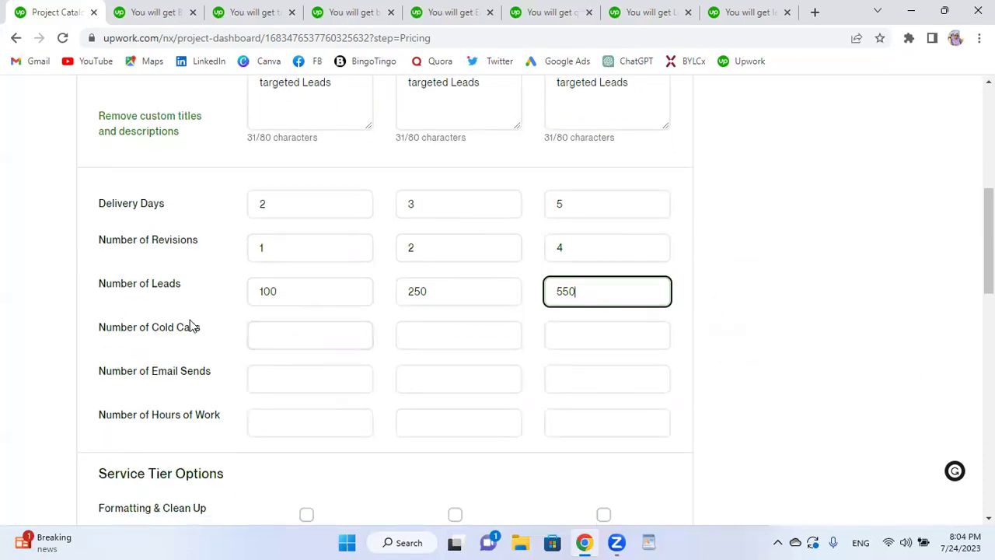
{"action": "mouse_move", "coordinate": [197, 338]}
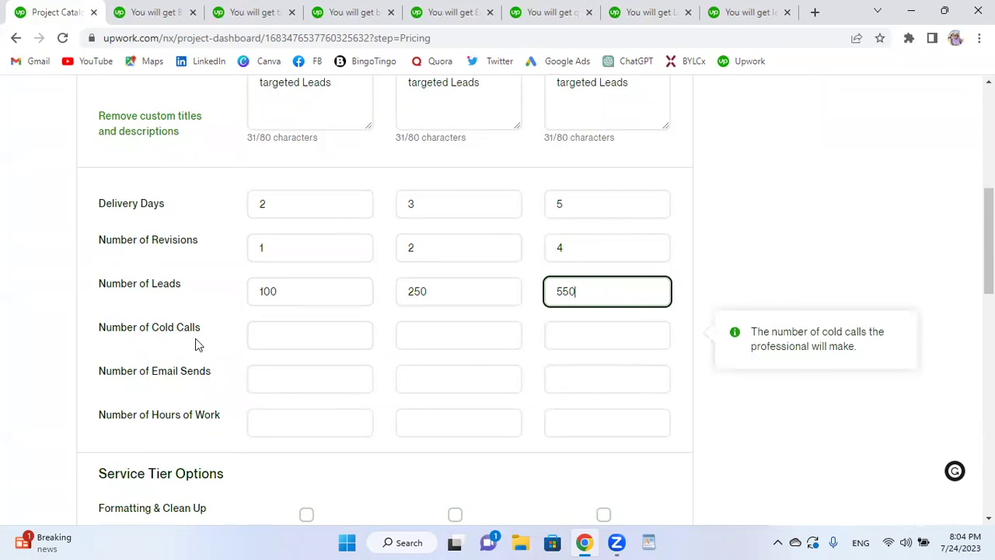
{"action": "mouse_move", "coordinate": [173, 373]}
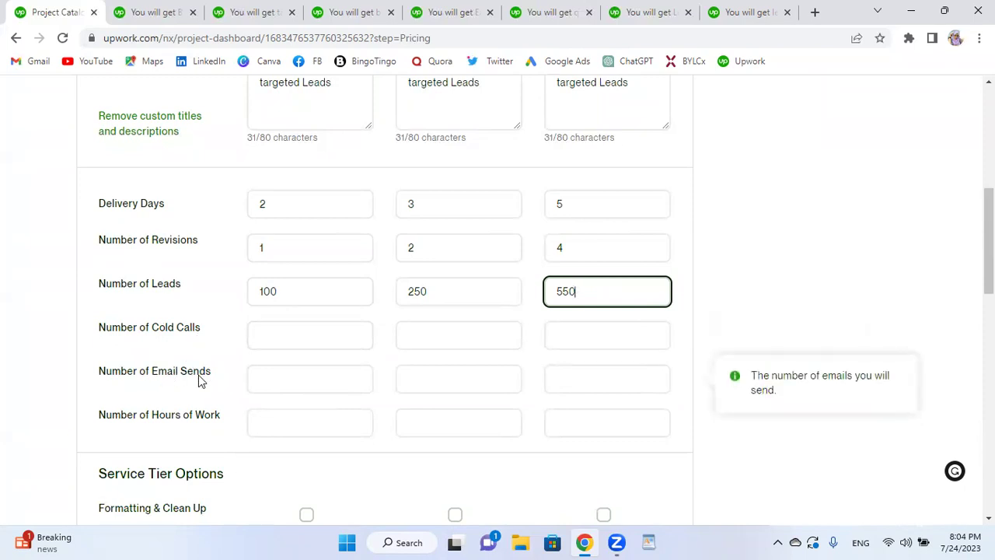
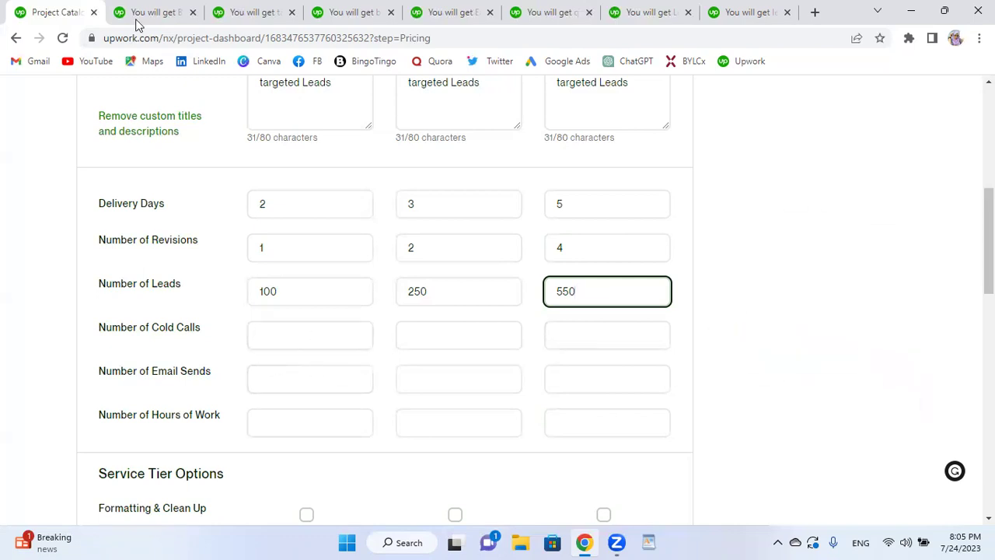
{"action": "left_click", "coordinate": [165, 11]}
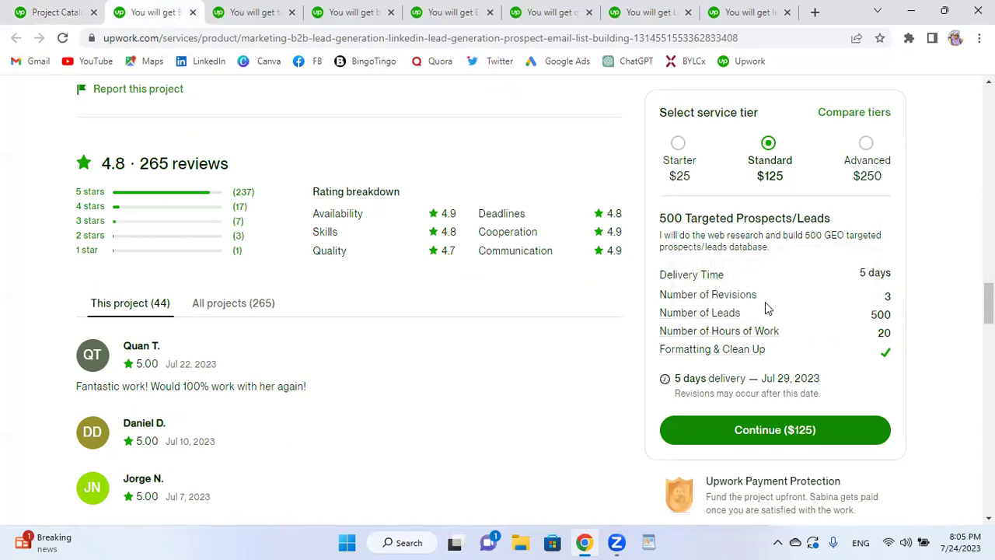
{"action": "left_click", "coordinate": [261, 9]}
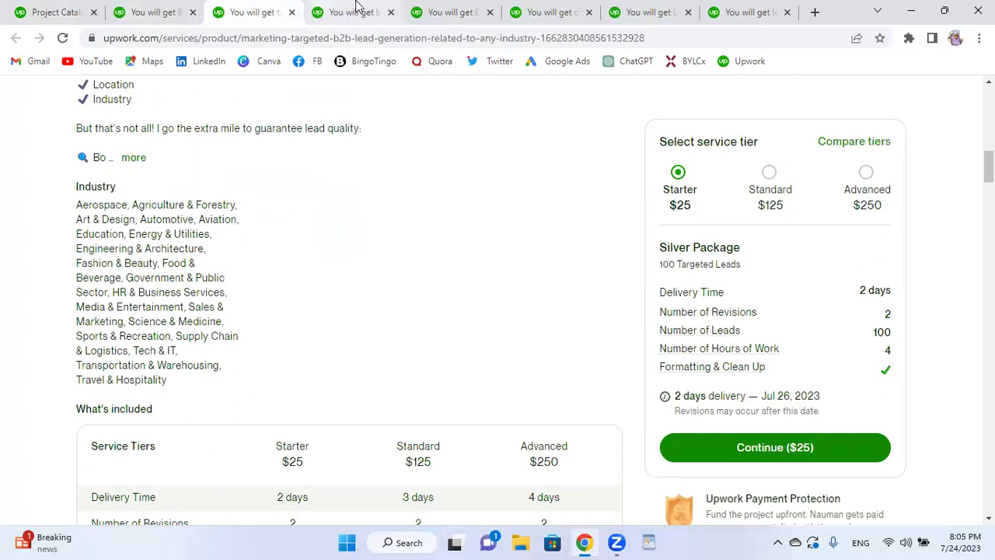
{"action": "key", "text": "ctrl+Tab"}
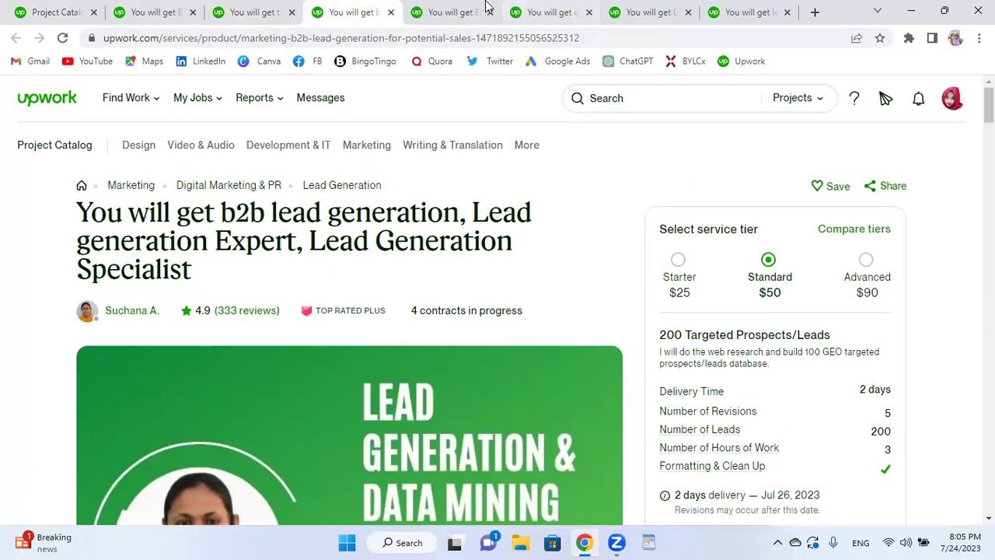
{"action": "left_click", "coordinate": [455, 9]}
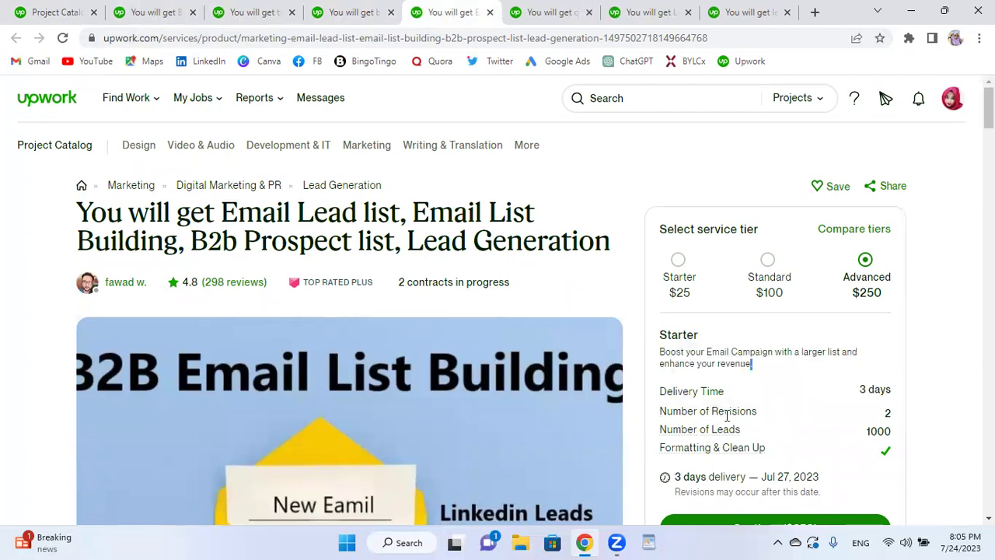
{"action": "left_click", "coordinate": [549, 14]}
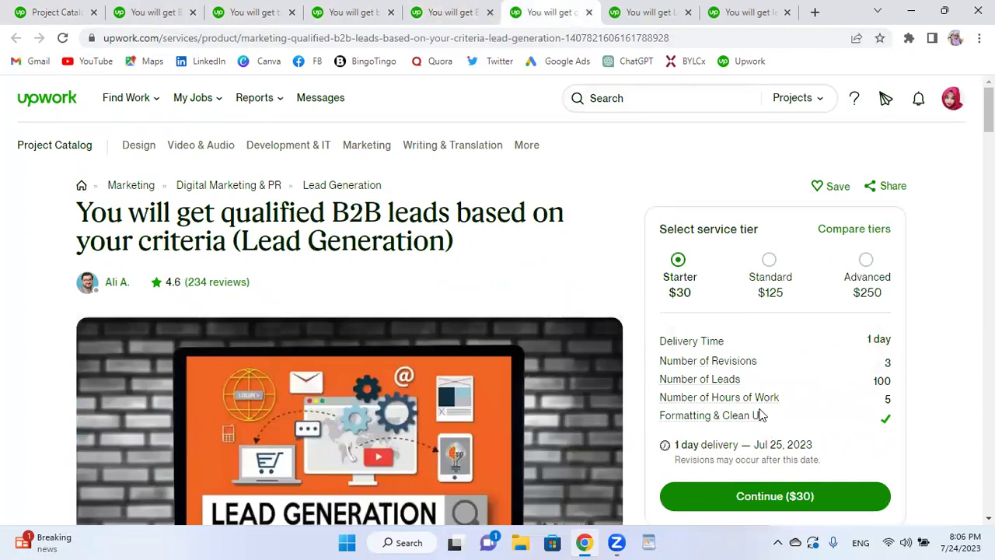
Return to the new project's pricing form and set the hours of work to 3 for Starter, 6 for Standard and 8 for Advanced
{"action": "left_click", "coordinate": [56, 11]}
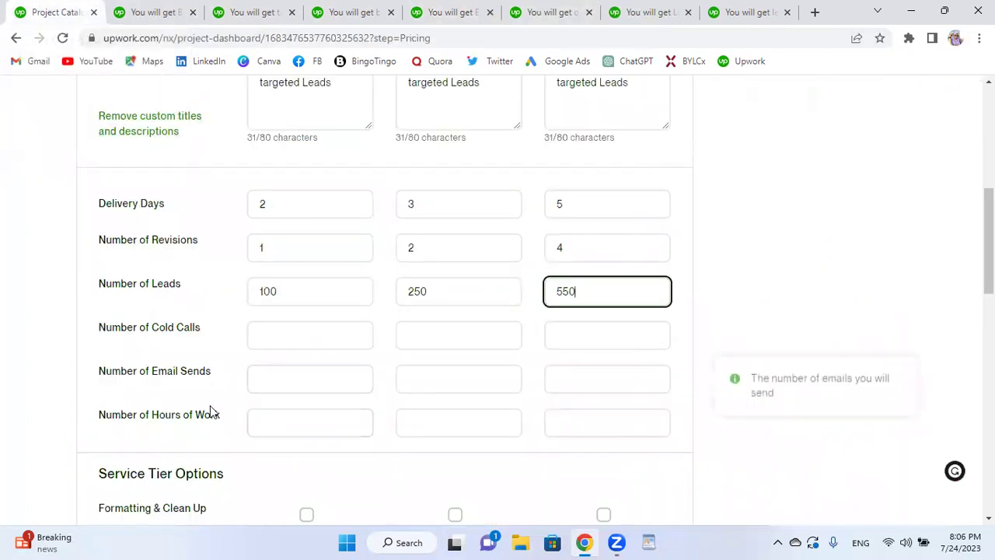
{"action": "scroll", "coordinate": [225, 242], "scroll_direction": "up", "scroll_amount": 1}
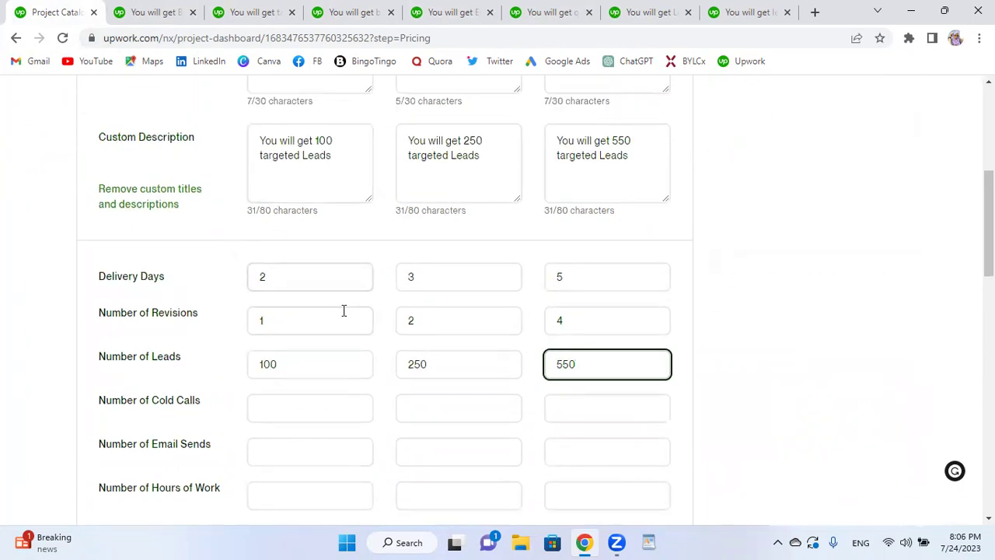
{"action": "scroll", "coordinate": [342, 311], "scroll_direction": "down", "scroll_amount": 2}
{"action": "scroll", "coordinate": [361, 284], "scroll_direction": "down", "scroll_amount": 1}
{"action": "left_click", "coordinate": [319, 273]}
{"action": "type", "text": "3"}
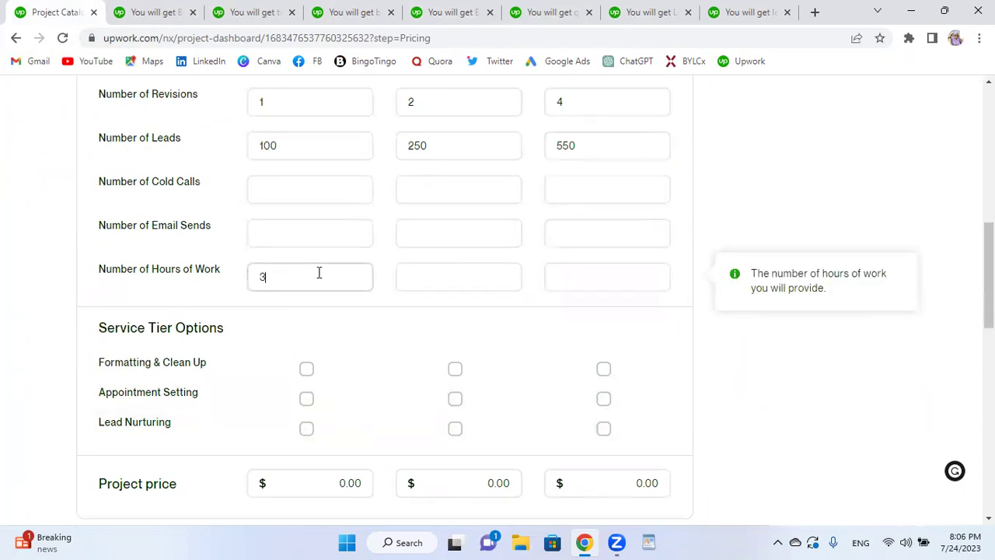
{"action": "left_click", "coordinate": [311, 299]}
{"action": "left_click", "coordinate": [460, 274]}
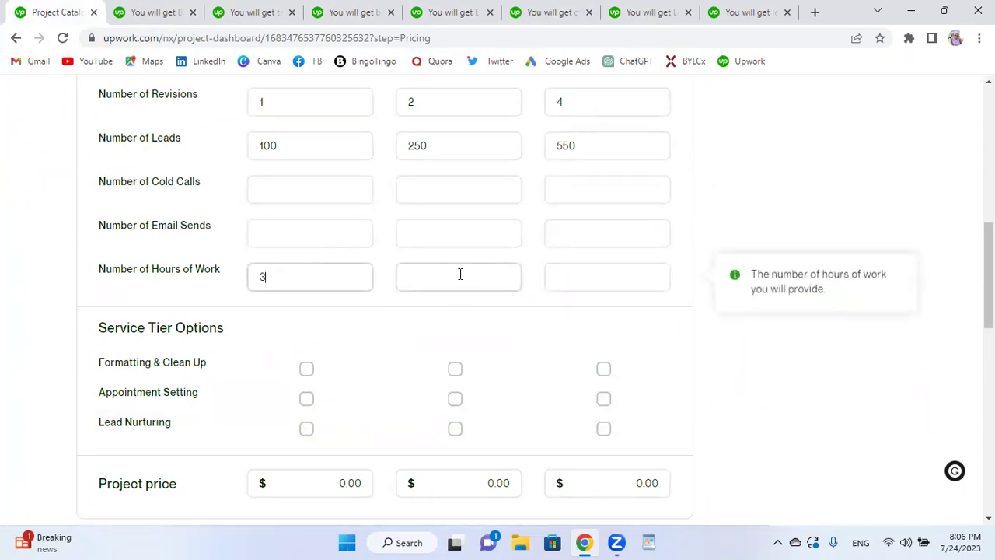
{"action": "type", "text": "6"}
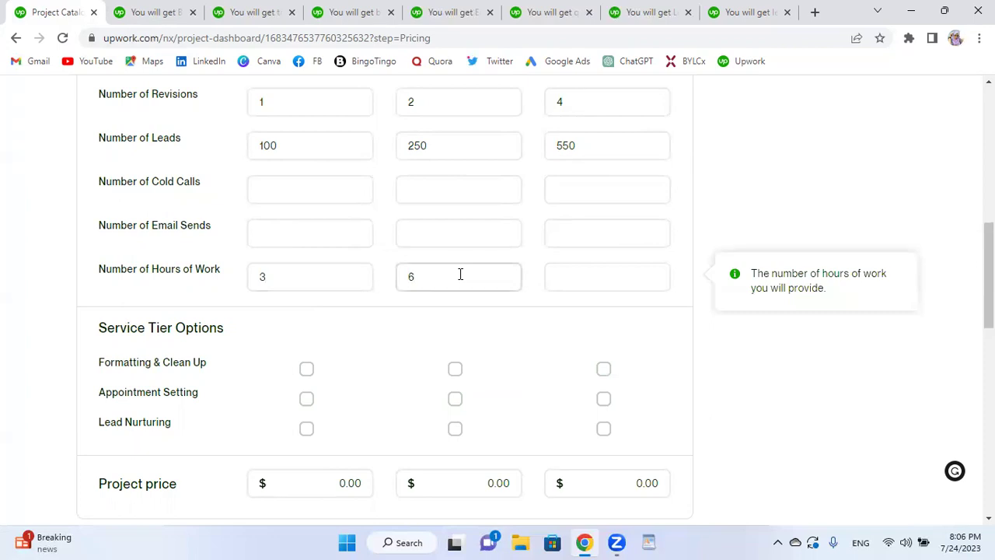
{"action": "left_click", "coordinate": [603, 277]}
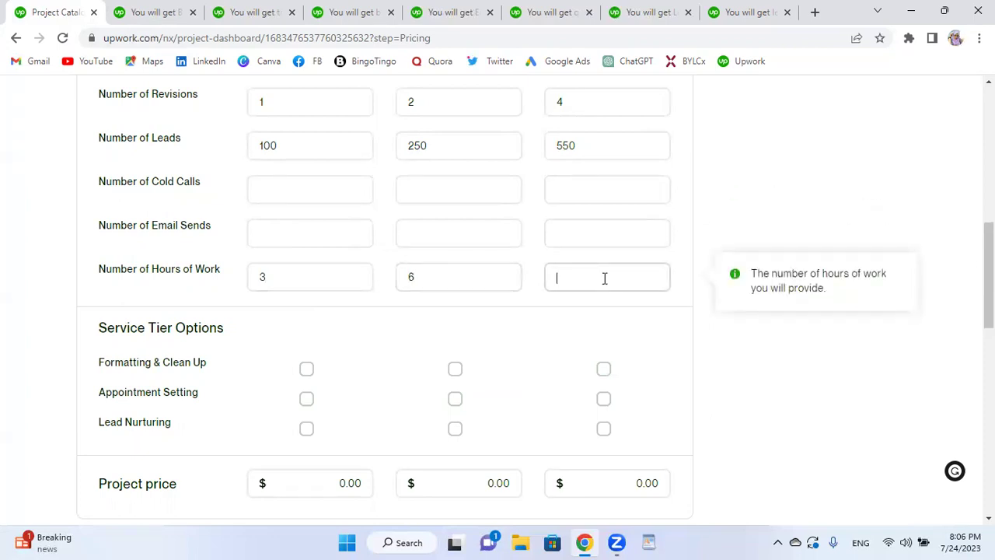
{"action": "type", "text": "8"}
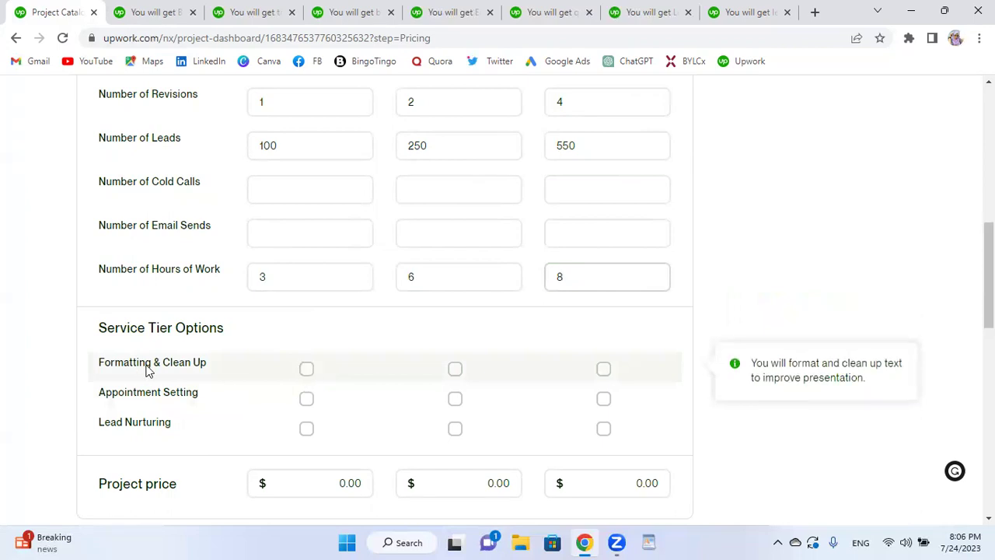
Include Formatting & Clean Up in all three tiers and change the Advanced tier's hours of work to 48
{"action": "left_click", "coordinate": [304, 369]}
{"action": "left_click", "coordinate": [454, 368]}
{"action": "left_click", "coordinate": [604, 369]}
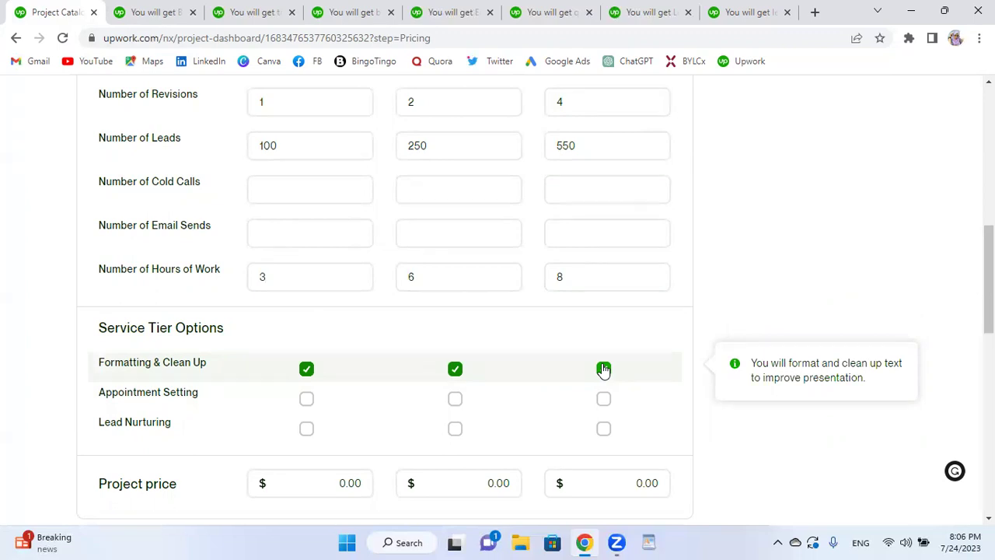
{"action": "double_click", "coordinate": [581, 279]}
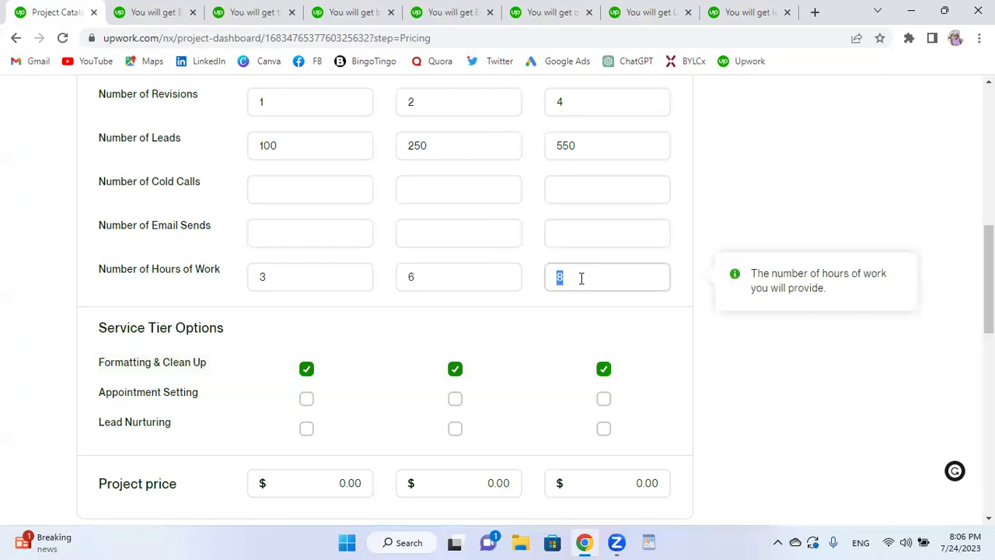
{"action": "type", "text": "48"}
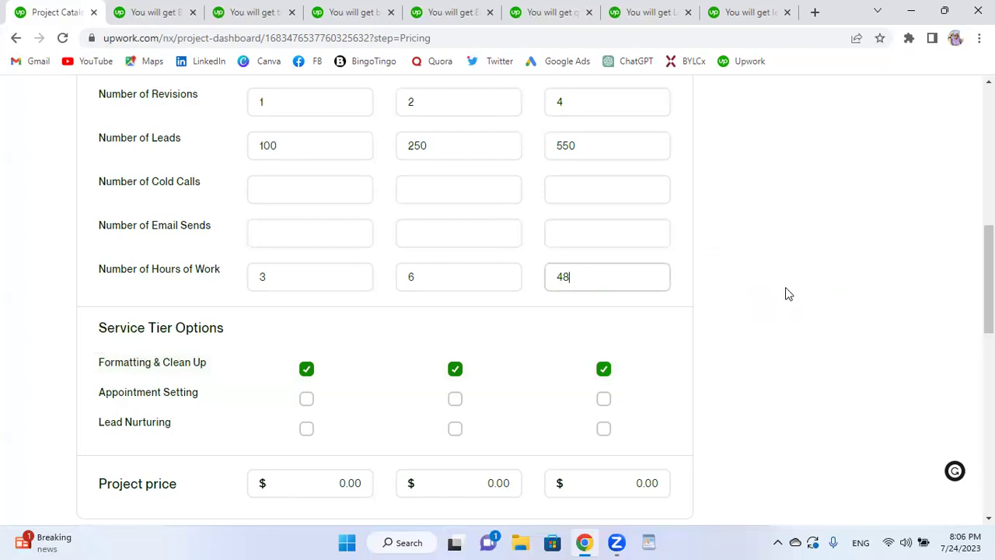
Check the Advanced tier's delivery days and change its number of hours of work to 12
{"action": "scroll", "coordinate": [647, 306], "scroll_direction": "up", "scroll_amount": 1}
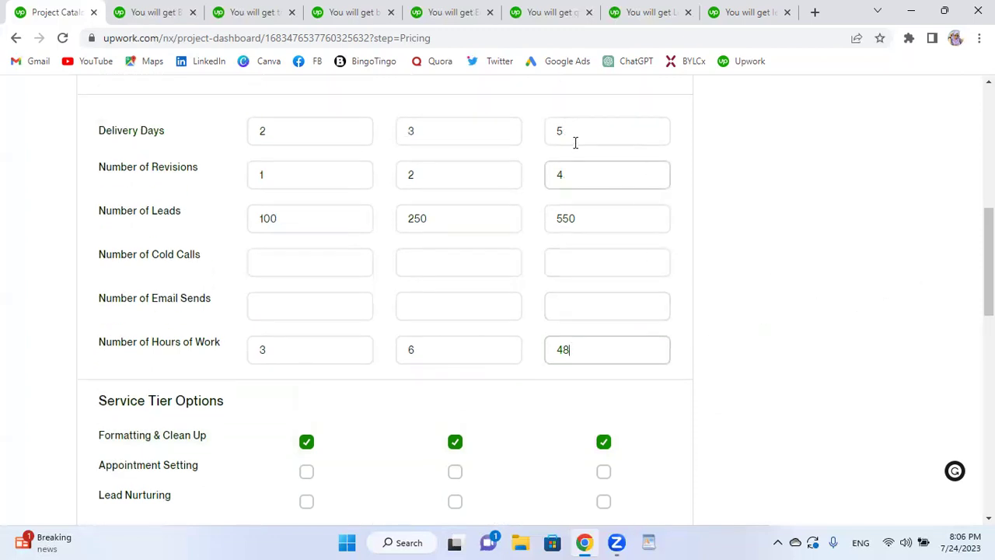
{"action": "left_click", "coordinate": [584, 129]}
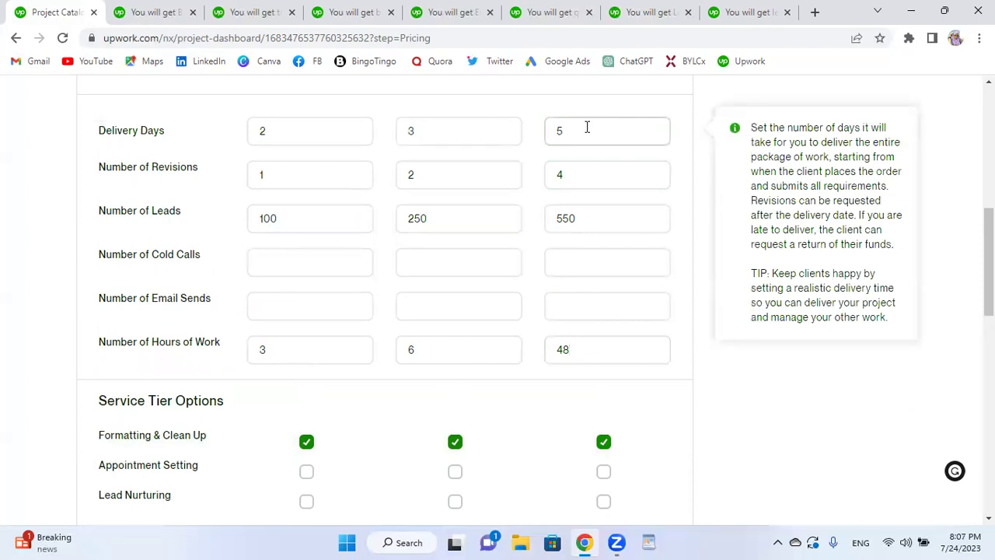
{"action": "left_click", "coordinate": [574, 349]}
{"action": "left_click_drag", "start_coordinate": [575, 349], "coordinate": [535, 347]}
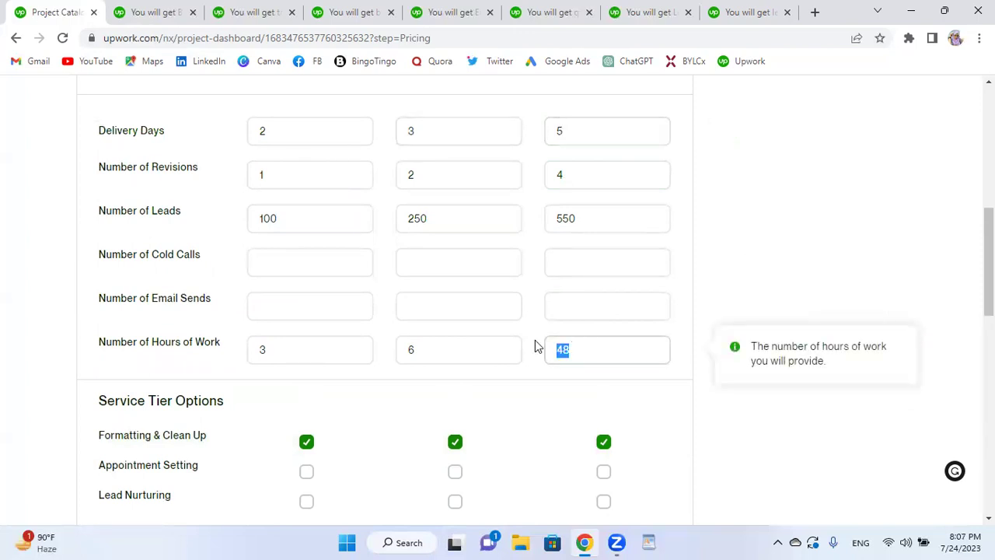
{"action": "double_click", "coordinate": [582, 132]}
{"action": "double_click", "coordinate": [589, 352]}
{"action": "key", "text": "BackSpace"}
{"action": "type", "text": "12"}
Set the project price to $25 for the Starter tier and $50 for the Standard tier
{"action": "scroll", "coordinate": [774, 421], "scroll_direction": "down", "scroll_amount": 1}
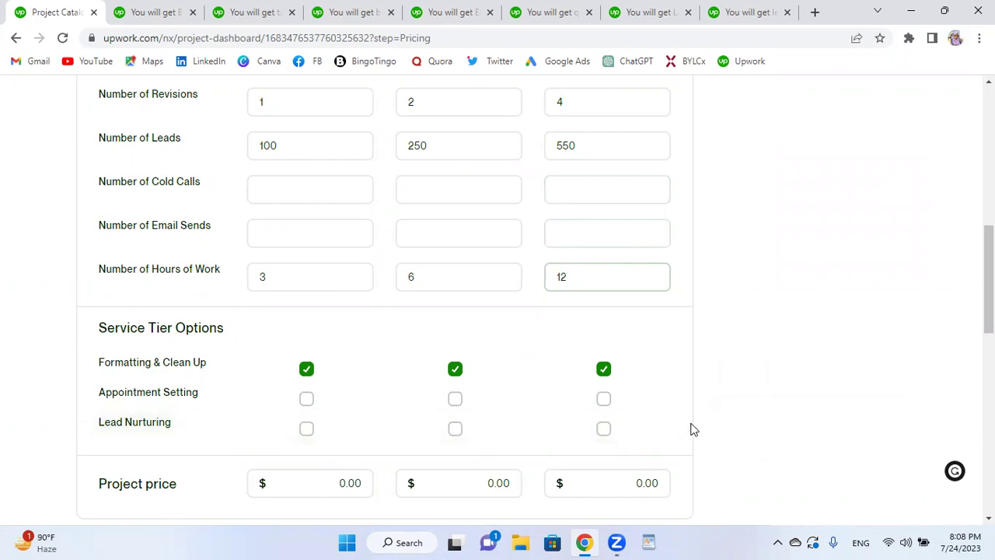
{"action": "scroll", "coordinate": [467, 433], "scroll_direction": "down", "scroll_amount": 1}
{"action": "left_click", "coordinate": [298, 410]}
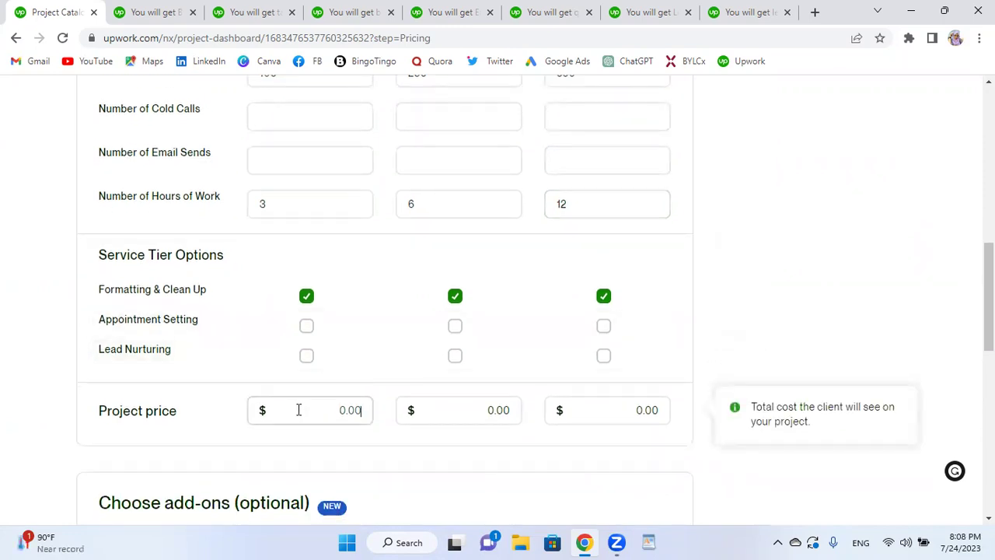
{"action": "type", "text": "25"}
{"action": "left_click", "coordinate": [455, 413]}
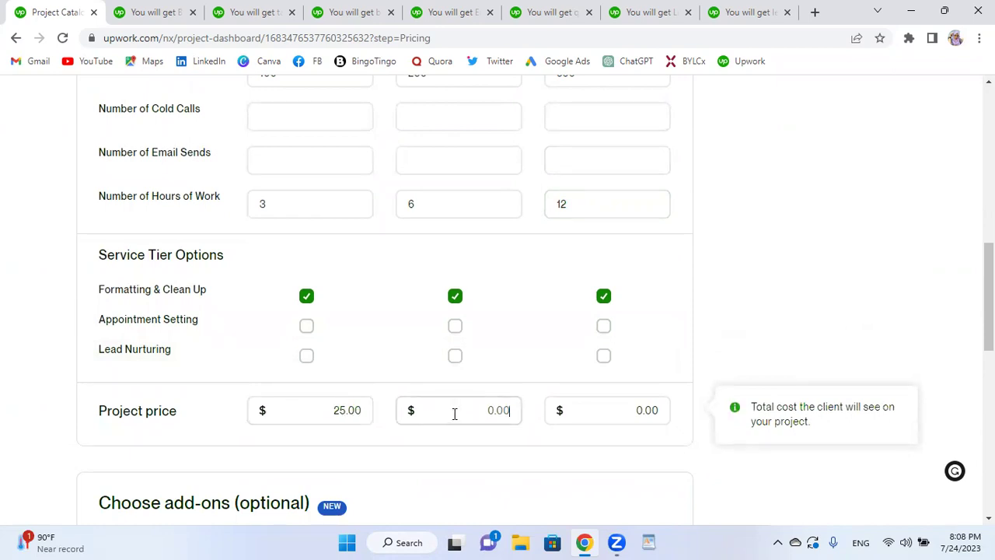
{"action": "type", "text": "50"}
Review the number of leads in each tier and open the Advanced tier's project price for editing
{"action": "left_click", "coordinate": [595, 411]}
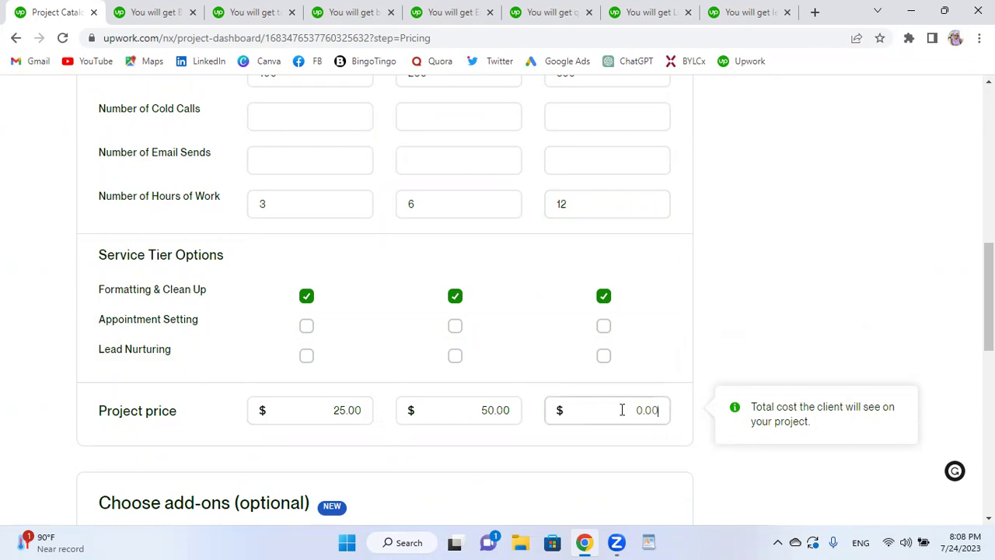
{"action": "scroll", "coordinate": [622, 412], "scroll_direction": "up", "scroll_amount": 2}
{"action": "left_click", "coordinate": [595, 217]}
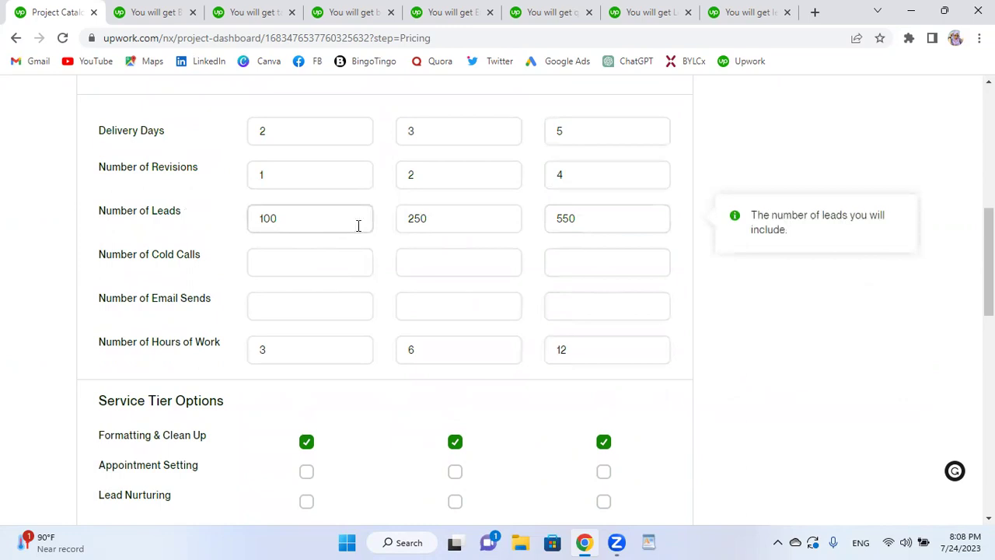
{"action": "scroll", "coordinate": [660, 443], "scroll_direction": "down", "scroll_amount": 1}
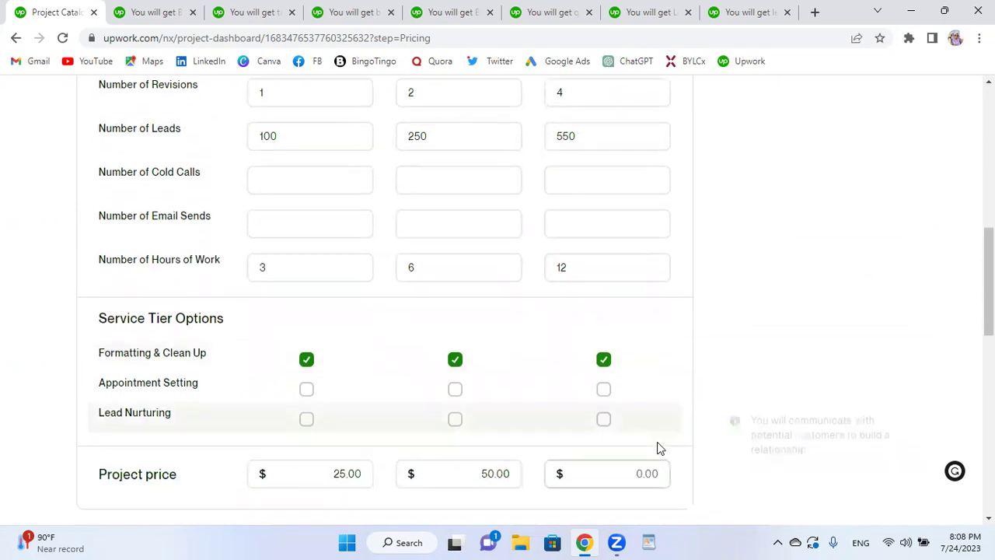
{"action": "scroll", "coordinate": [657, 467], "scroll_direction": "down", "scroll_amount": 1}
{"action": "left_click", "coordinate": [595, 404]}
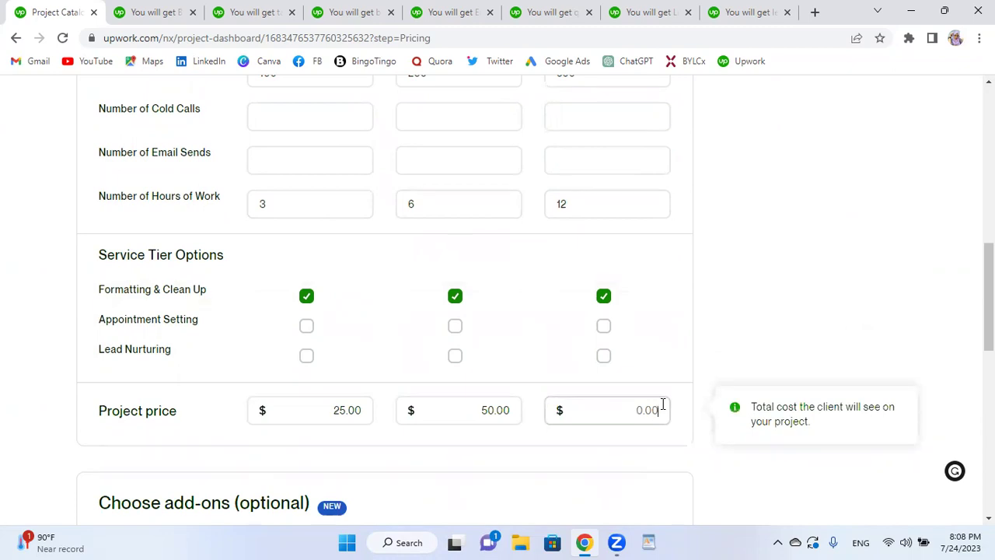
{"action": "scroll", "coordinate": [661, 406], "scroll_direction": "up", "scroll_amount": 1}
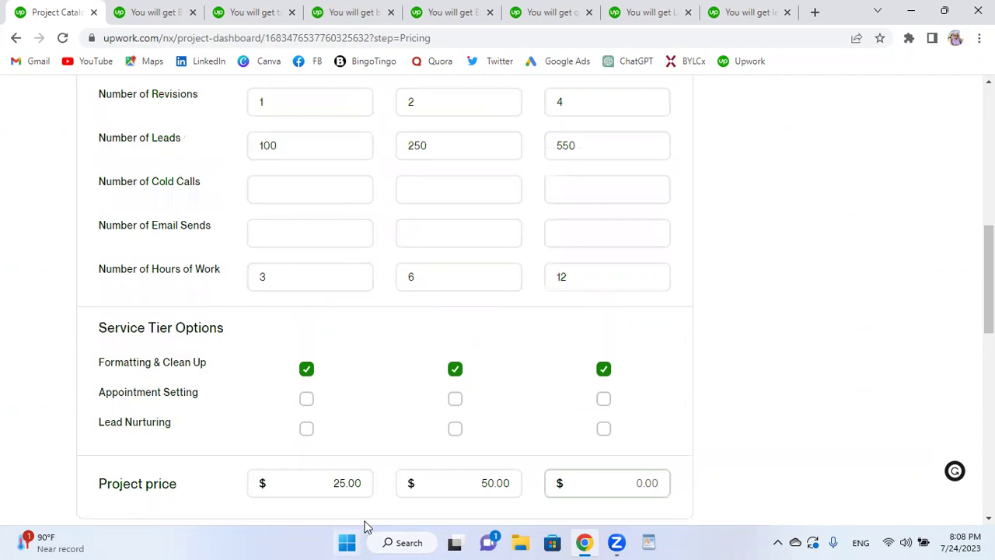
Set the Advanced tier's project price to $110
{"action": "left_click", "coordinate": [604, 486]}
{"action": "type", "text": "110"}
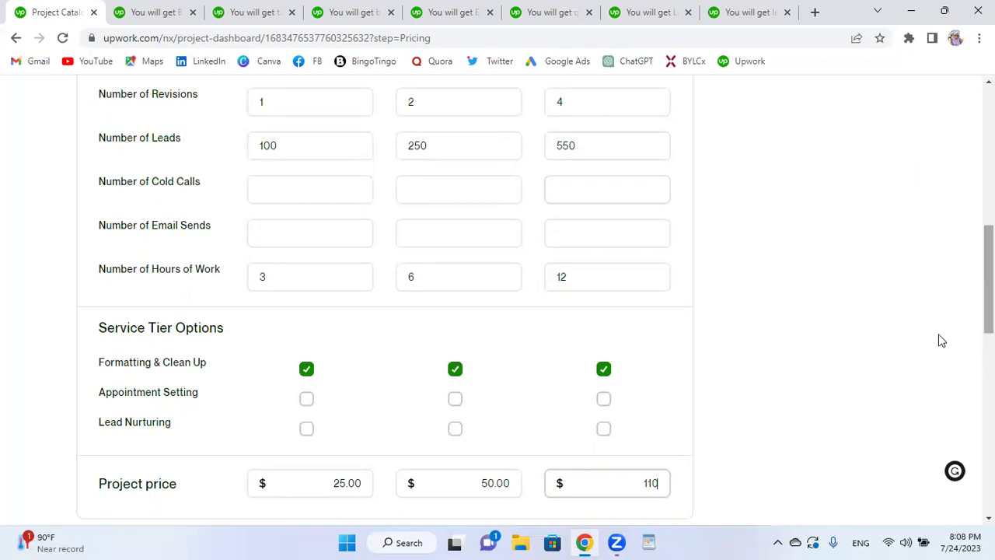
{"action": "scroll", "coordinate": [497, 299], "scroll_direction": "down", "scroll_amount": 4}
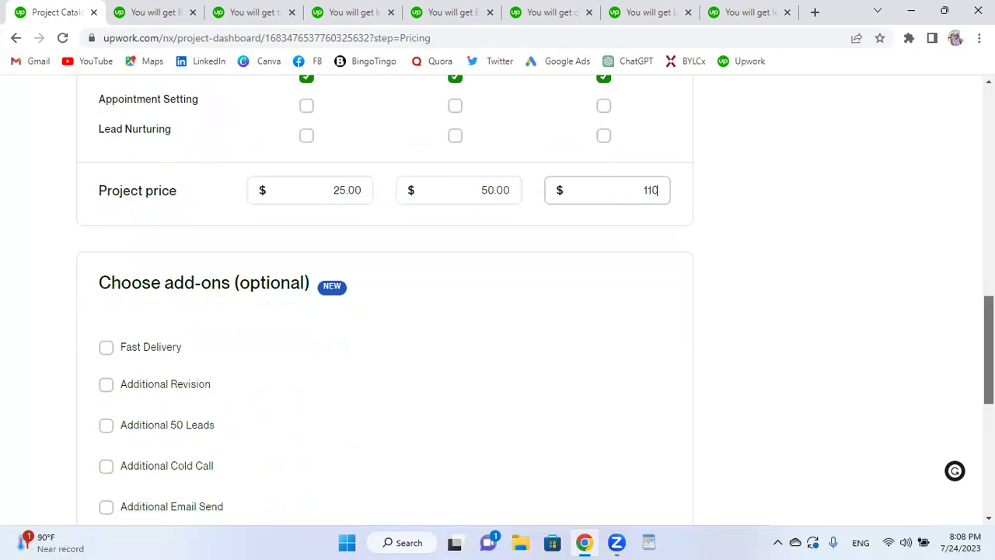
{"action": "scroll", "coordinate": [673, 211], "scroll_direction": "up", "scroll_amount": 1}
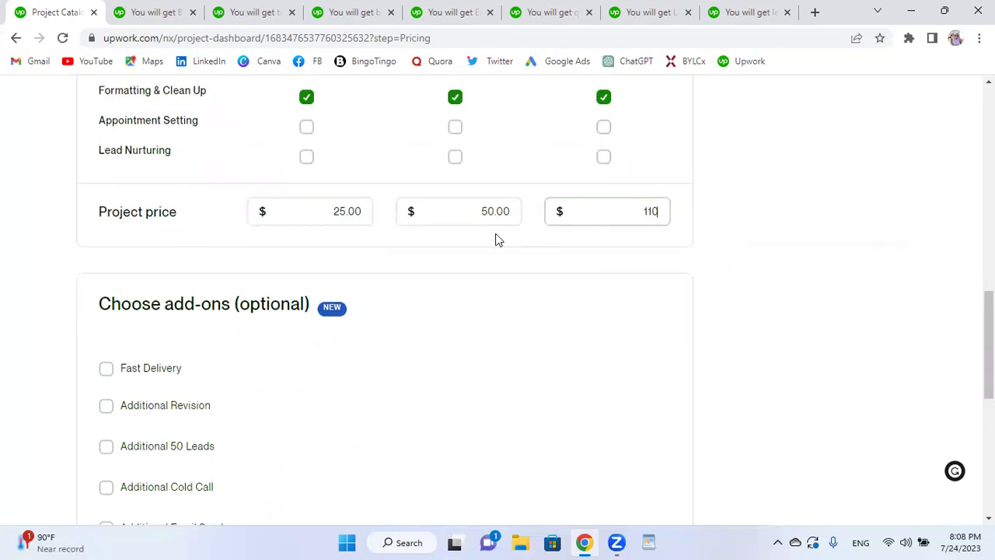
{"action": "scroll", "coordinate": [506, 211], "scroll_direction": "up", "scroll_amount": 4}
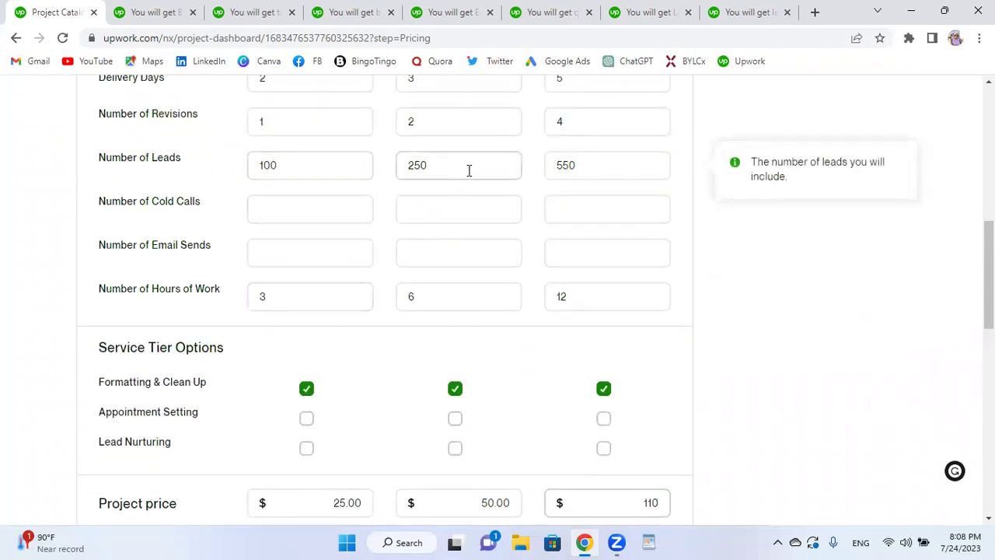
{"action": "scroll", "coordinate": [494, 264], "scroll_direction": "down", "scroll_amount": 1}
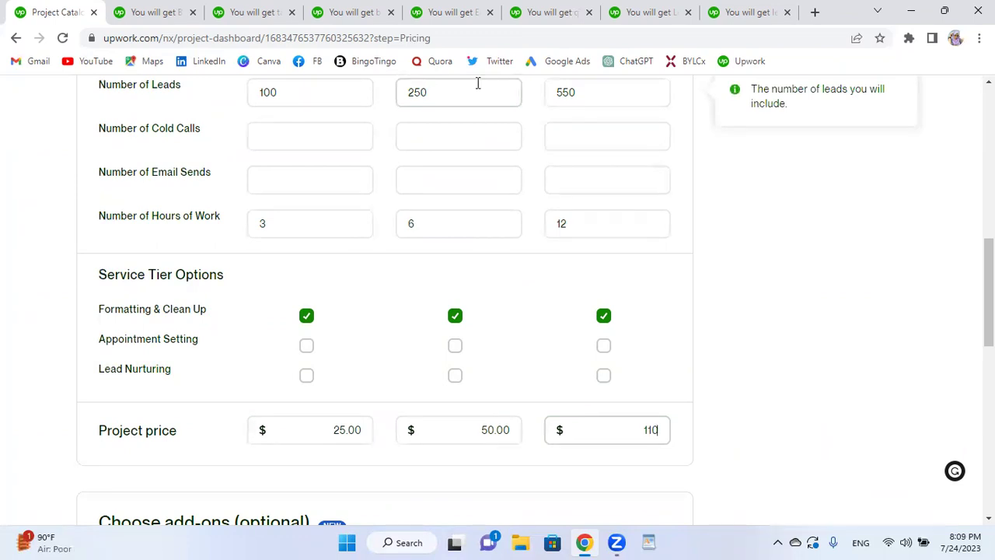
Re-enter the Standard tier's project price as $50
{"action": "left_click", "coordinate": [485, 430]}
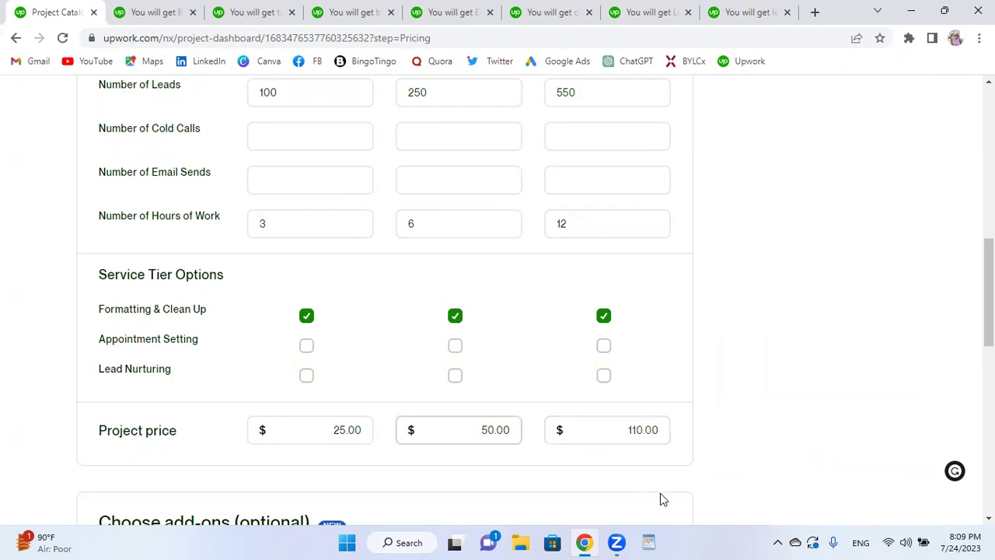
{"action": "key", "text": "BackSpace"}
{"action": "type", "text": "5"}
{"action": "scroll", "coordinate": [795, 266], "scroll_direction": "down", "scroll_amount": 1}
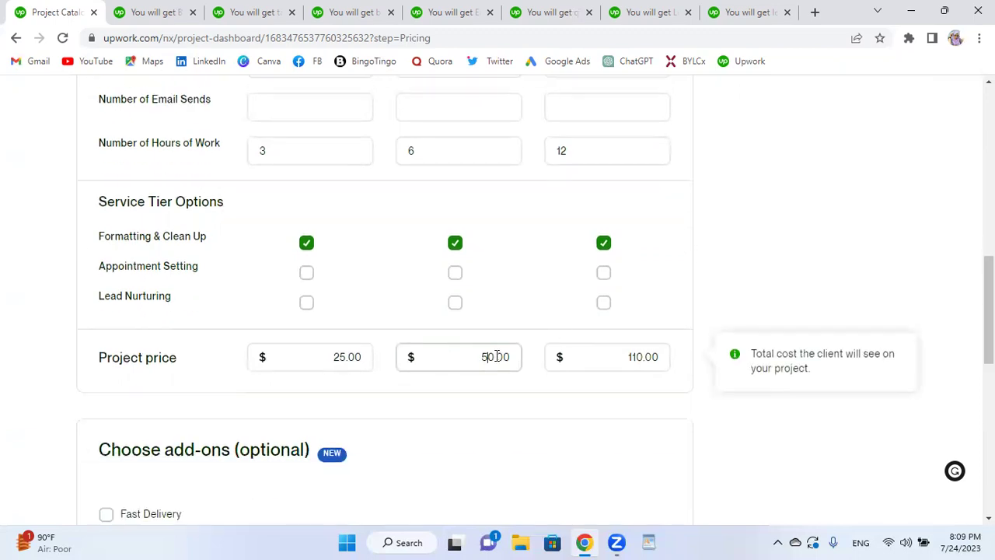
{"action": "scroll", "coordinate": [477, 214], "scroll_direction": "up", "scroll_amount": 1}
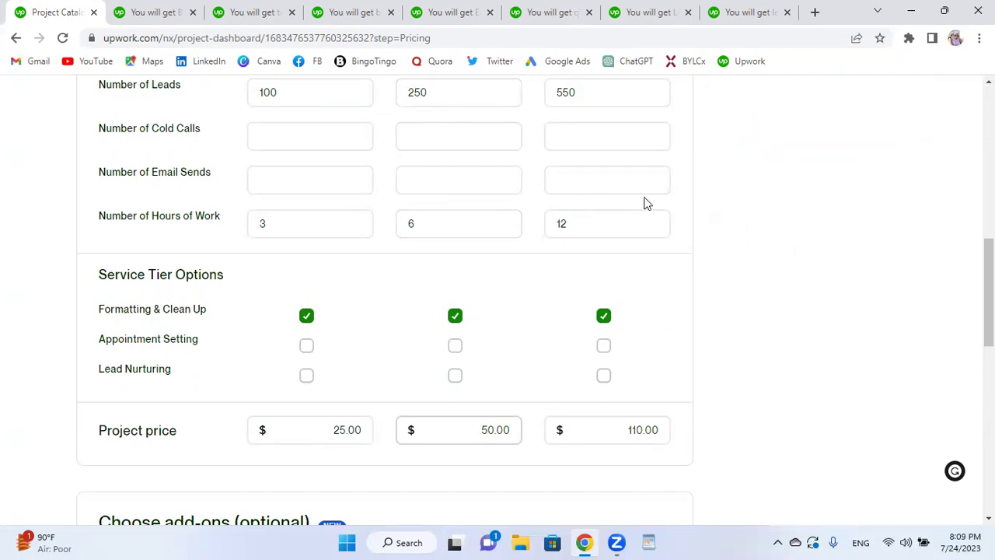
Enable the Fast Delivery add-on for the project
{"action": "scroll", "coordinate": [820, 233], "scroll_direction": "down", "scroll_amount": 3}
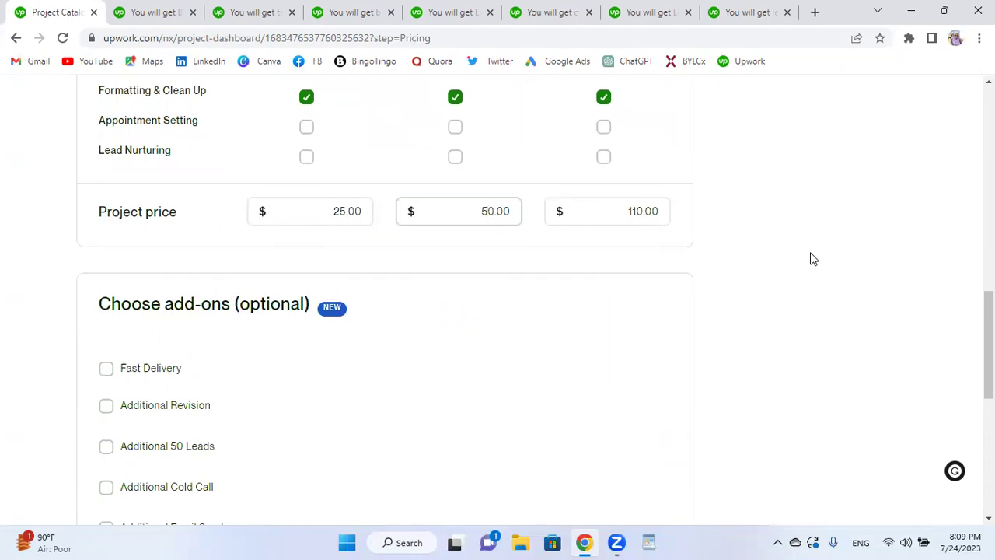
{"action": "scroll", "coordinate": [814, 259], "scroll_direction": "down", "scroll_amount": 1}
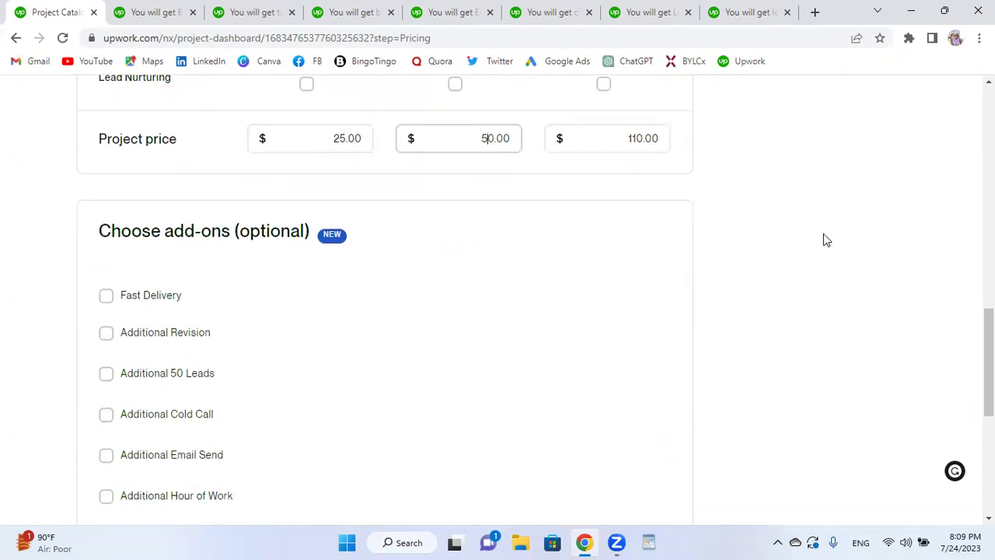
{"action": "left_click", "coordinate": [108, 300]}
{"action": "left_click", "coordinate": [317, 365]}
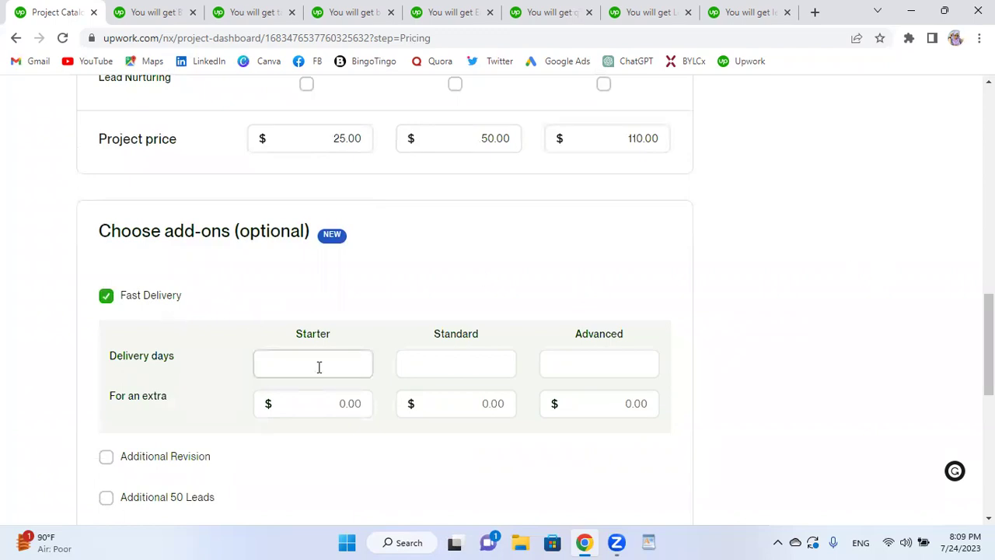
{"action": "left_click", "coordinate": [392, 358]}
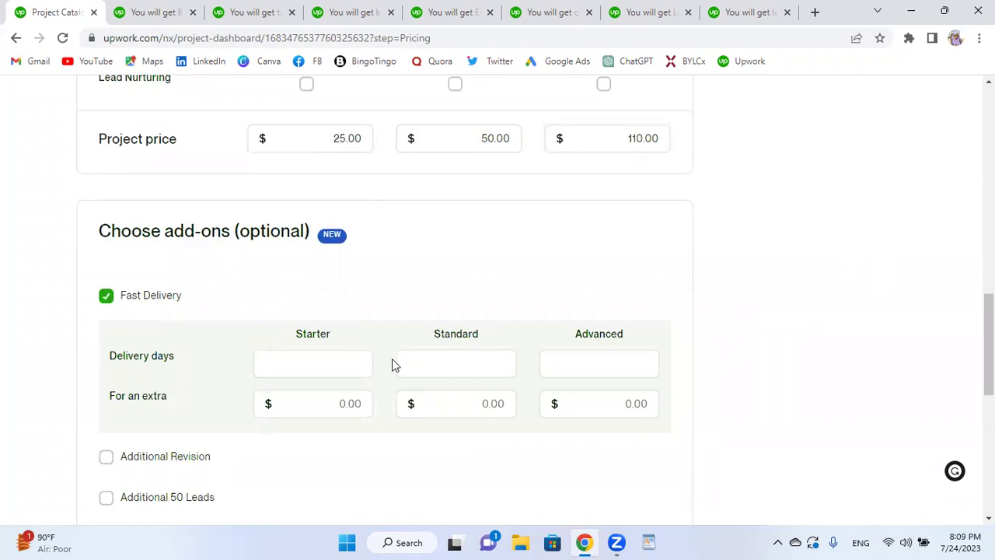
Set the Starter tier's fast delivery to 1 day for an extra $10
{"action": "scroll", "coordinate": [369, 340], "scroll_direction": "up", "scroll_amount": 5}
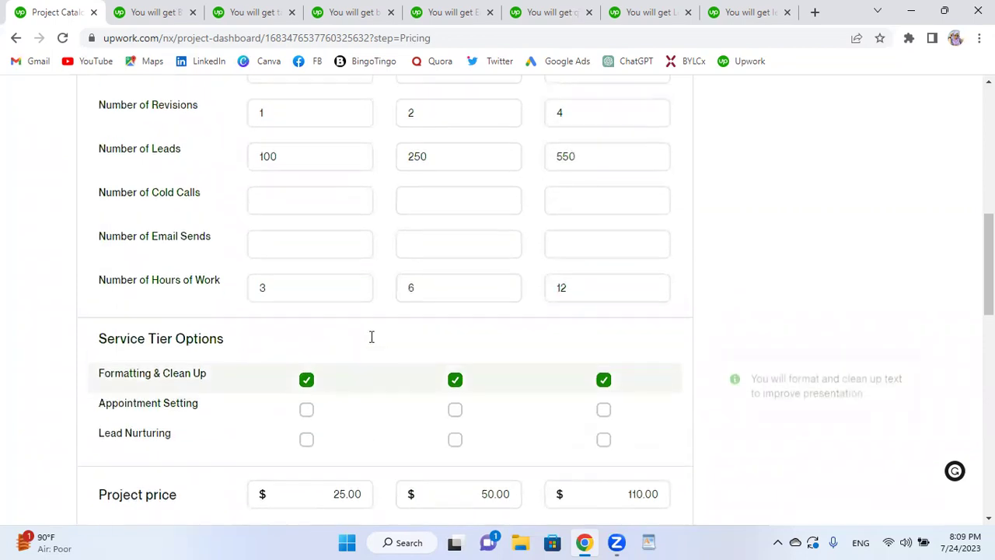
{"action": "scroll", "coordinate": [371, 336], "scroll_direction": "up", "scroll_amount": 2}
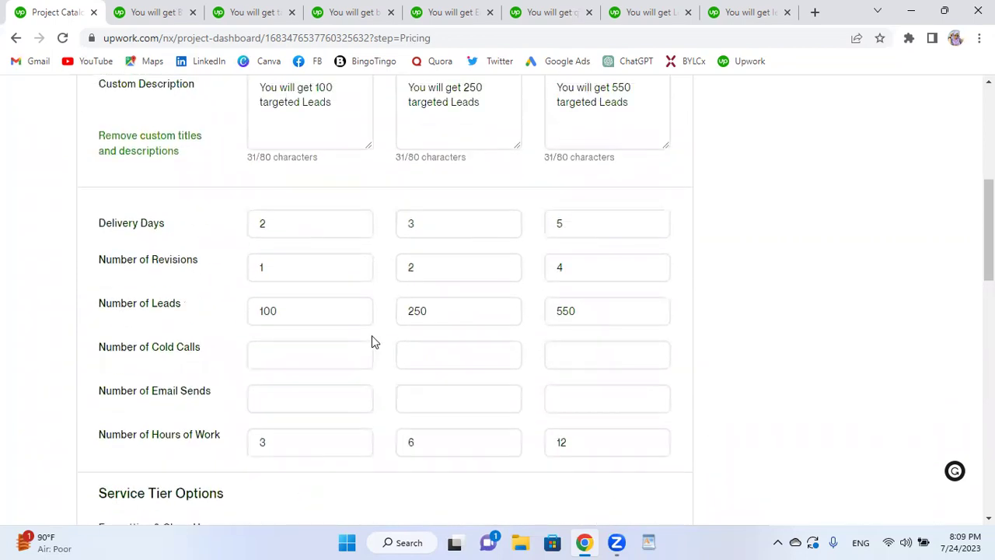
{"action": "scroll", "coordinate": [372, 336], "scroll_direction": "down", "scroll_amount": 5}
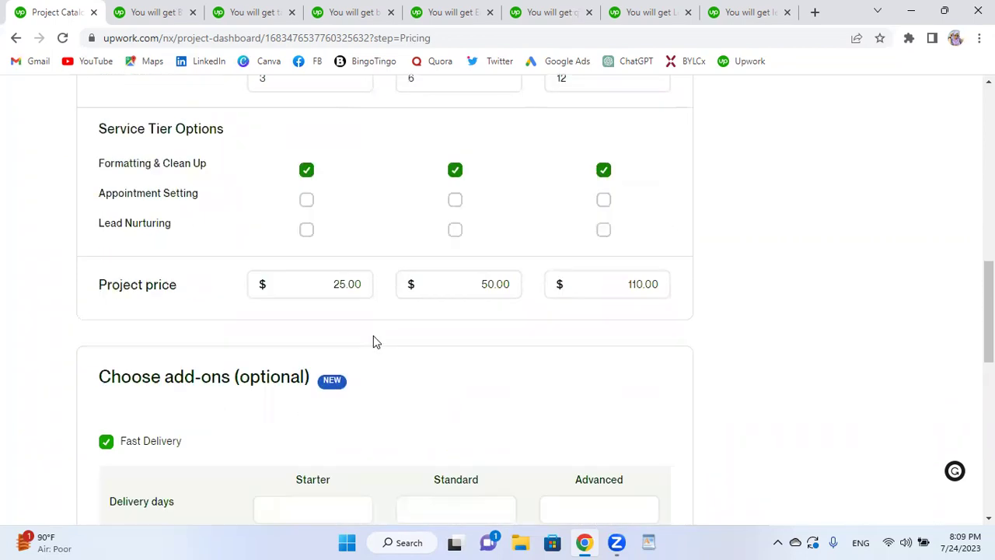
{"action": "scroll", "coordinate": [374, 342], "scroll_direction": "down", "scroll_amount": 1}
{"action": "left_click", "coordinate": [315, 433]}
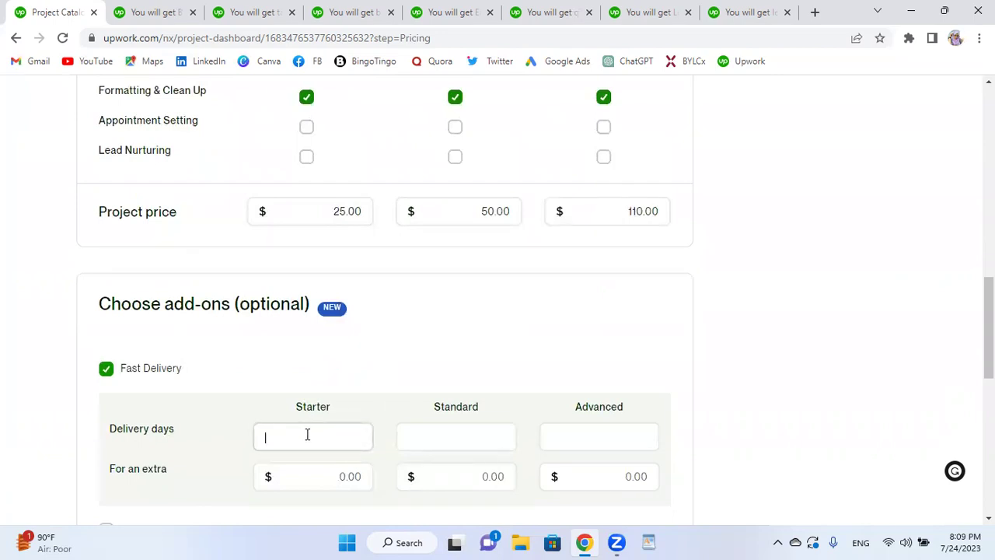
{"action": "type", "text": "1"}
{"action": "left_click", "coordinate": [348, 476]}
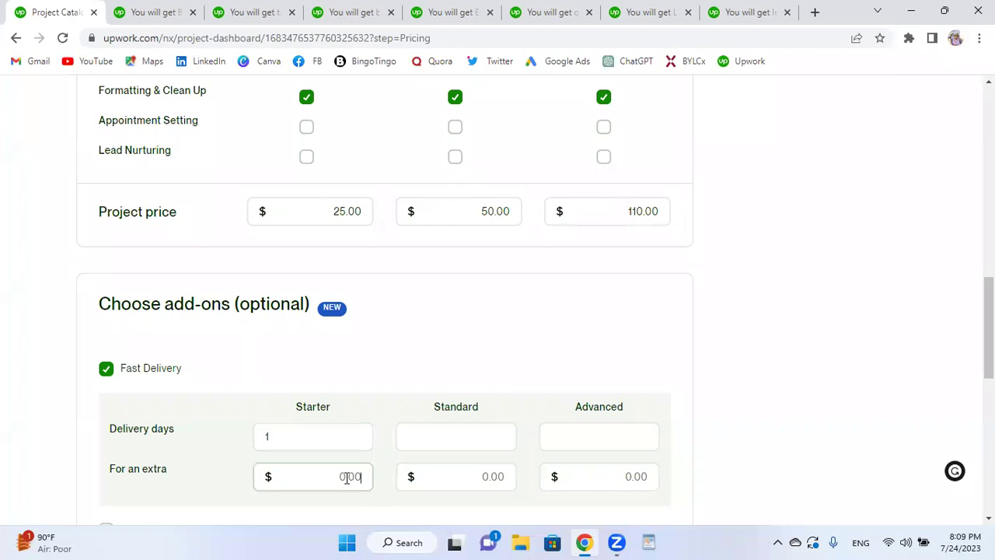
{"action": "type", "text": "10"}
Set the Standard tier's fast delivery to 1 day for an extra $20
{"action": "left_click", "coordinate": [467, 437]}
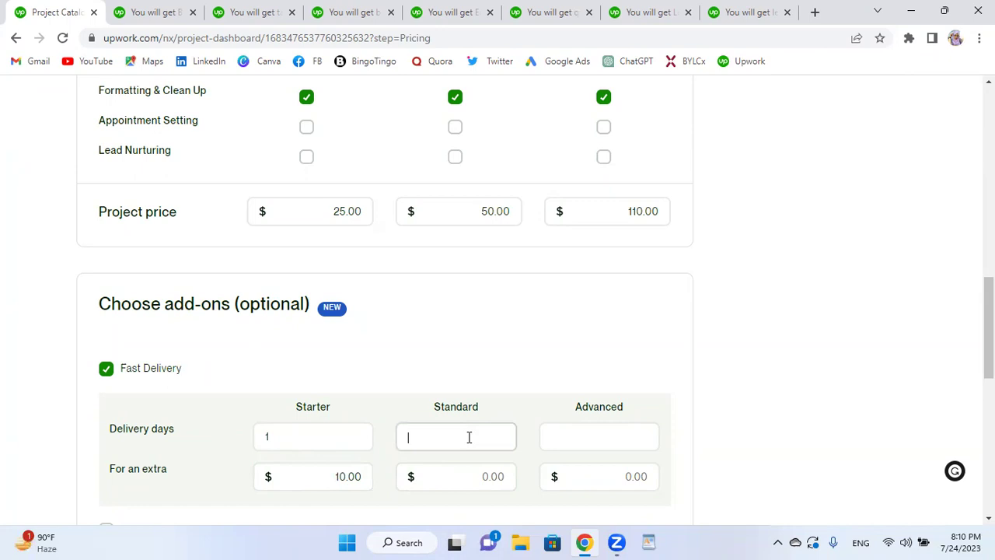
{"action": "type", "text": "1"}
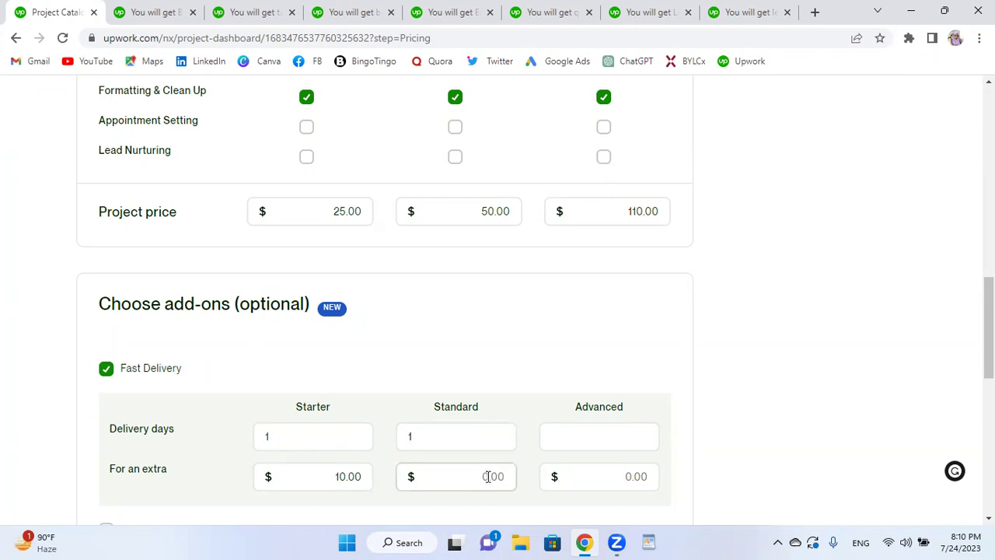
{"action": "double_click", "coordinate": [446, 436]}
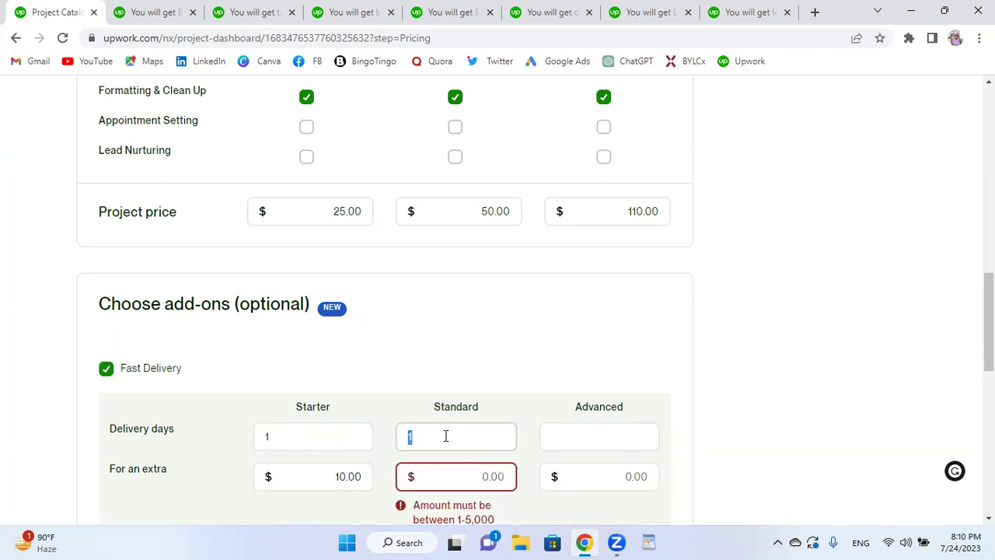
{"action": "scroll", "coordinate": [745, 347], "scroll_direction": "down", "scroll_amount": 1}
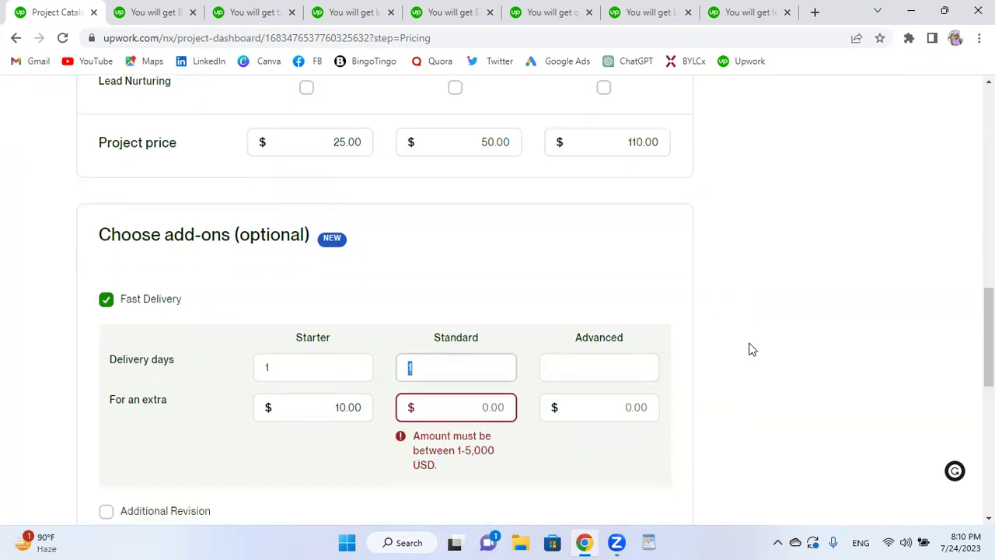
{"action": "left_click", "coordinate": [442, 376]}
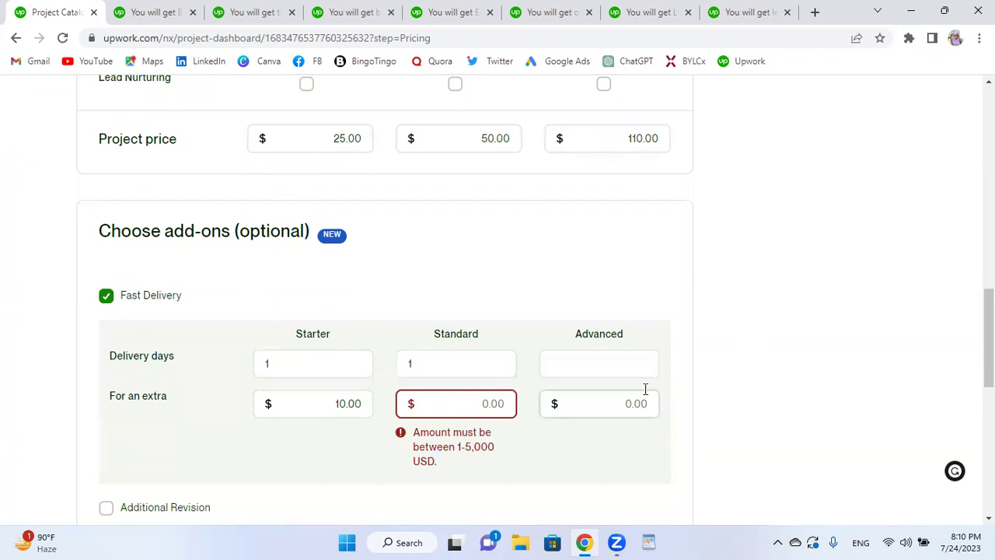
{"action": "type", "text": "20"}
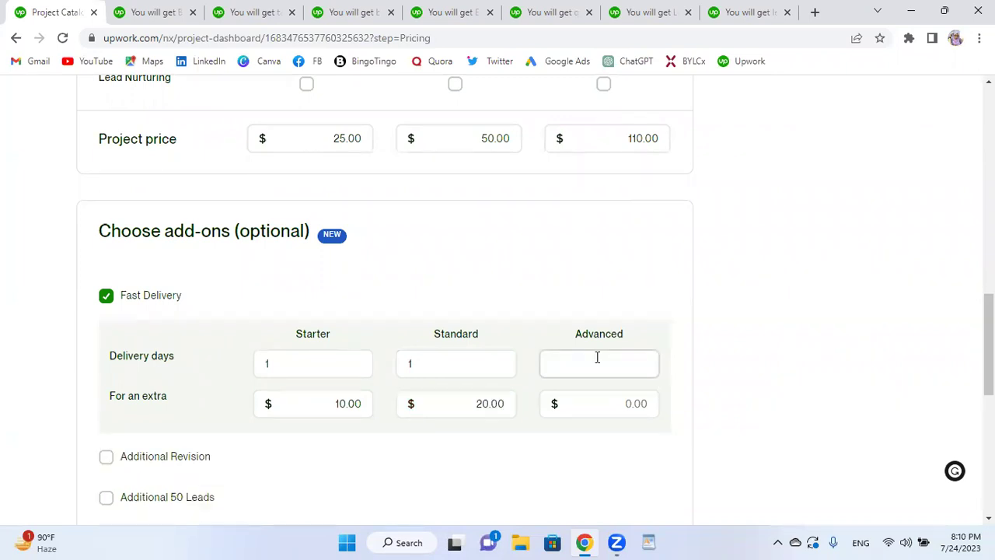
Set the Advanced tier's fast delivery to 2 days for an extra $50
{"action": "type", "text": "2"}
{"action": "left_click", "coordinate": [598, 405]}
{"action": "type", "text": "50"}
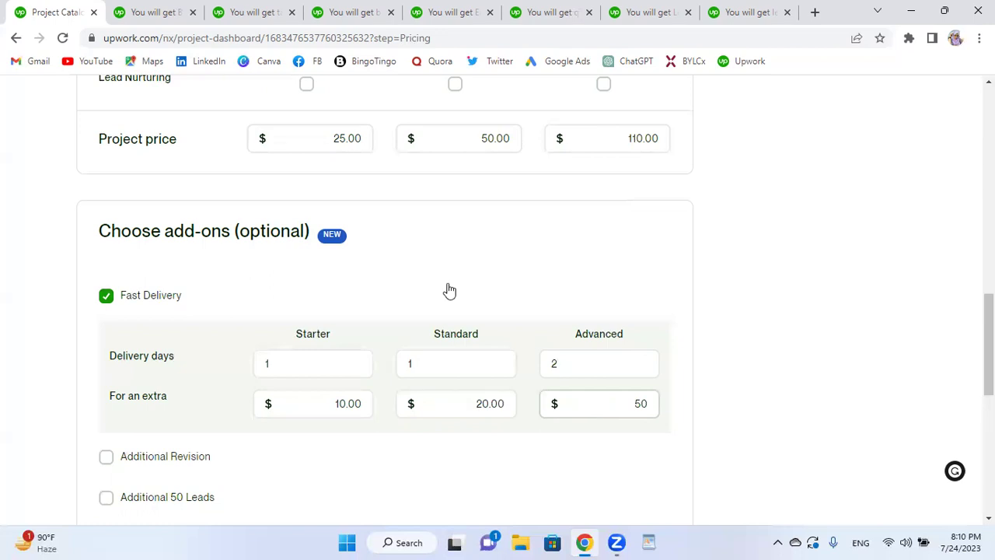
Change the Standard tier's extra charge for fast delivery to $25
{"action": "left_click", "coordinate": [481, 403]}
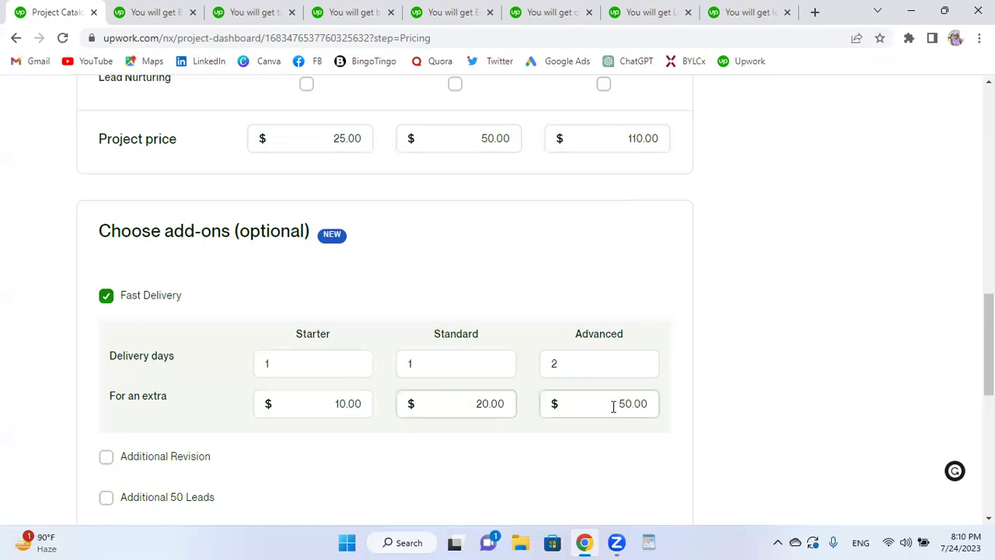
{"action": "key", "text": "Delete"}
{"action": "type", "text": "5"}
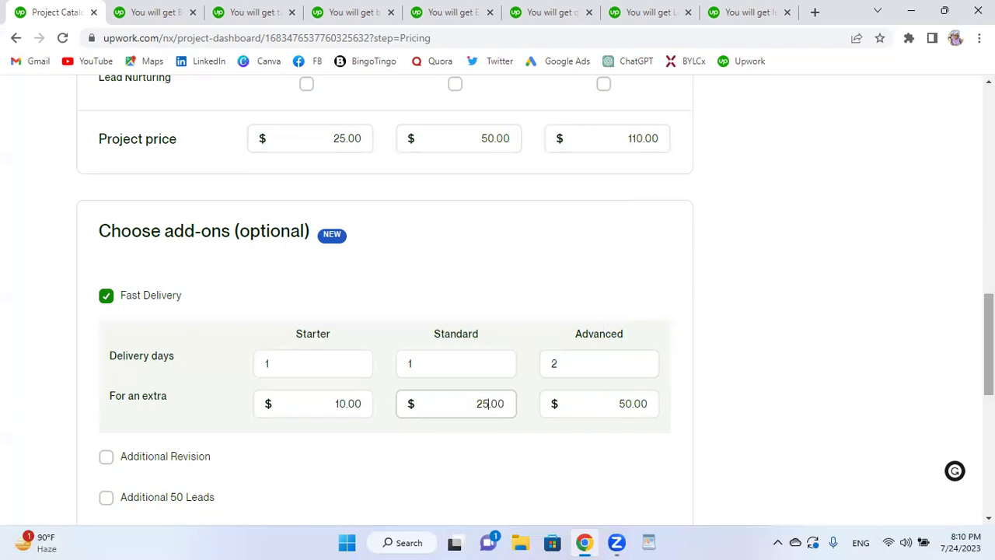
Enable the Additional Revision add-on with an extra charge of $5
{"action": "scroll", "coordinate": [625, 360], "scroll_direction": "down", "scroll_amount": 1}
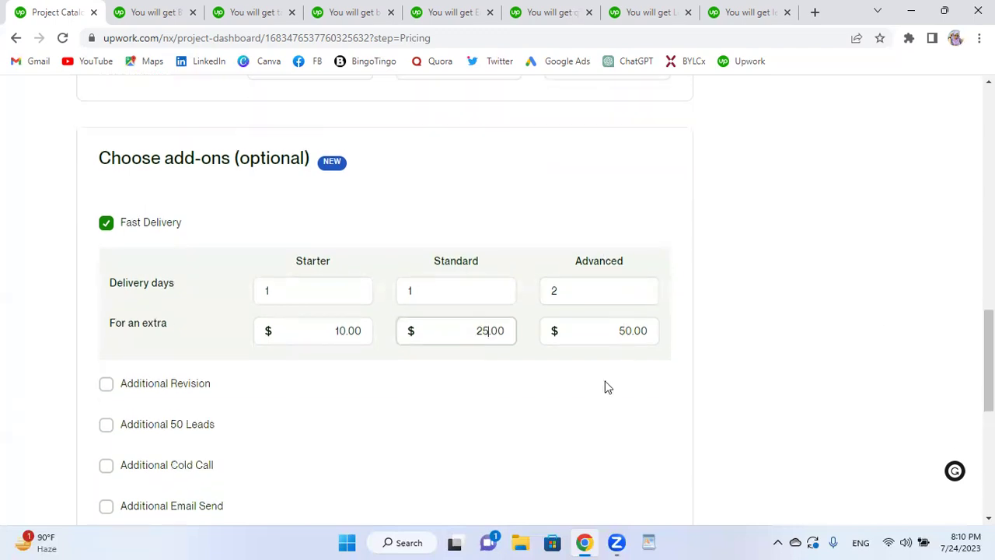
{"action": "left_click", "coordinate": [103, 385]}
{"action": "left_click", "coordinate": [296, 393]}
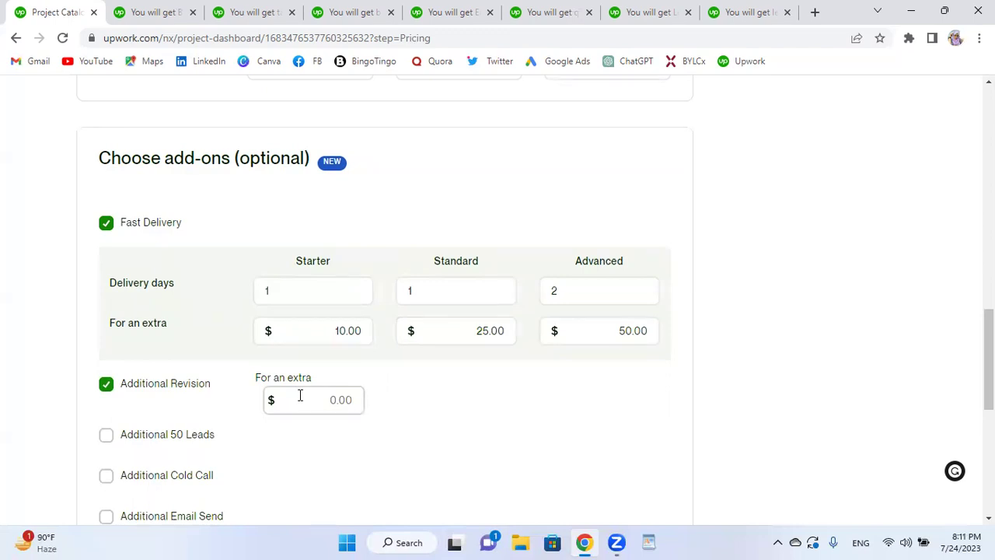
{"action": "type", "text": "5"}
Enable the Additional 50 Leads add-on with 1 additional day and an extra charge of $10
{"action": "left_click", "coordinate": [107, 438]}
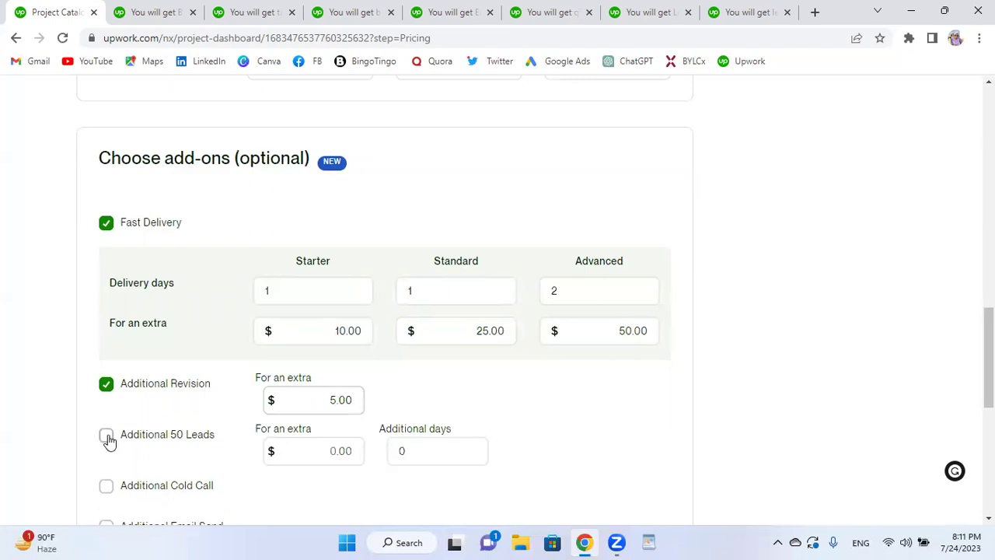
{"action": "scroll", "coordinate": [466, 342], "scroll_direction": "down", "scroll_amount": 1}
{"action": "left_click", "coordinate": [350, 372]}
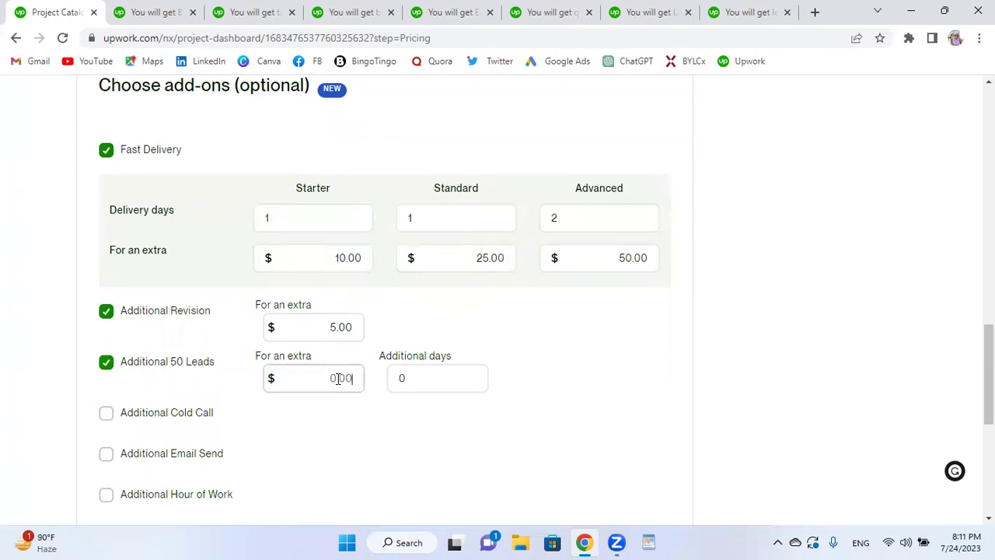
{"action": "type", "text": "5"}
{"action": "left_click", "coordinate": [438, 378]}
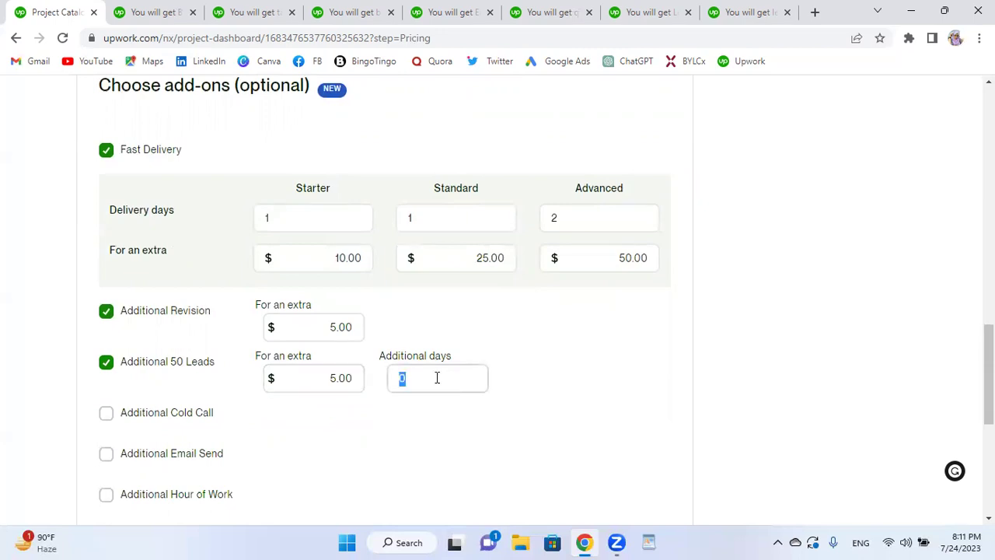
{"action": "type", "text": "1"}
{"action": "left_click", "coordinate": [333, 378]}
{"action": "key", "text": "BackSpace"}
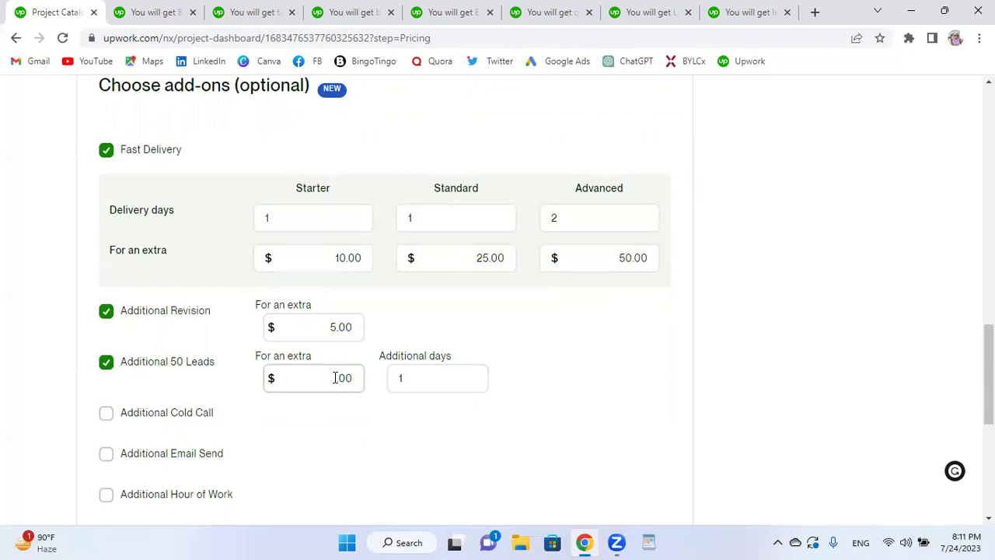
{"action": "type", "text": "10"}
Enable the Additional Hour of Work add-on with 1 additional day and an extra charge of $10
{"action": "scroll", "coordinate": [451, 350], "scroll_direction": "down", "scroll_amount": 1}
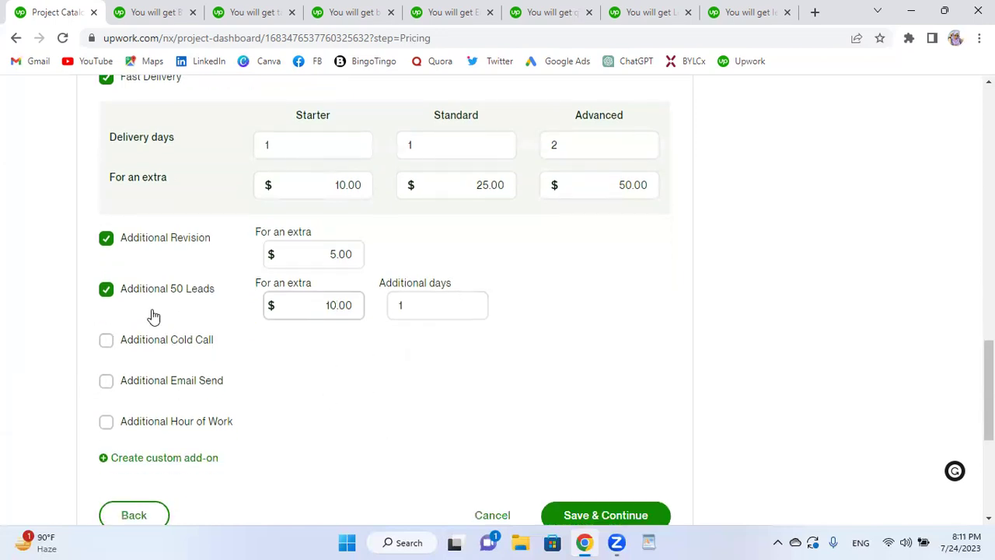
{"action": "scroll", "coordinate": [286, 363], "scroll_direction": "down", "scroll_amount": 1}
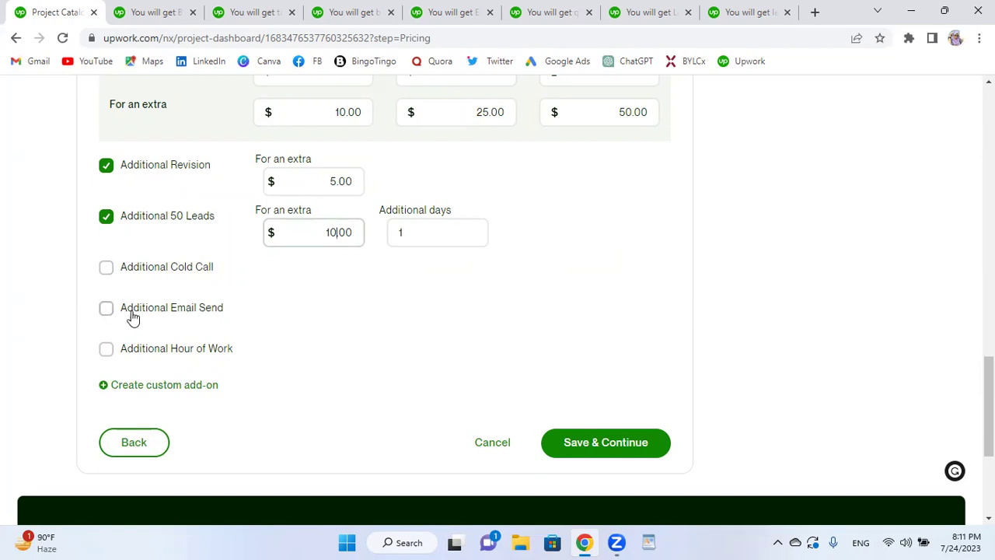
{"action": "left_click", "coordinate": [105, 349]}
{"action": "double_click", "coordinate": [429, 366]}
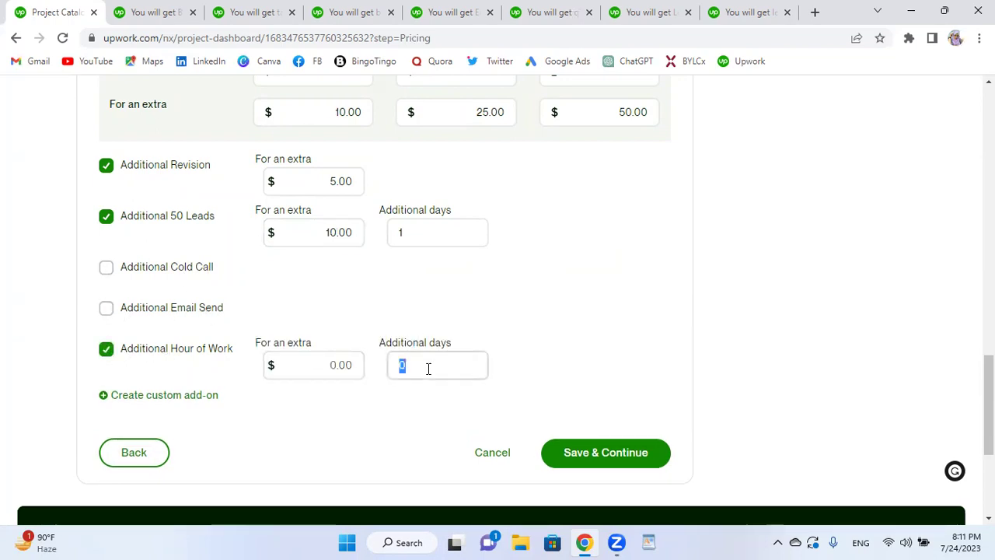
{"action": "left_click", "coordinate": [318, 367]}
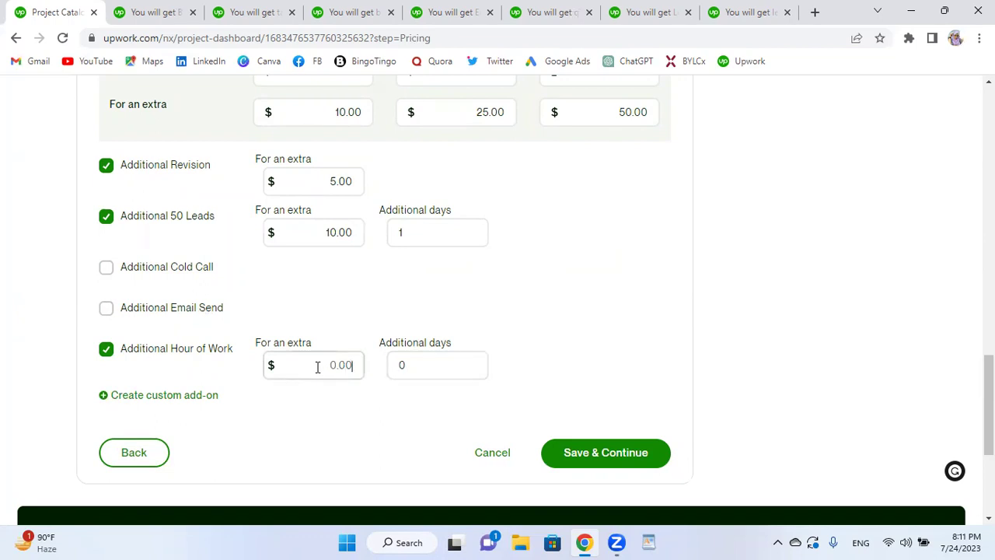
{"action": "type", "text": "5"}
{"action": "double_click", "coordinate": [441, 366]}
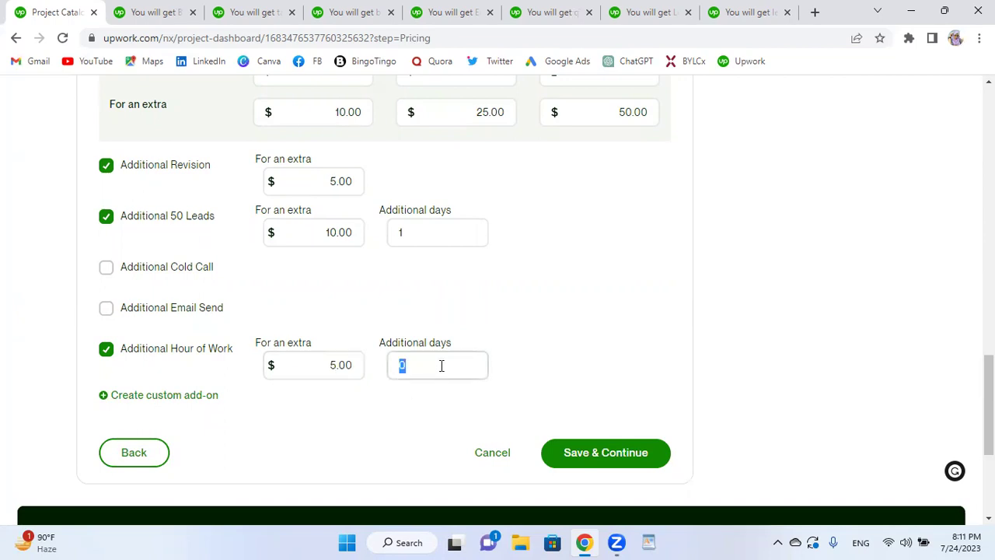
{"action": "type", "text": "11"}
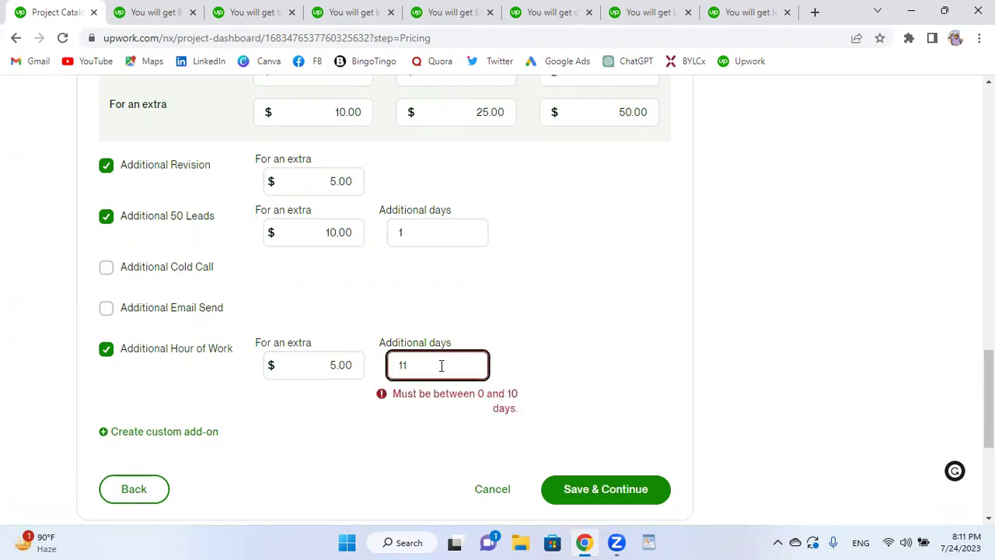
{"action": "key", "text": "BackSpace"}
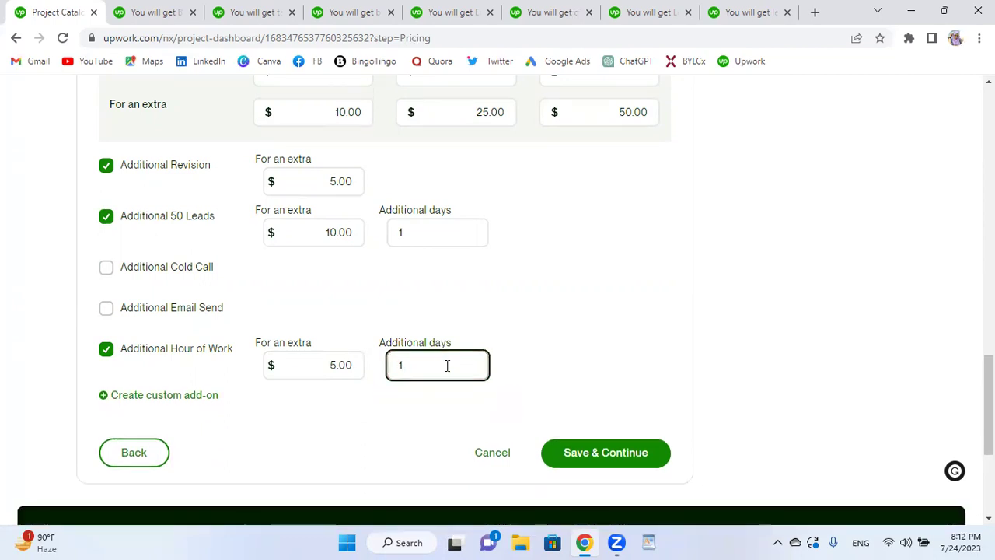
{"action": "left_click", "coordinate": [338, 366]}
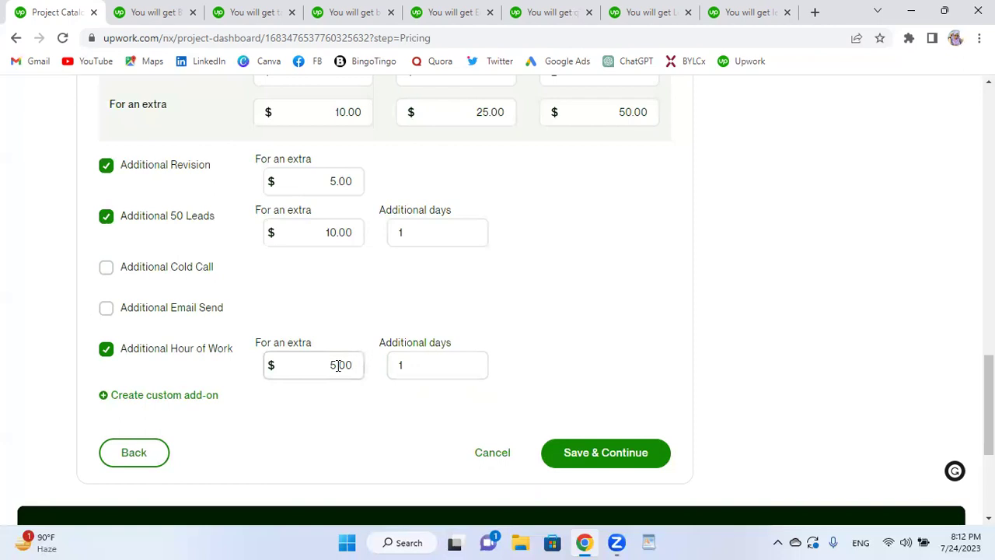
{"action": "key", "text": "BackSpace"}
{"action": "type", "text": "10"}
Review the pricing tiers and add-ons, and save them to continue to the Gallery step
{"action": "scroll", "coordinate": [455, 302], "scroll_direction": "up", "scroll_amount": 8}
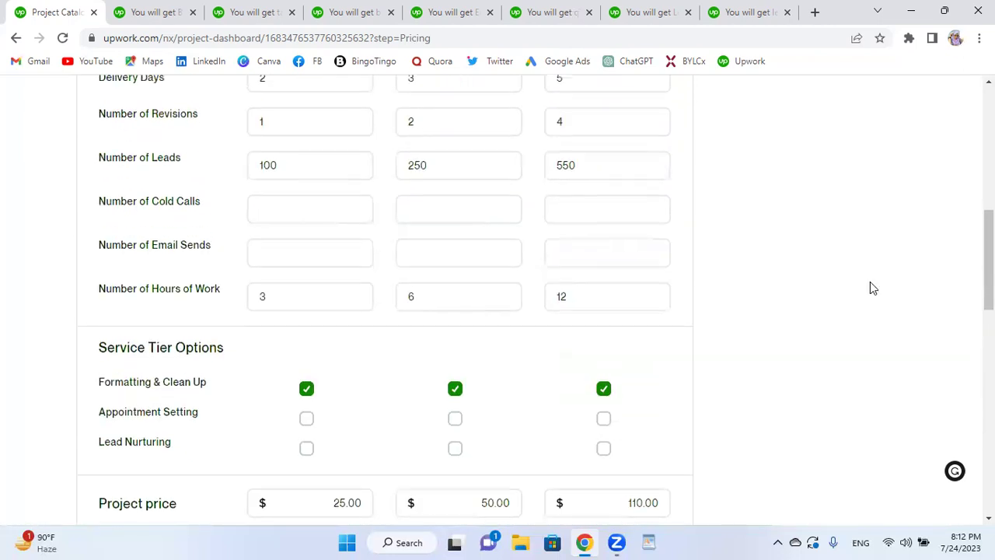
{"action": "scroll", "coordinate": [718, 213], "scroll_direction": "up", "scroll_amount": 4}
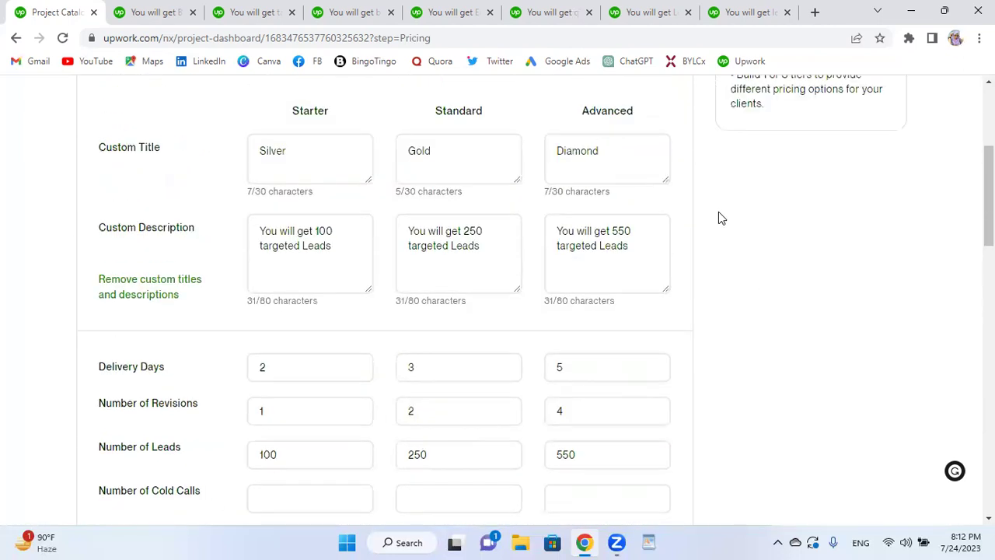
{"action": "scroll", "coordinate": [720, 219], "scroll_direction": "up", "scroll_amount": 3}
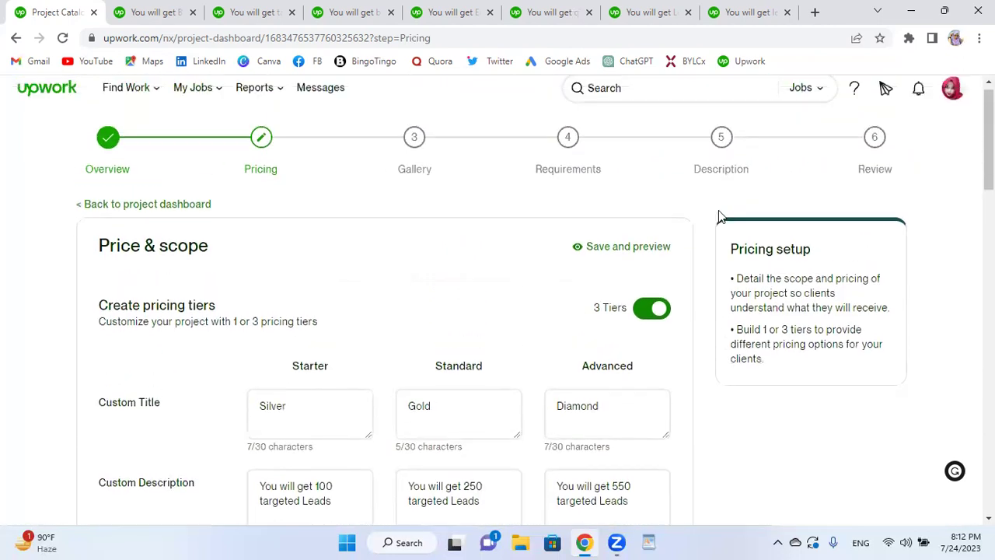
{"action": "scroll", "coordinate": [762, 320], "scroll_direction": "down", "scroll_amount": 9}
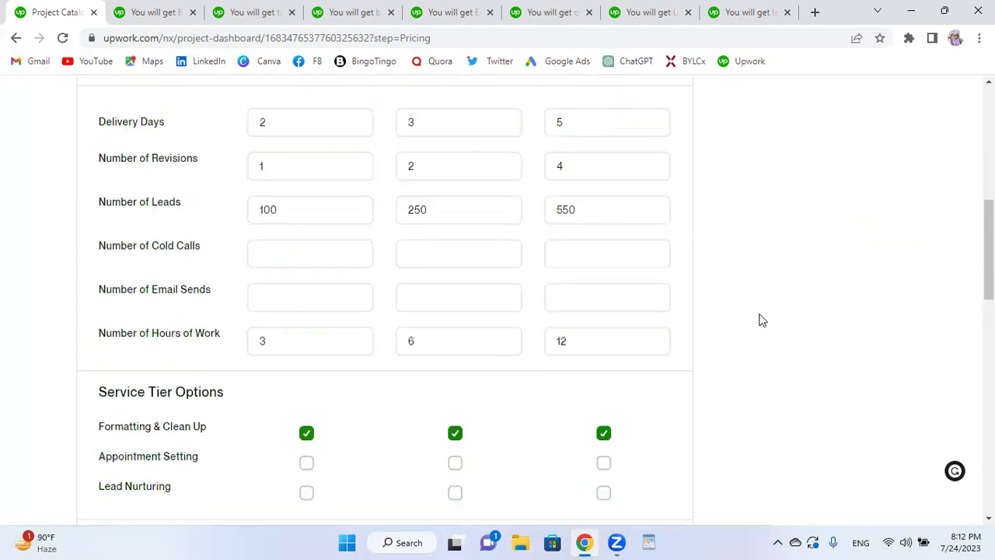
{"action": "scroll", "coordinate": [762, 320], "scroll_direction": "down", "scroll_amount": 6}
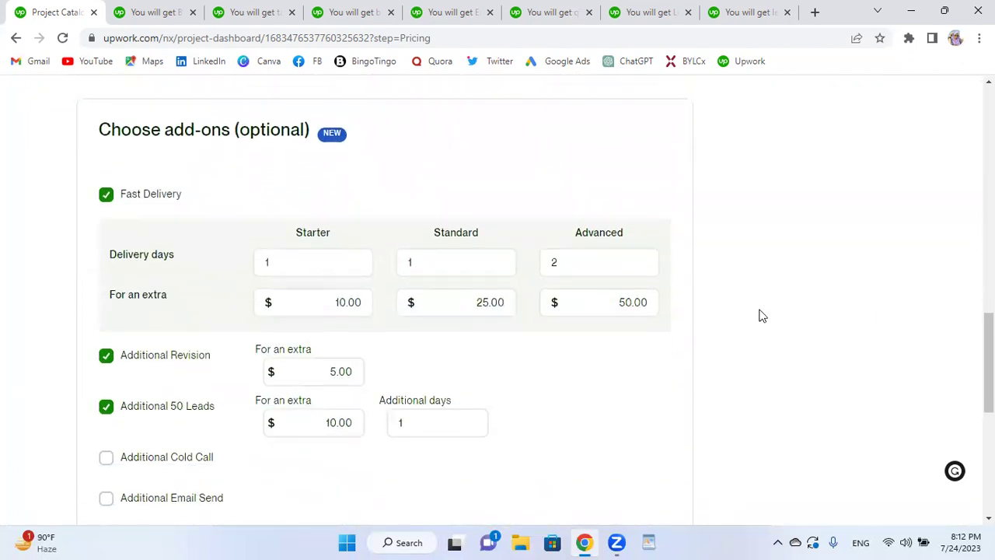
{"action": "scroll", "coordinate": [762, 316], "scroll_direction": "down", "scroll_amount": 2}
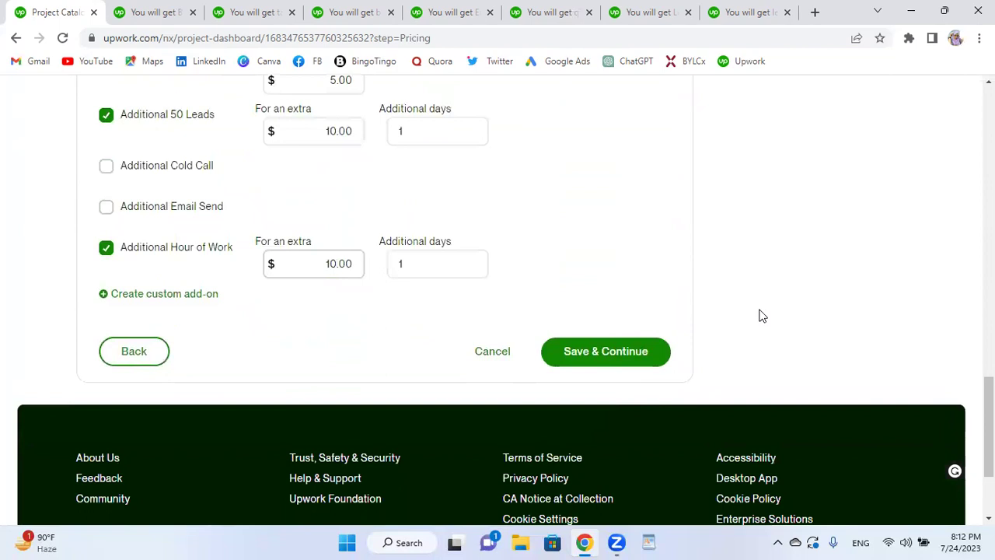
{"action": "left_click", "coordinate": [603, 353]}
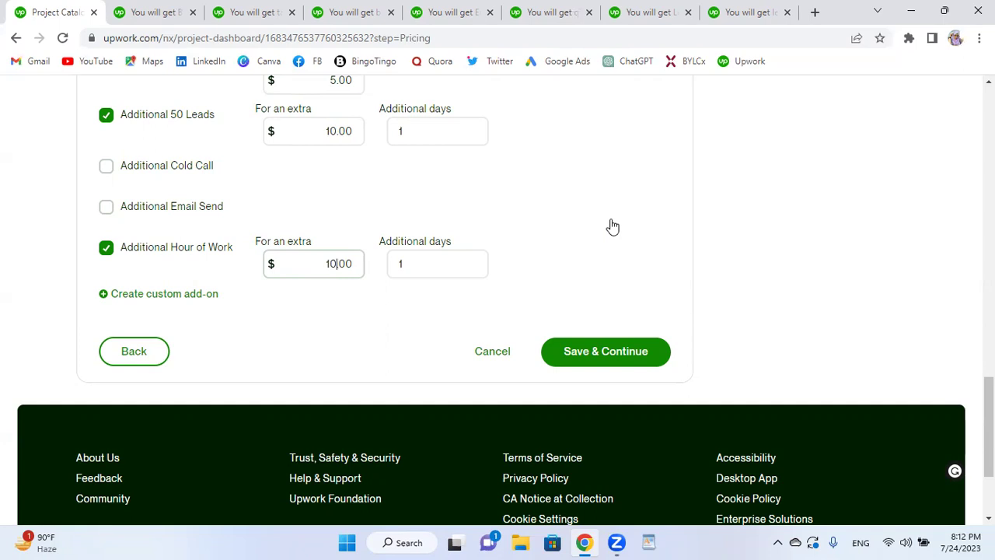
{"action": "left_click", "coordinate": [600, 350]}
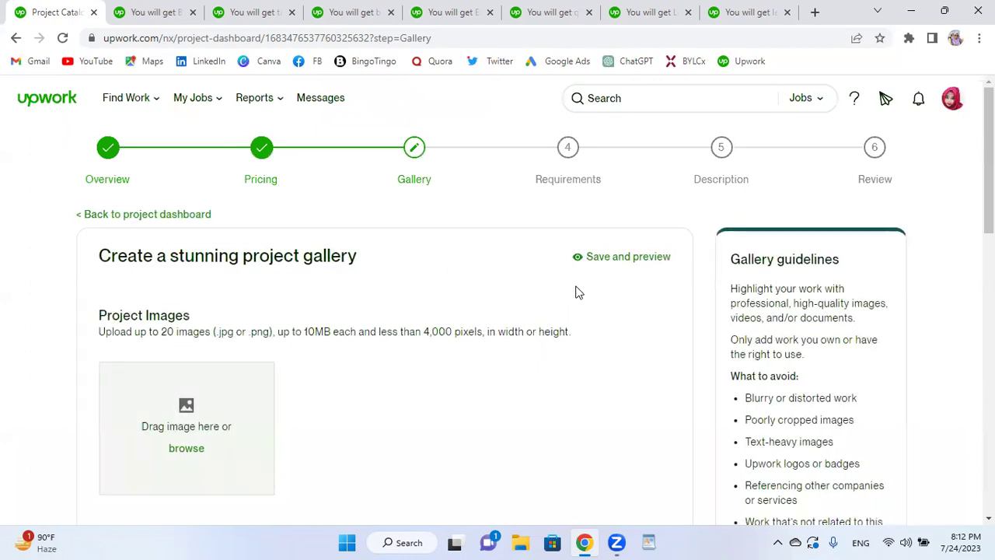
Check the gallery's image upload requirements and open Canva in a new browser tab
{"action": "scroll", "coordinate": [614, 252], "scroll_direction": "down", "scroll_amount": 1}
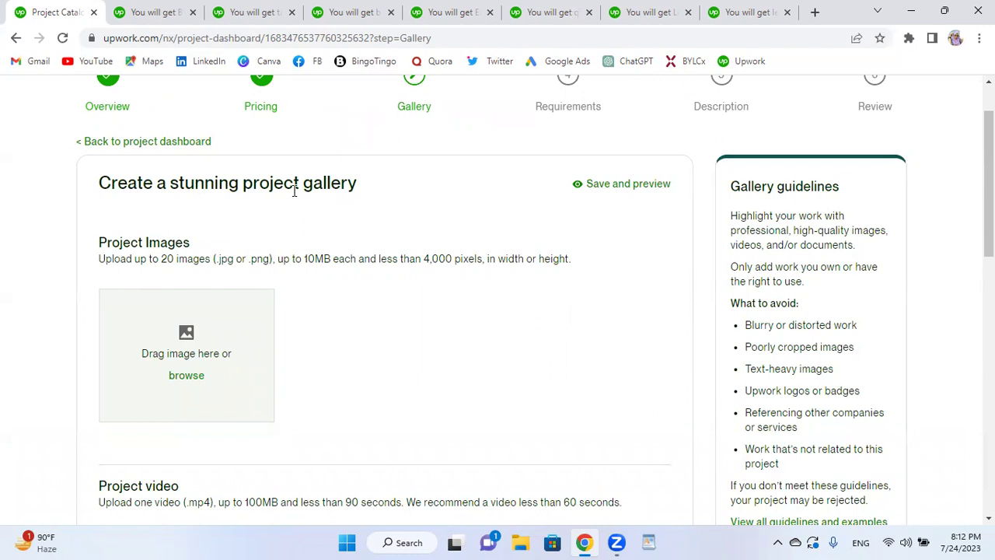
{"action": "scroll", "coordinate": [320, 240], "scroll_direction": "down", "scroll_amount": 1}
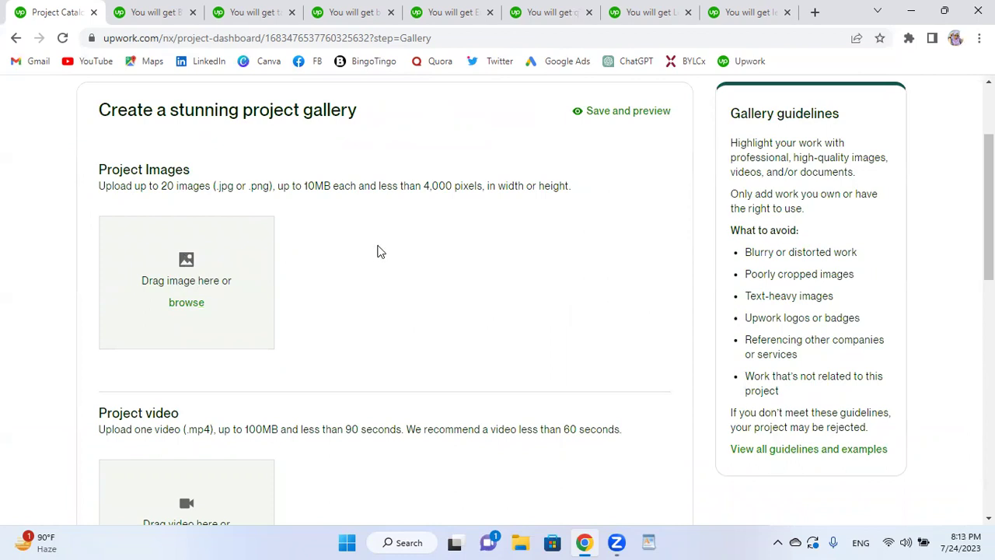
{"action": "scroll", "coordinate": [380, 252], "scroll_direction": "down", "scroll_amount": 1}
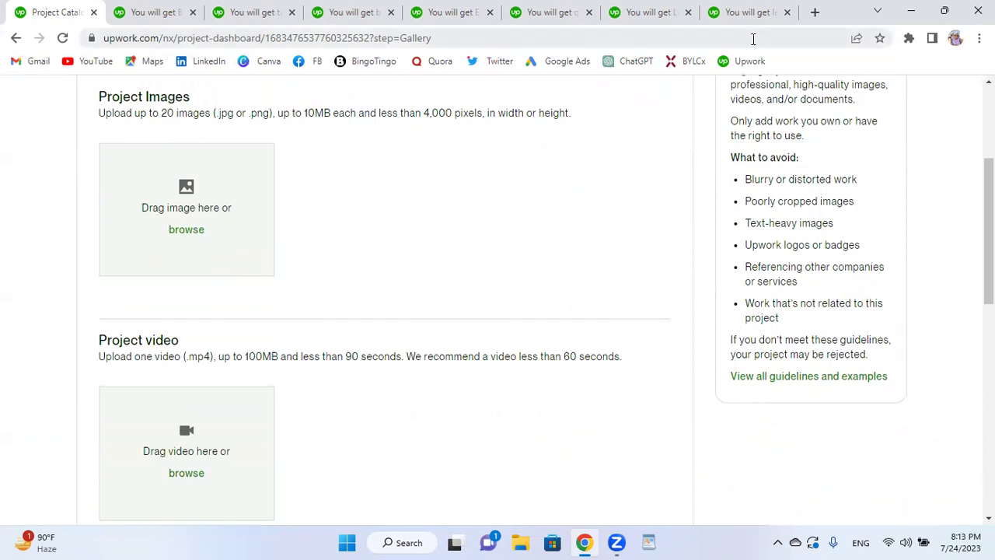
{"action": "left_click", "coordinate": [815, 12]}
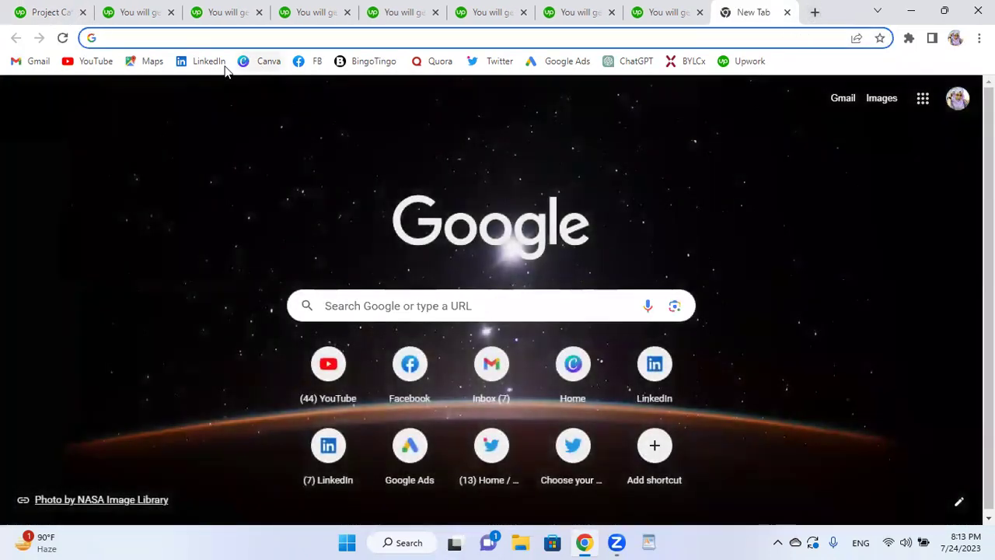
{"action": "left_click", "coordinate": [260, 62]}
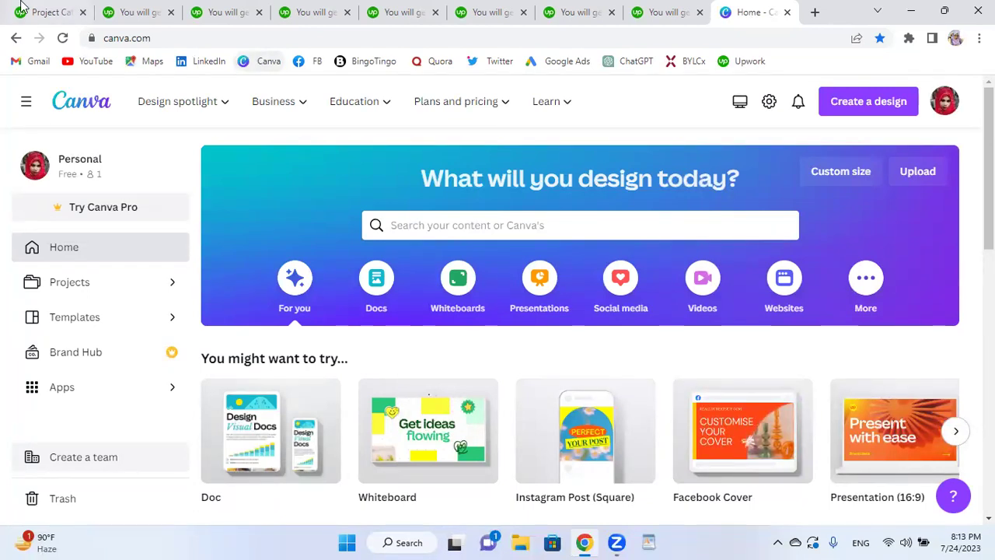
Search Google in a new browser tab for "upwork project image size" and highlight the recommended pixel height in the answer
{"action": "key", "text": "ctrl+1"}
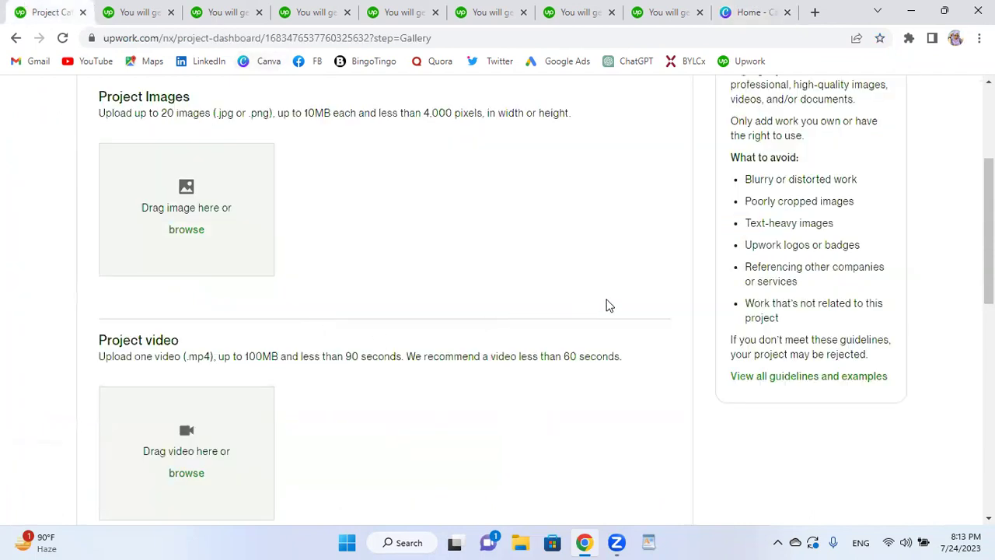
{"action": "scroll", "coordinate": [389, 350], "scroll_direction": "down", "scroll_amount": 5}
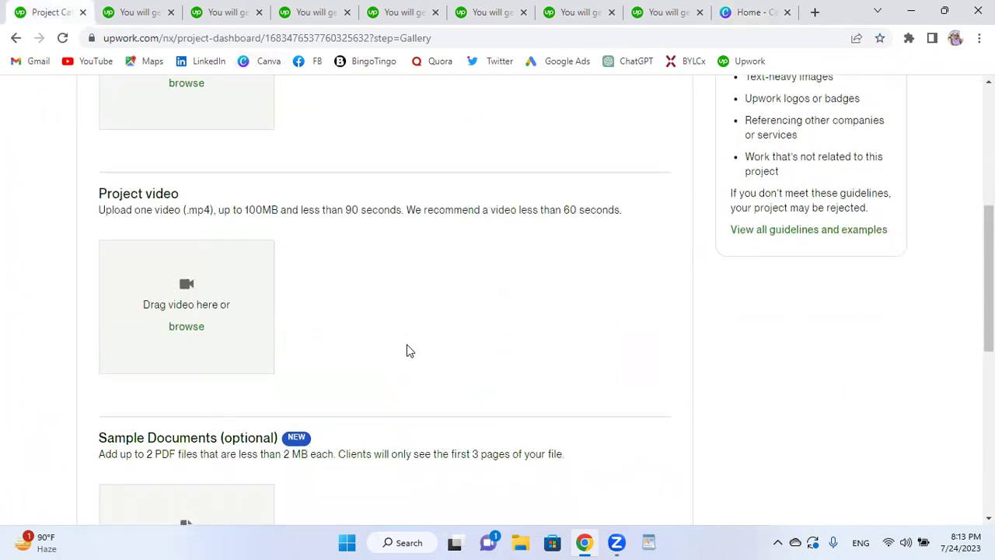
{"action": "scroll", "coordinate": [406, 351], "scroll_direction": "up", "scroll_amount": 6}
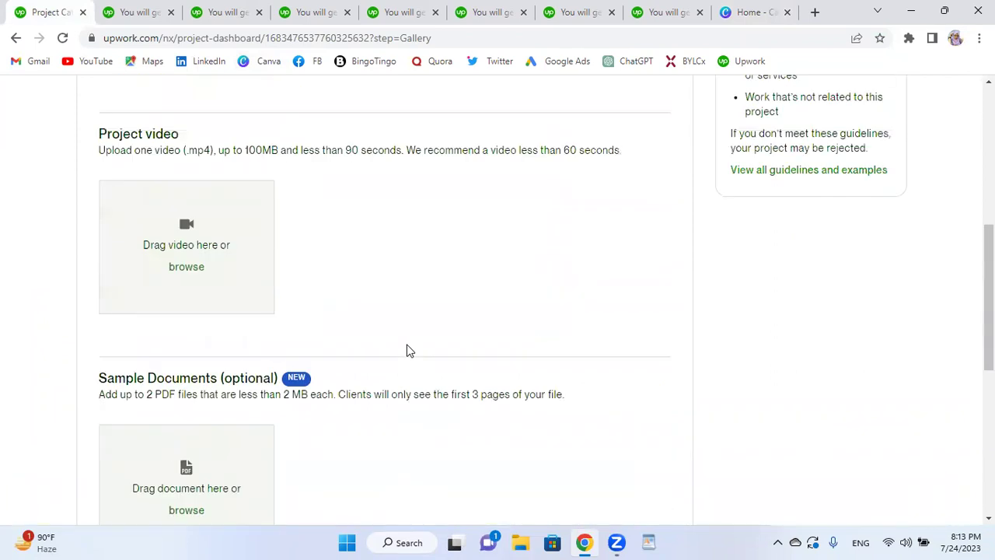
{"action": "left_click", "coordinate": [815, 12]}
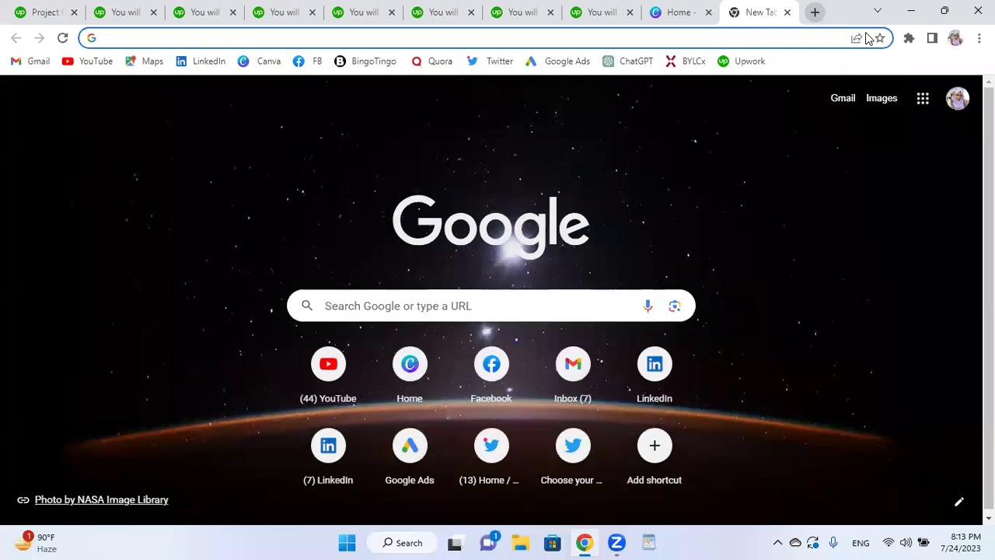
{"action": "type", "text": "u"}
{"action": "type", "text": "pwork"}
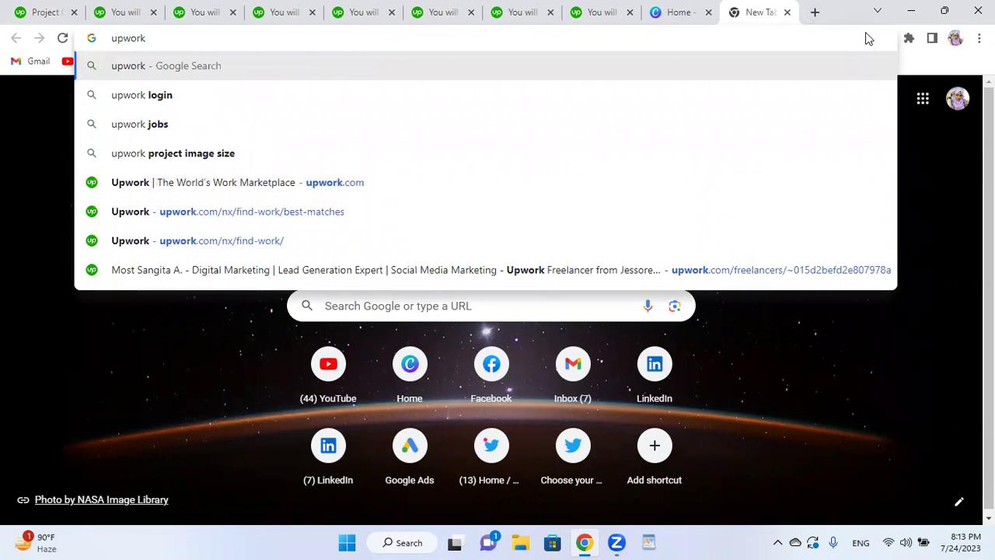
{"action": "type", "text": " pro"}
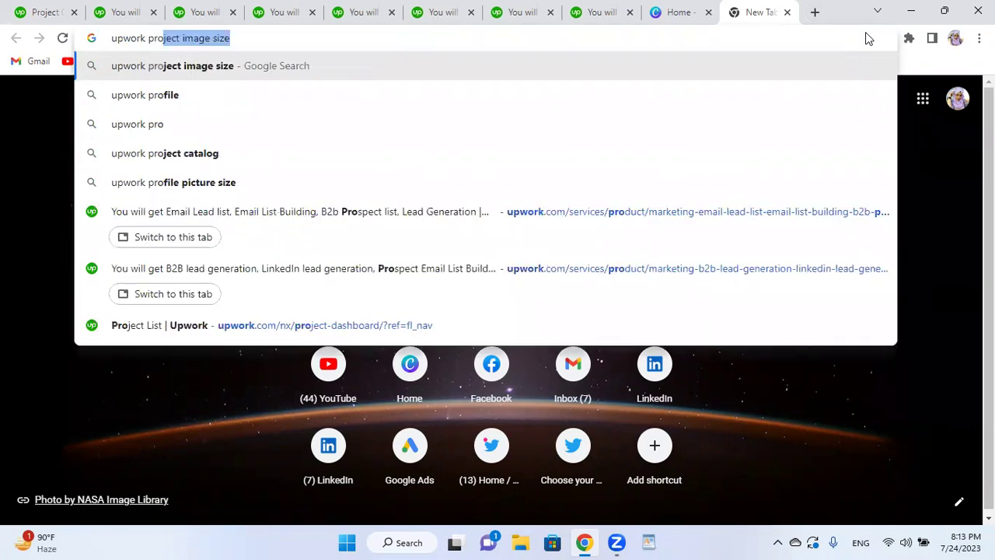
{"action": "type", "text": "ject"}
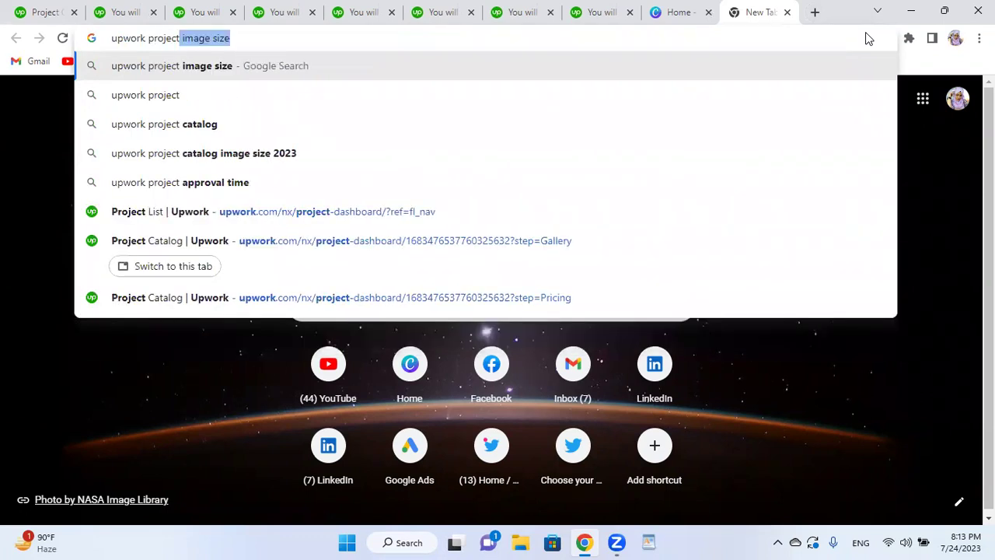
{"action": "type", "text": " image size"}
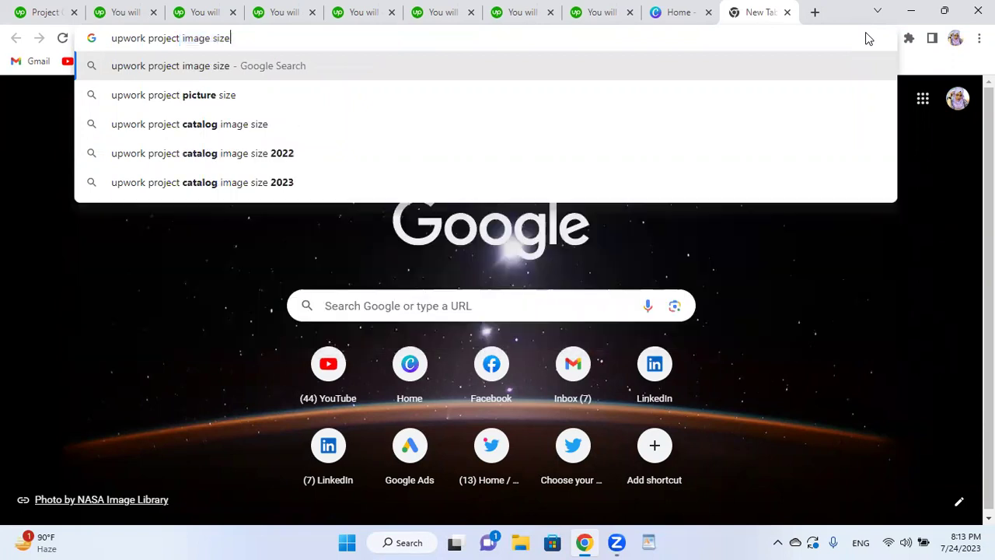
{"action": "key", "text": "Return"}
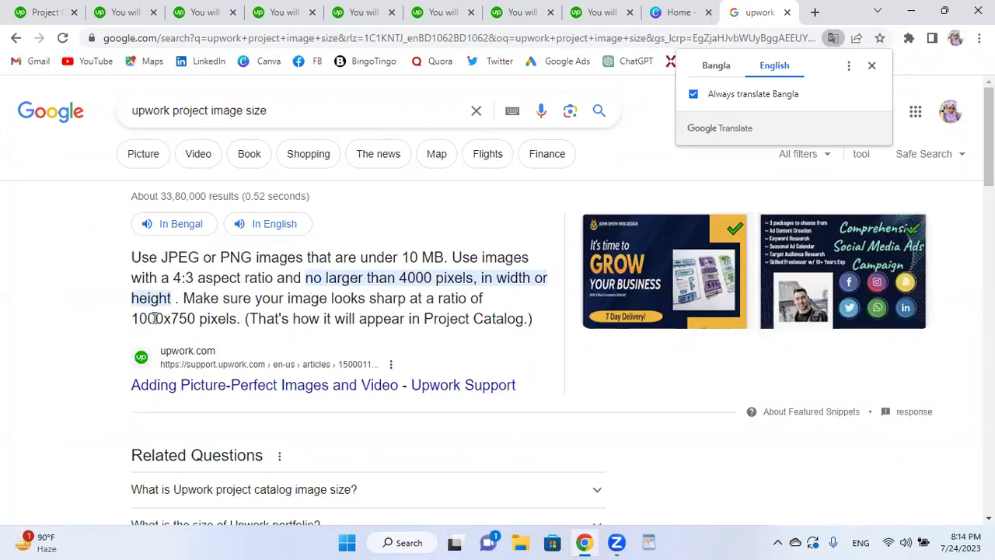
{"action": "left_click_drag", "start_coordinate": [170, 318], "coordinate": [195, 318]}
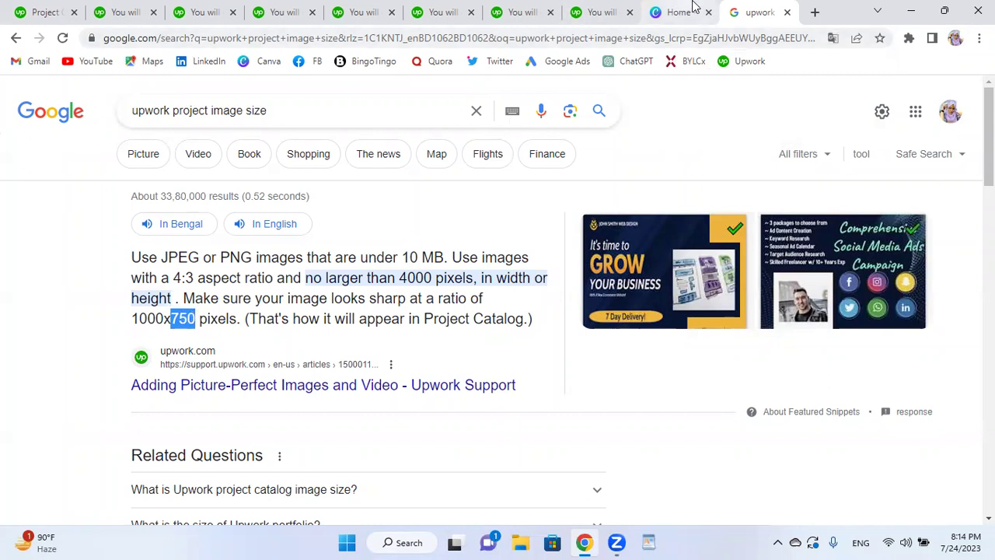
Switch to Canva and create a blank custom-size design measuring 4000 × 3000 px
{"action": "key", "text": "ctrl+shift+Tab"}
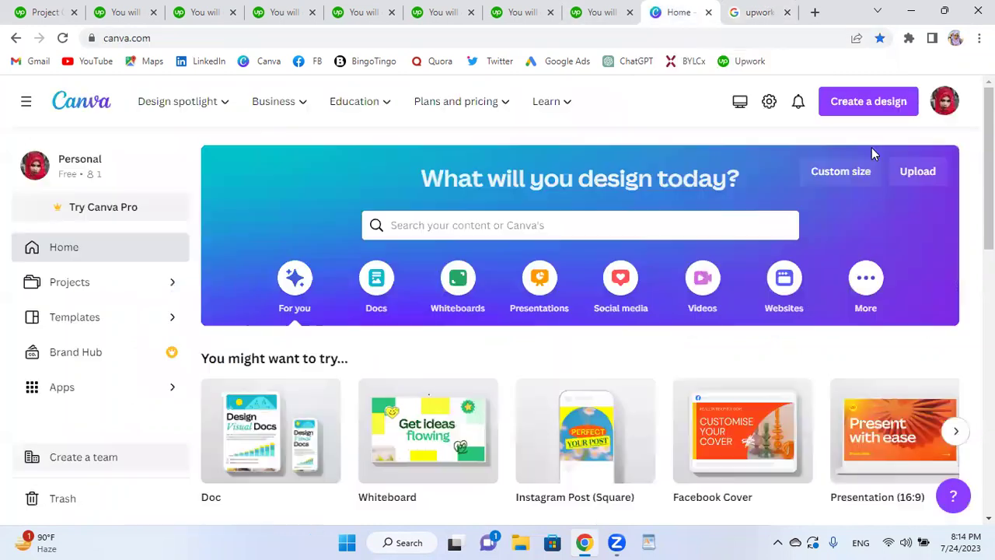
{"action": "left_click", "coordinate": [837, 179]}
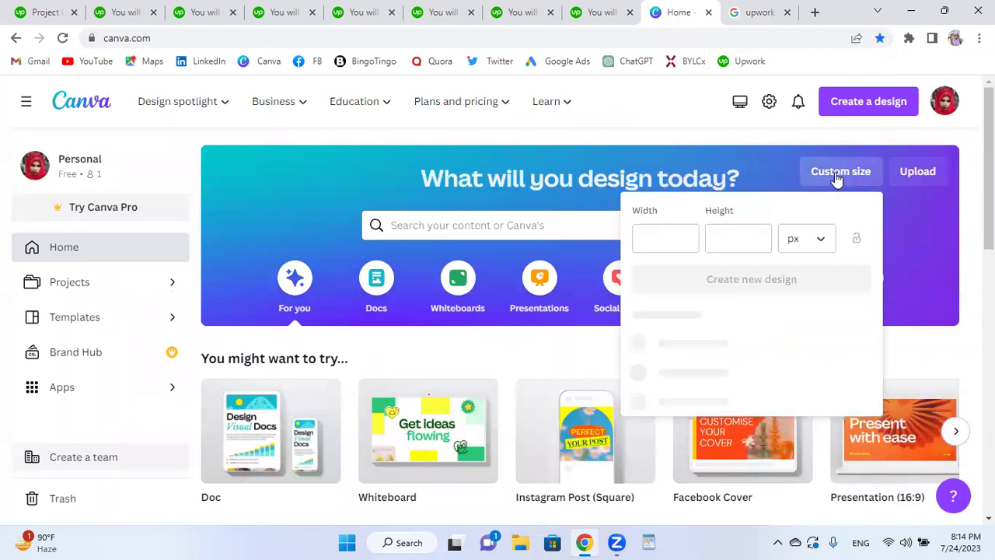
{"action": "left_click", "coordinate": [660, 247]}
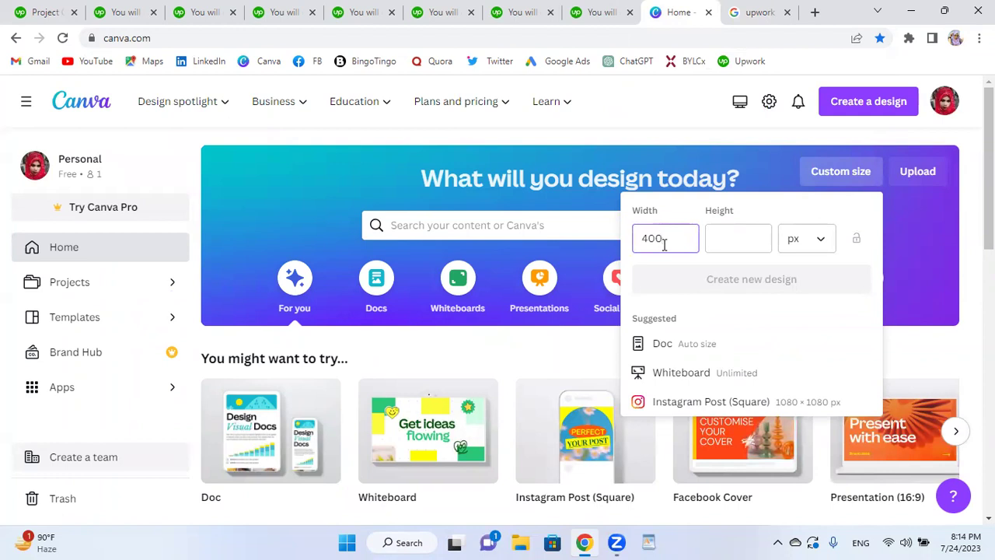
{"action": "type", "text": "4000"}
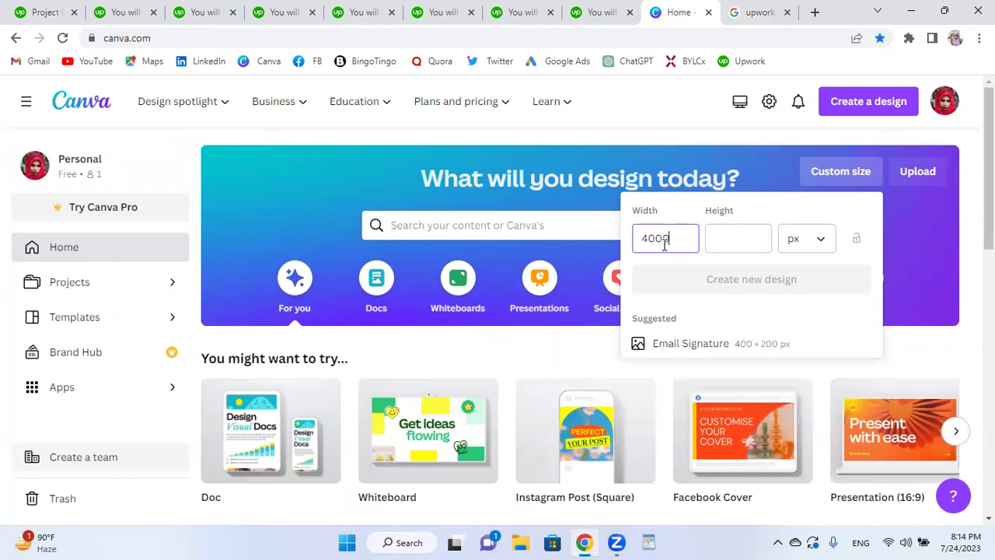
{"action": "key", "text": "Tab"}
{"action": "type", "text": "3000"}
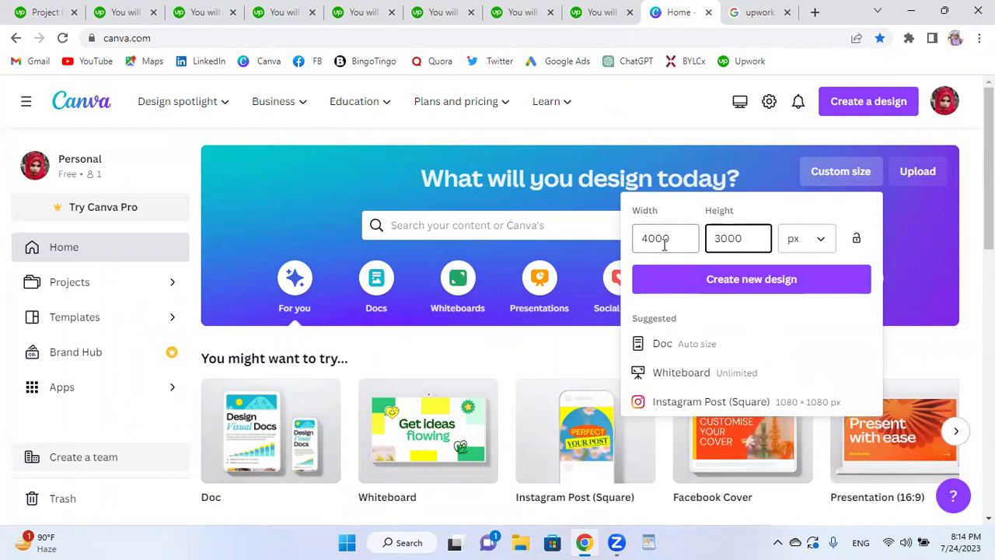
{"action": "left_click", "coordinate": [751, 279]}
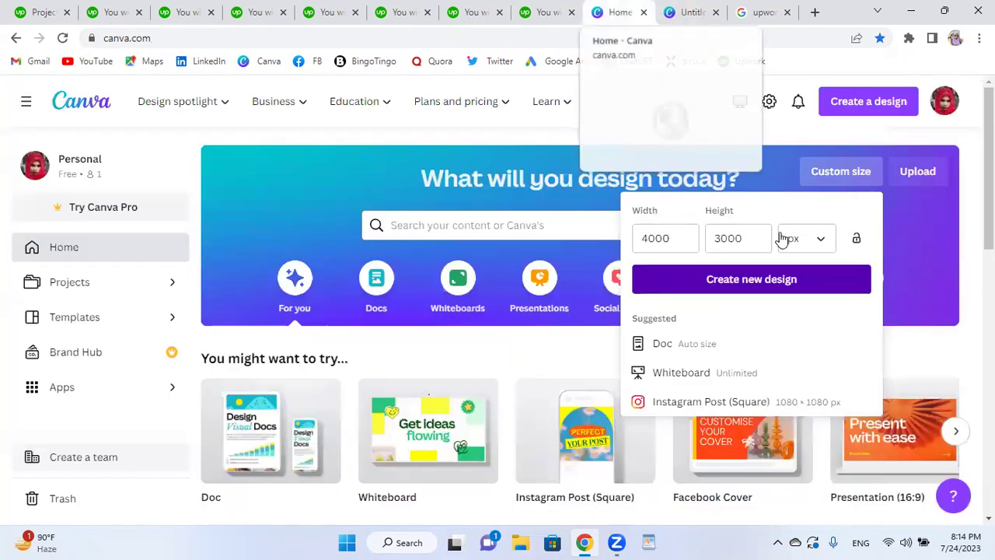
Return to the Canva home page and search its templates for "upwork banner image"
{"action": "left_click", "coordinate": [620, 11]}
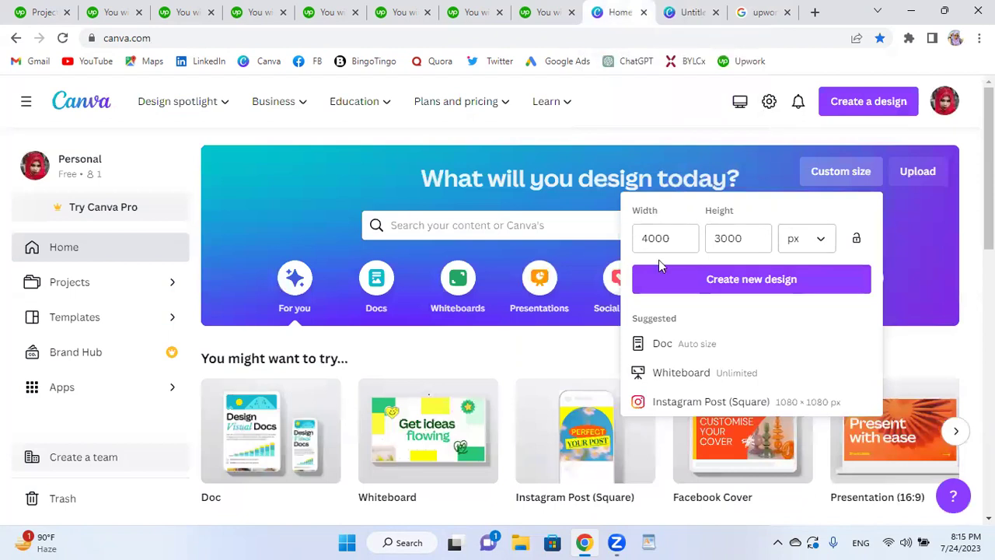
{"action": "left_click", "coordinate": [407, 223]}
{"action": "type", "text": "up"}
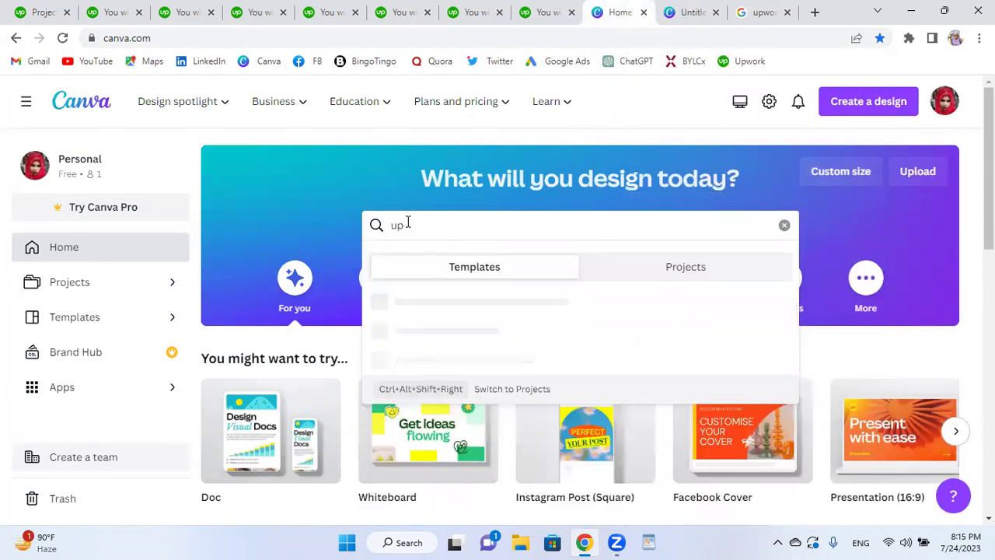
{"action": "type", "text": "wo"}
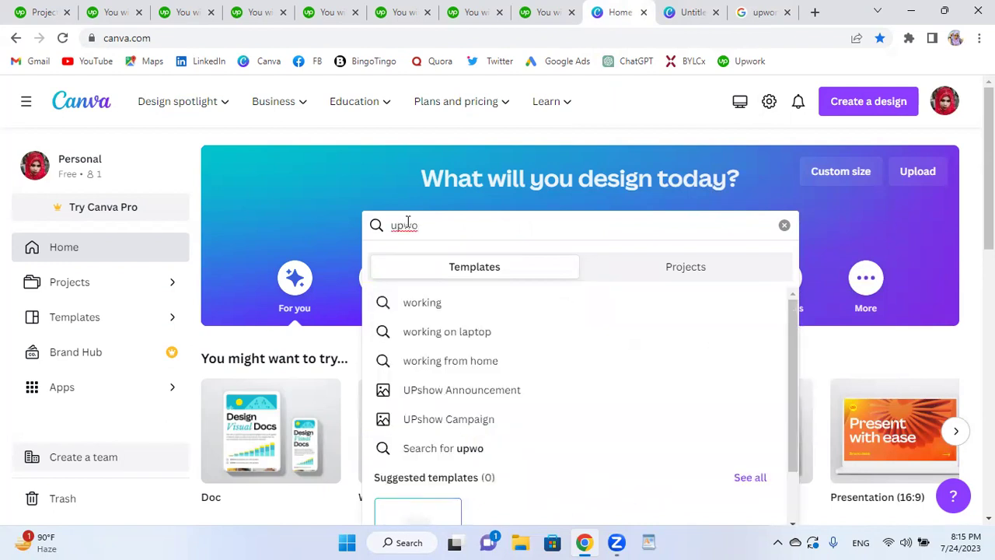
{"action": "type", "text": "rk"}
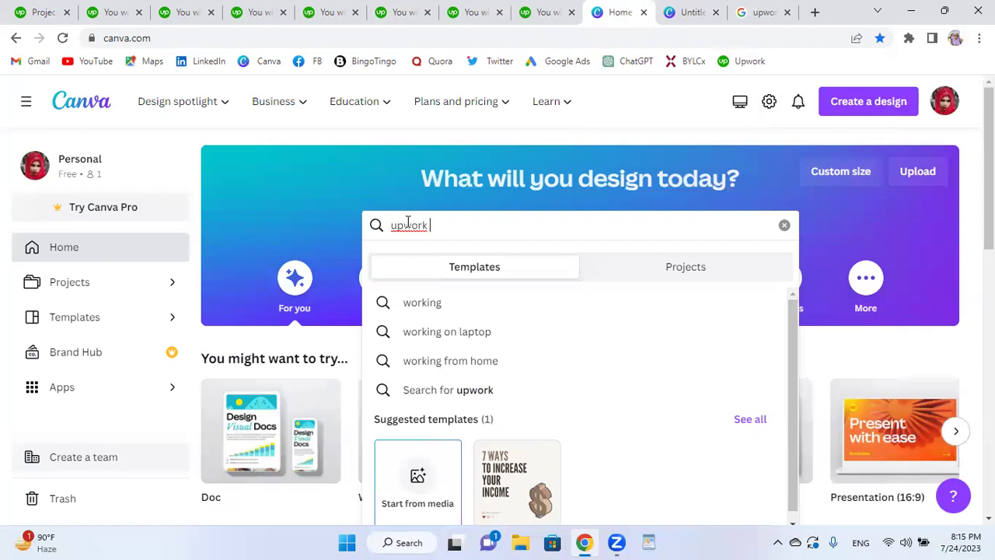
{"action": "type", "text": "banner "}
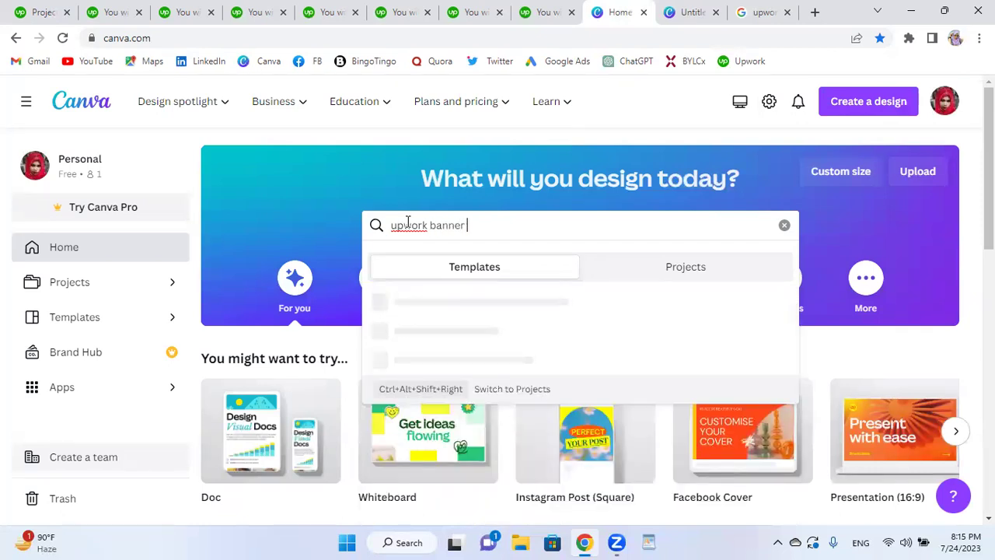
{"action": "type", "text": "image"}
{"action": "key", "text": "Return"}
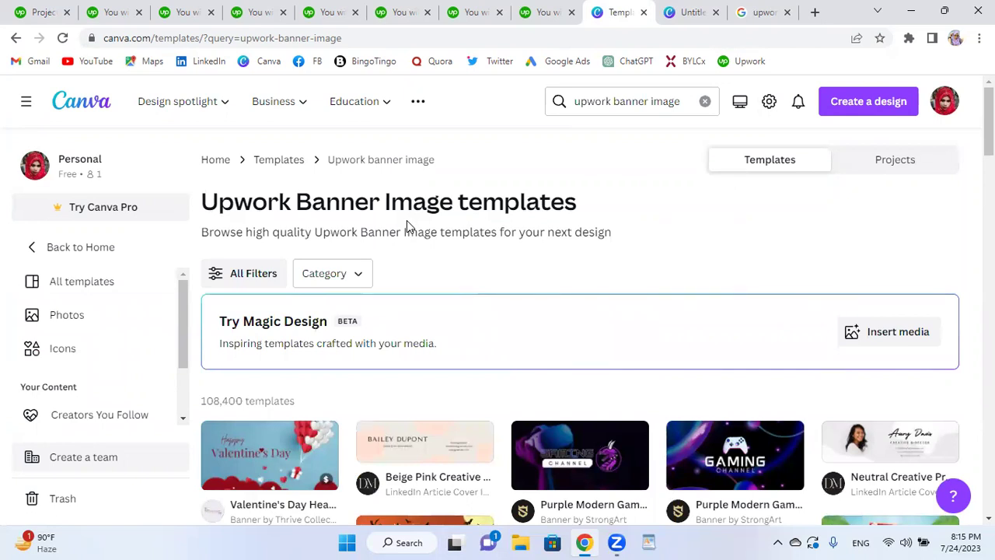
{"action": "left_click", "coordinate": [694, 12]}
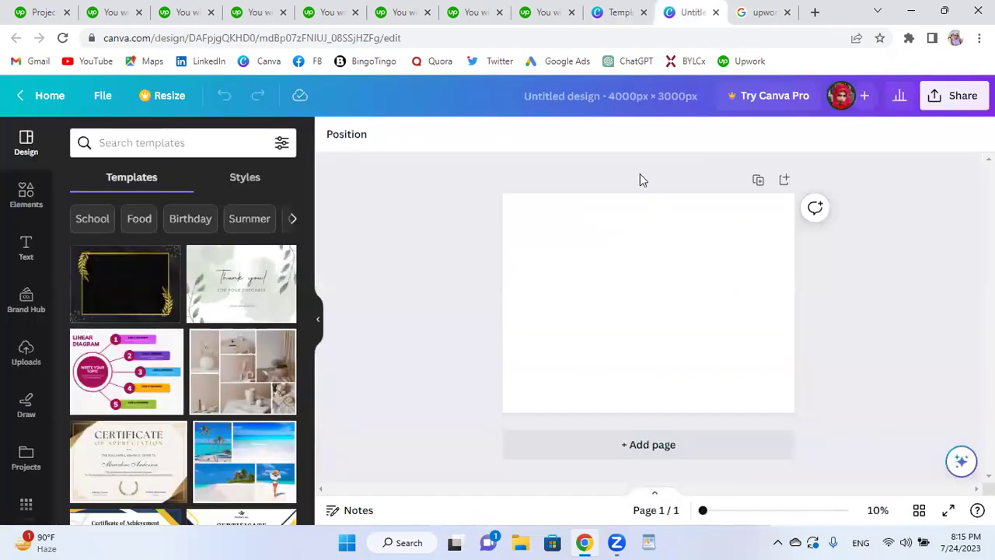
{"action": "mouse_move", "coordinate": [620, 8]}
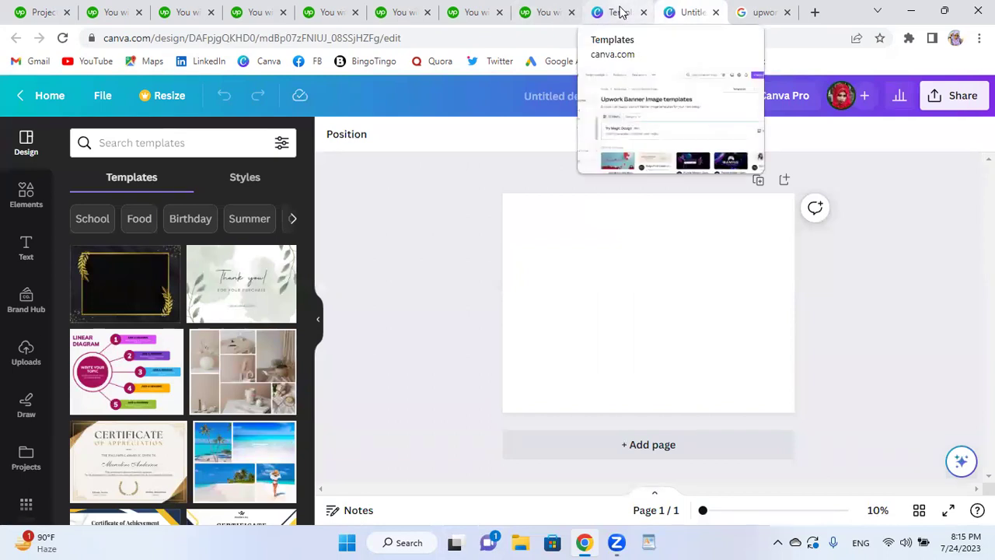
{"action": "left_click", "coordinate": [621, 11]}
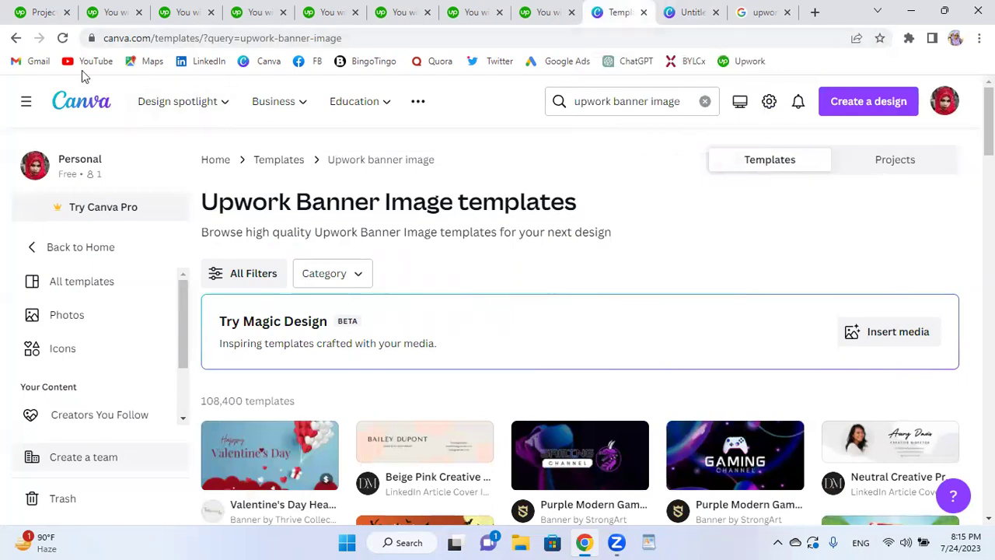
{"action": "left_click", "coordinate": [690, 12]}
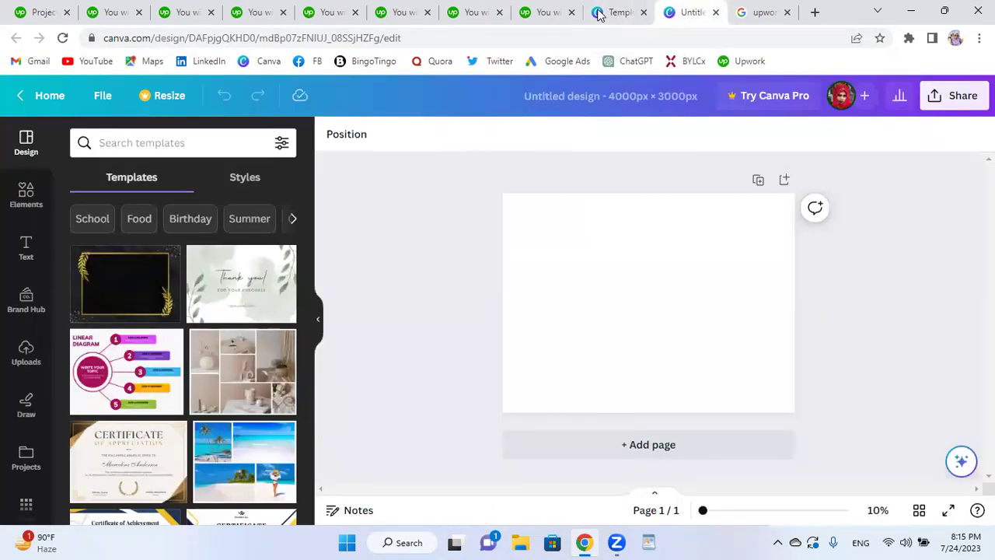
{"action": "key", "text": "ctrl+shift+Tab"}
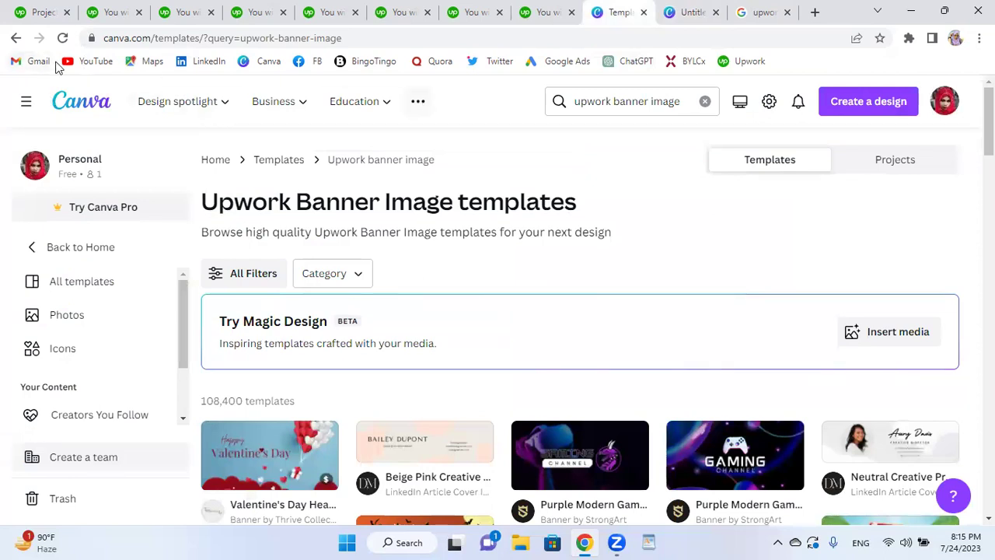
Go back to the Canva home page and create a new custom-size design measuring 1000 × 750 px
{"action": "left_click", "coordinate": [15, 37]}
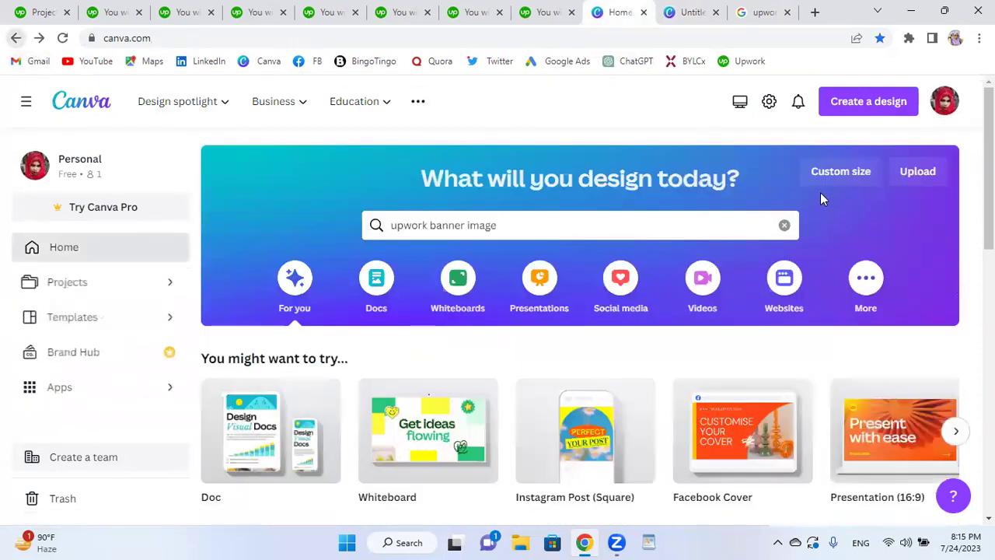
{"action": "left_click", "coordinate": [838, 173]}
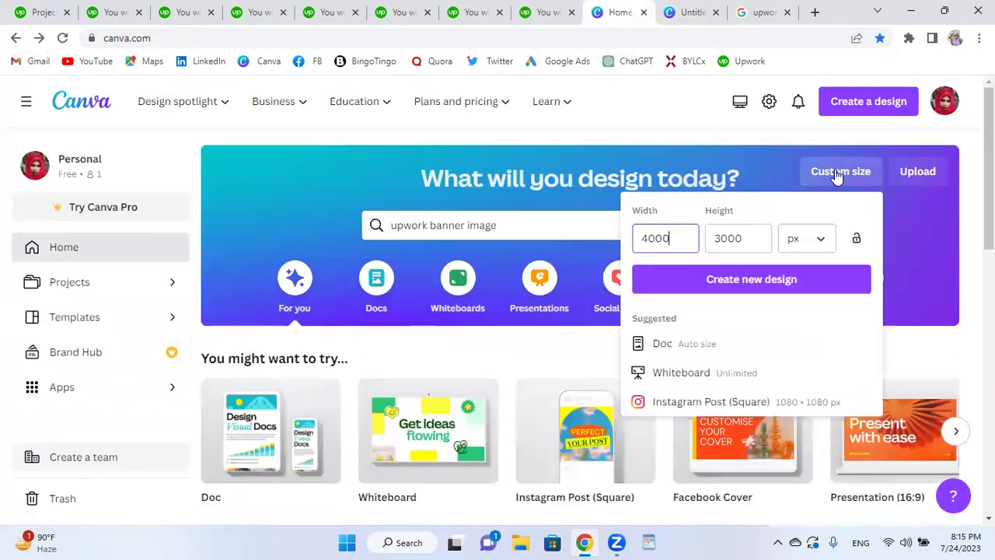
{"action": "double_click", "coordinate": [678, 234]}
{"action": "type", "text": "1"}
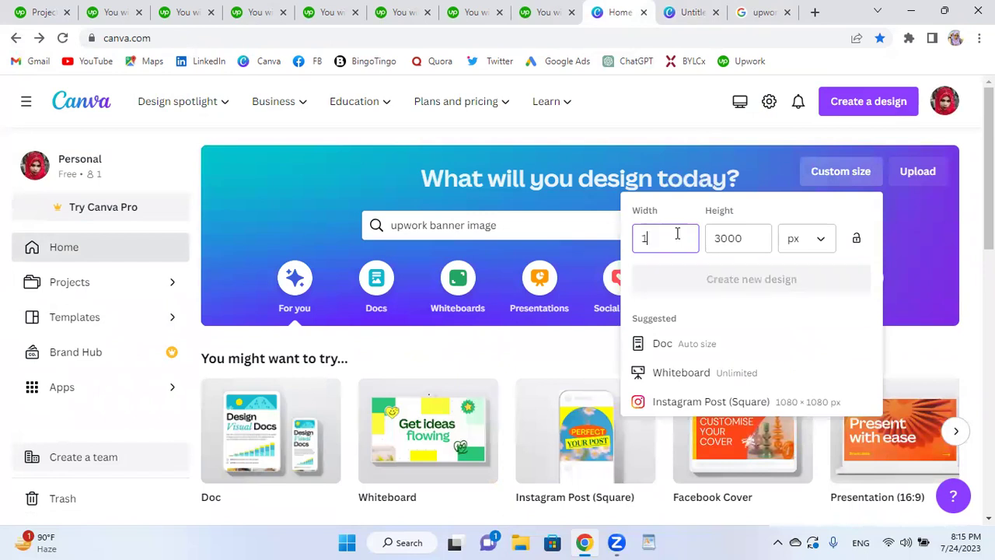
{"action": "type", "text": "000"}
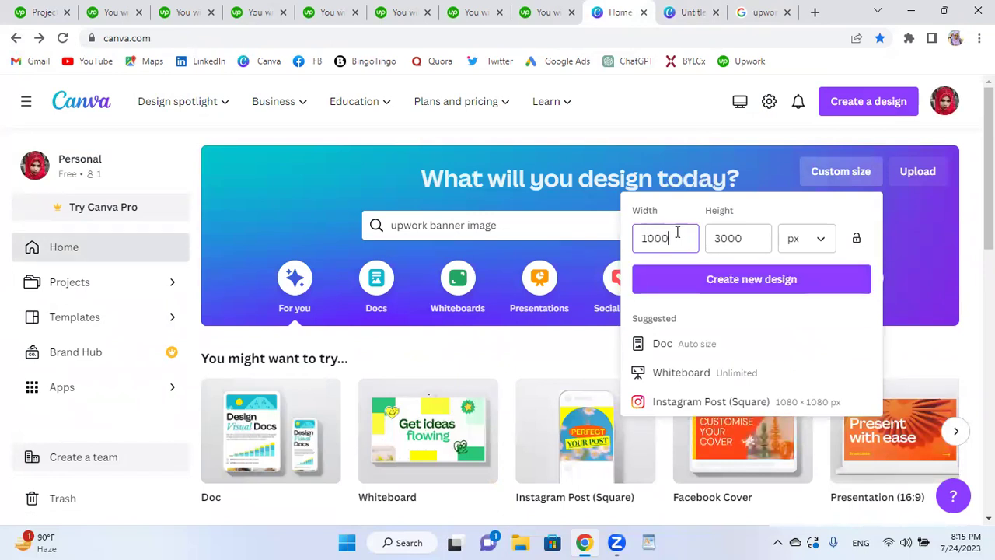
{"action": "key", "text": "Tab"}
{"action": "type", "text": "750"}
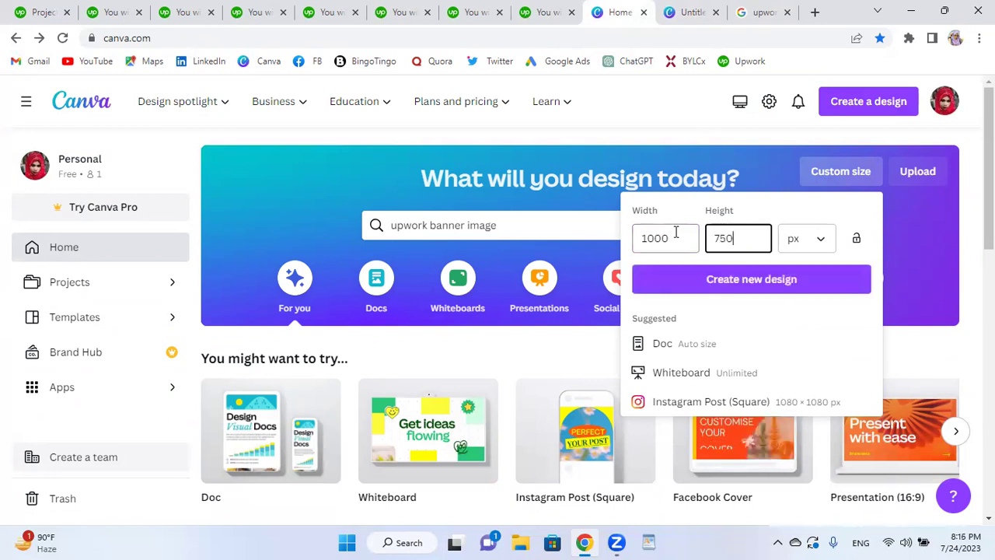
{"action": "left_click", "coordinate": [770, 284]}
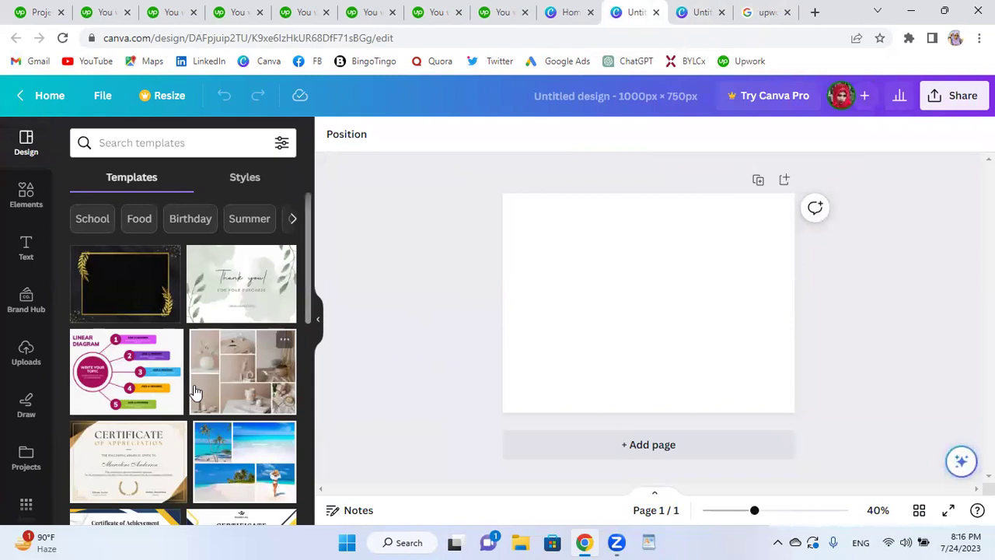
Browse the suggested templates and apply the Colorful Minimalist Linear Steps Circular Diagram to the blank page
{"action": "scroll", "coordinate": [194, 391], "scroll_direction": "down", "scroll_amount": 3}
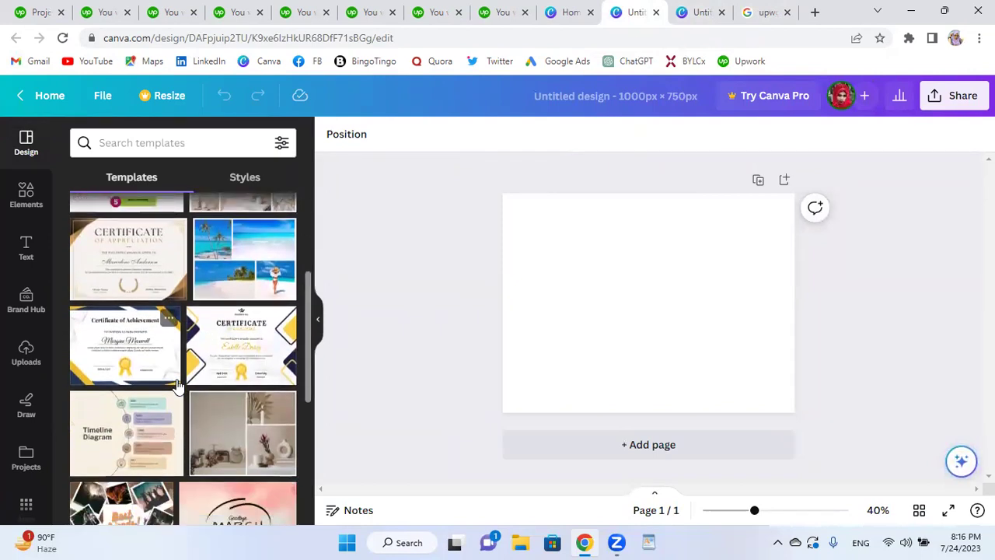
{"action": "scroll", "coordinate": [177, 385], "scroll_direction": "down", "scroll_amount": 1}
{"action": "scroll", "coordinate": [177, 384], "scroll_direction": "down", "scroll_amount": 2}
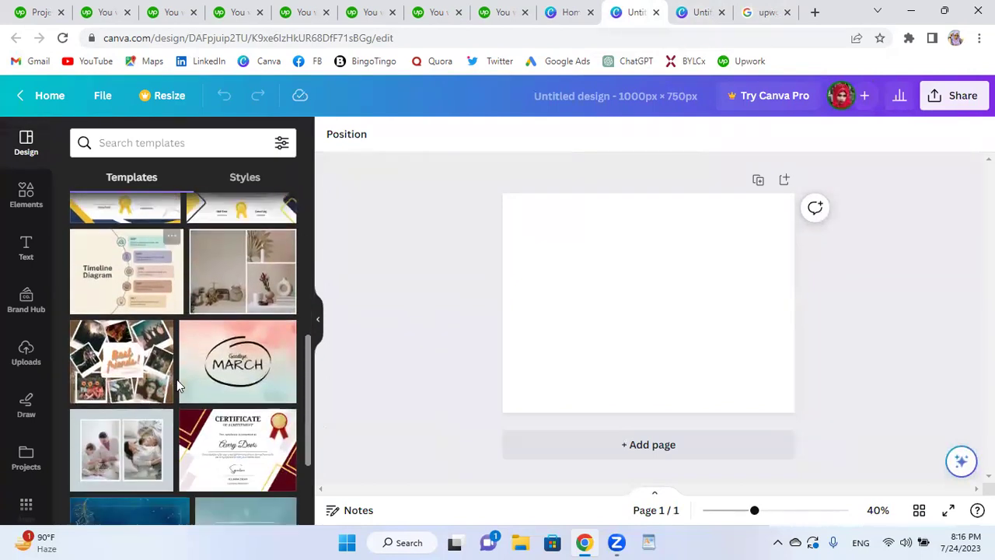
{"action": "scroll", "coordinate": [178, 386], "scroll_direction": "up", "scroll_amount": 6}
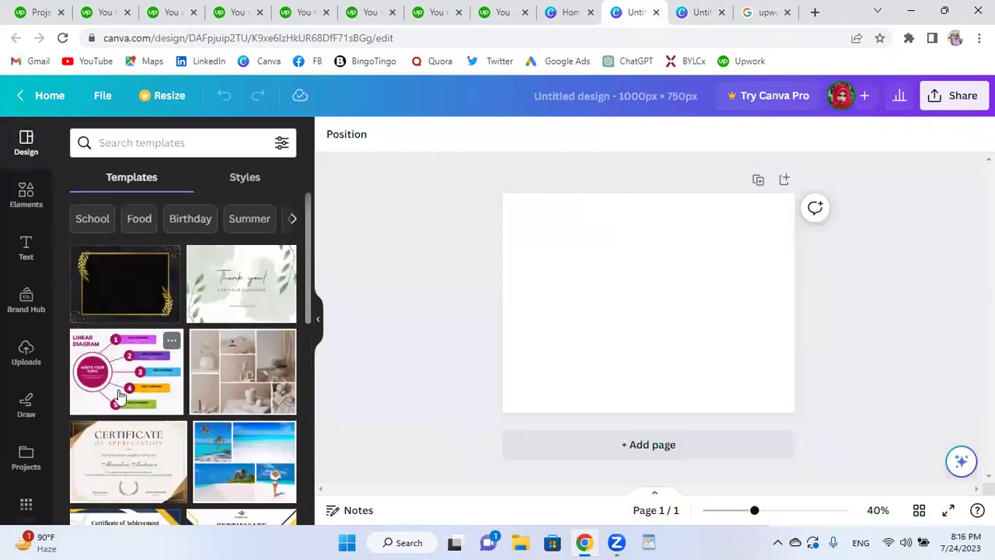
{"action": "left_click", "coordinate": [108, 384]}
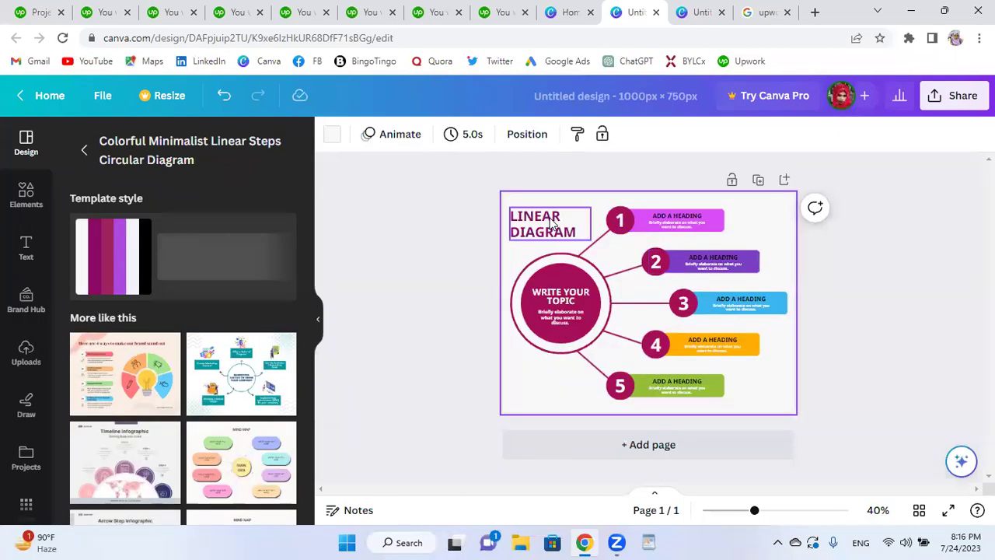
Replace the "LINEAR DIAGRAM" title with "LEAD GENERATION", putting each word on its own line
{"action": "left_click", "coordinate": [558, 224]}
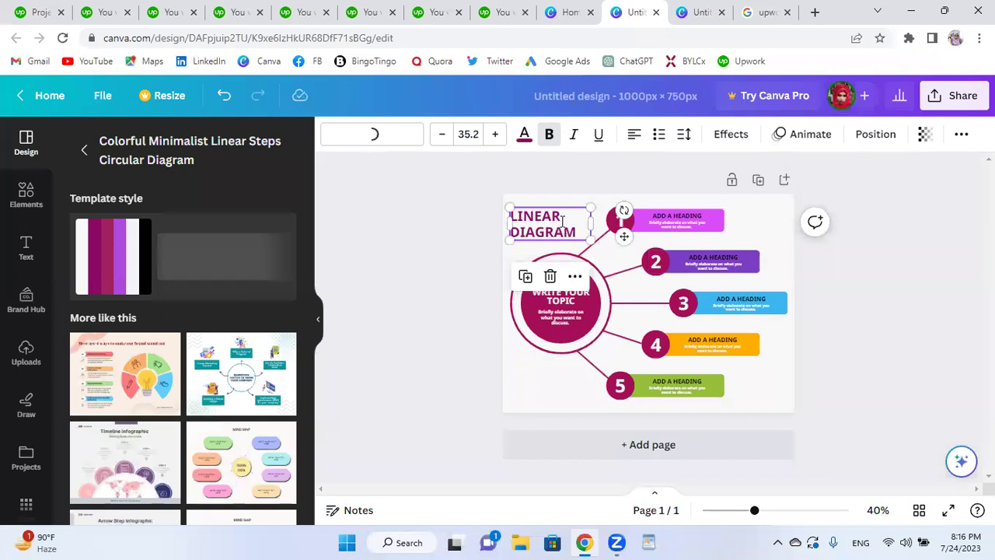
{"action": "double_click", "coordinate": [564, 224]}
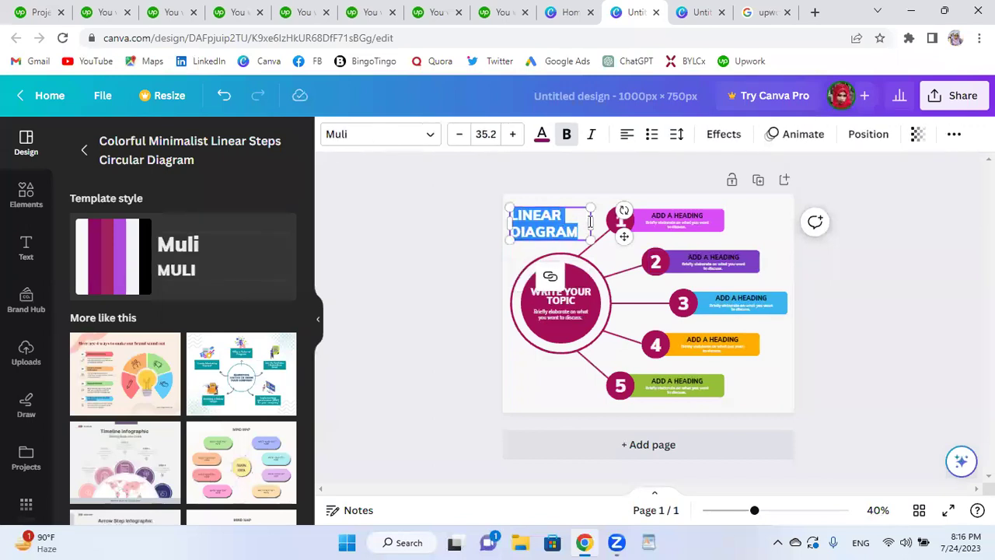
{"action": "type", "text": "LEAD"}
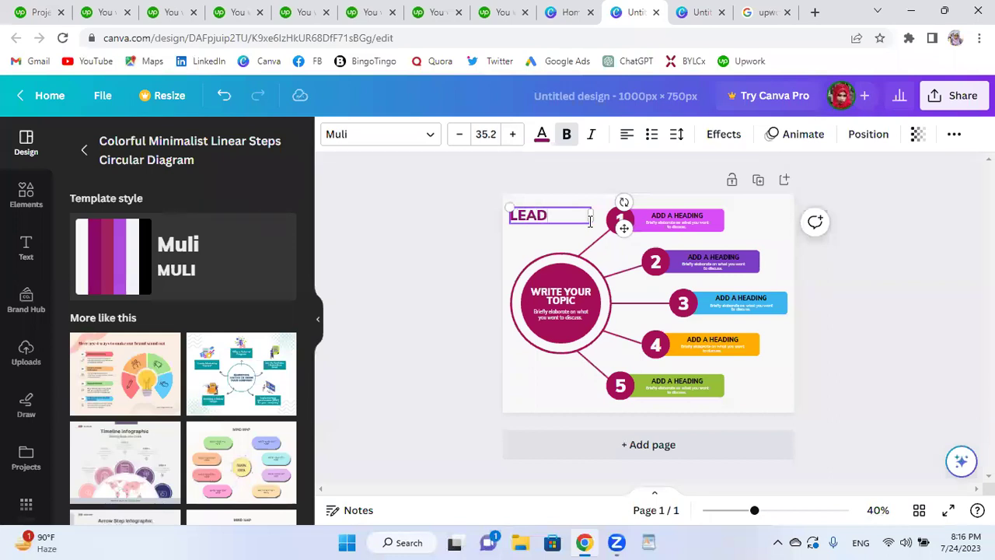
{"action": "key", "text": "Return"}
{"action": "type", "text": "GE"}
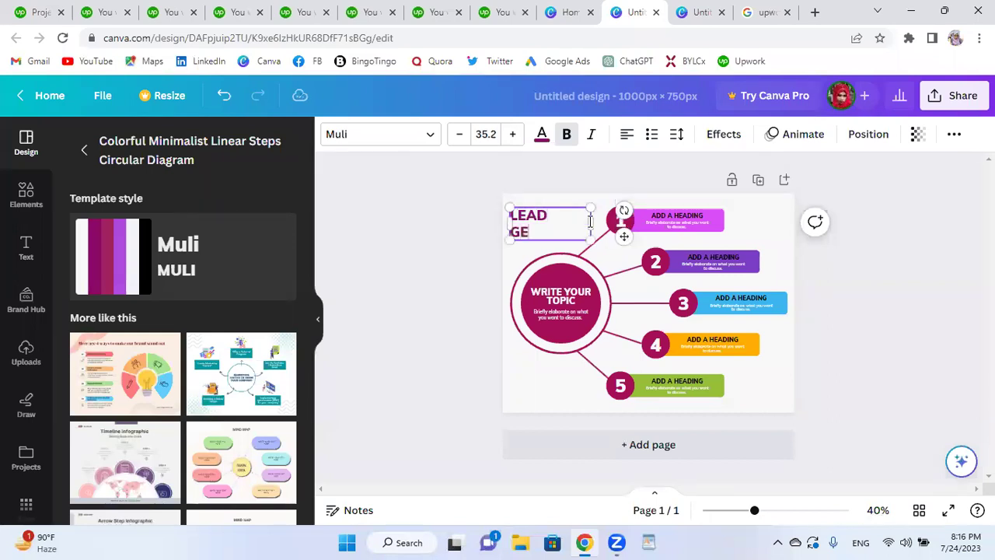
{"action": "type", "text": "NERATION"}
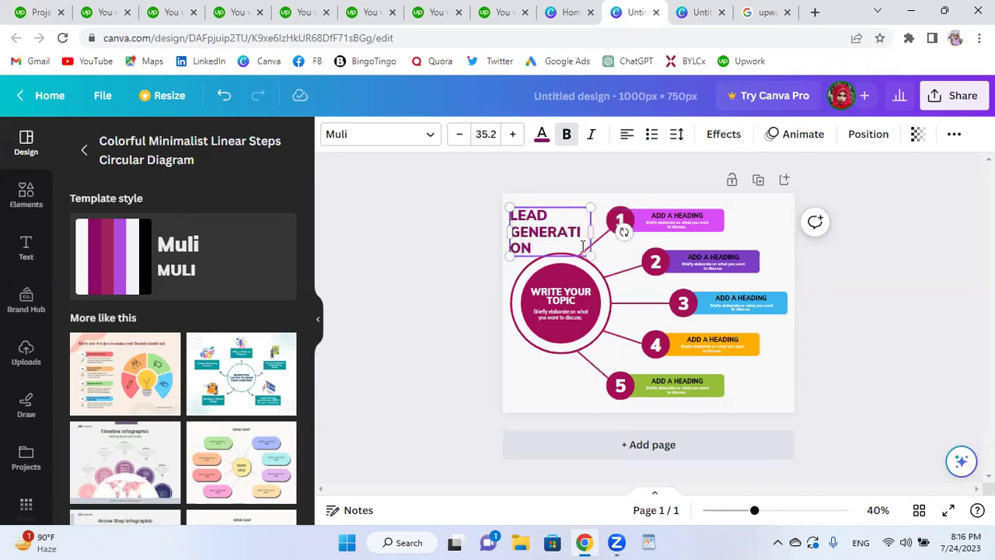
Reduce the font size of the LEAD GENERATION title to 30.2 so it fits on two lines
{"action": "key", "text": "ctrl+a"}
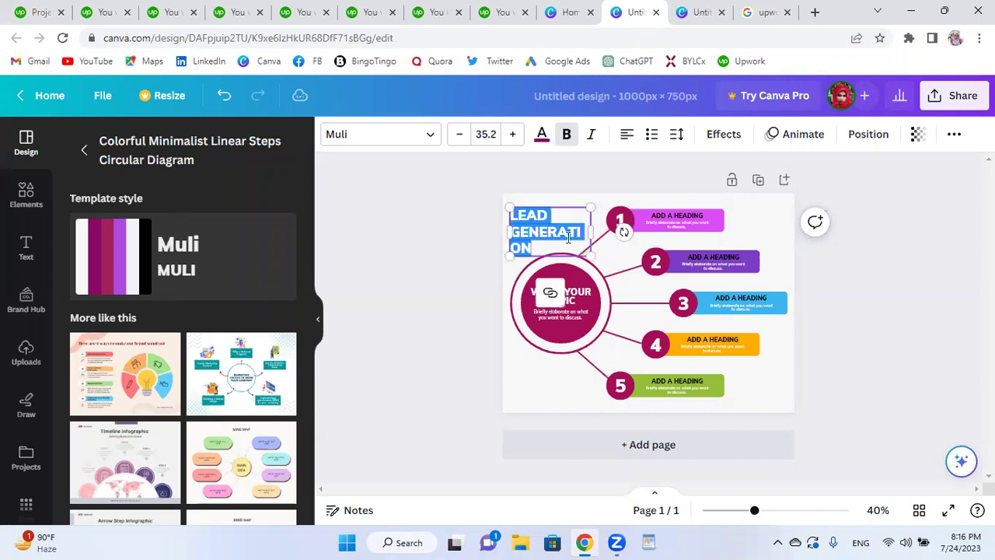
{"action": "left_click", "coordinate": [459, 137]}
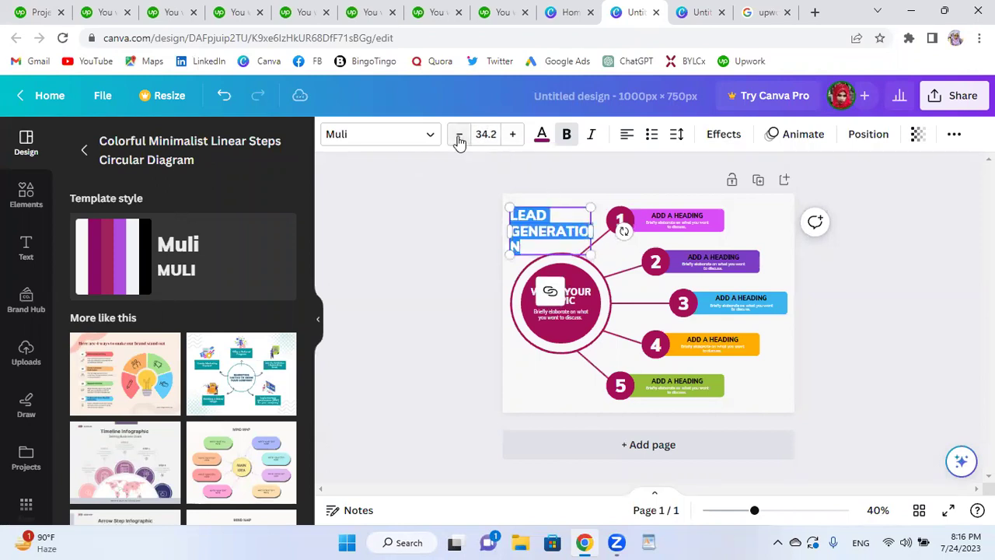
{"action": "left_click", "coordinate": [459, 137]}
{"action": "left_click", "coordinate": [459, 137]}
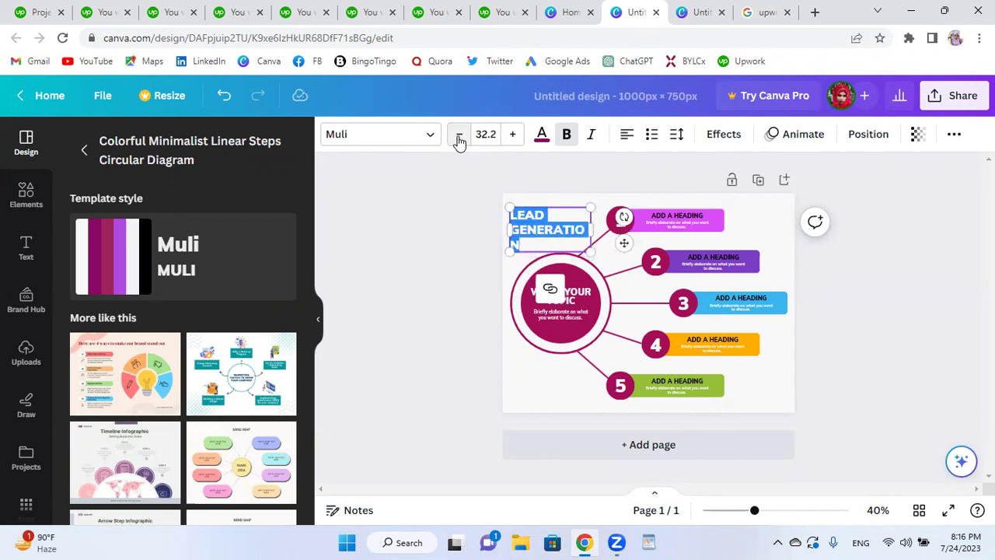
{"action": "left_click", "coordinate": [460, 137]}
{"action": "left_click", "coordinate": [459, 138]}
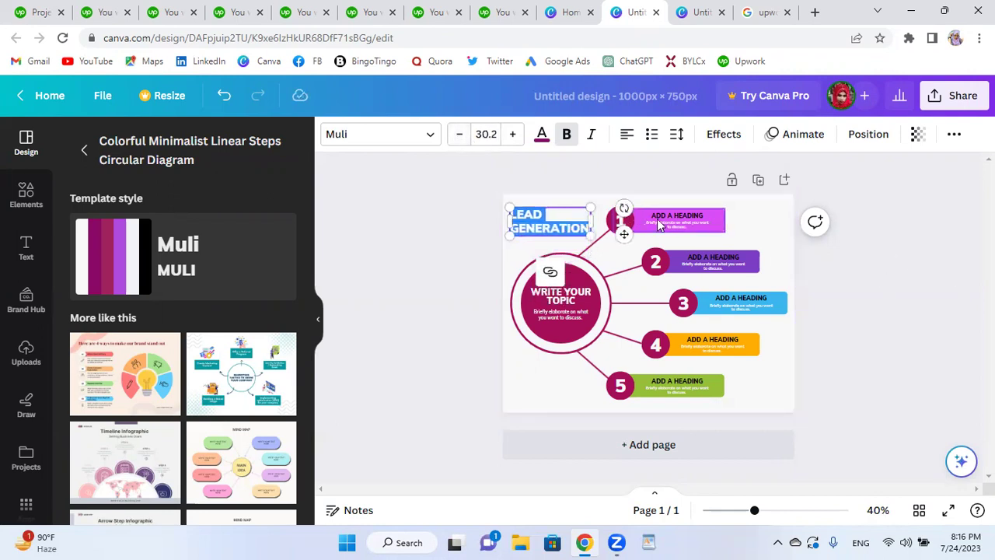
{"action": "left_click", "coordinate": [762, 237]}
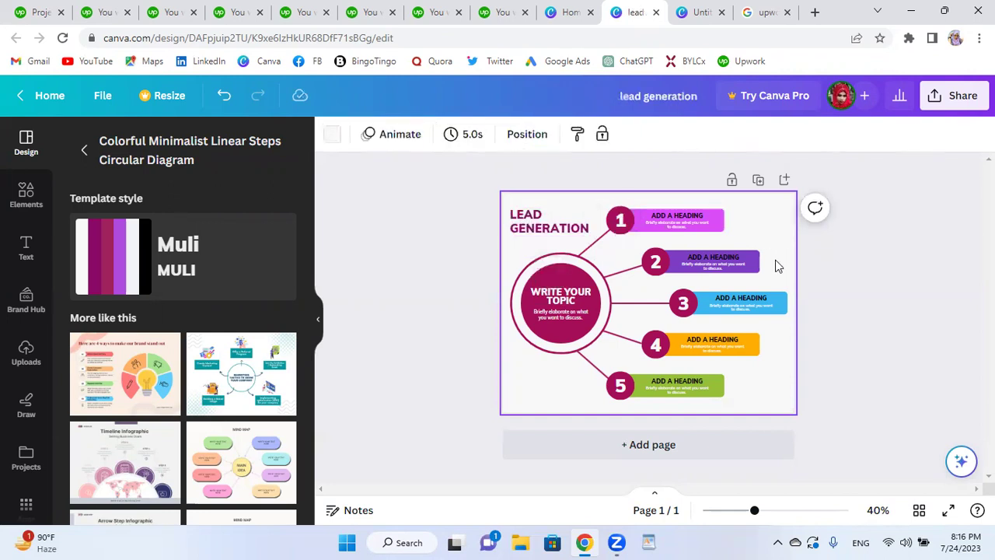
Delete the placeholder description under the first heading and select that heading's text
{"action": "left_click", "coordinate": [673, 224]}
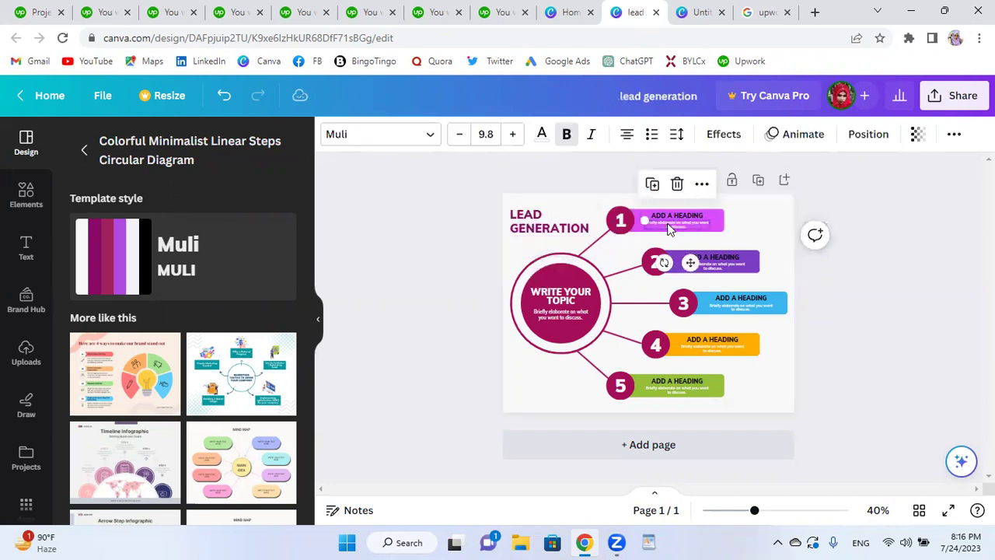
{"action": "left_click", "coordinate": [676, 186]}
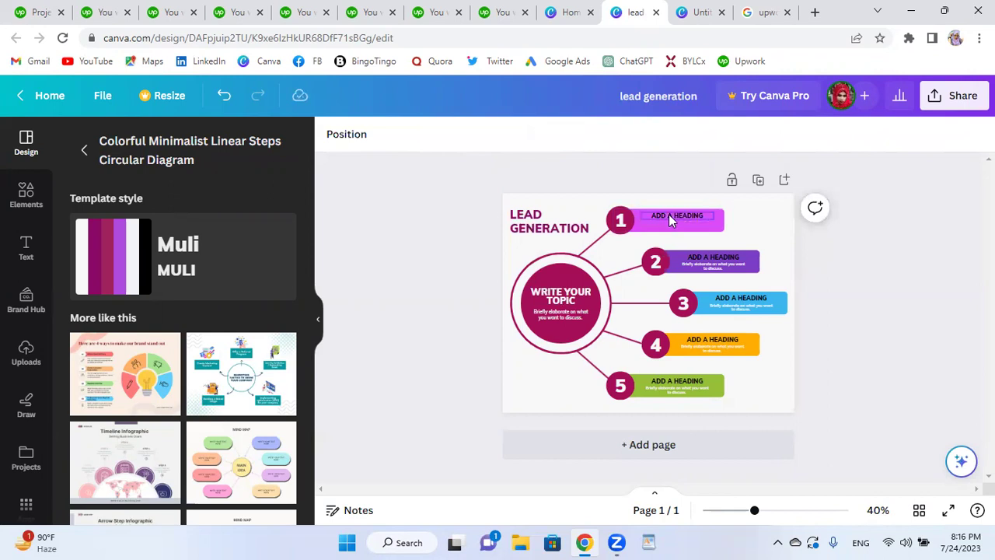
{"action": "left_click", "coordinate": [665, 220]}
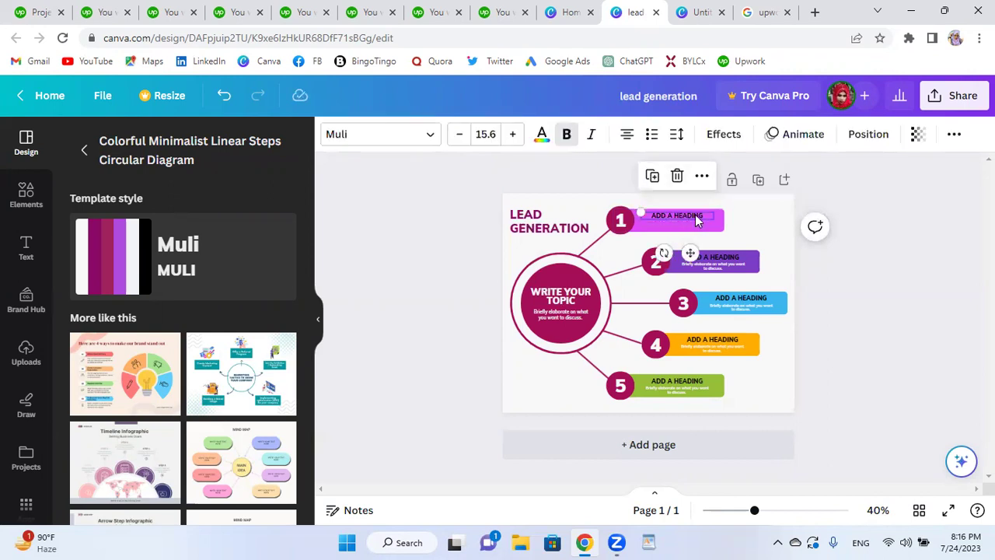
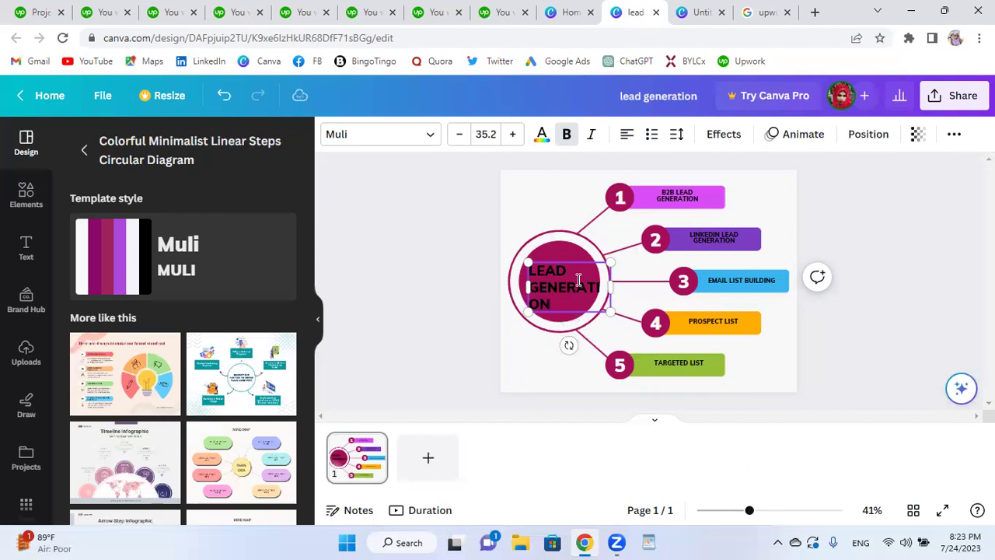
Set the font size of the LEAD GENERATION text in the large circle to 27
{"action": "key", "text": "ctrl+a"}
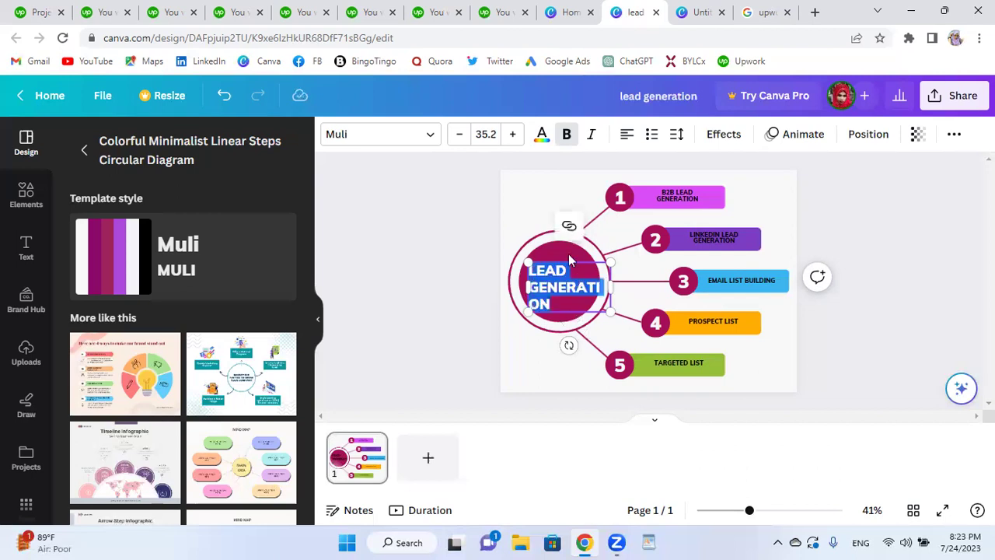
{"action": "left_click", "coordinate": [485, 134]}
{"action": "type", "text": "20"}
{"action": "key", "text": "Return"}
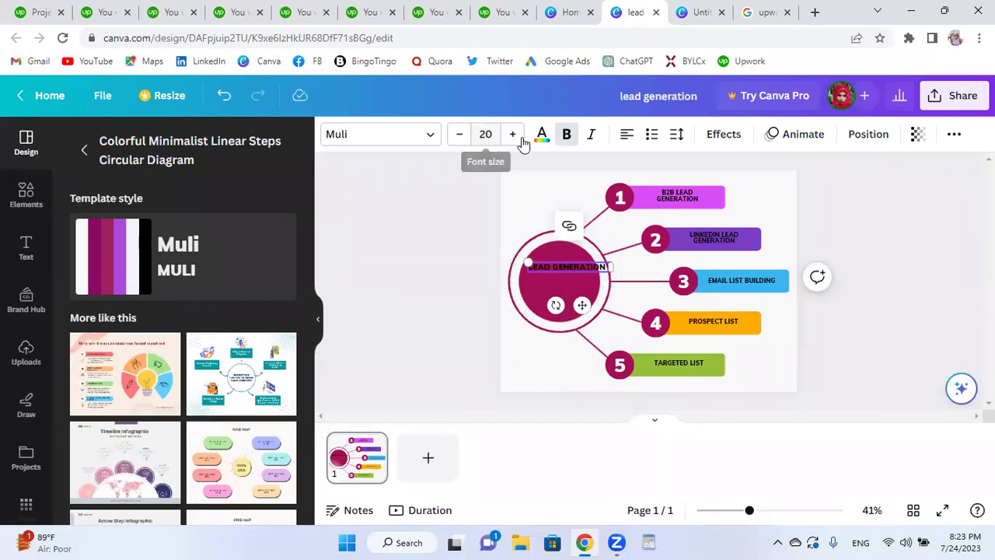
{"action": "left_click", "coordinate": [513, 135]}
{"action": "left_click", "coordinate": [514, 136]}
{"action": "left_click", "coordinate": [513, 135]}
{"action": "left_click", "coordinate": [513, 136]}
{"action": "left_click", "coordinate": [513, 136]}
{"action": "left_click", "coordinate": [513, 135]}
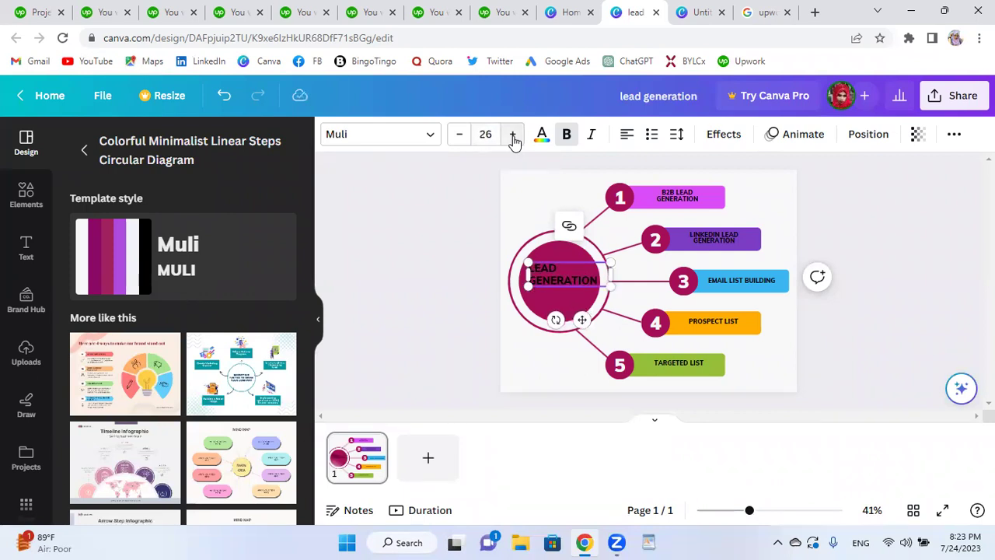
{"action": "left_click", "coordinate": [513, 137]}
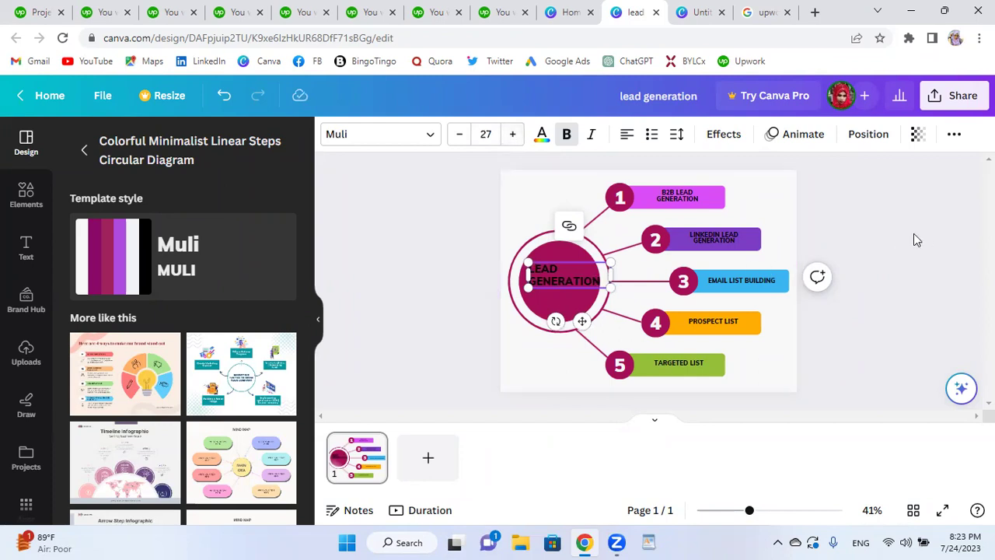
Fine-tune the size of the LEAD GENERATION text and reposition it to sit centrally within the large circle
{"action": "left_click", "coordinate": [514, 135]}
{"action": "left_click", "coordinate": [514, 135]}
{"action": "left_click", "coordinate": [513, 135]}
{"action": "left_click", "coordinate": [942, 298]}
{"action": "left_click", "coordinate": [567, 283]}
{"action": "left_click_drag", "start_coordinate": [568, 283], "coordinate": [564, 285]}
{"action": "left_click", "coordinate": [458, 135]}
{"action": "left_click", "coordinate": [457, 137]}
{"action": "left_click", "coordinate": [457, 136]}
{"action": "left_click_drag", "start_coordinate": [569, 269], "coordinate": [544, 276]}
{"action": "left_click", "coordinate": [961, 289]}
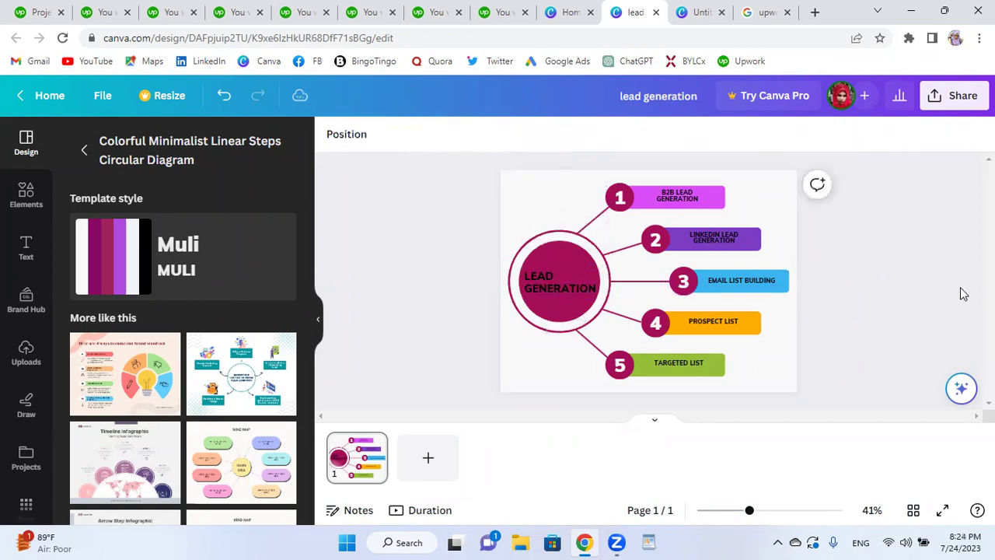
Download the finished design as a JPG file
{"action": "left_click", "coordinate": [948, 106]}
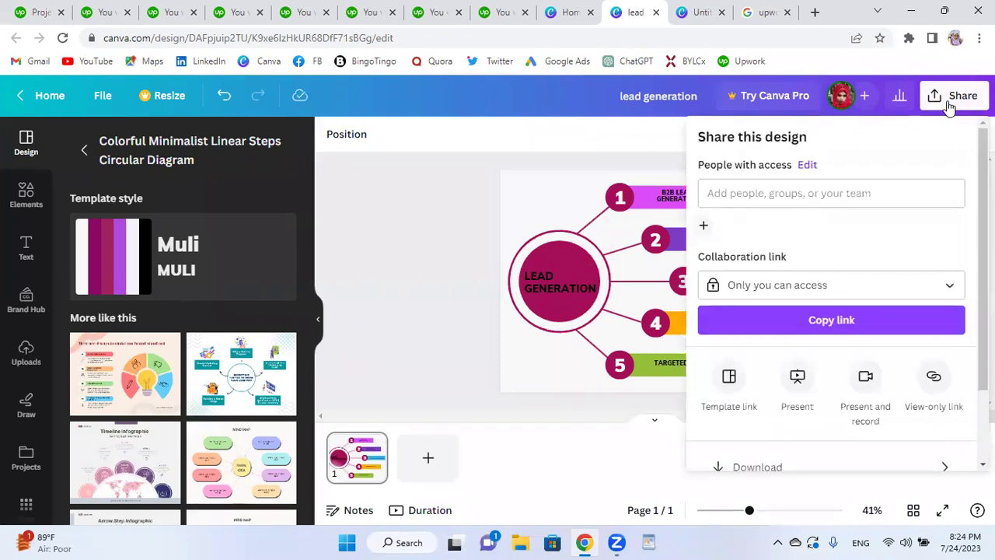
{"action": "left_click", "coordinate": [784, 469]}
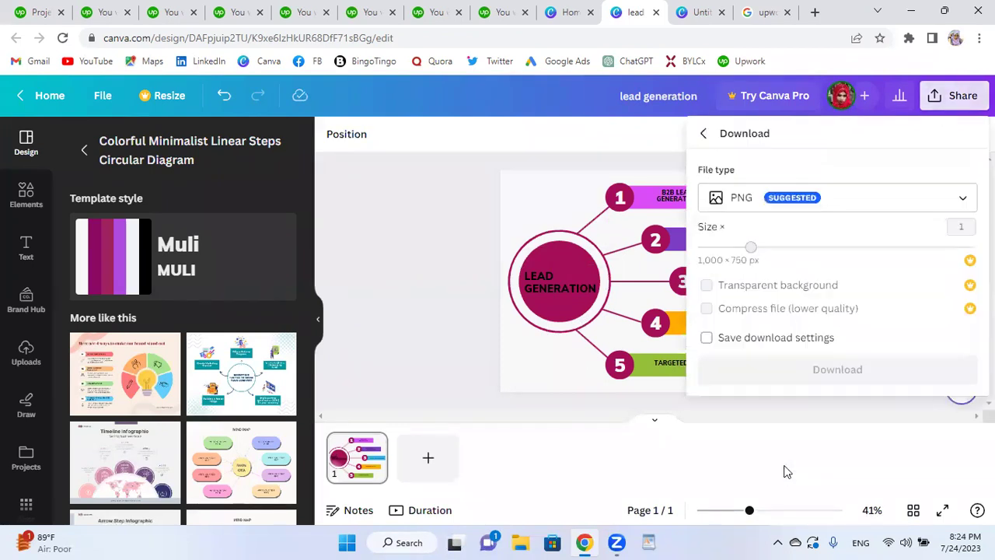
{"action": "left_click", "coordinate": [776, 196]}
{"action": "left_click", "coordinate": [762, 113]}
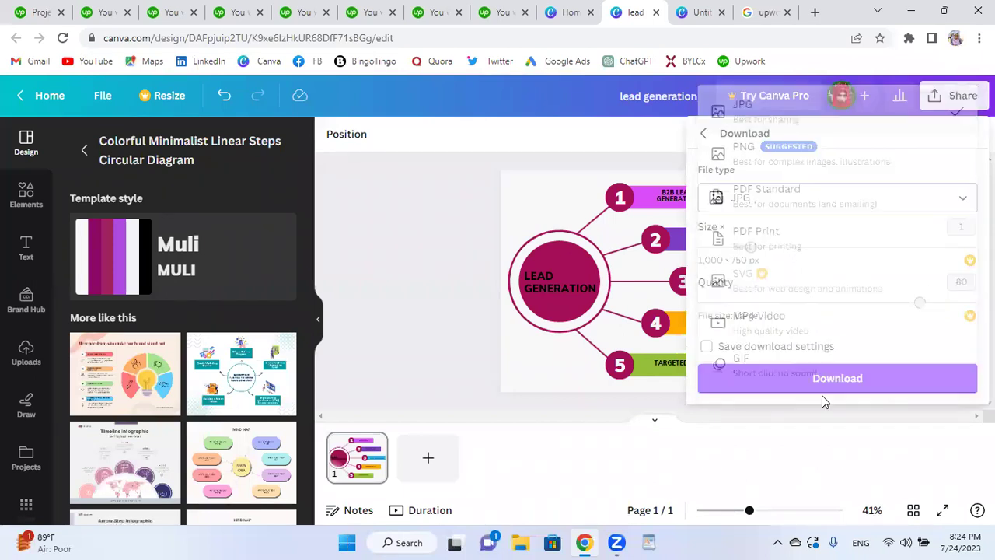
{"action": "left_click", "coordinate": [838, 379]}
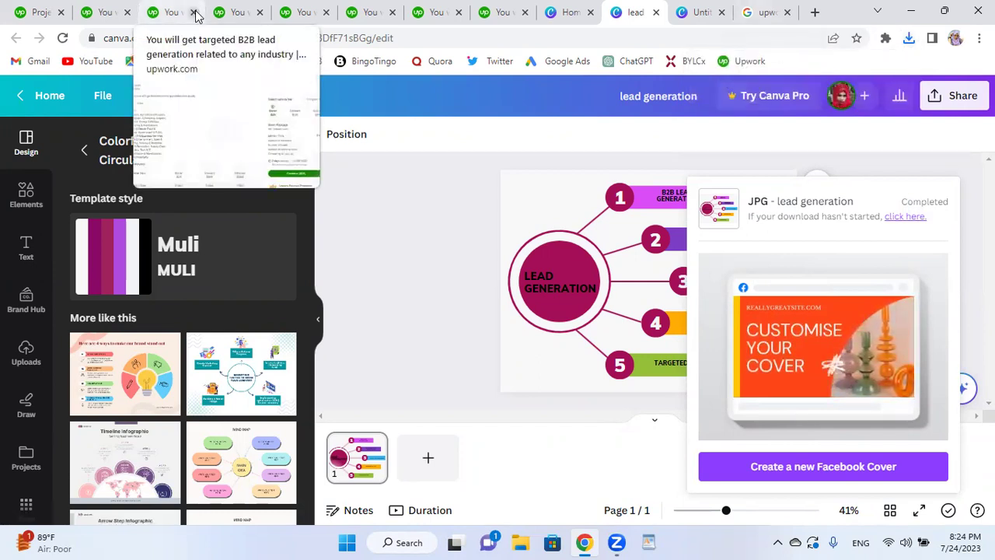
Switch to the Upwork project's Gallery page and upload the "lead generation" JPG from Downloads as a project image
{"action": "left_click", "coordinate": [34, 13]}
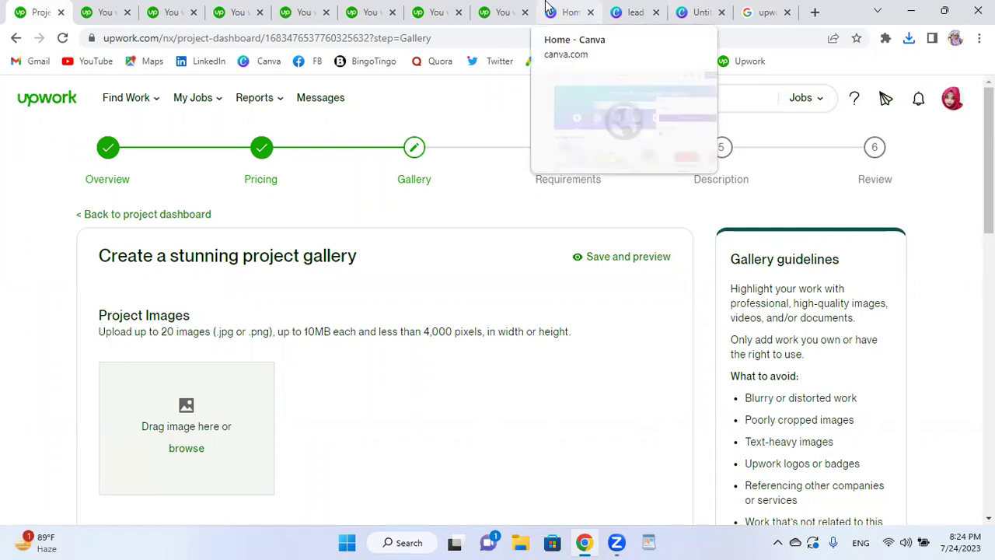
{"action": "left_click", "coordinate": [186, 449]}
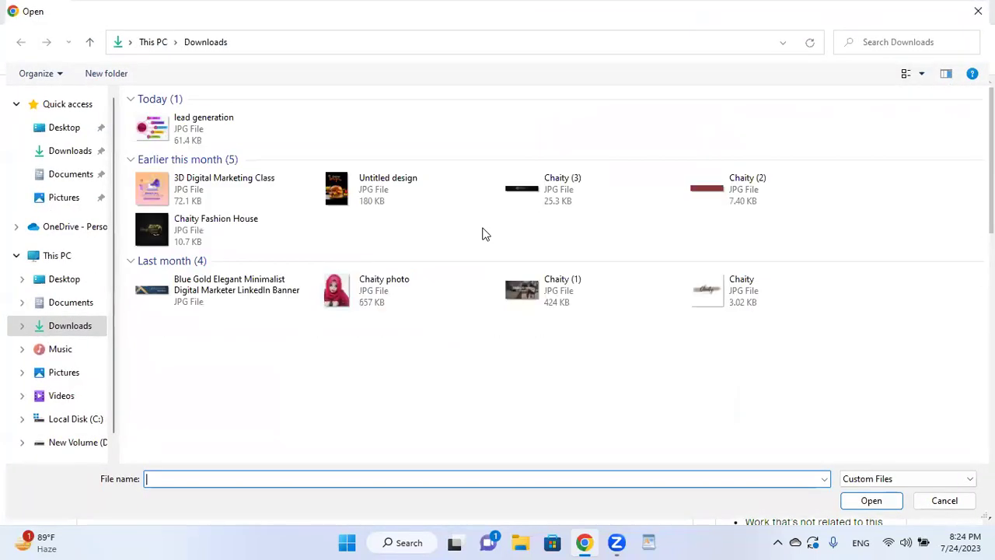
{"action": "left_click", "coordinate": [153, 126]}
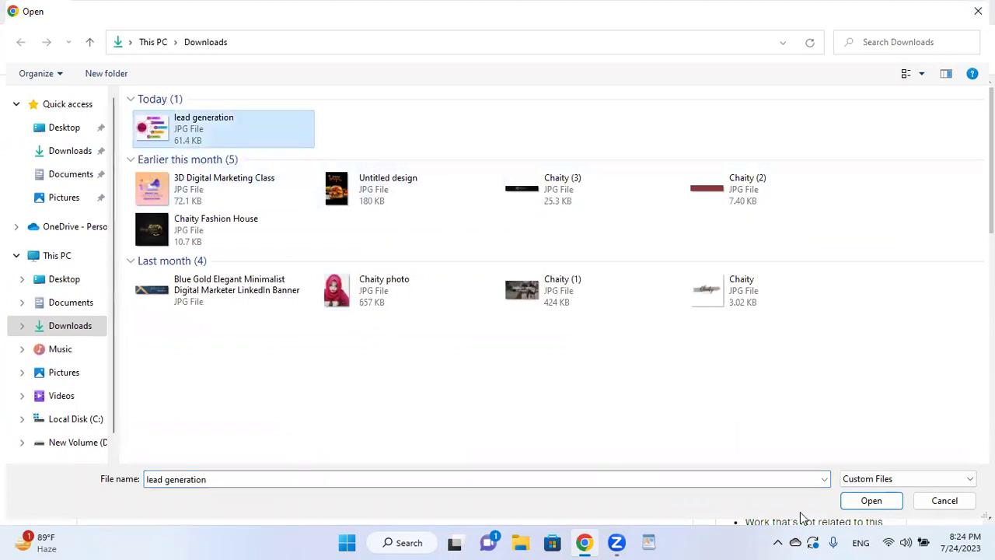
{"action": "left_click", "coordinate": [871, 502]}
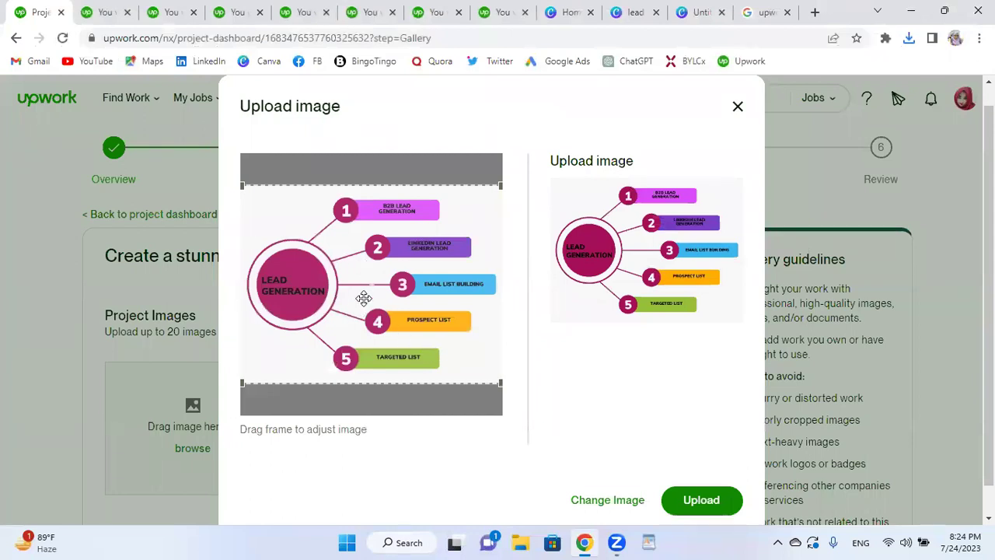
{"action": "left_click", "coordinate": [702, 501]}
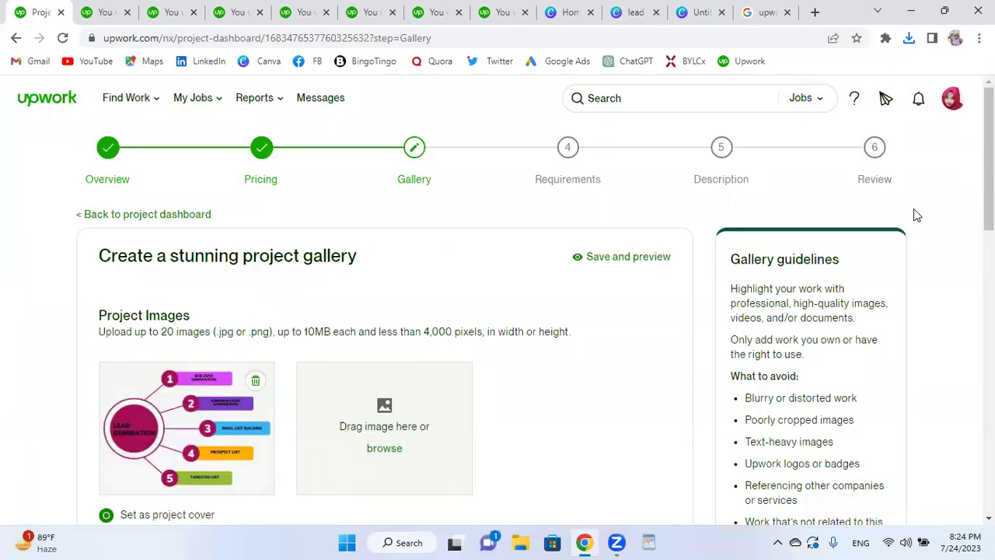
Skip the project video and sample documents sections of the gallery and continue to the Requirements stage
{"action": "scroll", "coordinate": [886, 98], "scroll_direction": "down", "scroll_amount": 1}
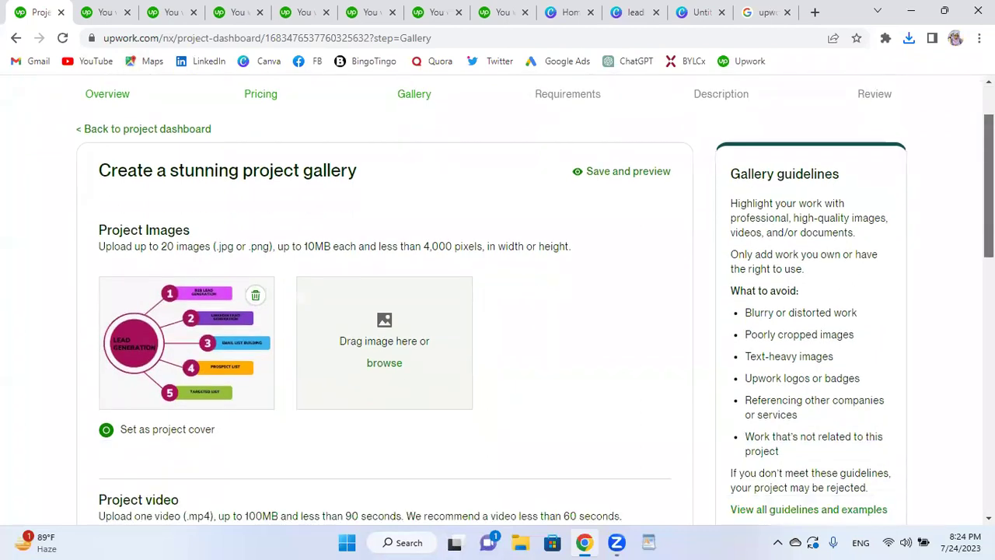
{"action": "scroll", "coordinate": [535, 306], "scroll_direction": "down", "scroll_amount": 3}
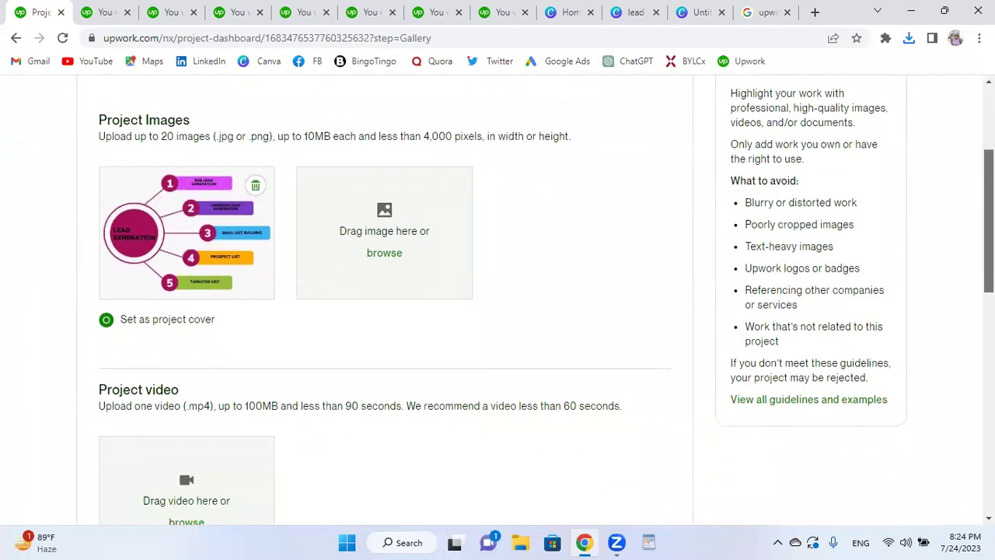
{"action": "scroll", "coordinate": [535, 305], "scroll_direction": "down", "scroll_amount": 1}
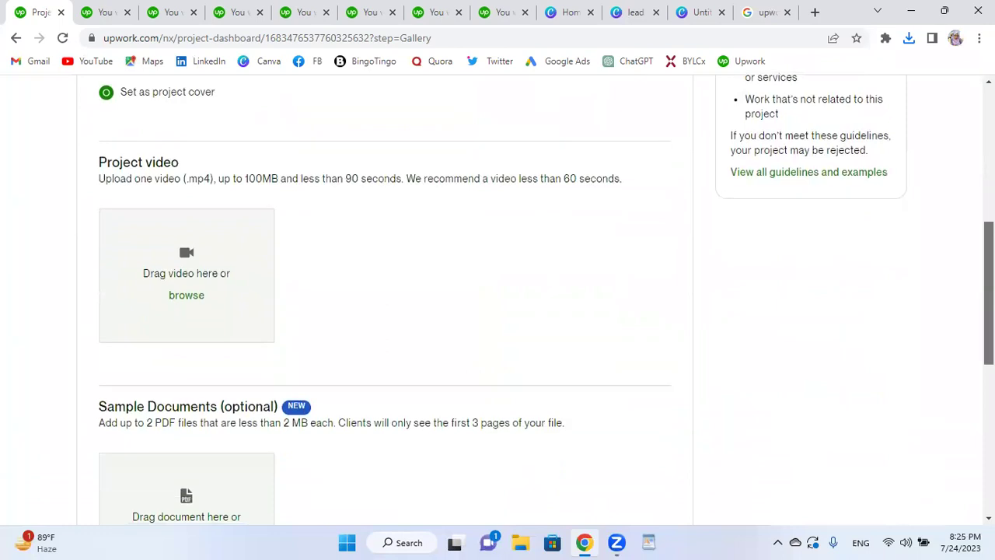
{"action": "scroll", "coordinate": [535, 306], "scroll_direction": "down", "scroll_amount": 2}
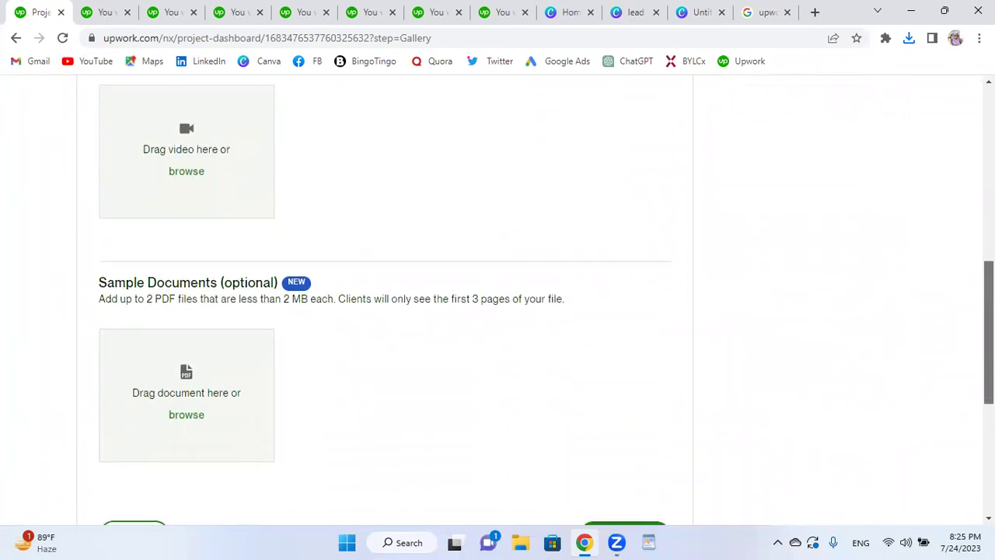
{"action": "scroll", "coordinate": [917, 342], "scroll_direction": "down", "scroll_amount": 1}
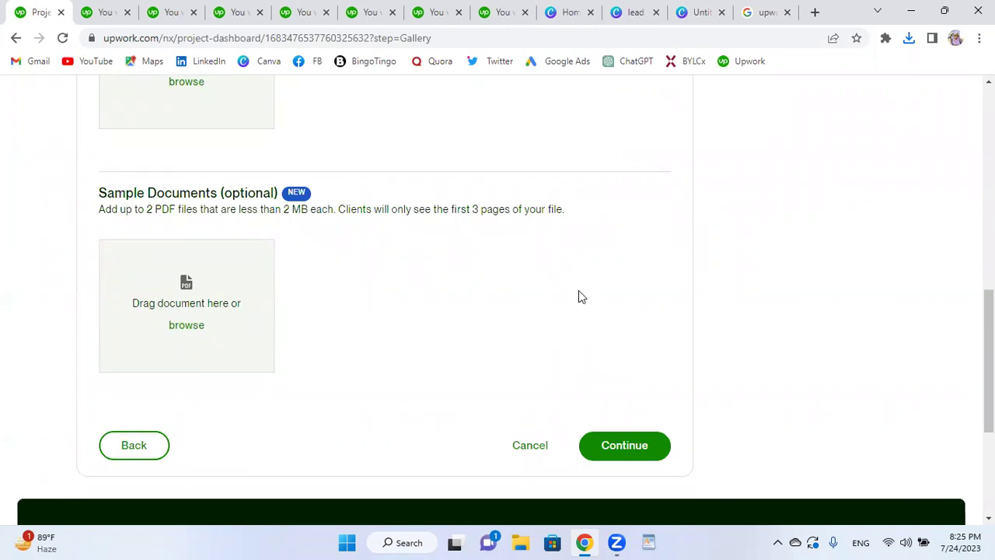
{"action": "scroll", "coordinate": [243, 158], "scroll_direction": "up", "scroll_amount": 2}
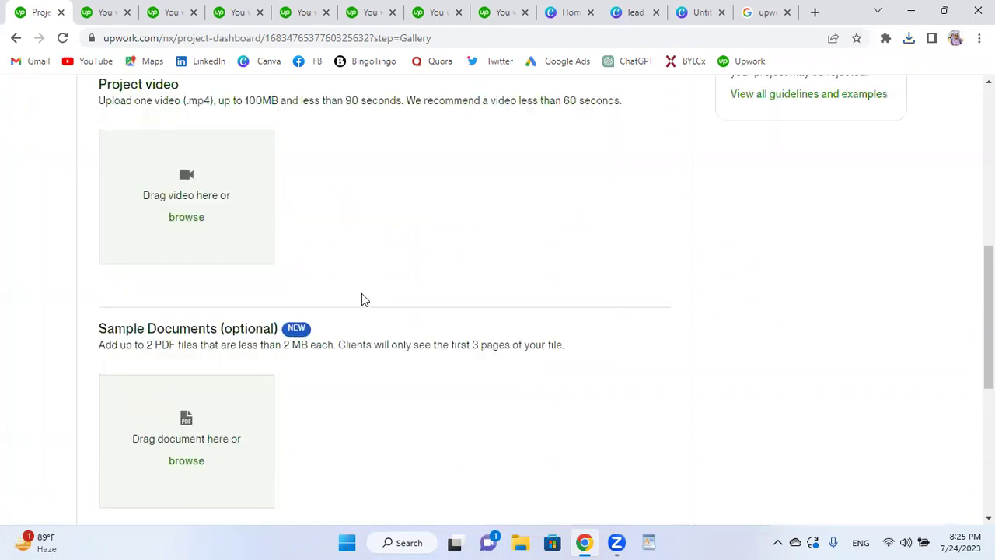
{"action": "scroll", "coordinate": [185, 160], "scroll_direction": "up", "scroll_amount": 1}
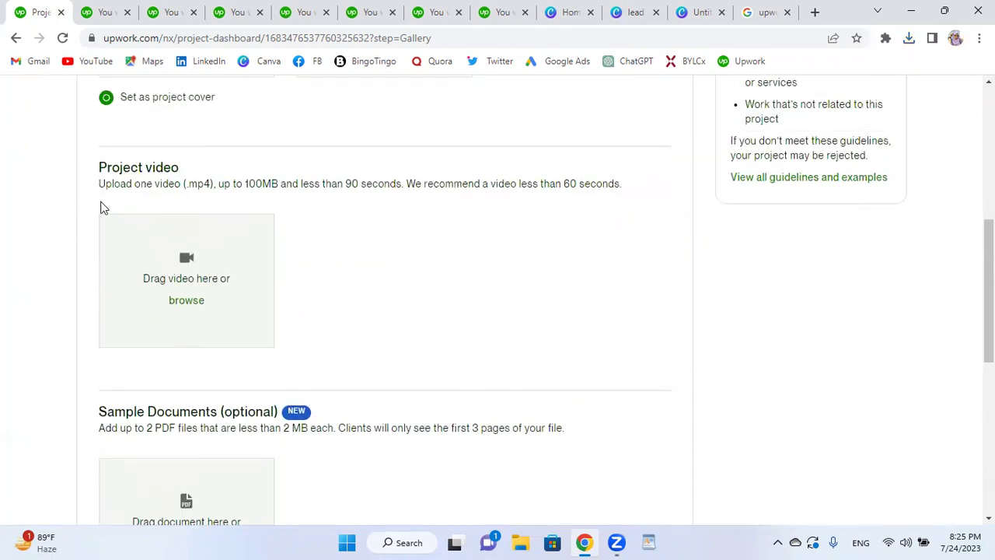
{"action": "scroll", "coordinate": [622, 482], "scroll_direction": "down", "scroll_amount": 3}
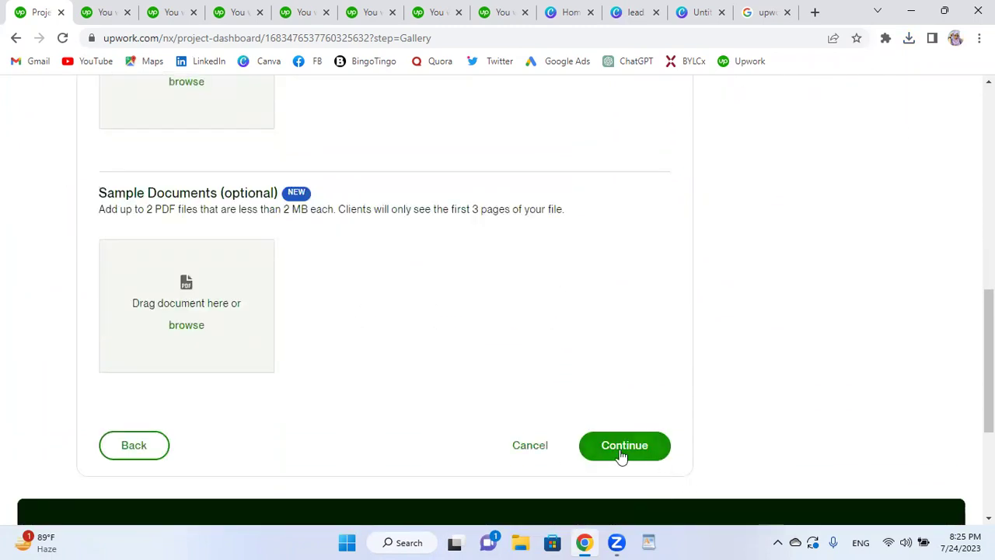
{"action": "left_click", "coordinate": [624, 459]}
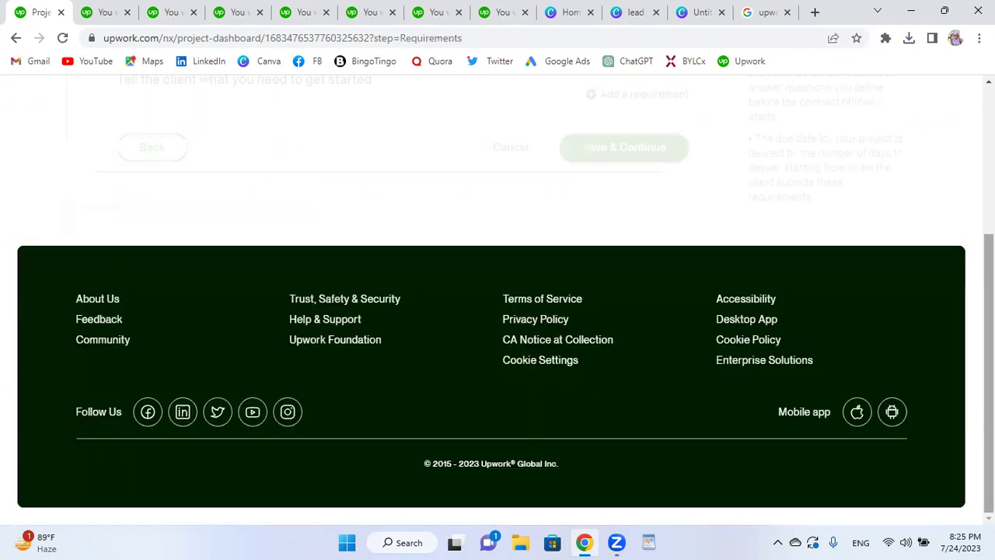
Start a new client requirement and enter the question "Do you have any samples?"
{"action": "scroll", "coordinate": [951, 238], "scroll_direction": "up", "scroll_amount": 3}
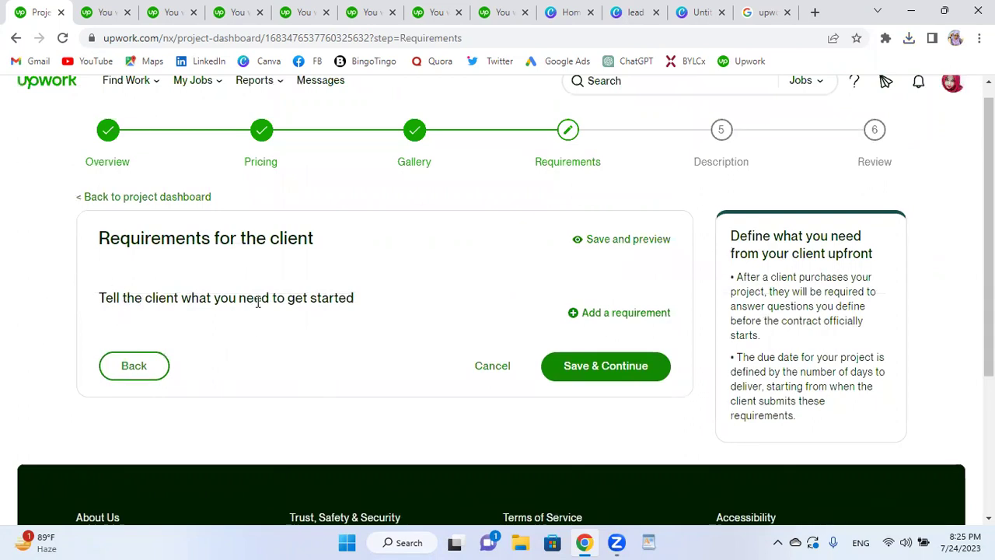
{"action": "left_click", "coordinate": [603, 318]}
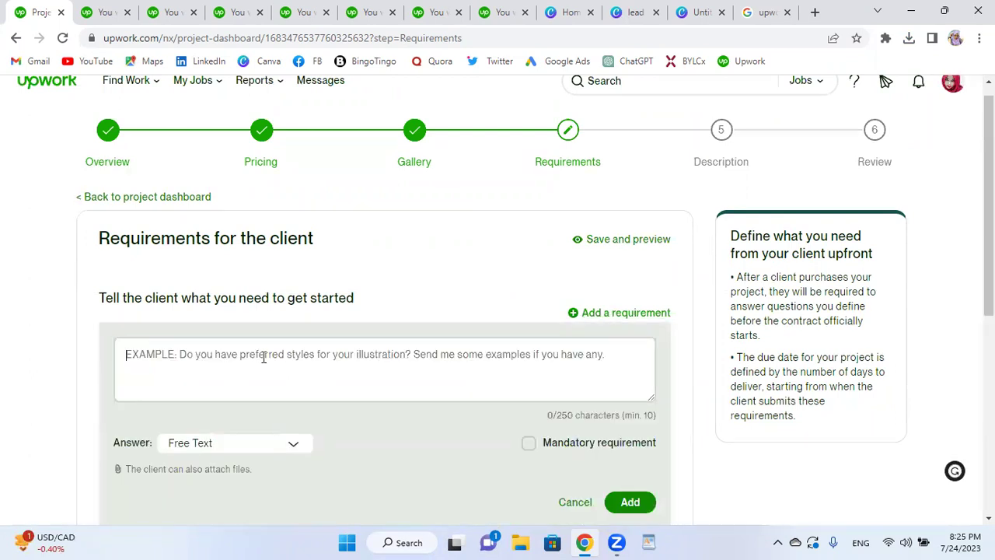
{"action": "type", "text": "Do you have"}
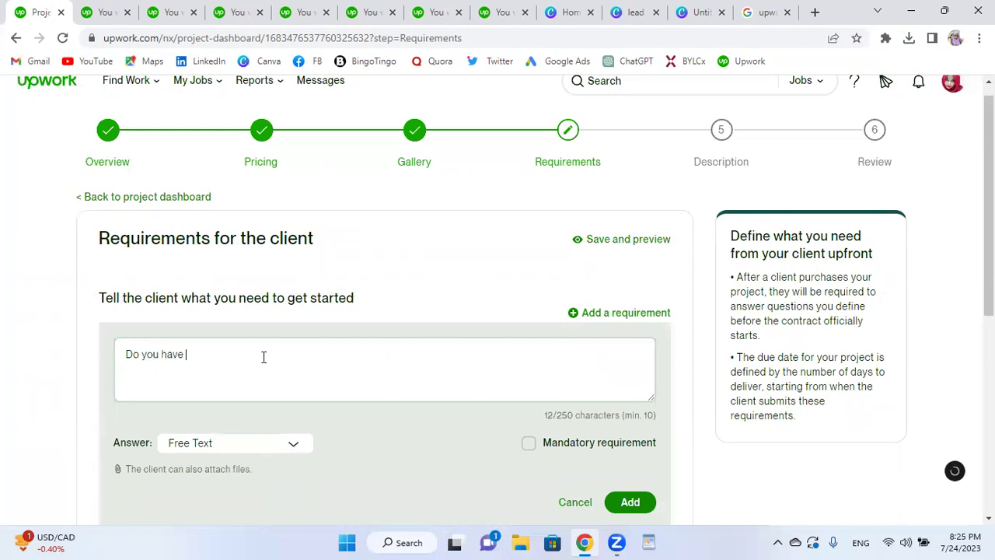
{"action": "type", "text": " any sample?"}
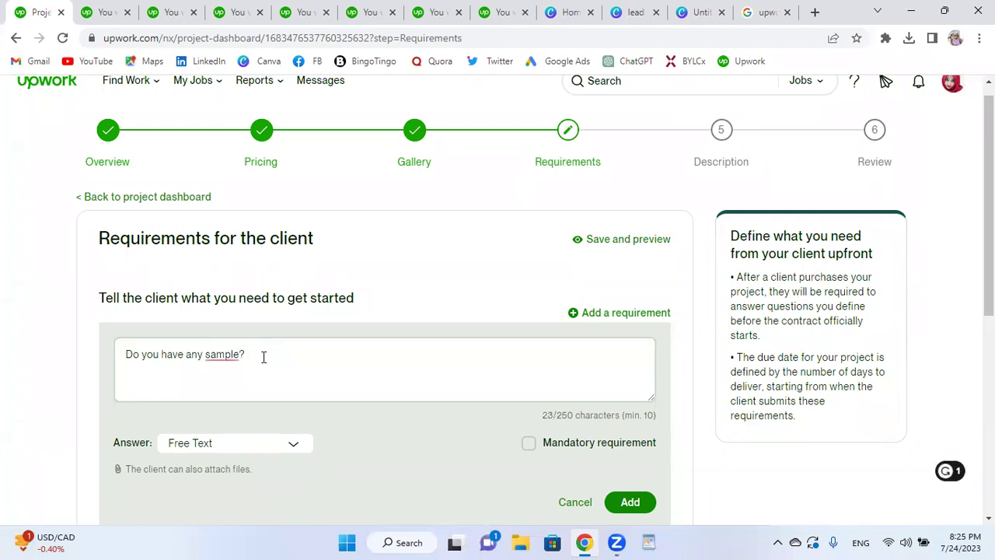
{"action": "right_click", "coordinate": [222, 356]}
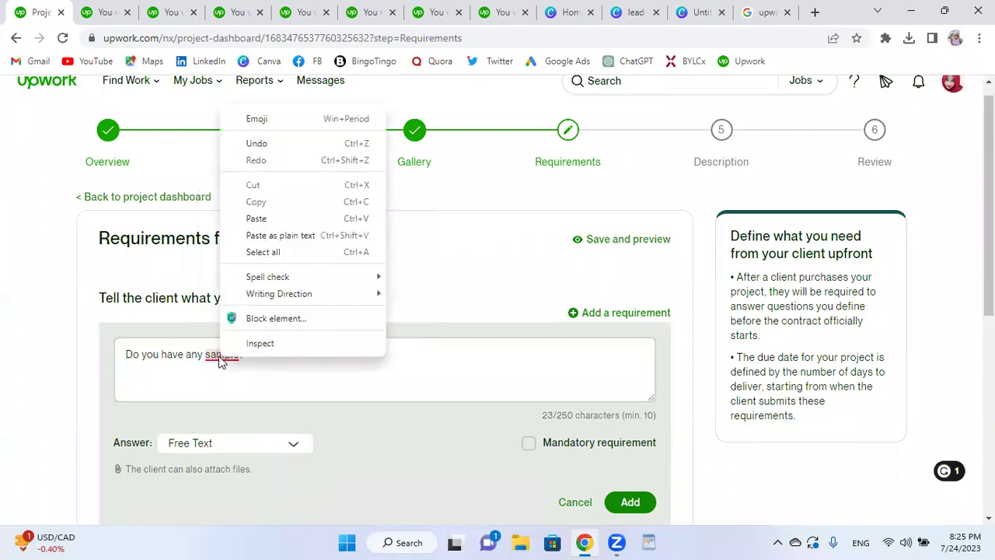
{"action": "left_click", "coordinate": [427, 372]}
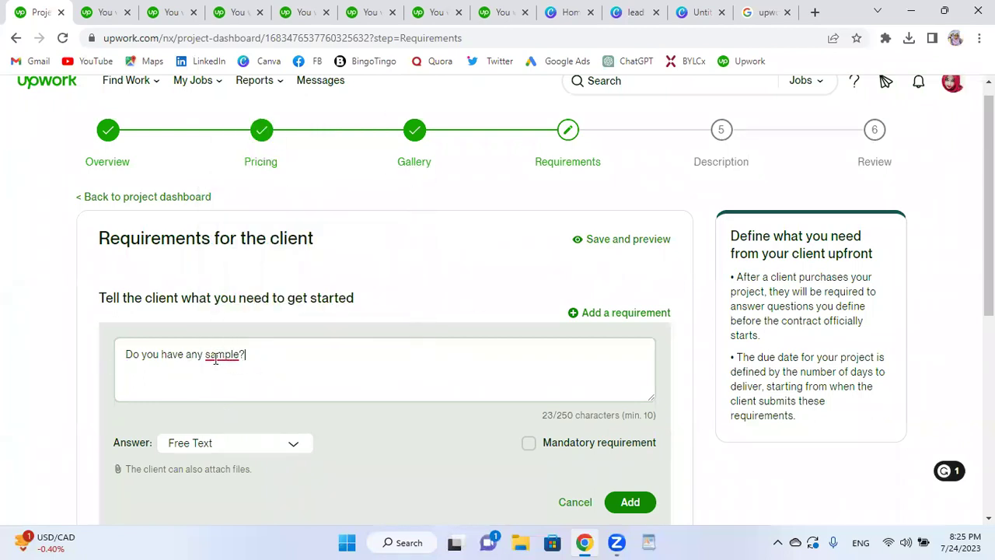
{"action": "mouse_move", "coordinate": [216, 361]}
{"action": "type", "text": "s"}
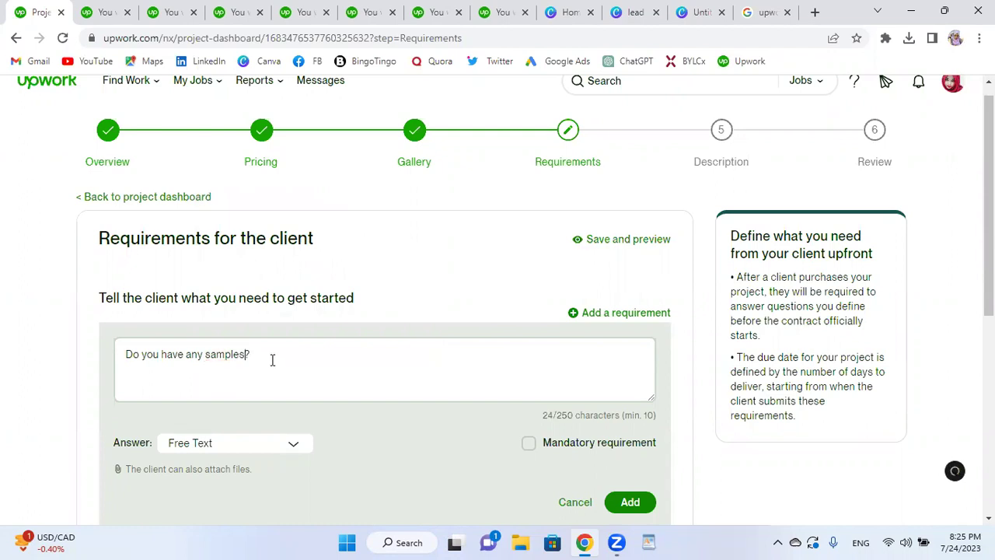
{"action": "left_click", "coordinate": [328, 357]}
Set the requirement's answer type to File Attachment, add it, and save to continue to the project summary in the Description stage
{"action": "left_click", "coordinate": [215, 443]}
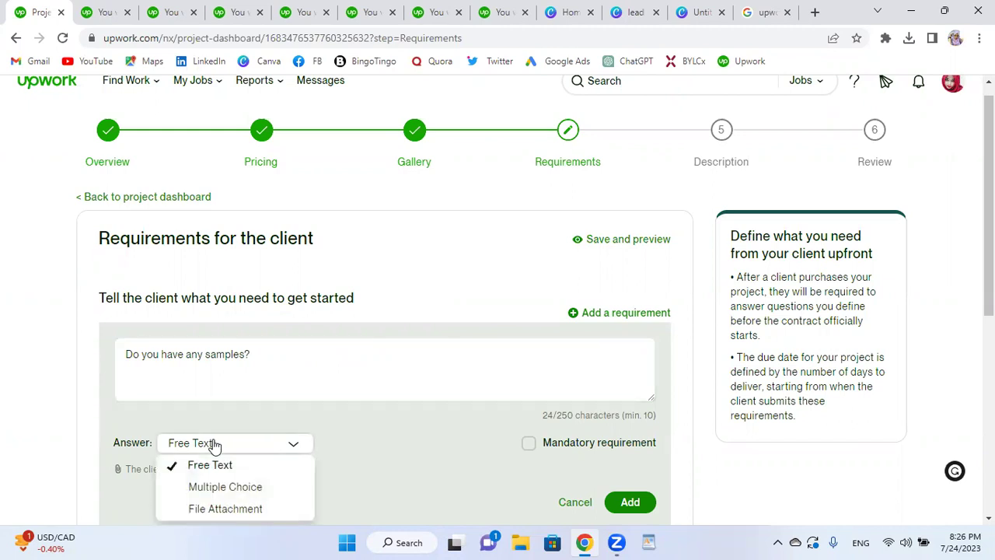
{"action": "left_click", "coordinate": [210, 510]}
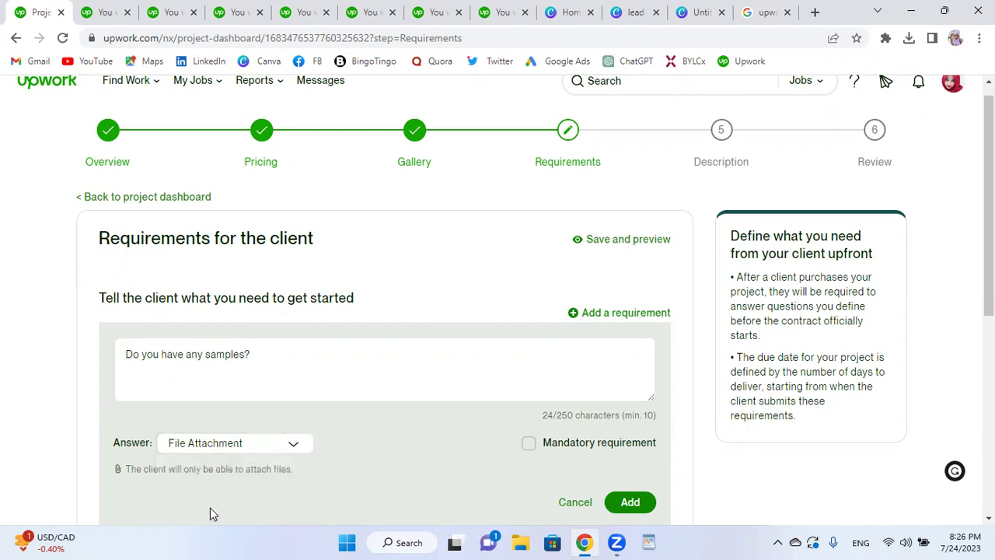
{"action": "left_click", "coordinate": [528, 448]}
{"action": "left_click", "coordinate": [529, 443]}
{"action": "left_click", "coordinate": [631, 502]}
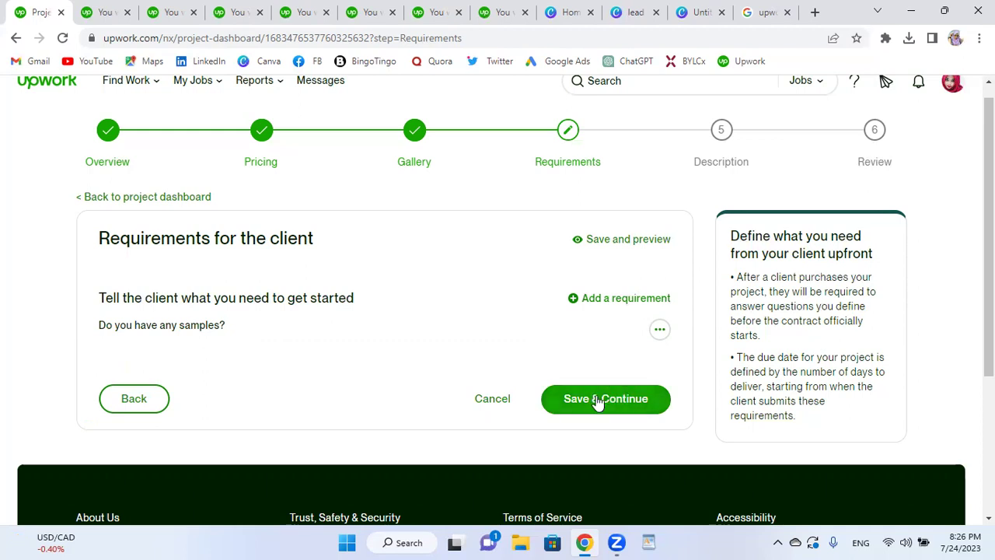
{"action": "left_click", "coordinate": [622, 401]}
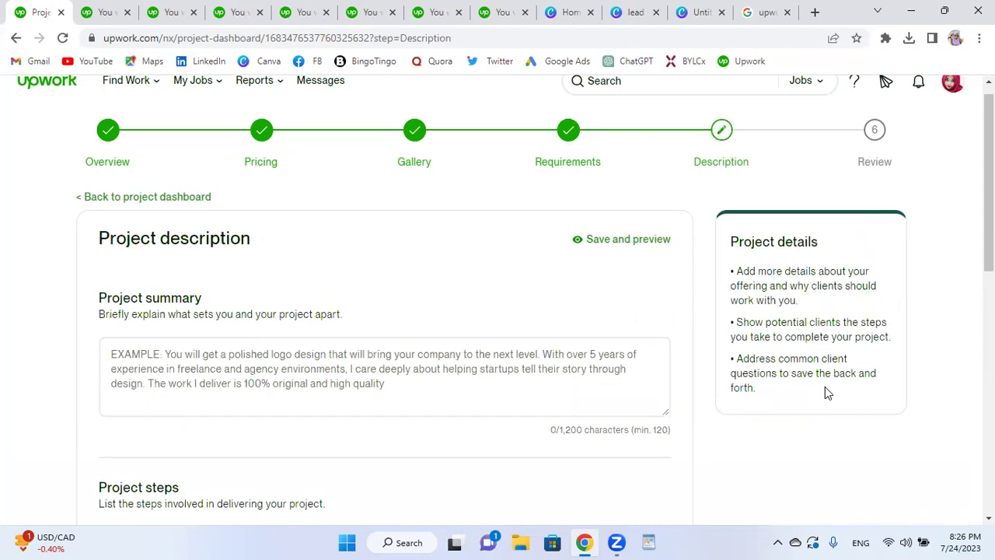
{"action": "left_click", "coordinate": [350, 377]}
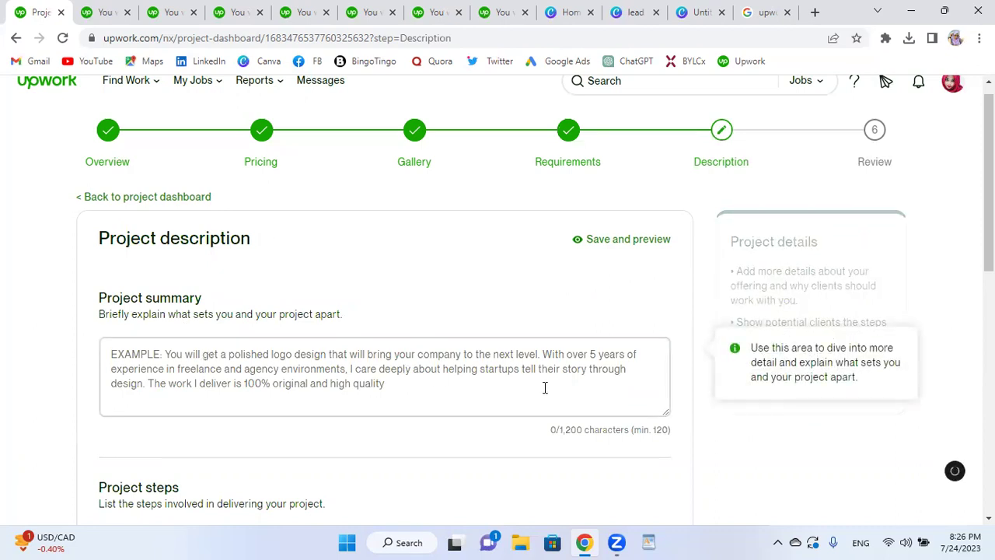
Examine the project details of the B2B LinkedIn lead generation and prospect email list listing, including its lead types and Excel/CSV delivery format
{"action": "left_click", "coordinate": [113, 12]}
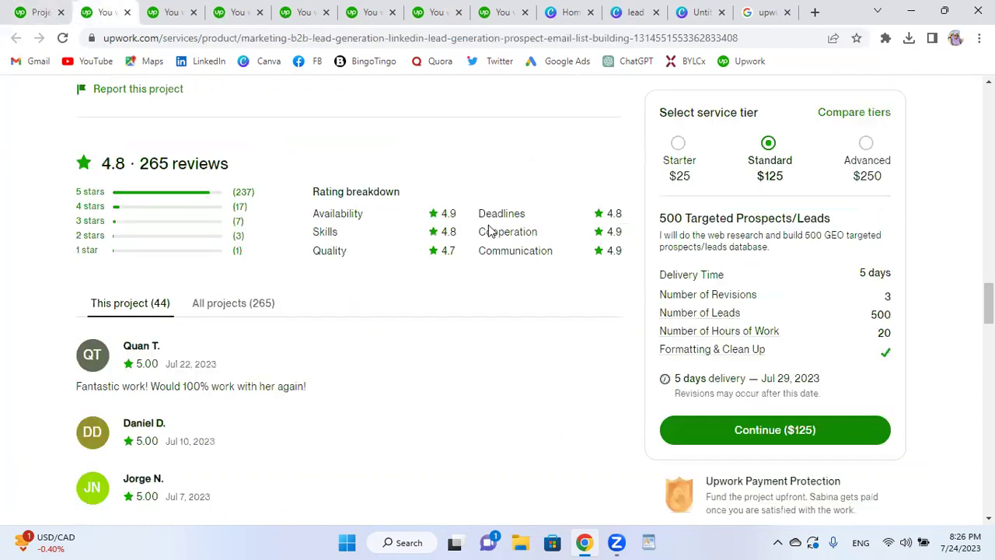
{"action": "scroll", "coordinate": [489, 230], "scroll_direction": "up", "scroll_amount": 4}
{"action": "scroll", "coordinate": [488, 230], "scroll_direction": "up", "scroll_amount": 12}
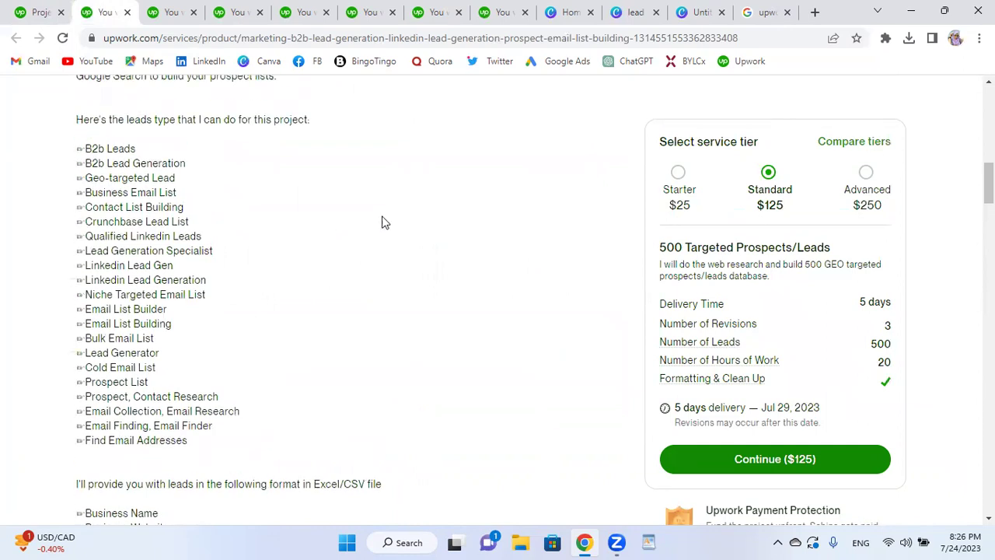
{"action": "scroll", "coordinate": [381, 223], "scroll_direction": "up", "scroll_amount": 4}
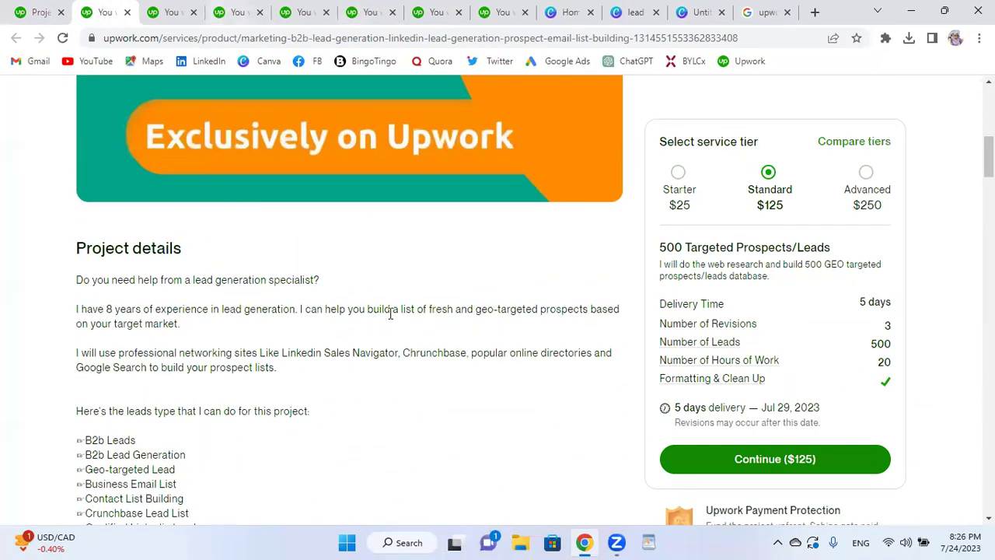
{"action": "scroll", "coordinate": [400, 327], "scroll_direction": "down", "scroll_amount": 1}
{"action": "scroll", "coordinate": [407, 338], "scroll_direction": "down", "scroll_amount": 1}
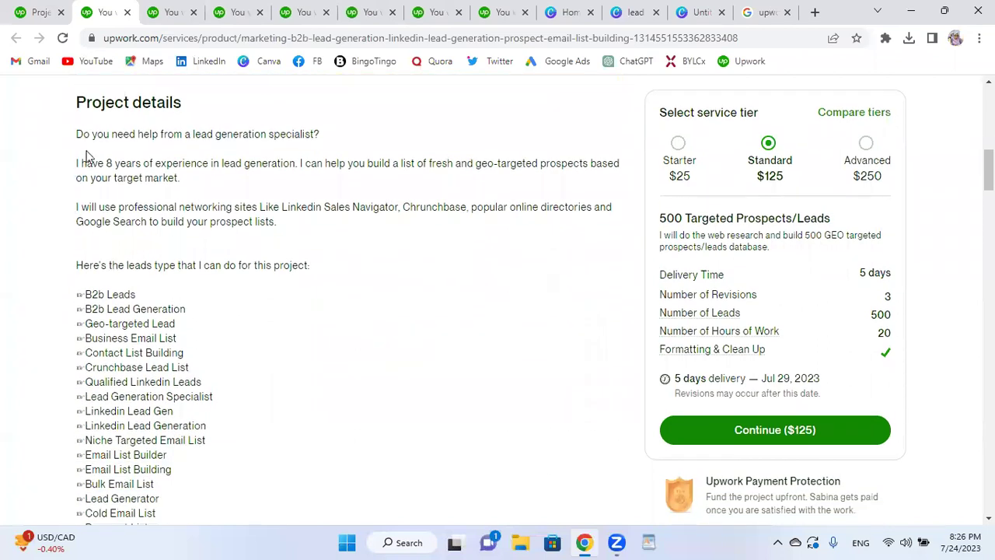
{"action": "left_click_drag", "start_coordinate": [77, 151], "coordinate": [230, 196]}
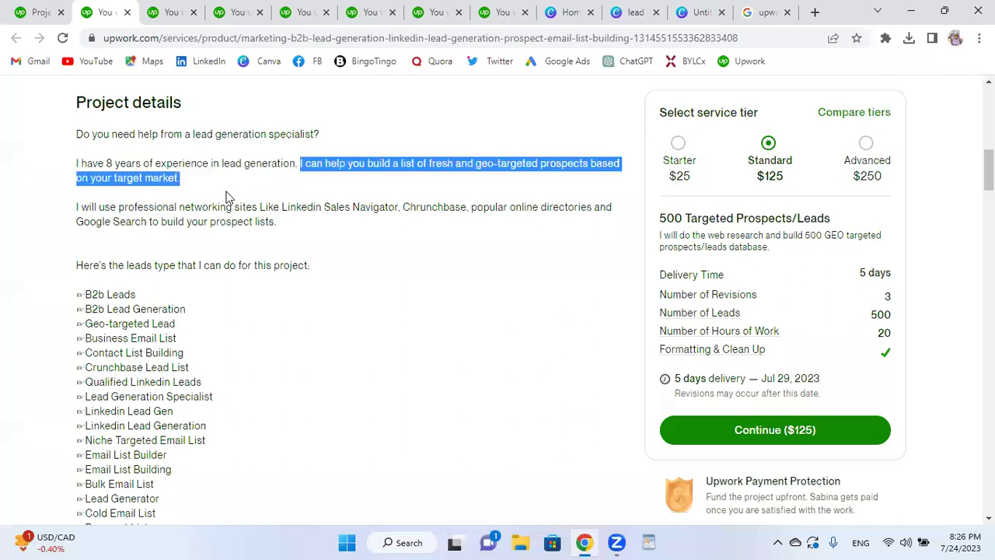
{"action": "scroll", "coordinate": [160, 251], "scroll_direction": "down", "scroll_amount": 1}
{"action": "left_click_drag", "start_coordinate": [76, 192], "coordinate": [329, 199]}
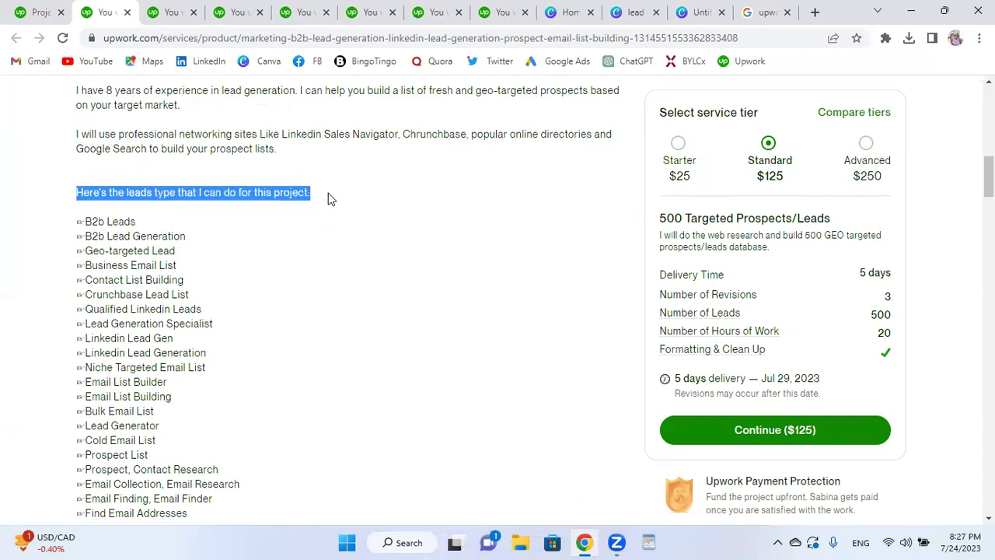
{"action": "scroll", "coordinate": [265, 314], "scroll_direction": "down", "scroll_amount": 1}
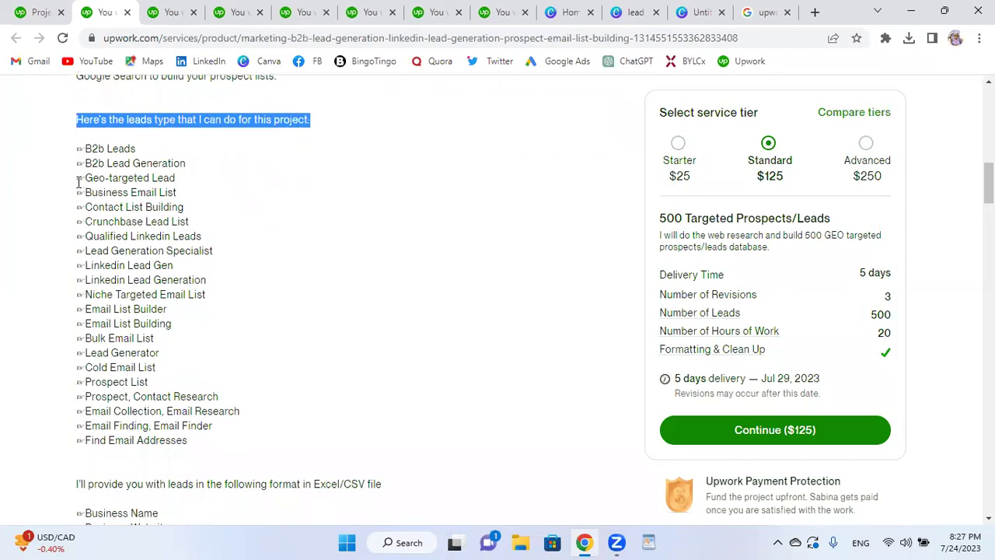
{"action": "scroll", "coordinate": [171, 198], "scroll_direction": "down", "scroll_amount": 3}
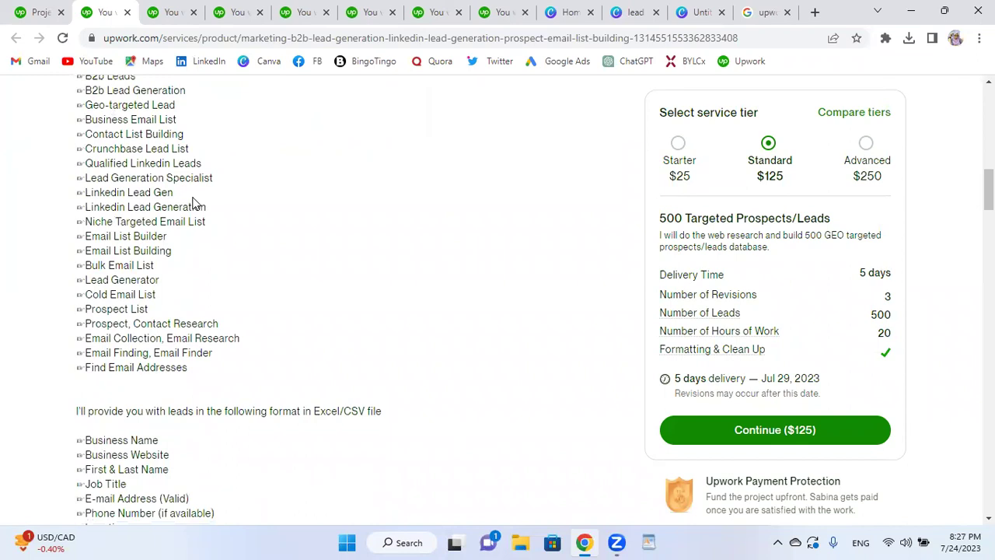
{"action": "scroll", "coordinate": [169, 220], "scroll_direction": "down", "scroll_amount": 1}
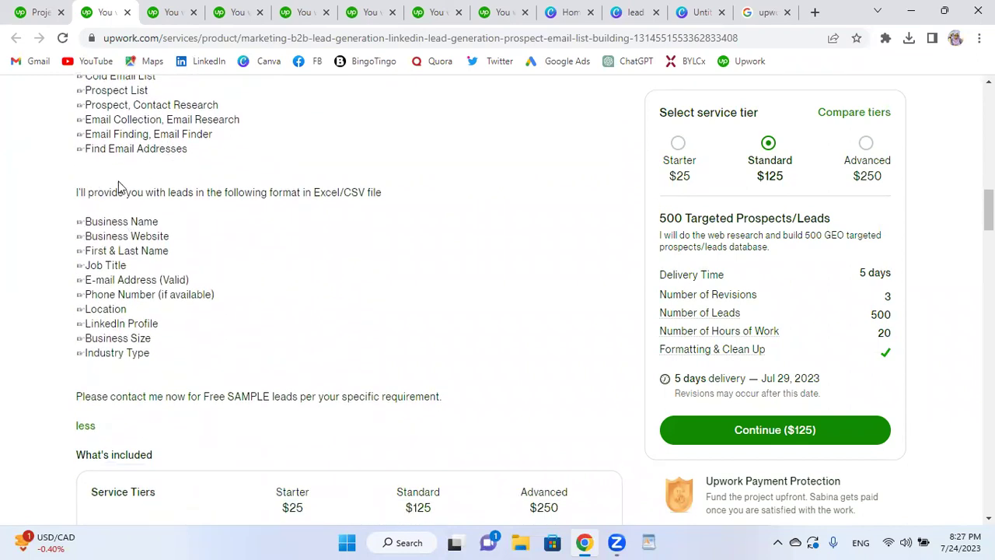
{"action": "left_click_drag", "start_coordinate": [309, 194], "coordinate": [382, 192]}
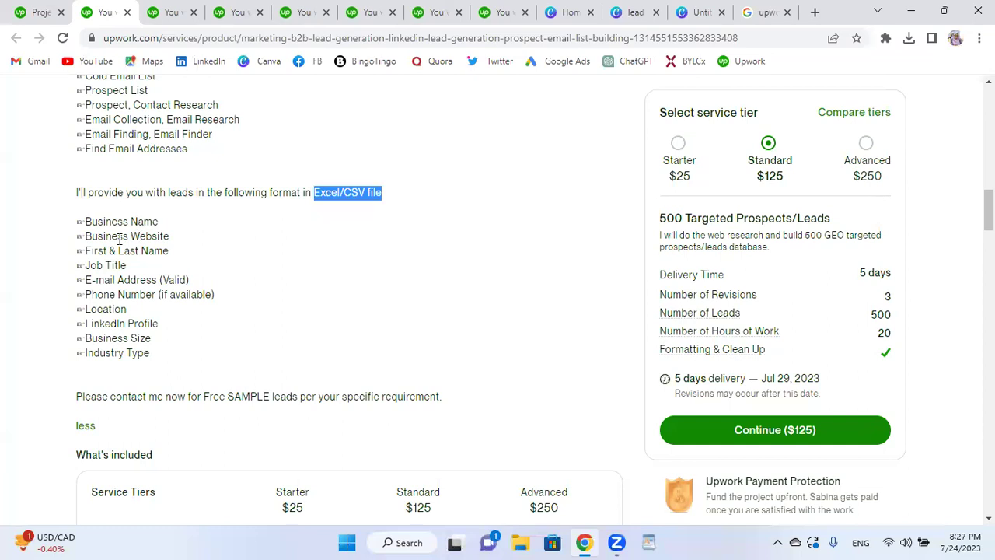
{"action": "left_click", "coordinate": [172, 228]}
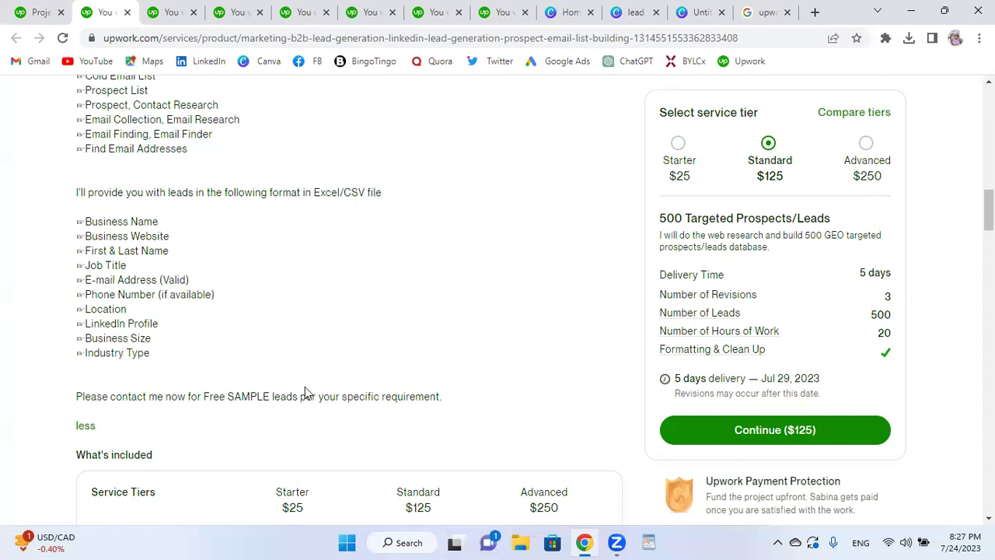
Examine the full project details of the targeted B2B lead generation for any industry listing, including its deliverables, quality guarantees and related keywords
{"action": "left_click", "coordinate": [171, 10]}
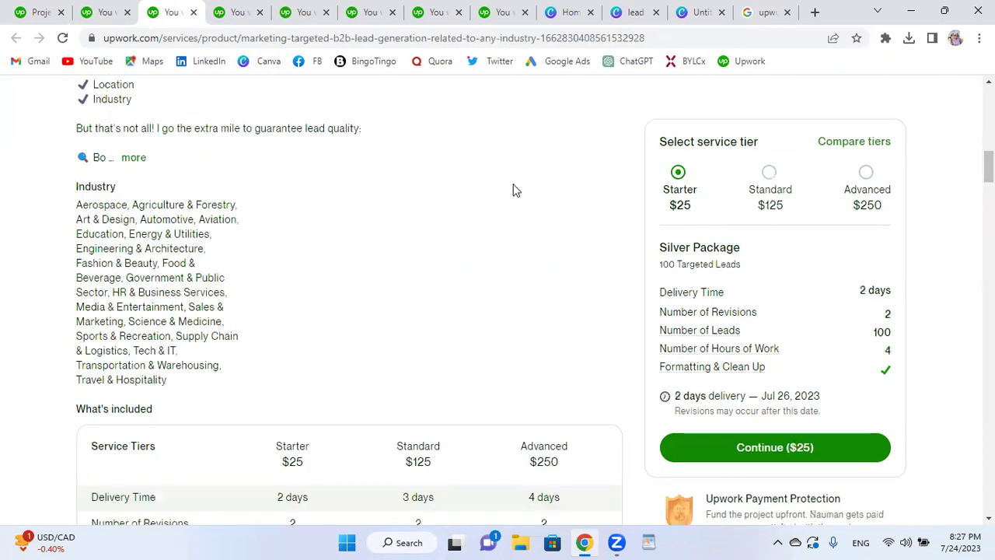
{"action": "scroll", "coordinate": [230, 197], "scroll_direction": "up", "scroll_amount": 5}
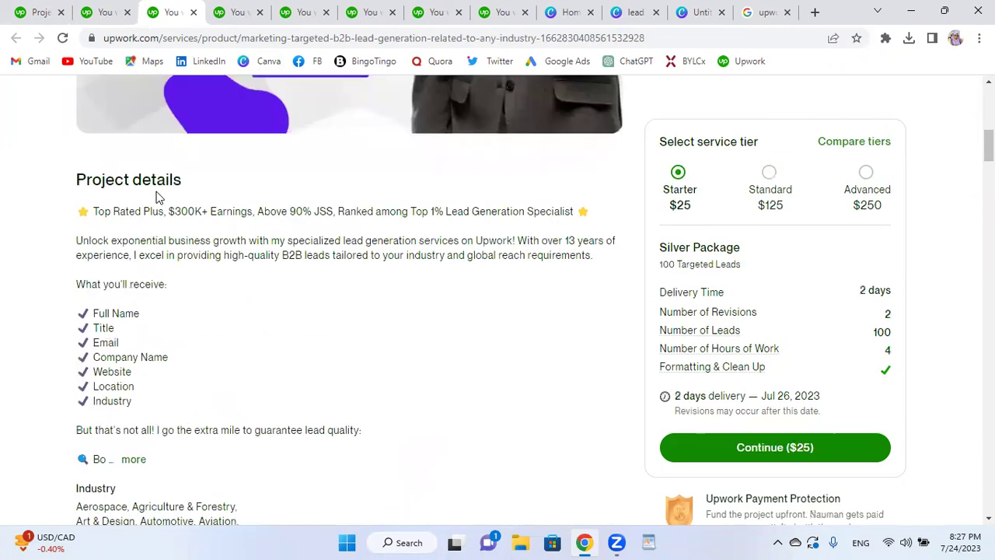
{"action": "scroll", "coordinate": [165, 177], "scroll_direction": "up", "scroll_amount": 5}
{"action": "scroll", "coordinate": [428, 271], "scroll_direction": "down", "scroll_amount": 7}
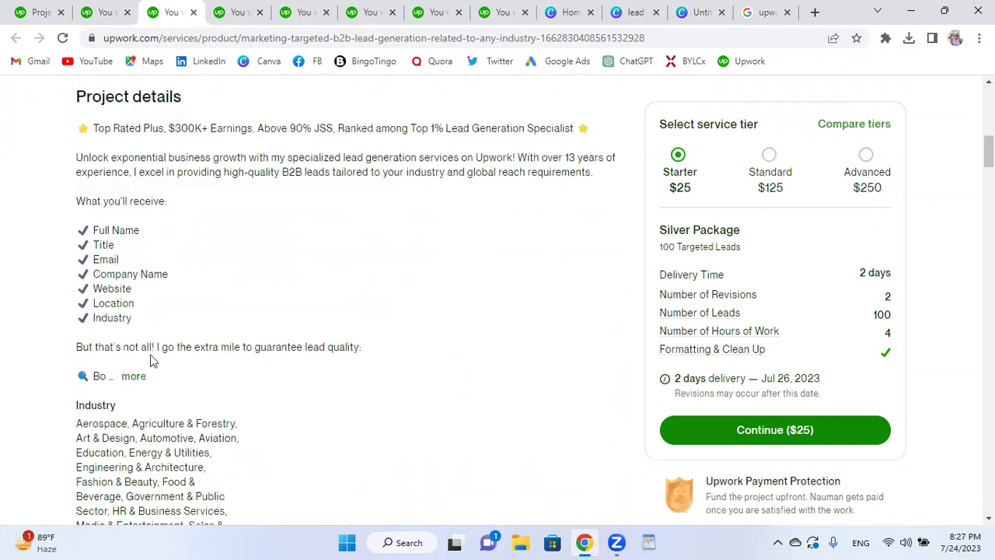
{"action": "left_click", "coordinate": [133, 376]}
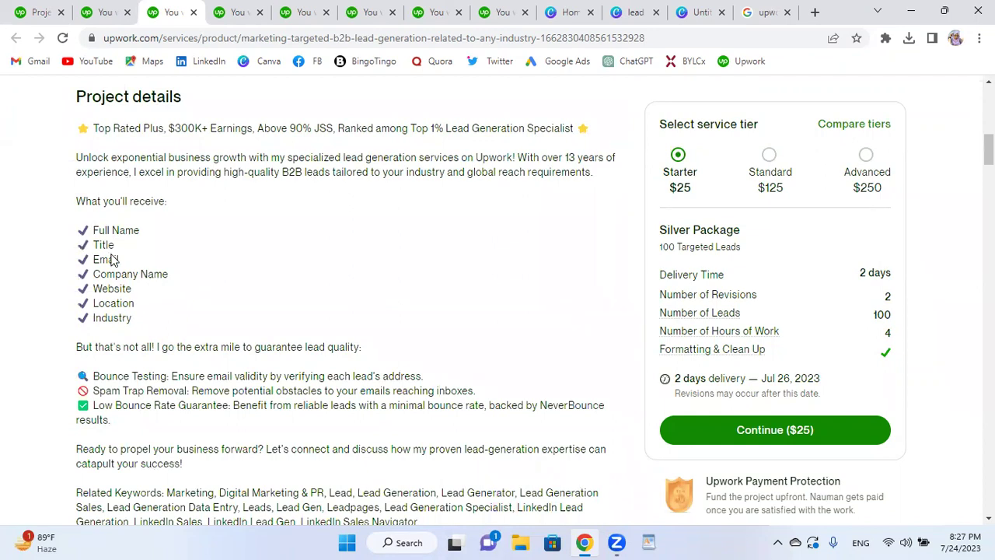
{"action": "scroll", "coordinate": [159, 294], "scroll_direction": "down", "scroll_amount": 3}
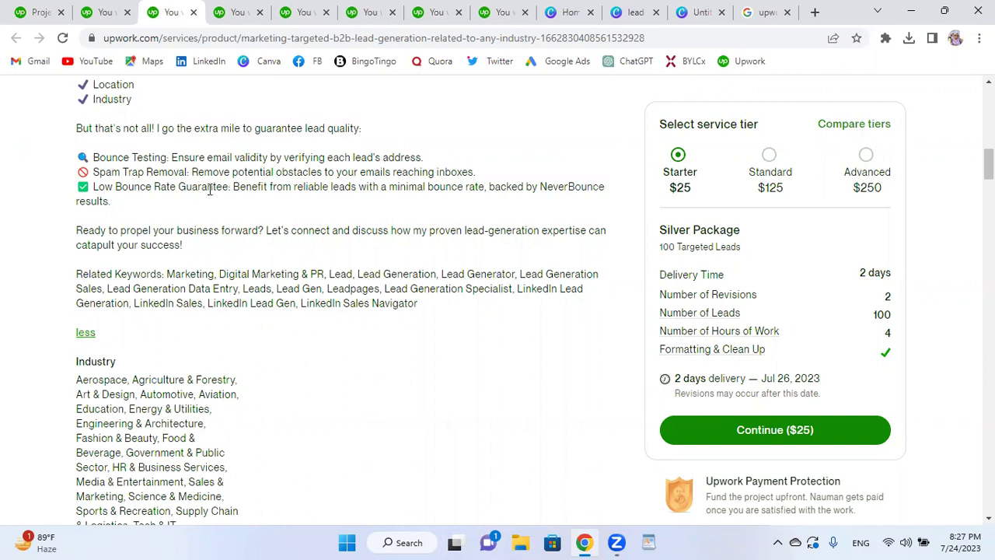
{"action": "scroll", "coordinate": [172, 206], "scroll_direction": "down", "scroll_amount": 2}
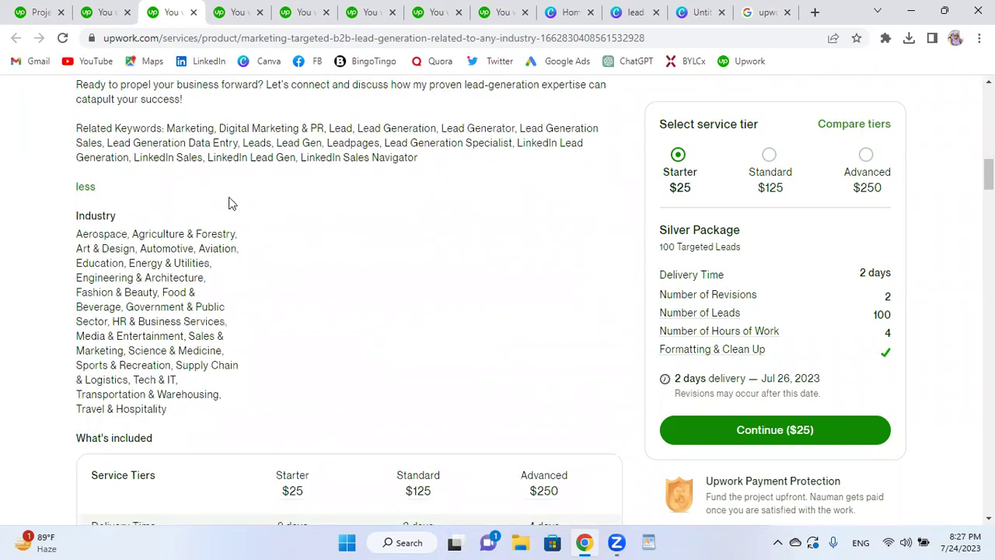
{"action": "scroll", "coordinate": [178, 202], "scroll_direction": "up", "scroll_amount": 1}
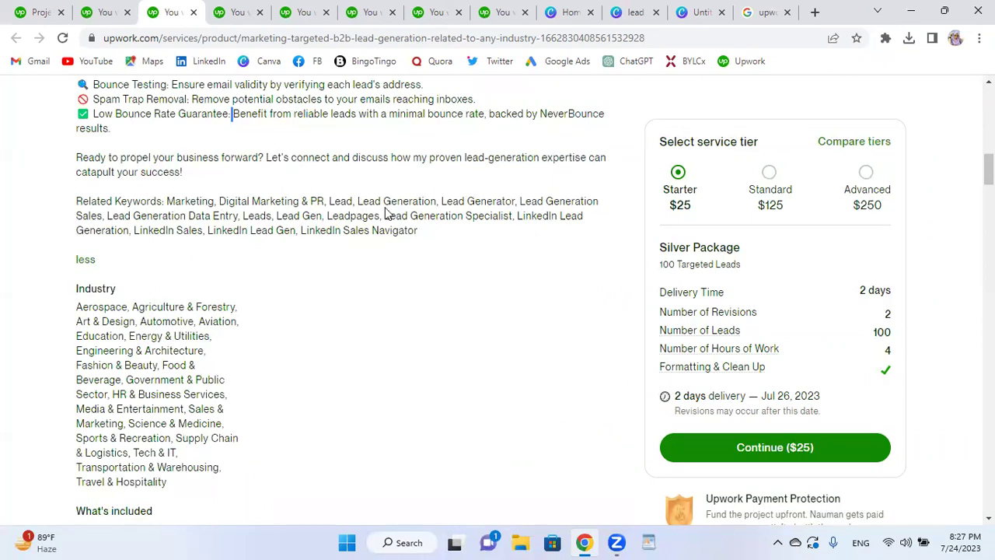
{"action": "left_click_drag", "start_coordinate": [302, 227], "coordinate": [420, 235]}
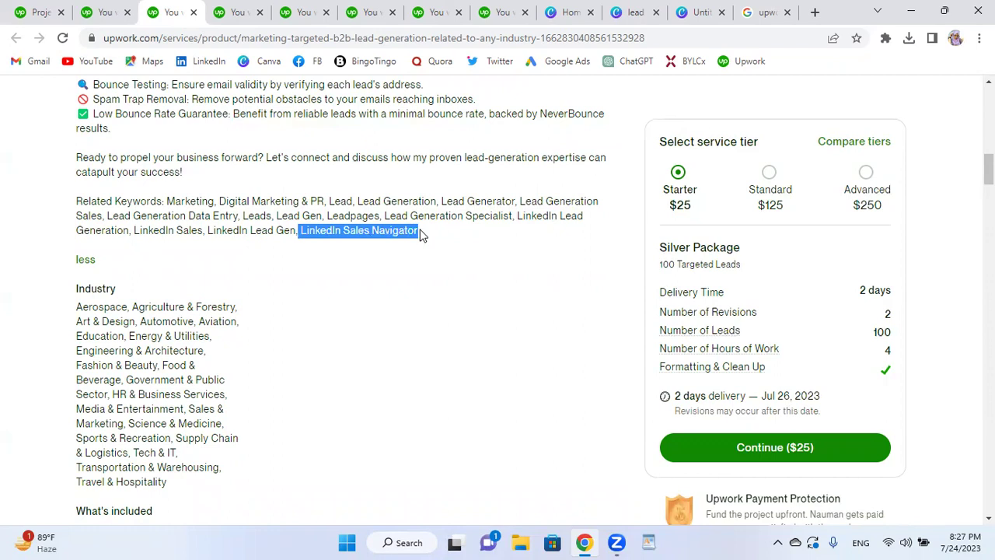
{"action": "left_click", "coordinate": [301, 231]}
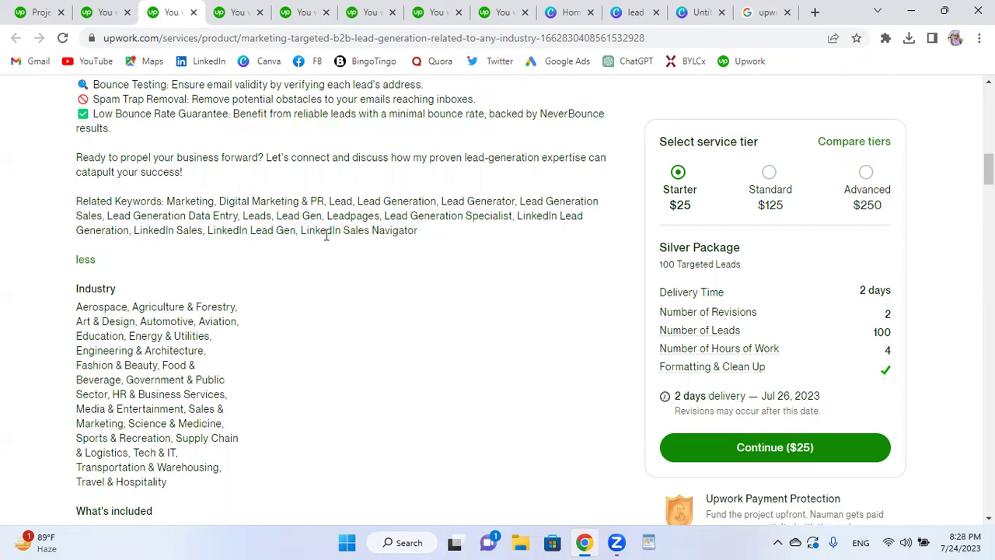
{"action": "left_click_drag", "start_coordinate": [309, 233], "coordinate": [420, 242]}
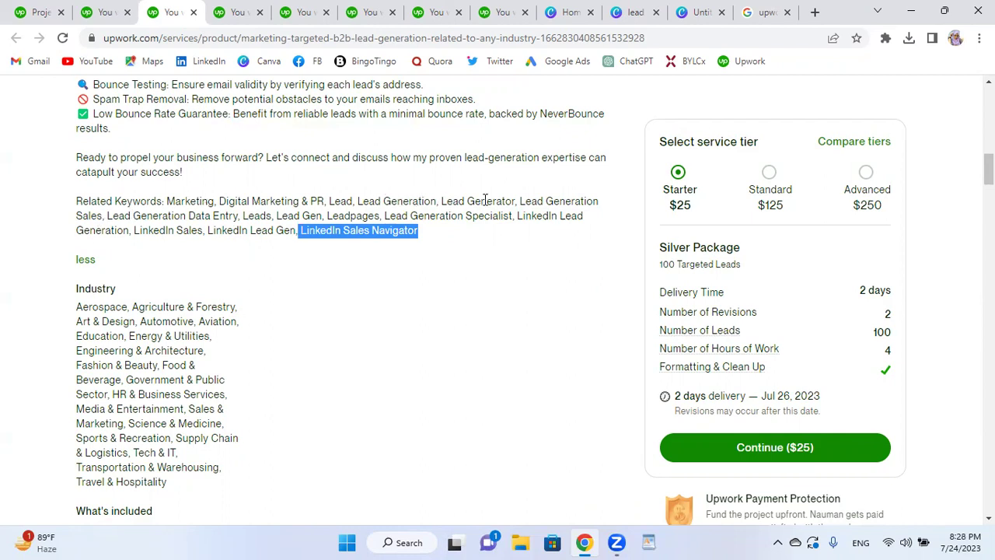
{"action": "left_click", "coordinate": [336, 230]}
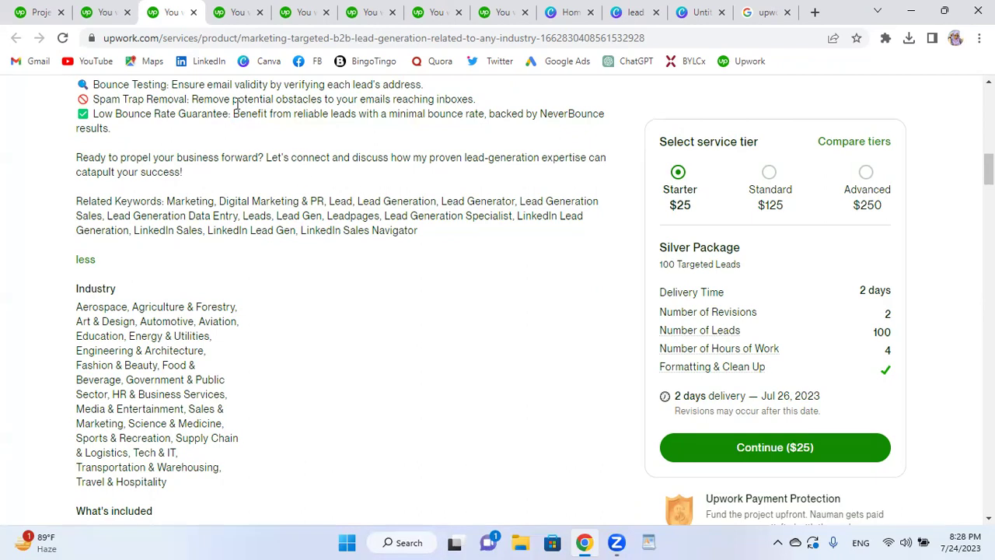
Examine the project details of the b2b lead generation, Lead generation Expert listing, including its list of information provided
{"action": "left_click", "coordinate": [224, 14]}
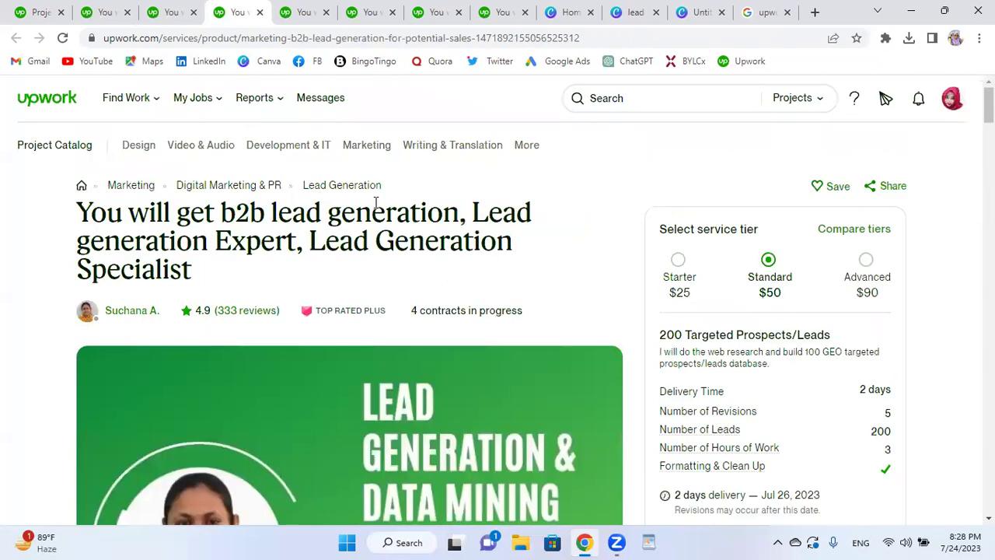
{"action": "scroll", "coordinate": [327, 225], "scroll_direction": "down", "scroll_amount": 10}
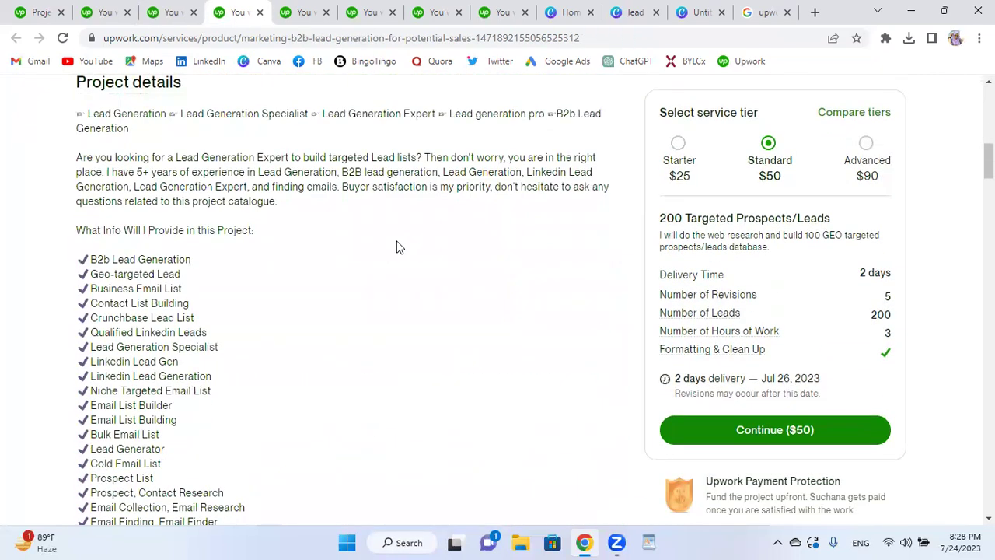
{"action": "scroll", "coordinate": [397, 248], "scroll_direction": "down", "scroll_amount": 3}
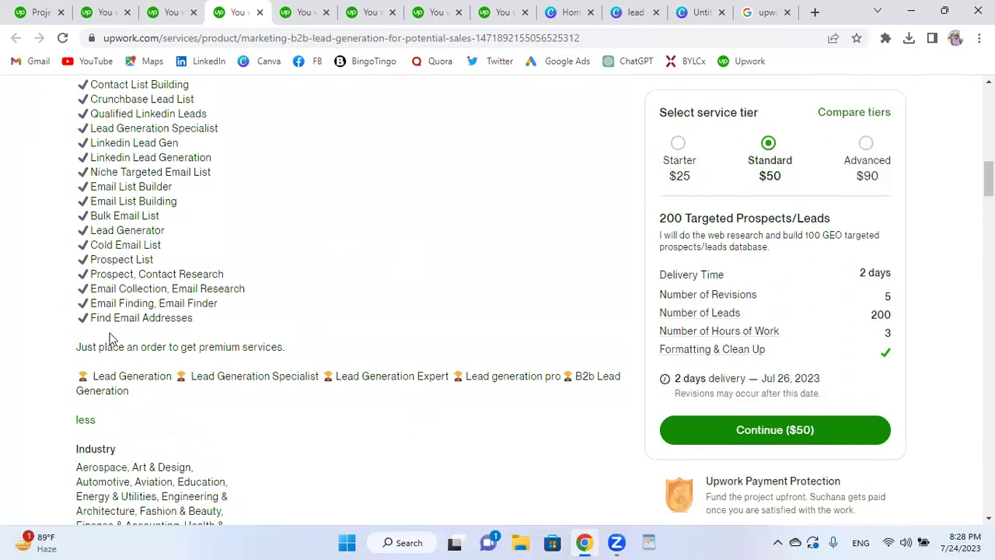
{"action": "scroll", "coordinate": [183, 283], "scroll_direction": "up", "scroll_amount": 1}
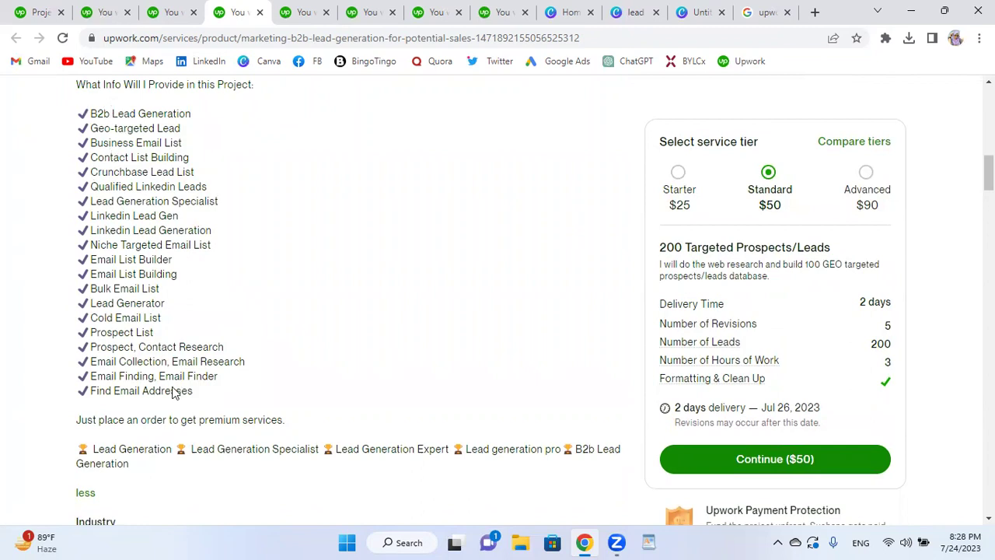
{"action": "scroll", "coordinate": [158, 230], "scroll_direction": "up", "scroll_amount": 2}
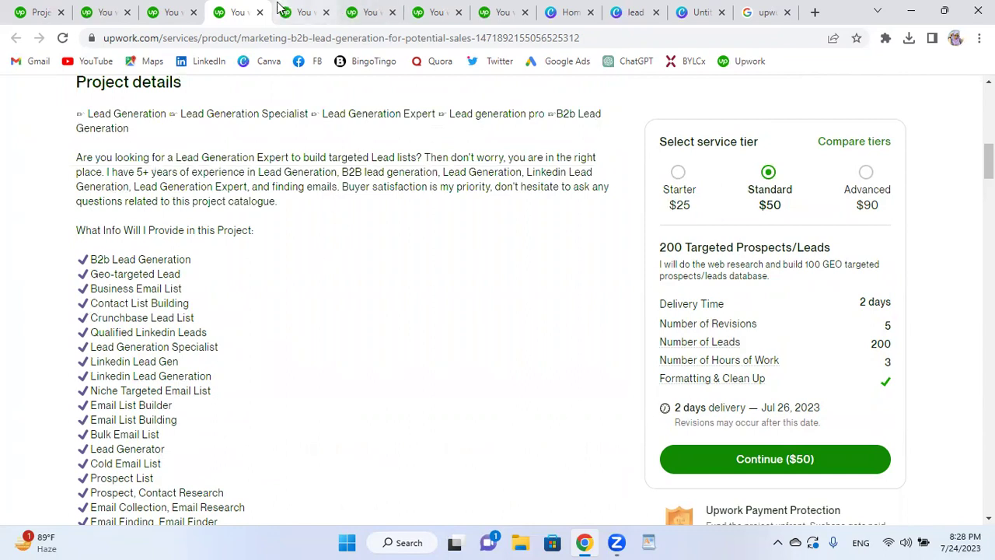
Examine the full project details of the Email Lead list, Email List Building listing, including its lead types and lead format
{"action": "left_click", "coordinate": [300, 11]}
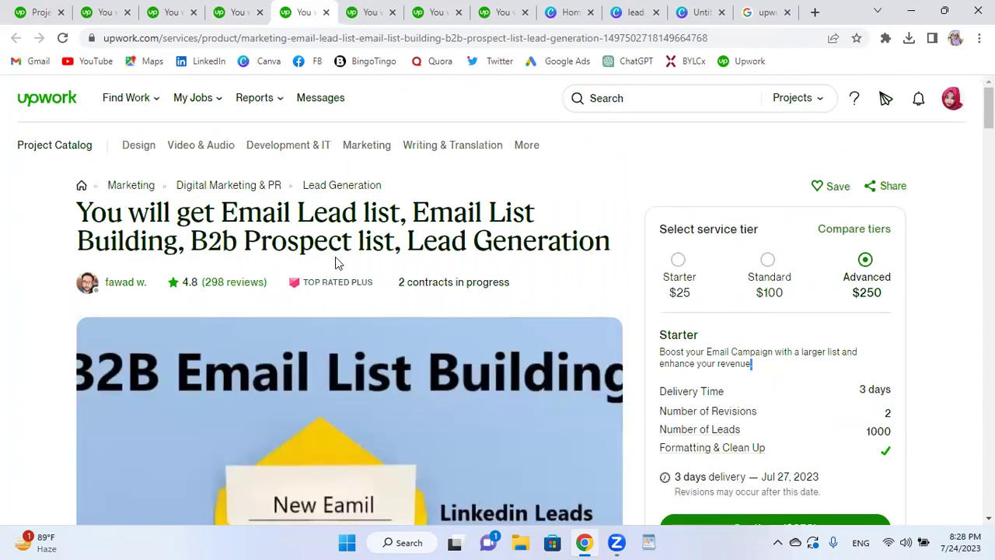
{"action": "scroll", "coordinate": [543, 198], "scroll_direction": "down", "scroll_amount": 7}
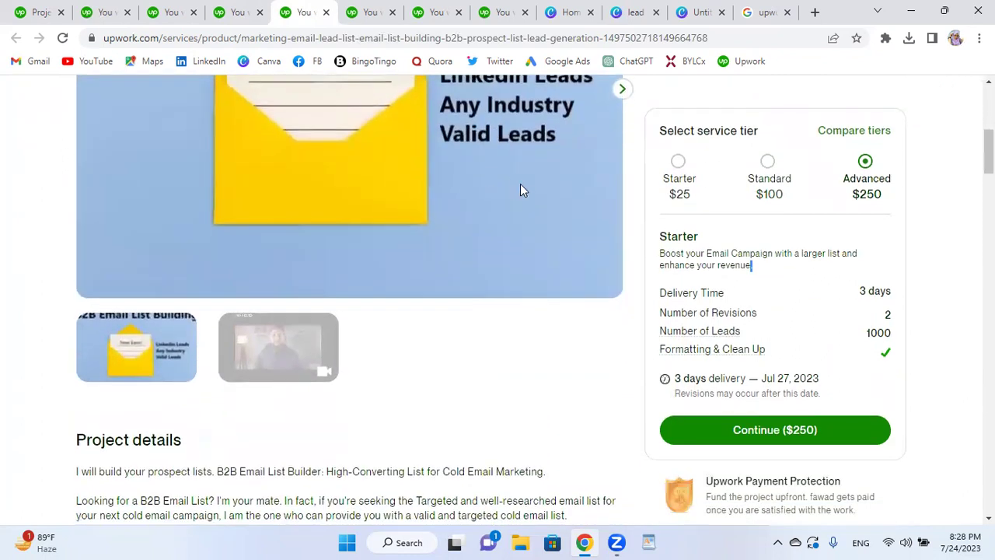
{"action": "scroll", "coordinate": [482, 233], "scroll_direction": "down", "scroll_amount": 2}
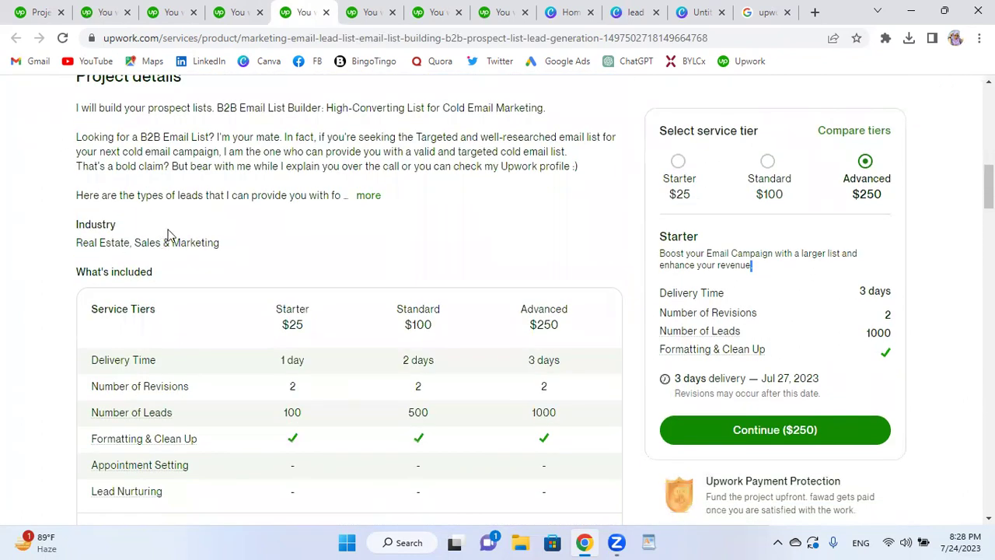
{"action": "scroll", "coordinate": [200, 217], "scroll_direction": "up", "scroll_amount": 1}
{"action": "left_click", "coordinate": [369, 268]}
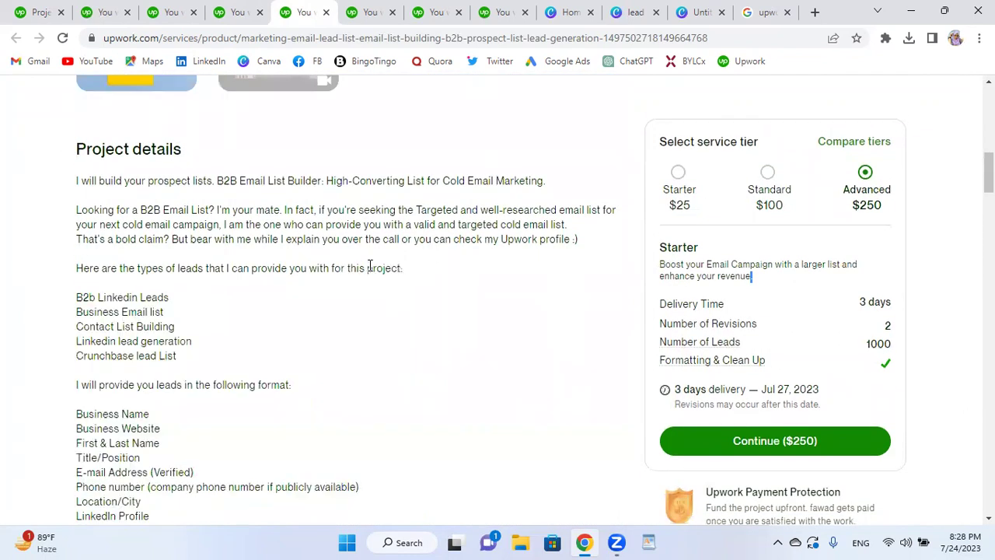
{"action": "scroll", "coordinate": [311, 257], "scroll_direction": "down", "scroll_amount": 2}
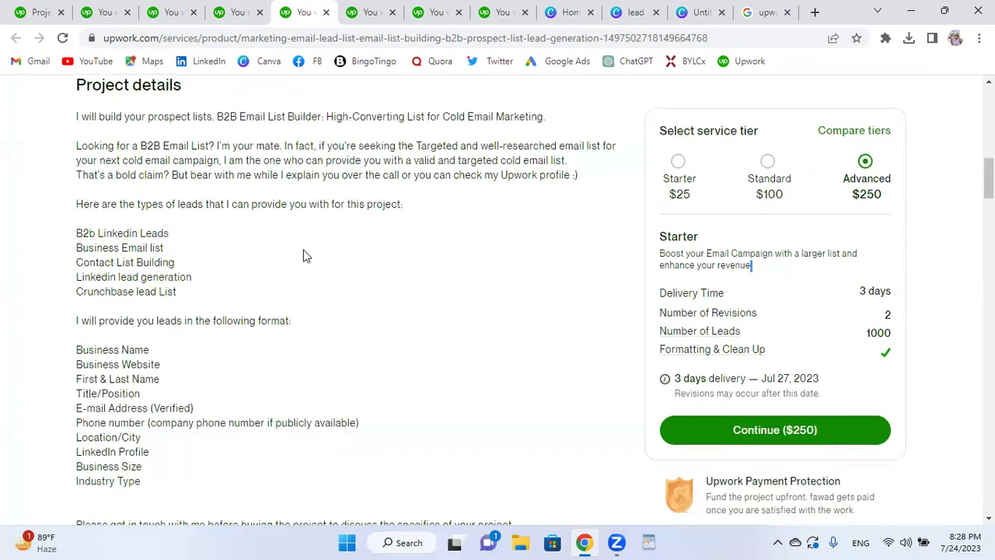
{"action": "scroll", "coordinate": [227, 334], "scroll_direction": "down", "scroll_amount": 1}
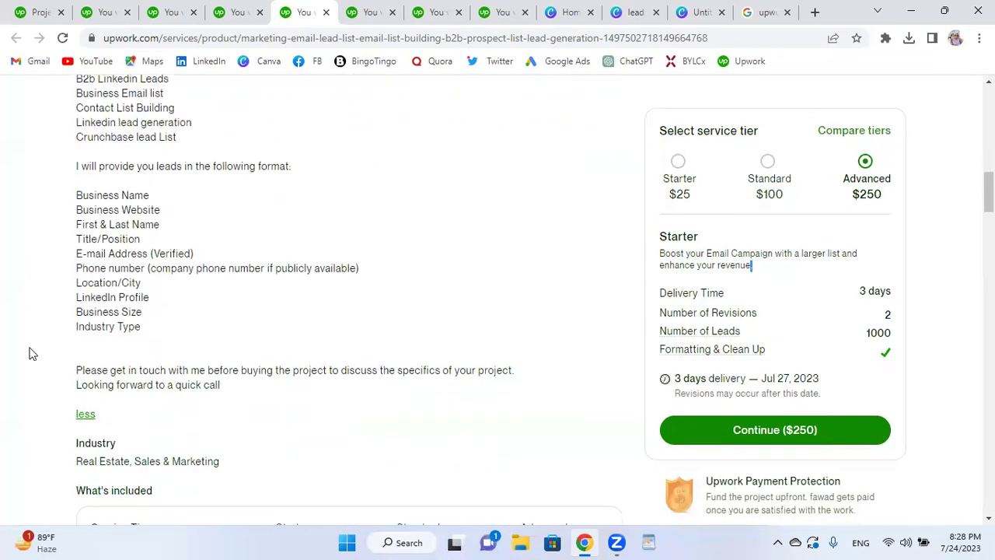
{"action": "scroll", "coordinate": [162, 273], "scroll_direction": "up", "scroll_amount": 1}
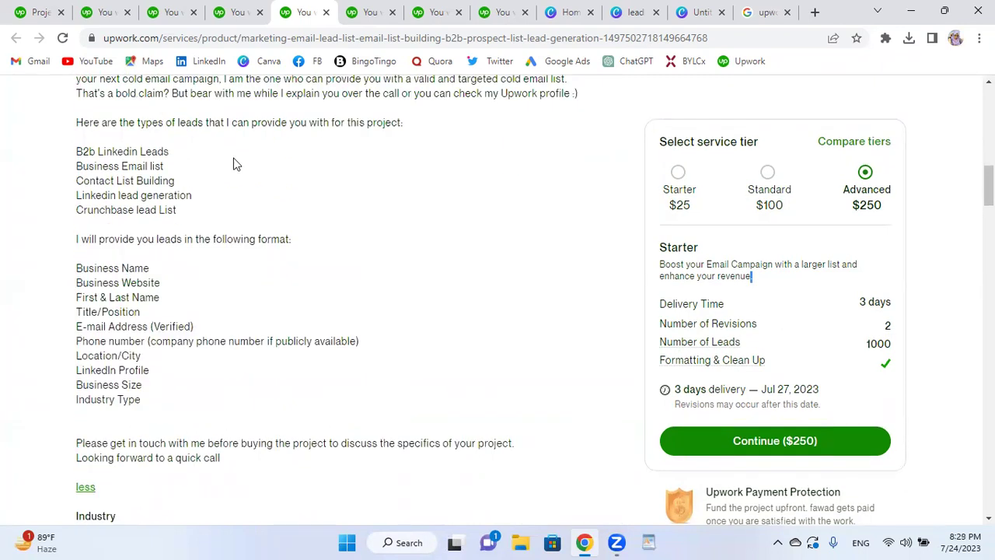
Skim the qualified B2B leads listing and examine the project details of the Targeted person Contact List Building listing
{"action": "left_click", "coordinate": [365, 20]}
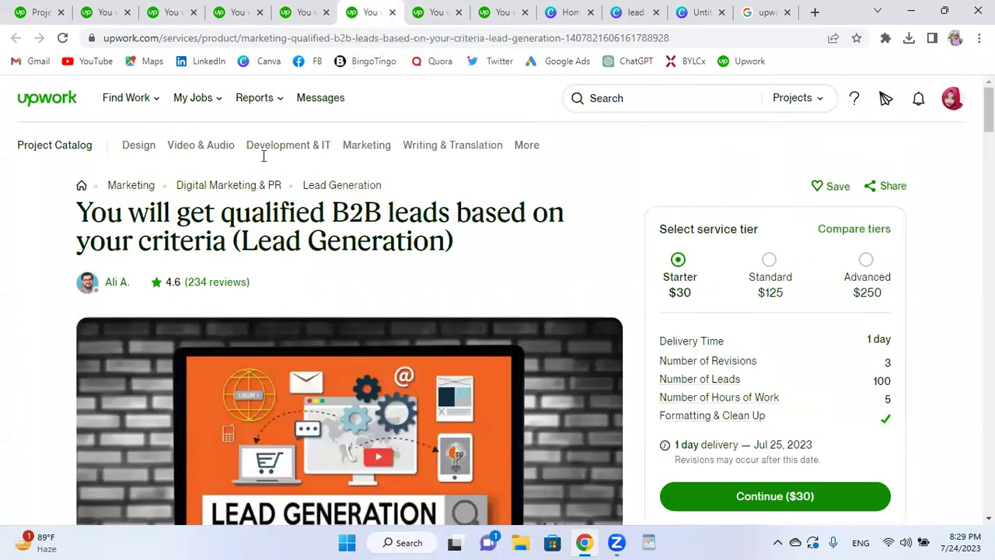
{"action": "scroll", "coordinate": [492, 229], "scroll_direction": "down", "scroll_amount": 3}
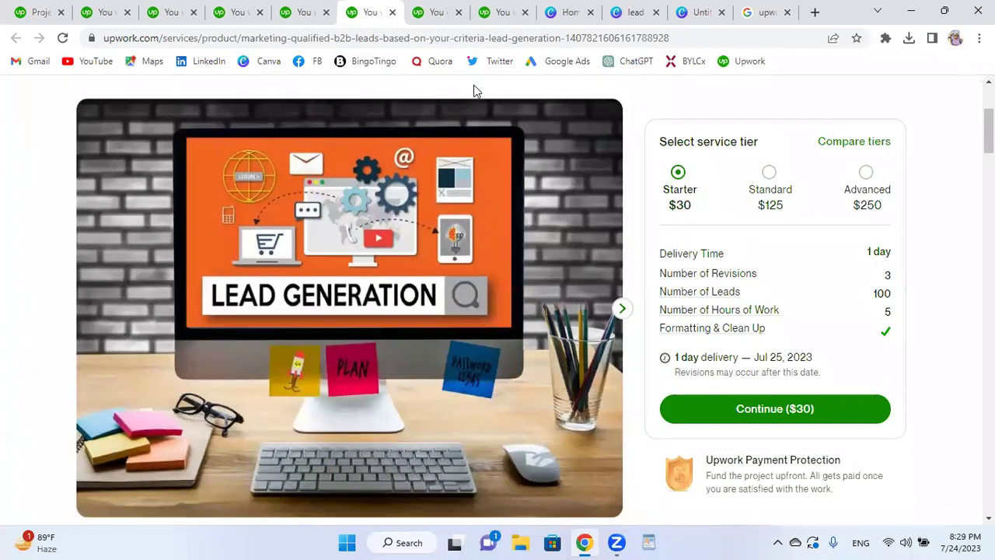
{"action": "left_click", "coordinate": [435, 12]}
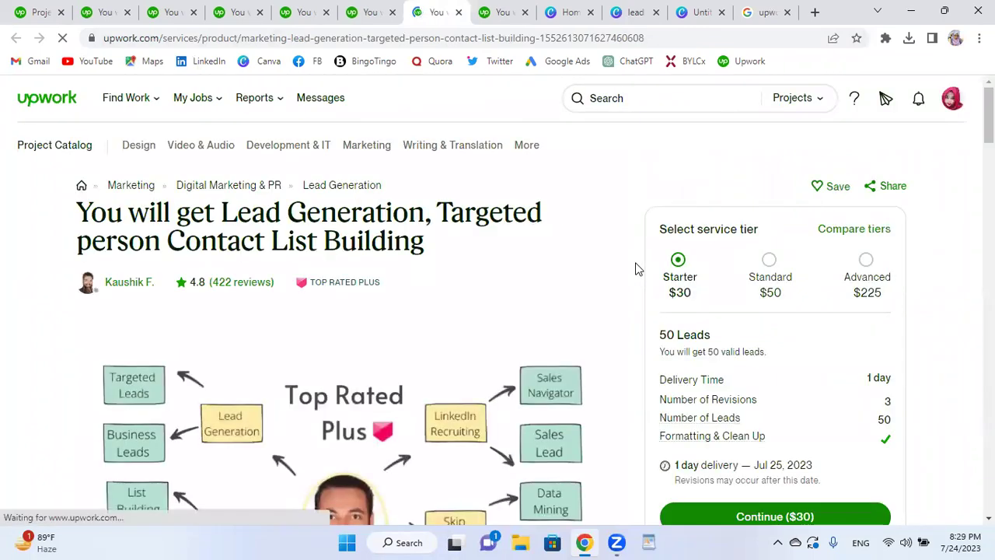
{"action": "scroll", "coordinate": [635, 266], "scroll_direction": "down", "scroll_amount": 8}
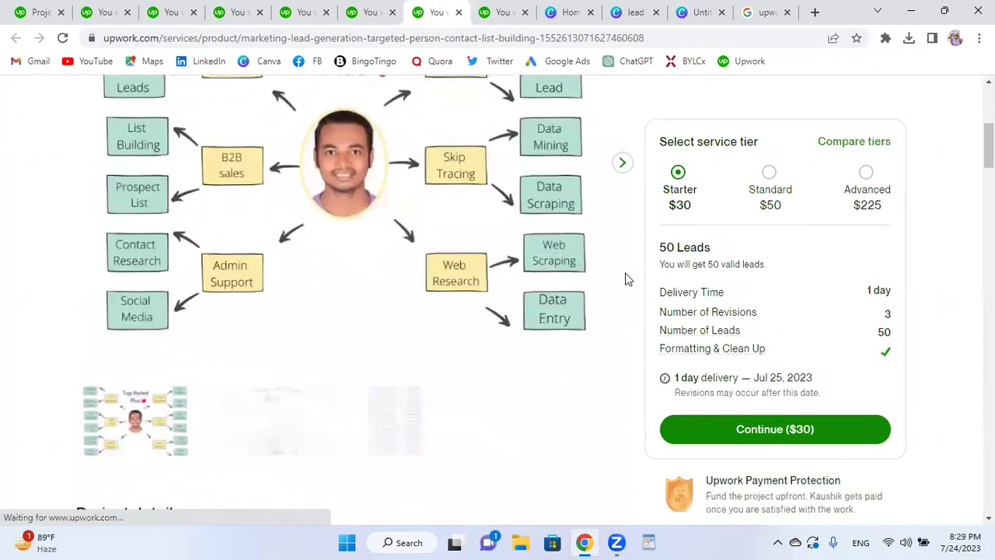
{"action": "scroll", "coordinate": [627, 277], "scroll_direction": "down", "scroll_amount": 5}
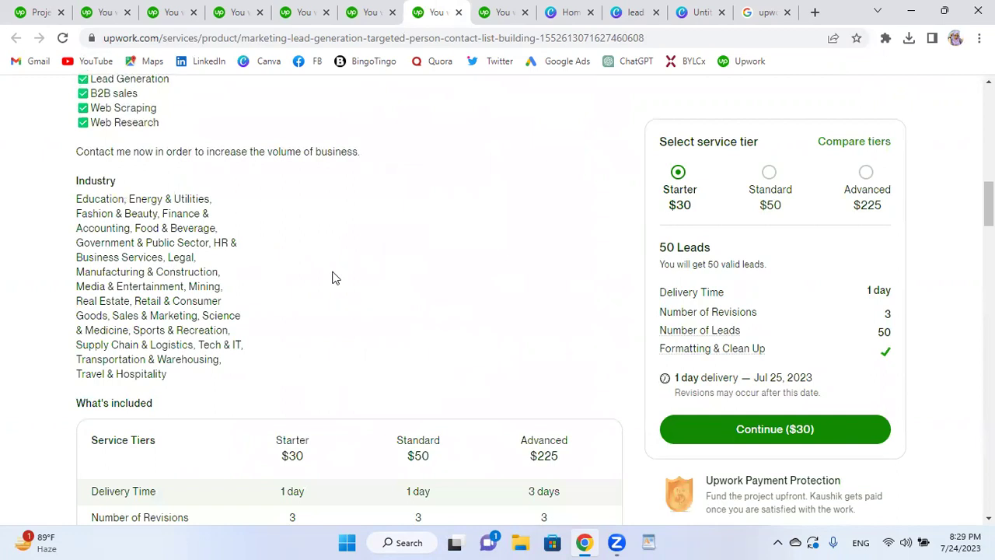
{"action": "scroll", "coordinate": [342, 272], "scroll_direction": "up", "scroll_amount": 2}
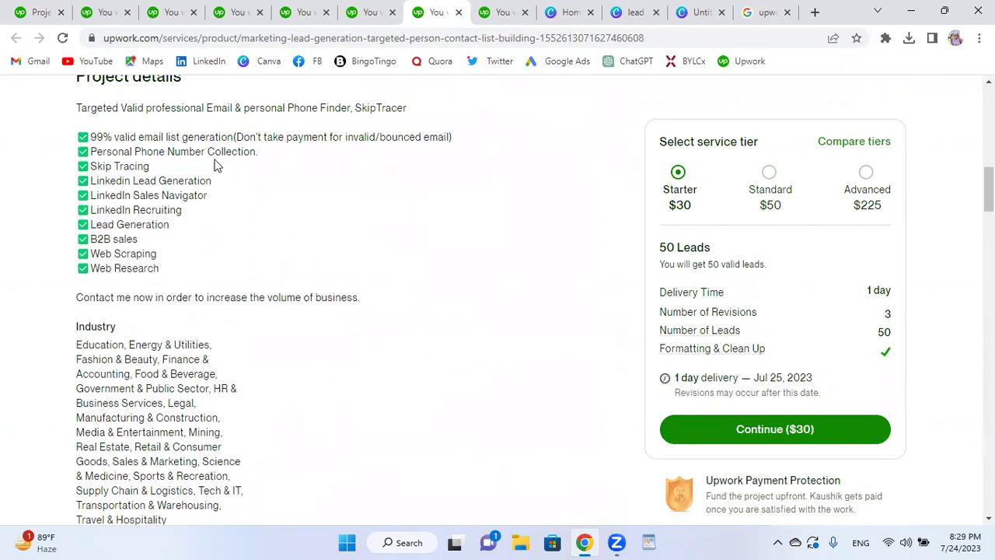
{"action": "scroll", "coordinate": [218, 167], "scroll_direction": "up", "scroll_amount": 2}
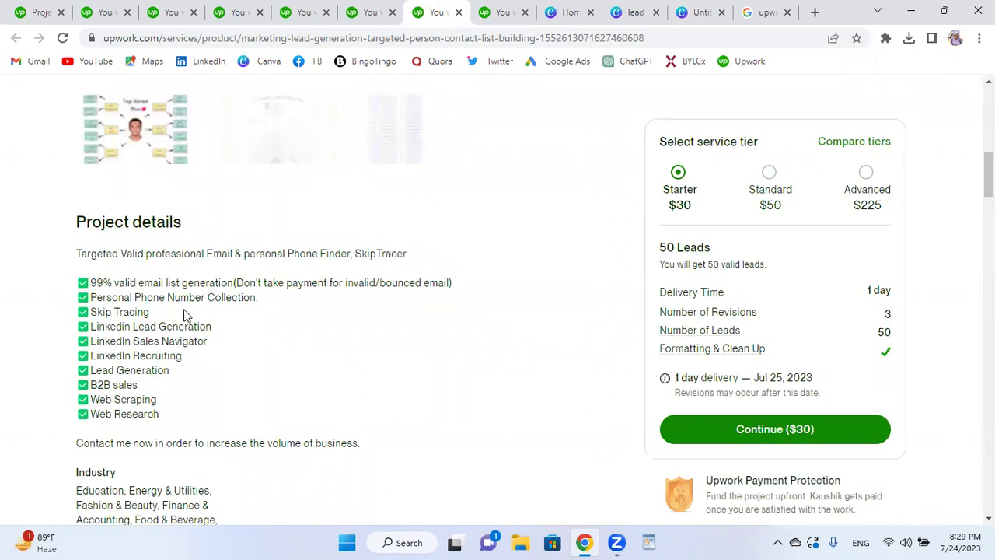
{"action": "scroll", "coordinate": [77, 273], "scroll_direction": "down", "scroll_amount": 2}
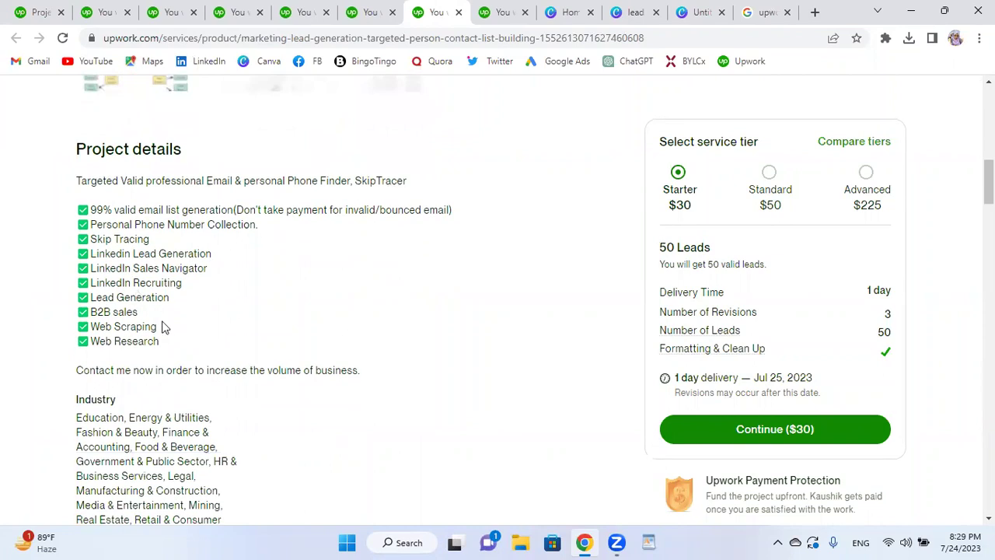
{"action": "left_click_drag", "start_coordinate": [338, 353], "coordinate": [96, 156]}
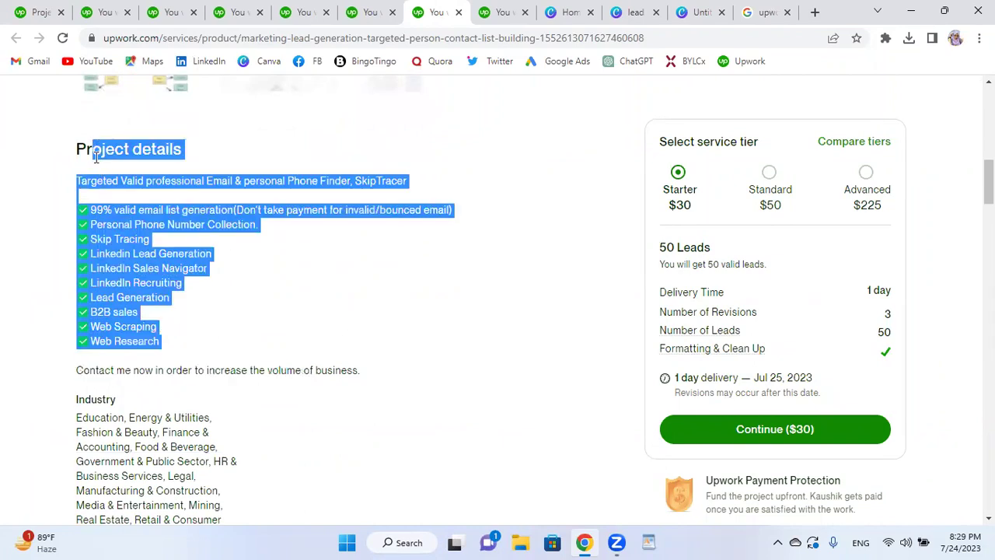
{"action": "left_click", "coordinate": [386, 261]}
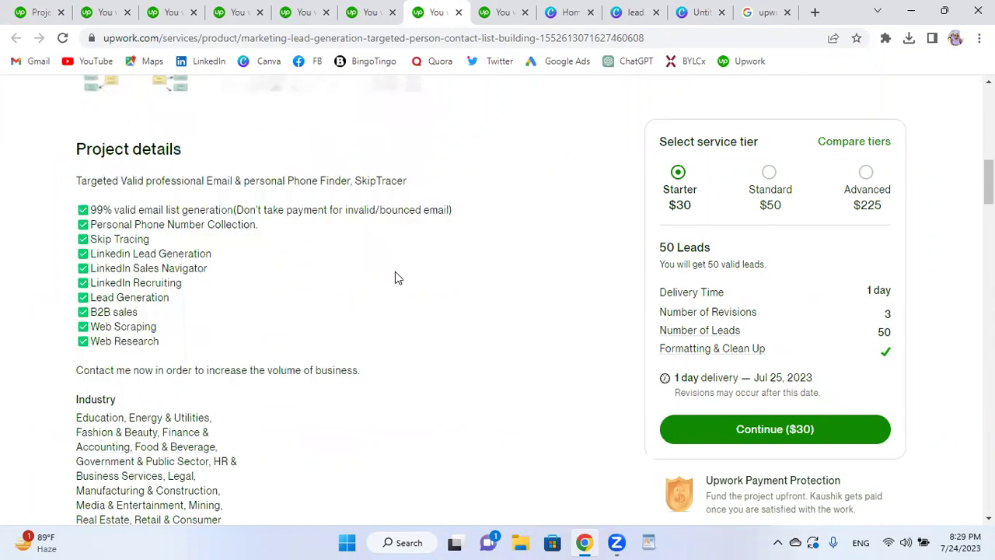
{"action": "scroll", "coordinate": [395, 272], "scroll_direction": "down", "scroll_amount": 1}
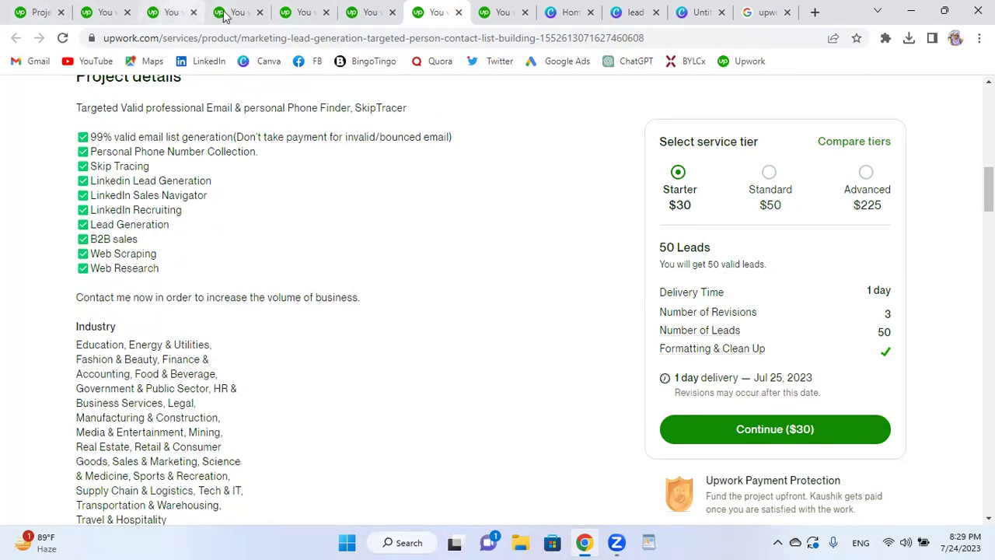
Copy the Related Keywords paragraph from the targeted B2B lead generation for any industry listing
{"action": "left_click", "coordinate": [167, 12]}
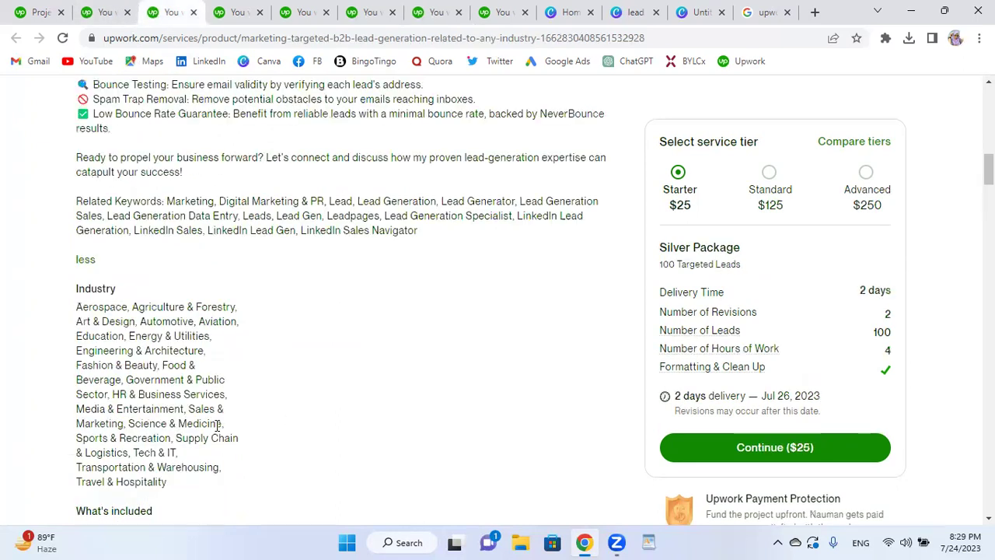
{"action": "scroll", "coordinate": [138, 285], "scroll_direction": "up", "scroll_amount": 1}
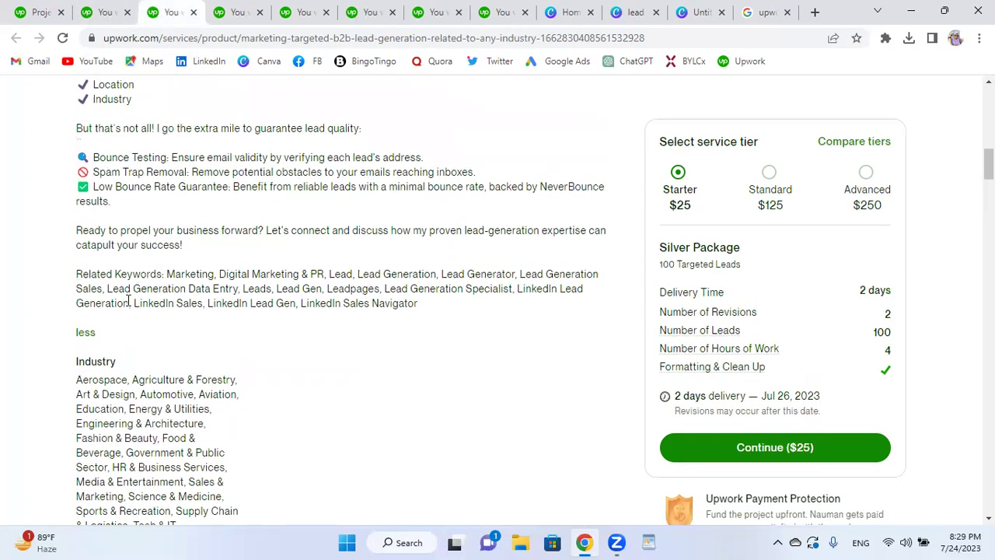
{"action": "scroll", "coordinate": [107, 320], "scroll_direction": "down", "scroll_amount": 1}
{"action": "scroll", "coordinate": [179, 269], "scroll_direction": "up", "scroll_amount": 1}
{"action": "left_click_drag", "start_coordinate": [75, 281], "coordinate": [415, 309]}
{"action": "key", "text": "ctrl+c"}
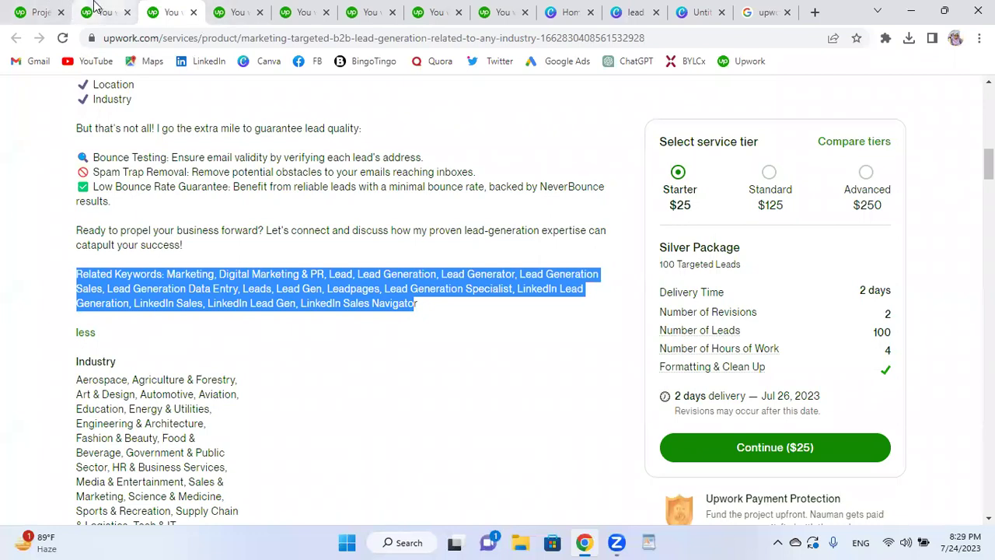
Paste the copied Related Keywords paragraph into the project summary of the own project's description
{"action": "left_click", "coordinate": [47, 11]}
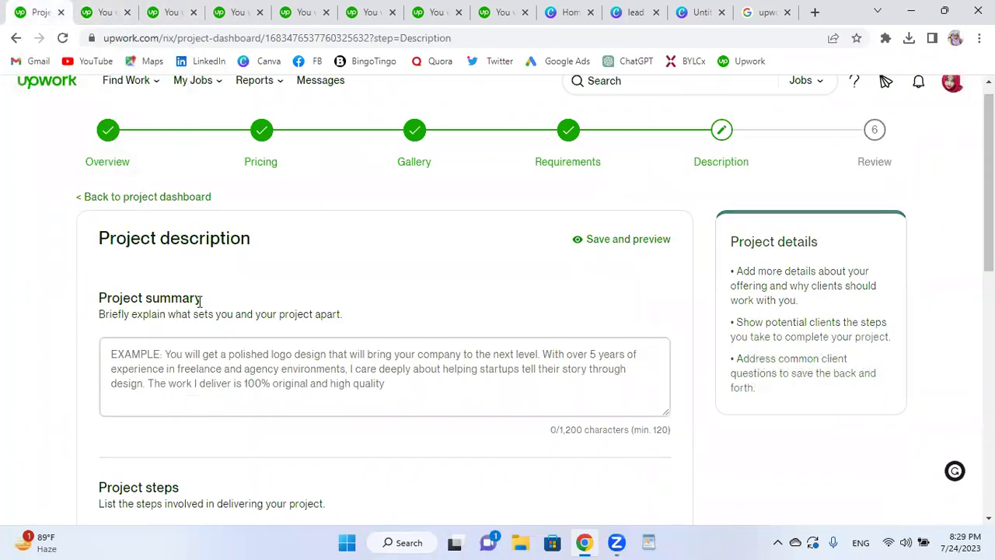
{"action": "left_click", "coordinate": [248, 365]}
{"action": "key", "text": "ctrl+v"}
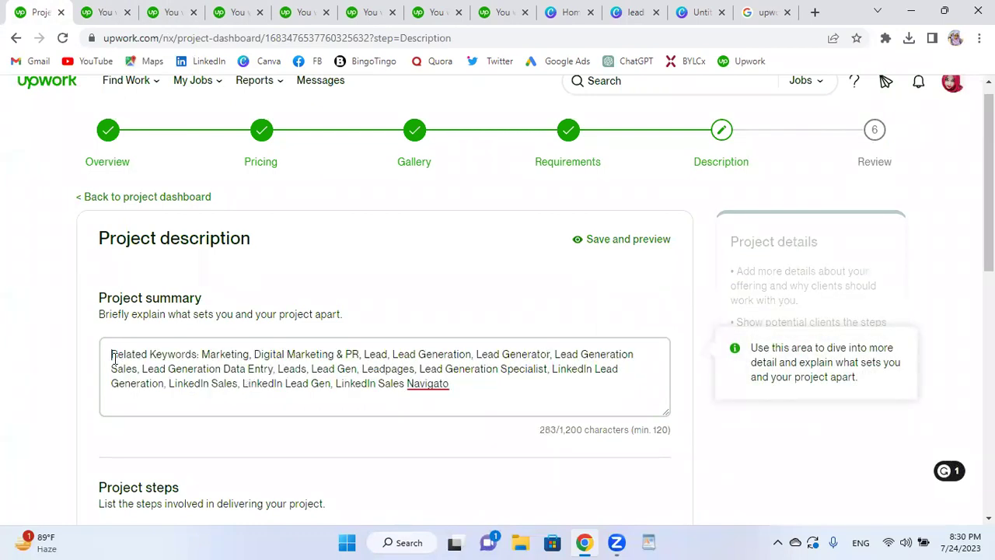
Copy the lead format list from Business Name to Industry Type in the B2B LinkedIn lead generation and prospect email list listing
{"action": "left_click", "coordinate": [112, 9]}
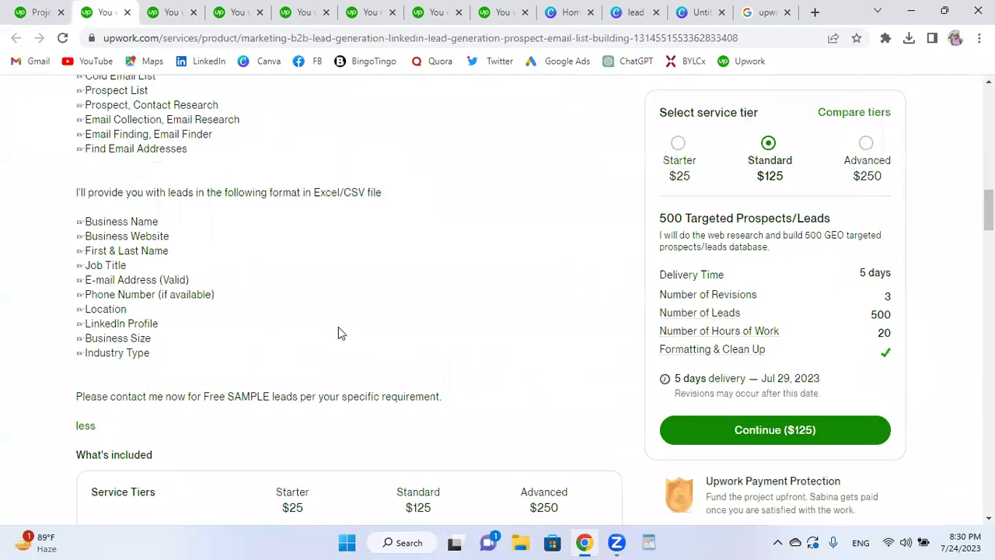
{"action": "scroll", "coordinate": [150, 350], "scroll_direction": "up", "scroll_amount": 1}
{"action": "left_click_drag", "start_coordinate": [158, 351], "coordinate": [79, 291]}
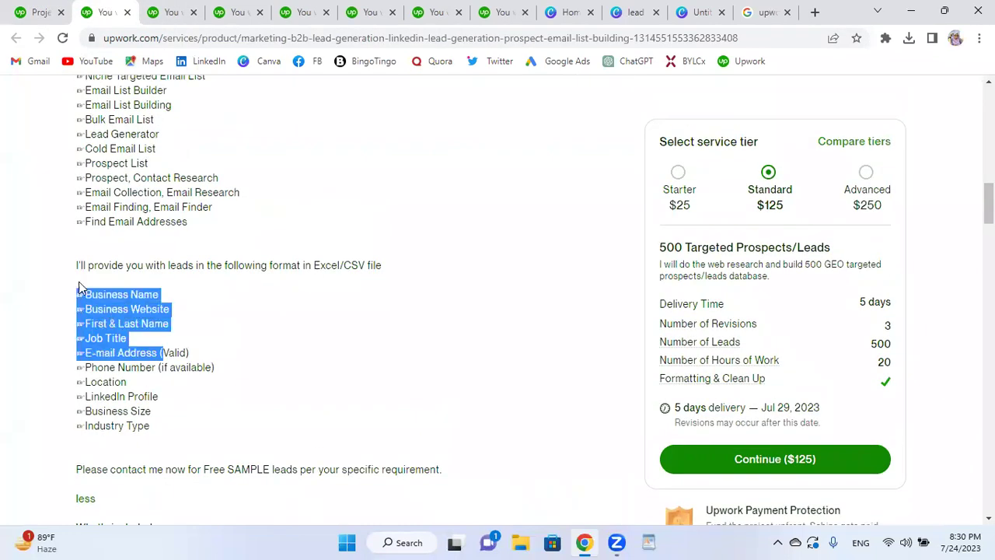
{"action": "left_click", "coordinate": [200, 449]}
{"action": "left_click_drag", "start_coordinate": [187, 443], "coordinate": [60, 270]}
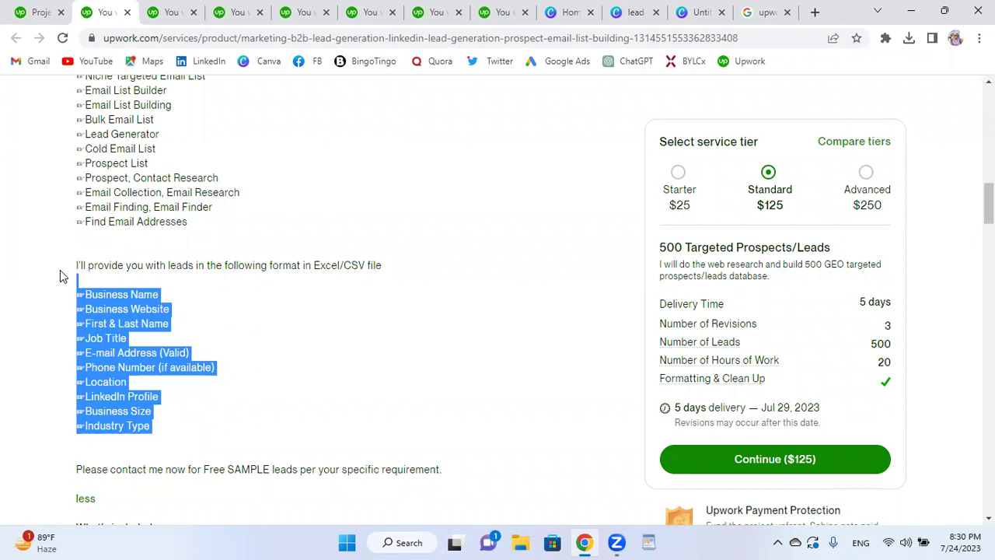
Paste the lead format list above the Related Keywords paragraph in the project summary and separate the two with a blank line
{"action": "left_click", "coordinate": [32, 12]}
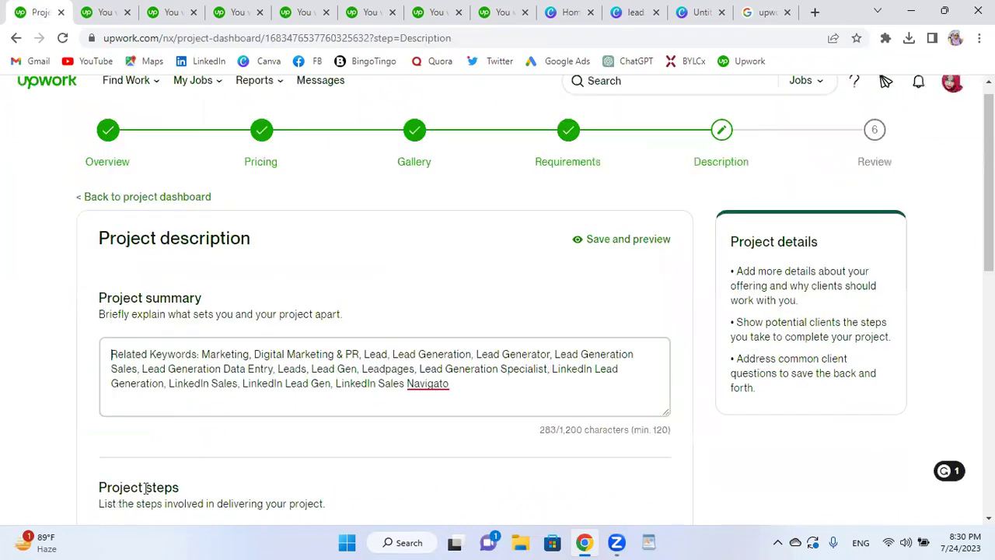
{"action": "left_click", "coordinate": [108, 354]}
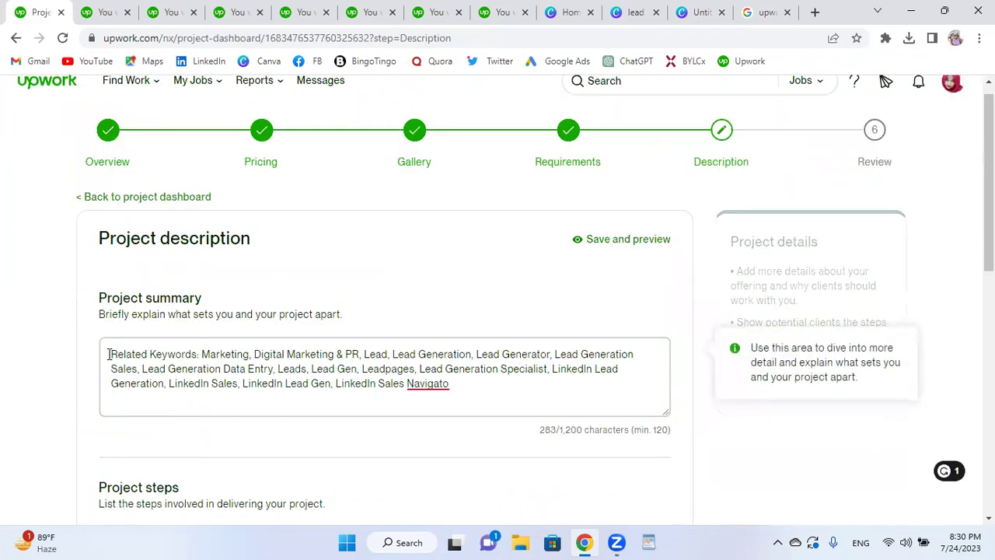
{"action": "key", "text": "ctrl+v"}
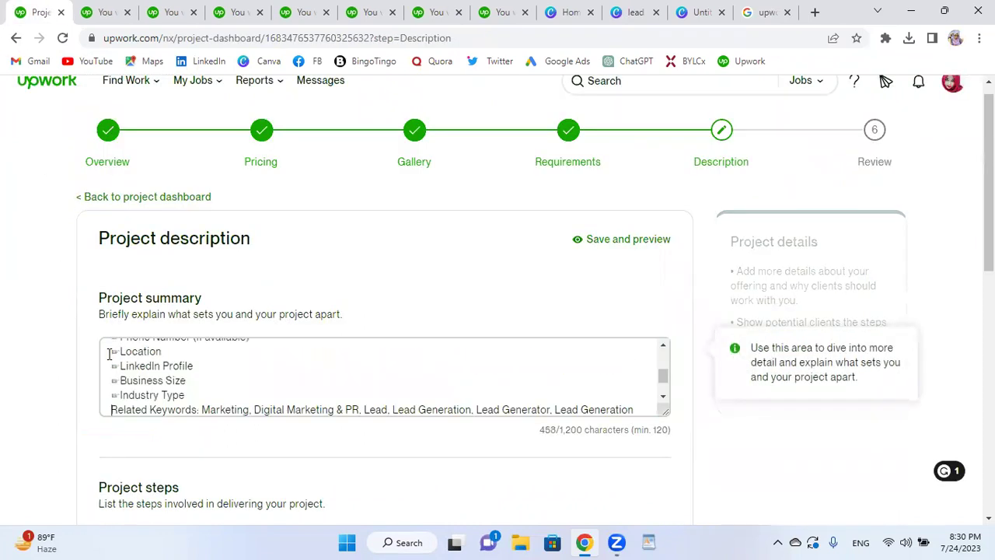
{"action": "left_click", "coordinate": [200, 396]}
{"action": "left_click", "coordinate": [196, 397]}
{"action": "key", "text": "Return"}
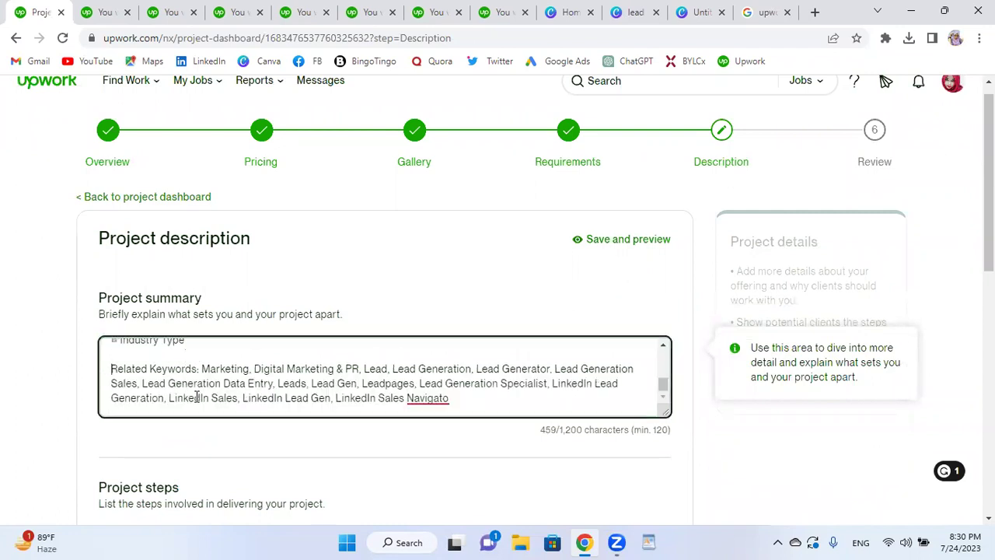
Copy the text from "I will build your prospect lists" to "Crunchbase lead List" in the B2B email list building listing's project details
{"action": "scroll", "coordinate": [316, 386], "scroll_direction": "up", "scroll_amount": 5}
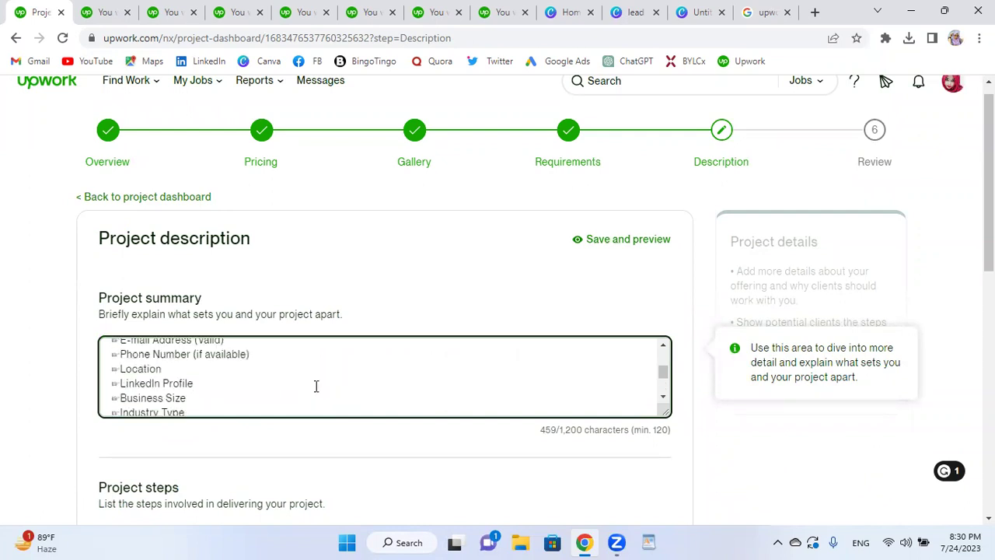
{"action": "scroll", "coordinate": [261, 386], "scroll_direction": "up", "scroll_amount": 2}
{"action": "left_click", "coordinate": [116, 352]}
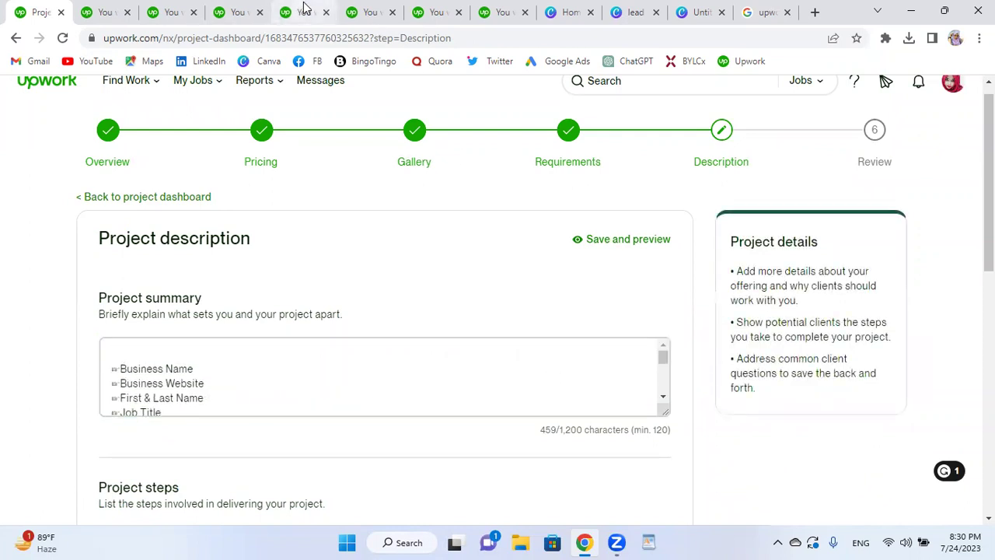
{"action": "key", "text": "ctrl+5"}
{"action": "scroll", "coordinate": [382, 307], "scroll_direction": "up", "scroll_amount": 1}
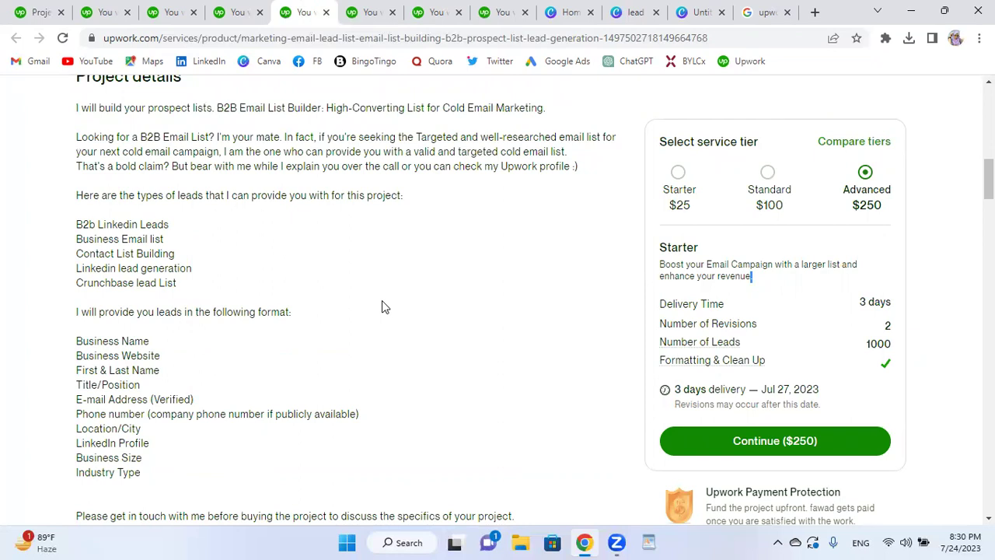
{"action": "left_click_drag", "start_coordinate": [77, 108], "coordinate": [185, 291]}
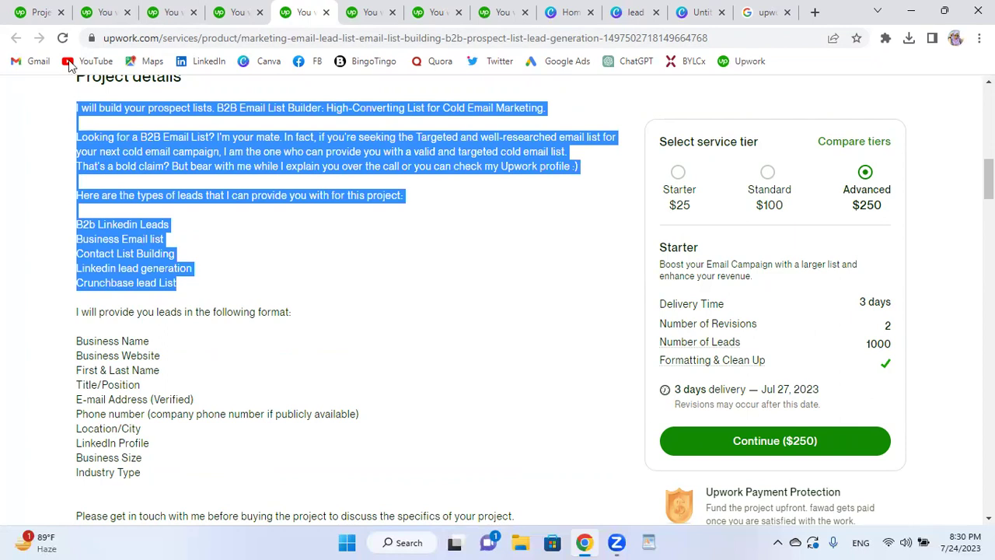
Paste the copied introduction and lead types above the Business Name list in the own project's summary and check the combined text
{"action": "left_click", "coordinate": [34, 14]}
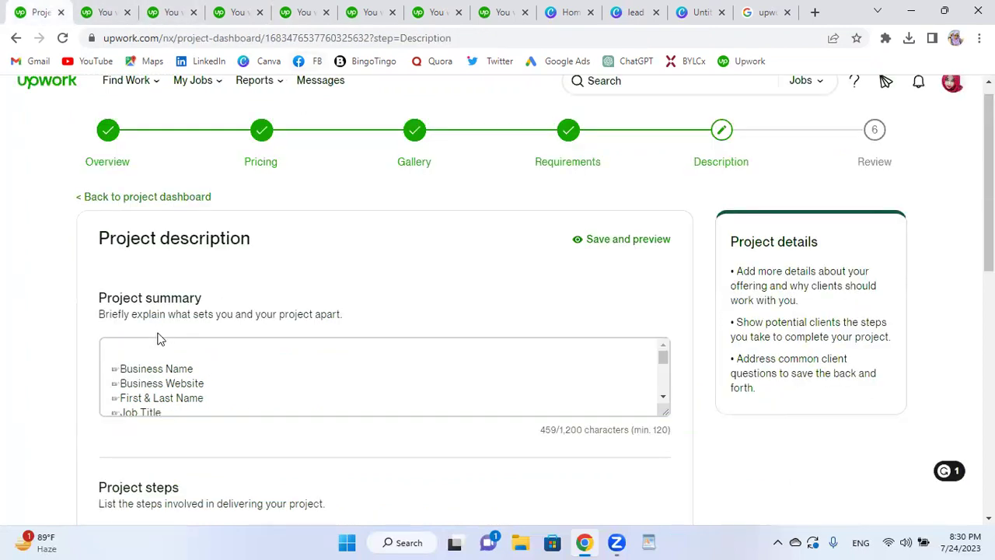
{"action": "key", "text": "ctrl+v"}
{"action": "scroll", "coordinate": [298, 376], "scroll_direction": "up", "scroll_amount": 3}
{"action": "scroll", "coordinate": [298, 377], "scroll_direction": "up", "scroll_amount": 2}
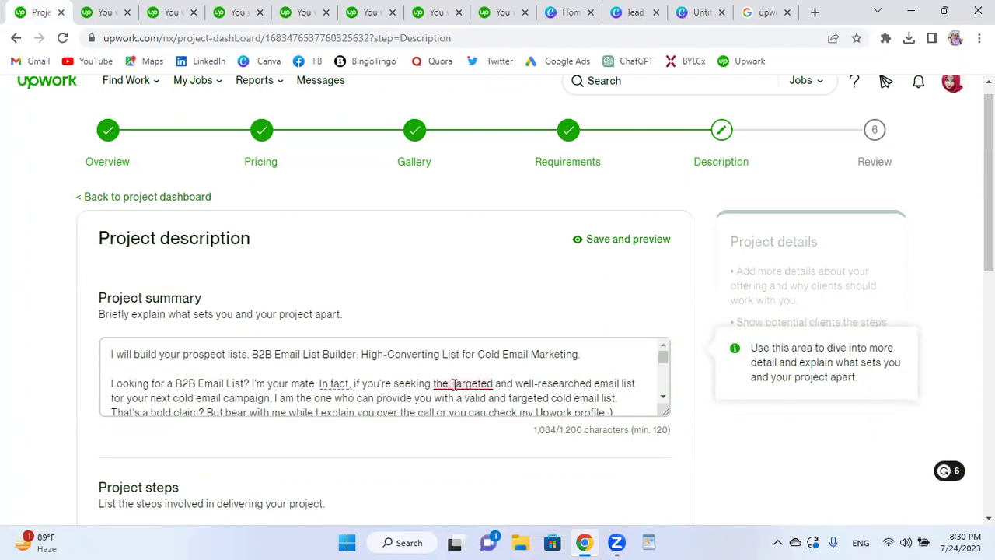
{"action": "left_click", "coordinate": [420, 444]}
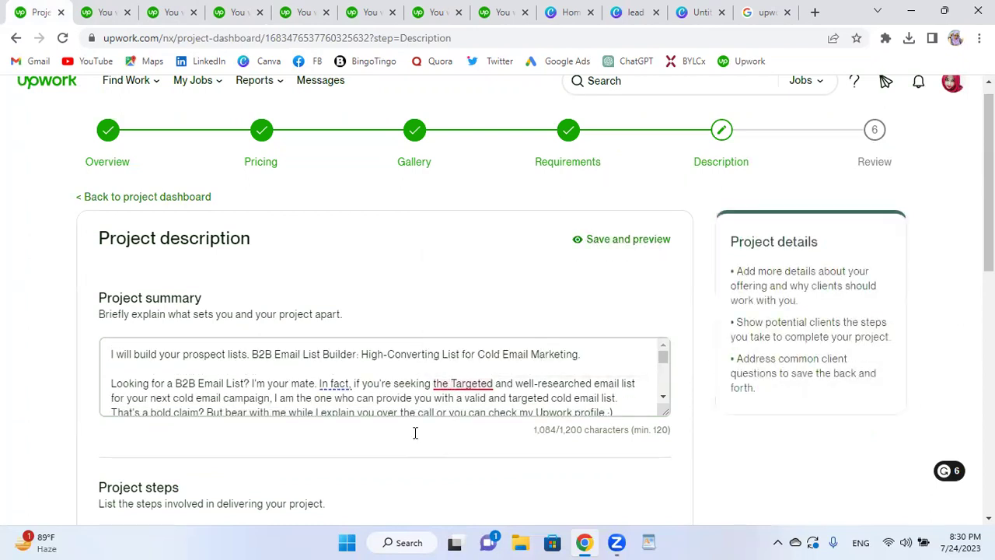
{"action": "left_click", "coordinate": [286, 382]}
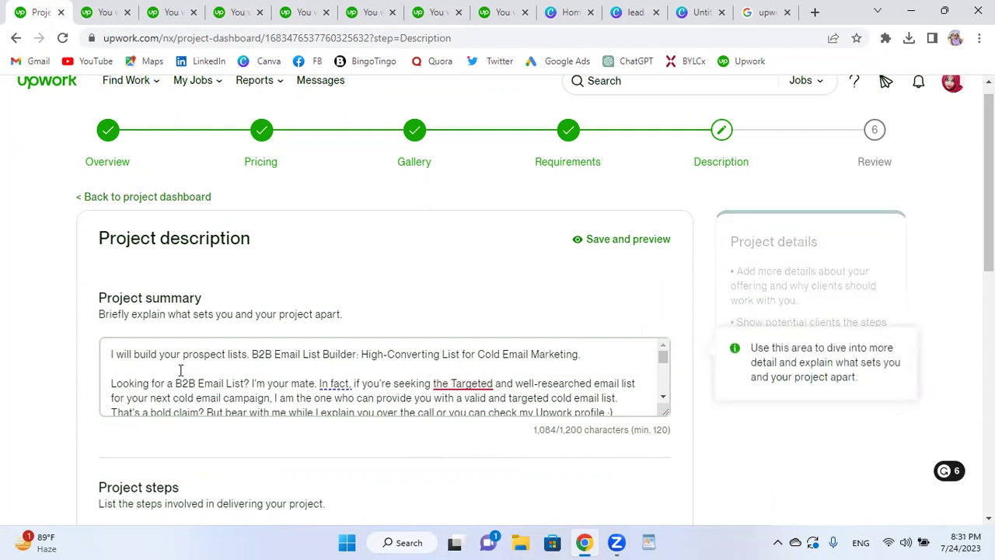
{"action": "scroll", "coordinate": [180, 370], "scroll_direction": "down", "scroll_amount": 3}
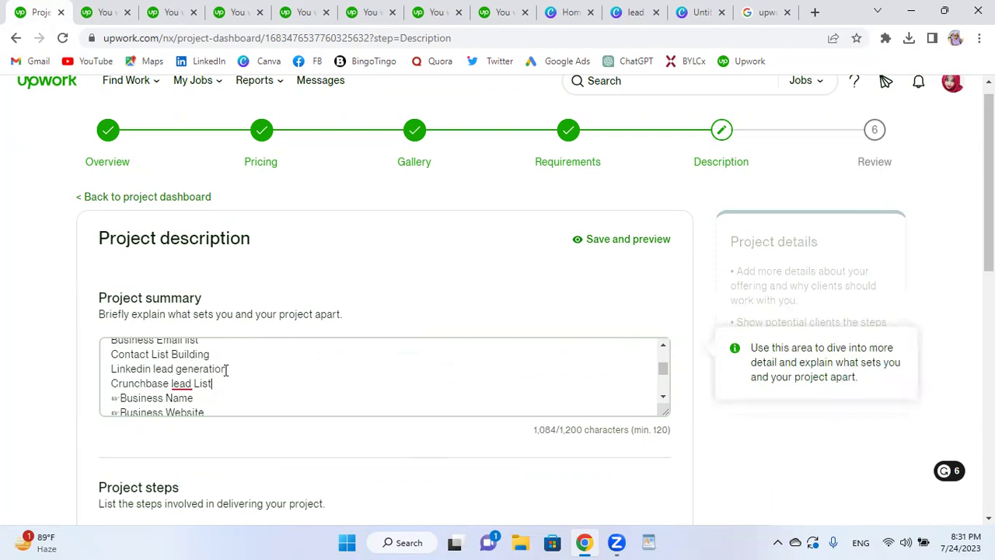
{"action": "scroll", "coordinate": [345, 370], "scroll_direction": "down", "scroll_amount": 5}
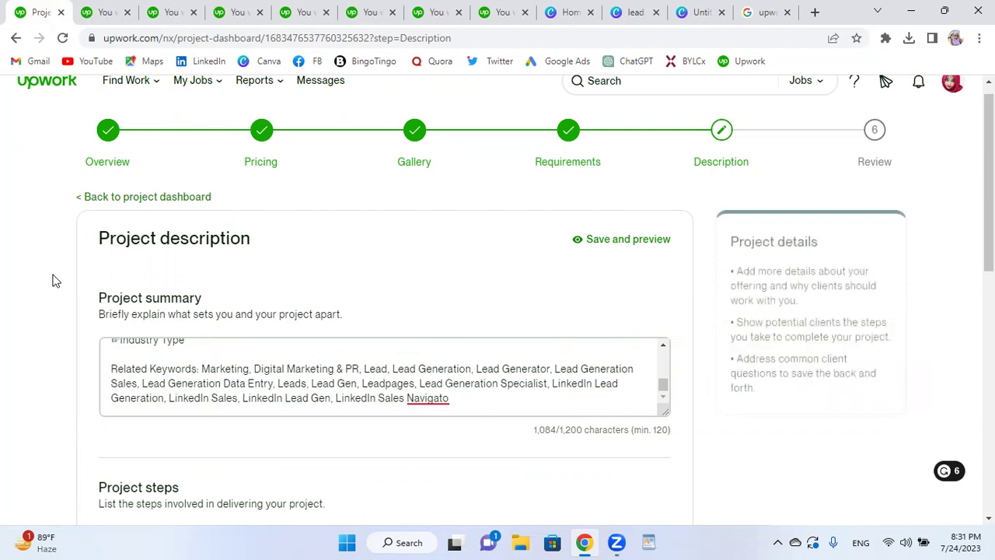
Start adding a new step to the delivery part of the Project steps section
{"action": "scroll", "coordinate": [591, 374], "scroll_direction": "down", "scroll_amount": 1}
{"action": "scroll", "coordinate": [591, 374], "scroll_direction": "down", "scroll_amount": 1}
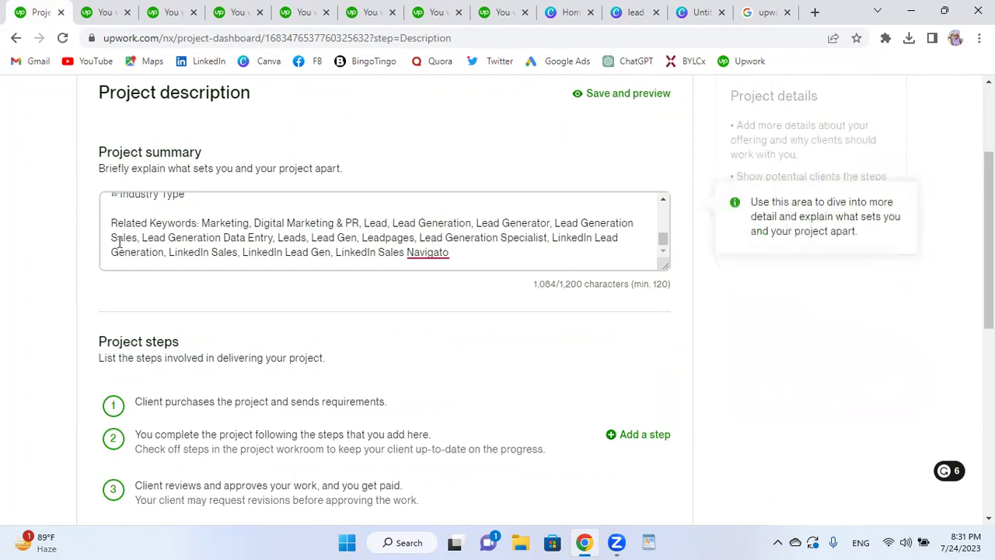
{"action": "scroll", "coordinate": [356, 232], "scroll_direction": "down", "scroll_amount": 1}
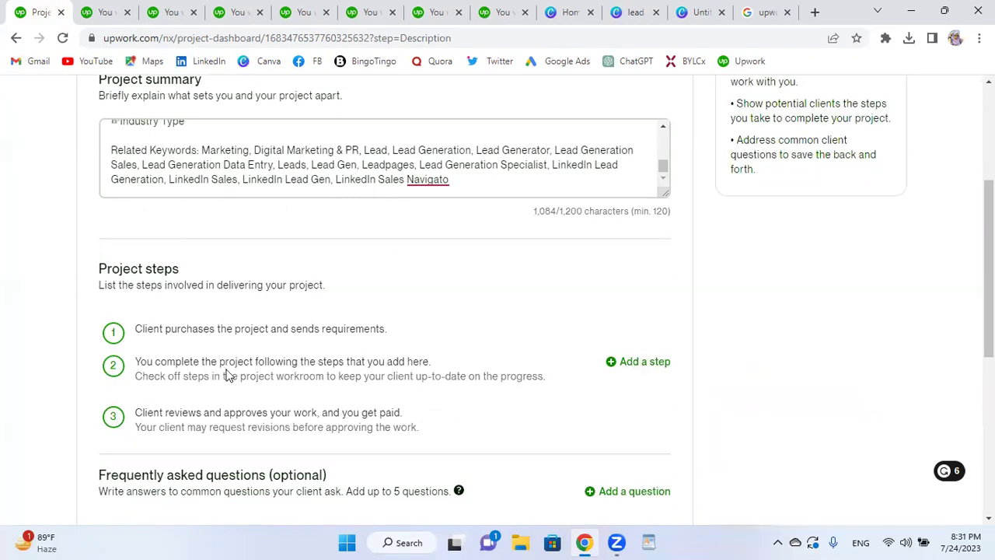
{"action": "scroll", "coordinate": [56, 348], "scroll_direction": "down", "scroll_amount": 1}
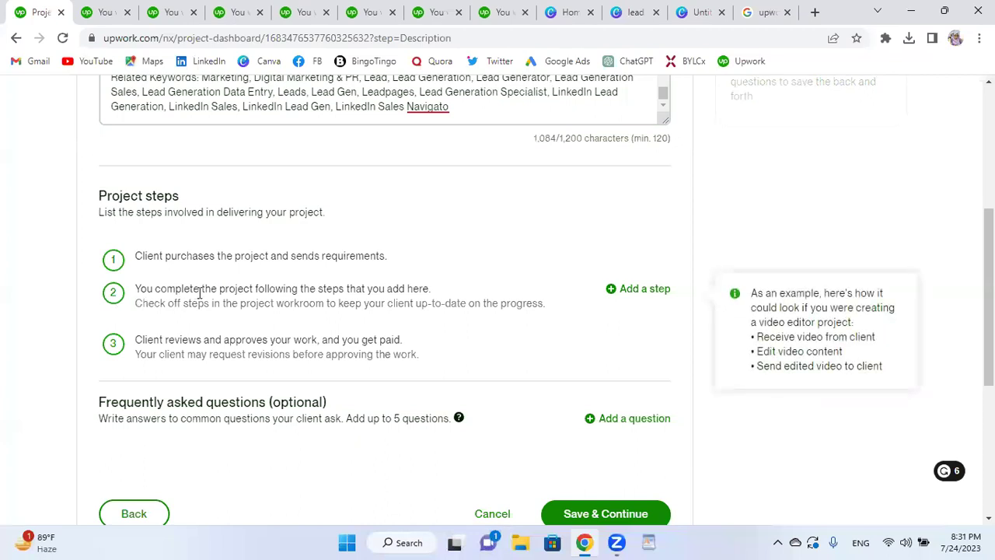
{"action": "left_click", "coordinate": [646, 289]}
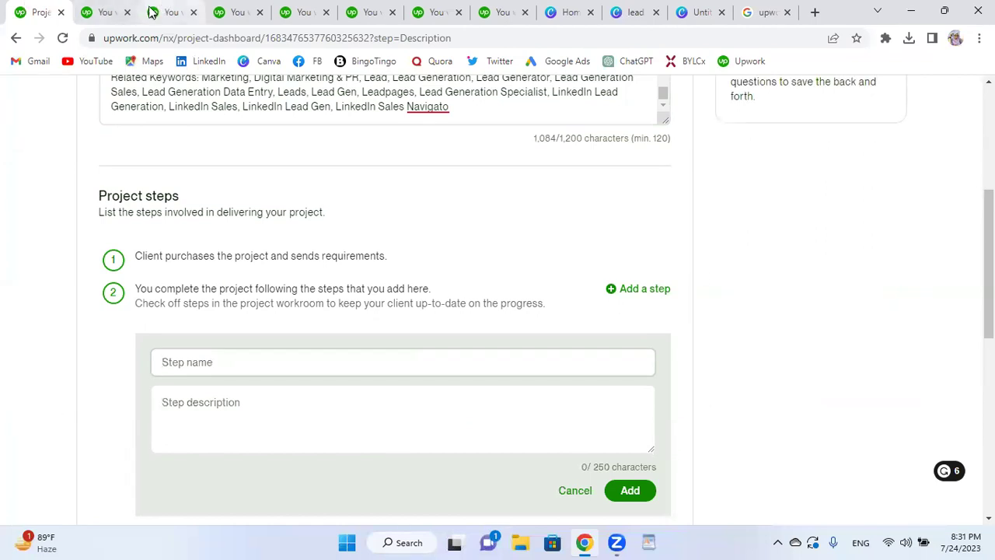
Examine the targeted B2B lead generation listing for any industry, down to its steps for completing the project
{"action": "left_click", "coordinate": [99, 13]}
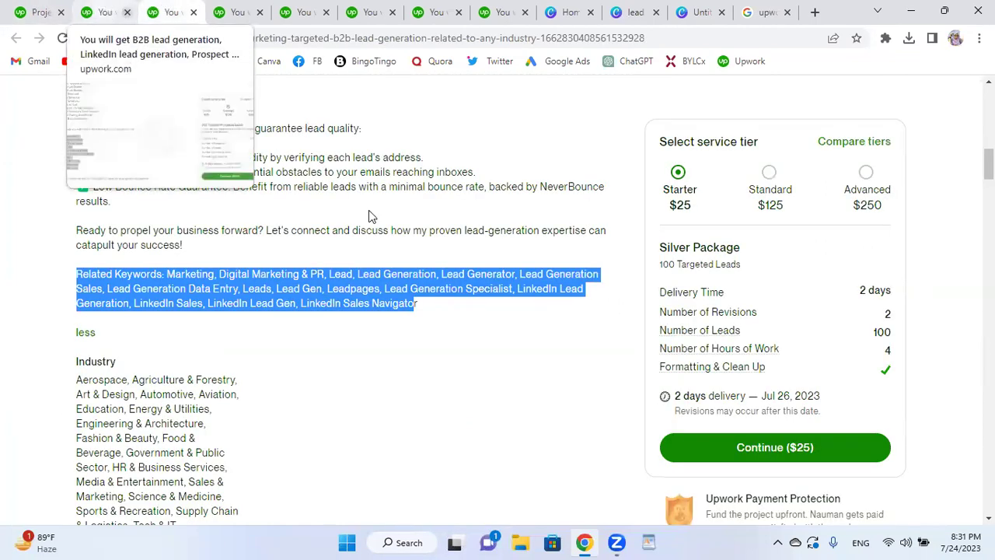
{"action": "scroll", "coordinate": [329, 218], "scroll_direction": "down", "scroll_amount": 3}
{"action": "scroll", "coordinate": [330, 218], "scroll_direction": "down", "scroll_amount": 1}
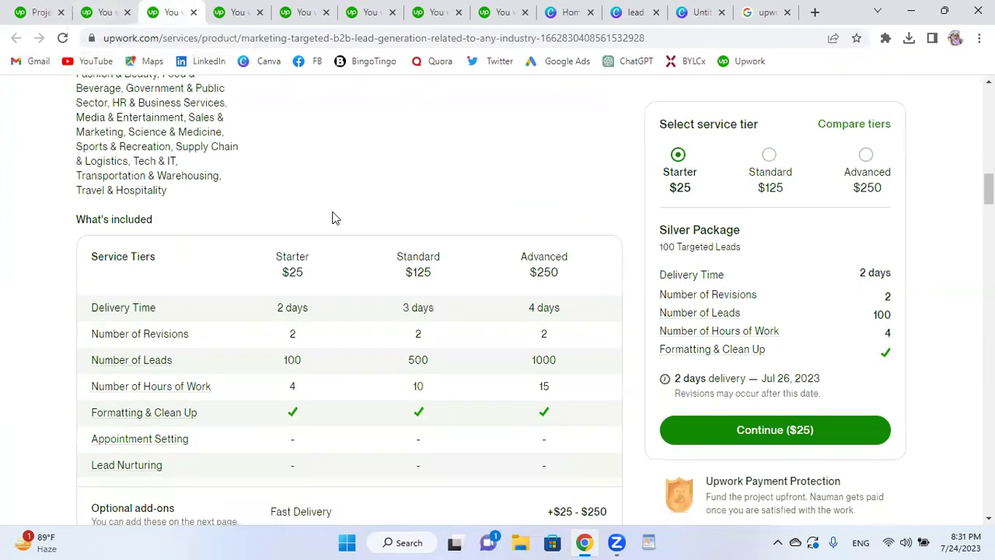
{"action": "scroll", "coordinate": [335, 218], "scroll_direction": "down", "scroll_amount": 4}
{"action": "scroll", "coordinate": [340, 220], "scroll_direction": "down", "scroll_amount": 3}
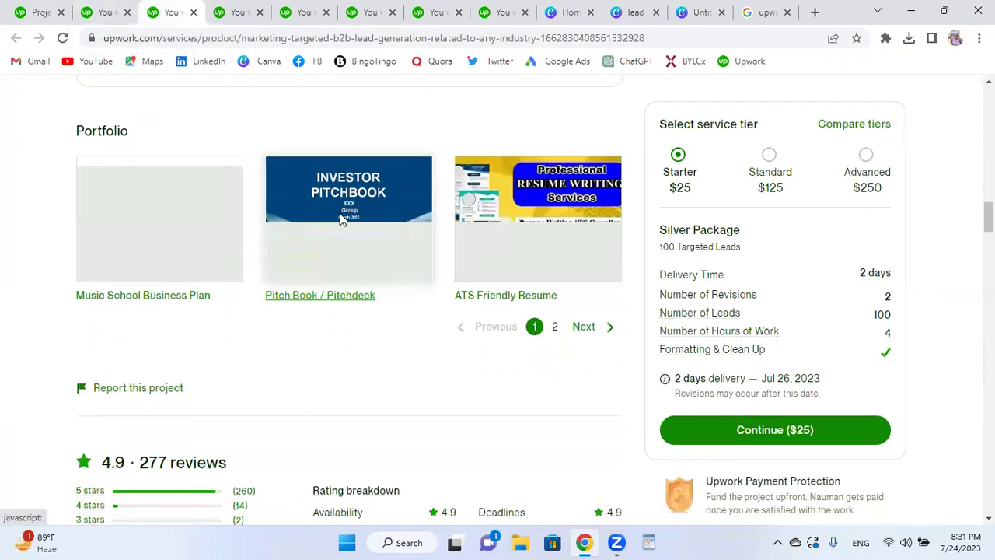
{"action": "scroll", "coordinate": [331, 214], "scroll_direction": "down", "scroll_amount": 4}
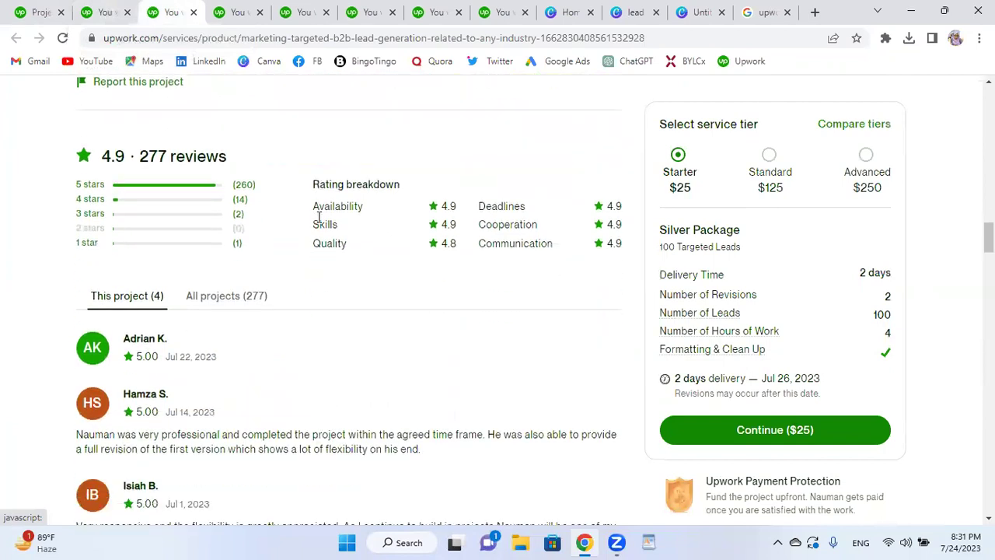
{"action": "scroll", "coordinate": [324, 210], "scroll_direction": "down", "scroll_amount": 3}
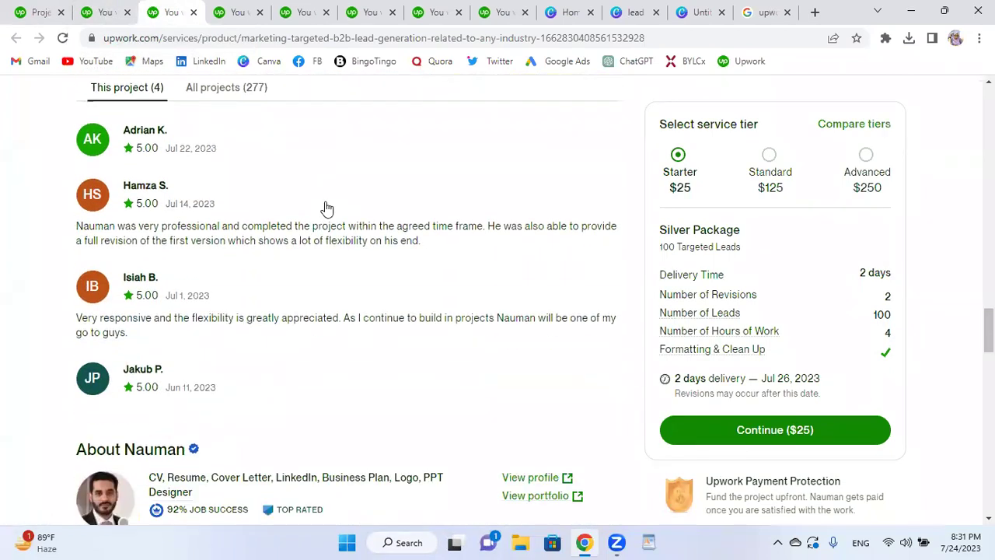
{"action": "scroll", "coordinate": [340, 236], "scroll_direction": "down", "scroll_amount": 5}
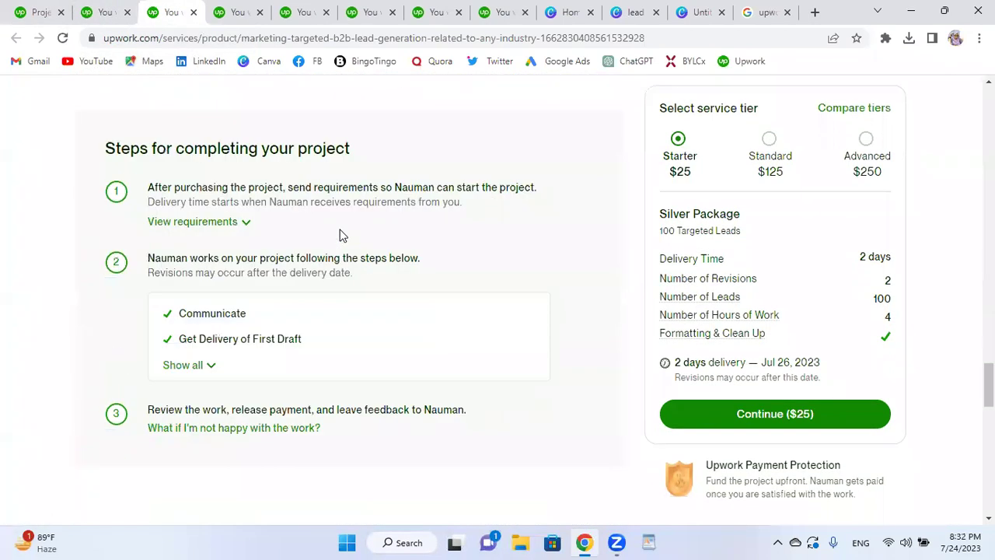
{"action": "scroll", "coordinate": [344, 236], "scroll_direction": "down", "scroll_amount": 3}
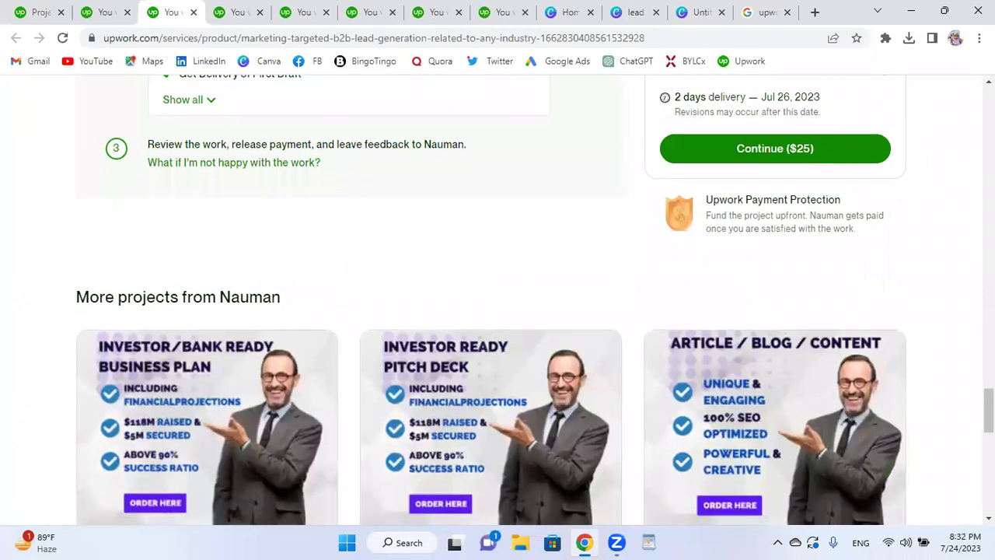
{"action": "scroll", "coordinate": [370, 236], "scroll_direction": "down", "scroll_amount": 3}
{"action": "scroll", "coordinate": [497, 300], "scroll_direction": "down", "scroll_amount": 1}
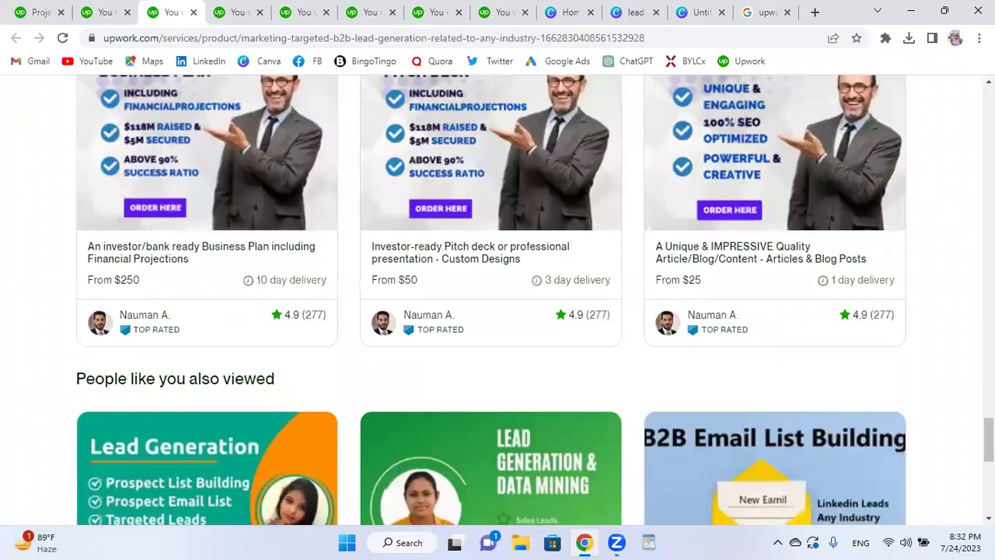
{"action": "scroll", "coordinate": [498, 300], "scroll_direction": "down", "scroll_amount": 6}
{"action": "scroll", "coordinate": [498, 299], "scroll_direction": "up", "scroll_amount": 1}
{"action": "scroll", "coordinate": [498, 299], "scroll_direction": "up", "scroll_amount": 5}
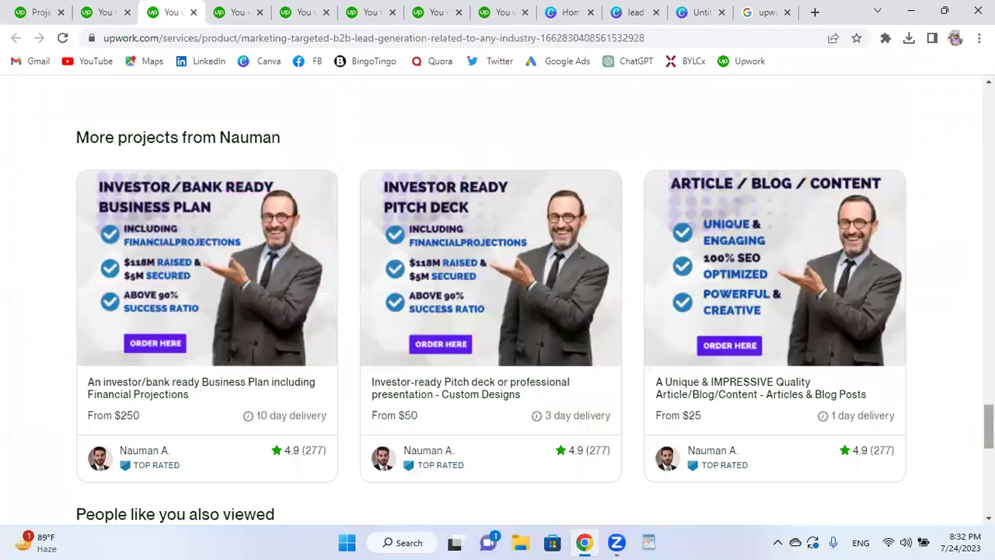
{"action": "scroll", "coordinate": [498, 300], "scroll_direction": "up", "scroll_amount": 2}
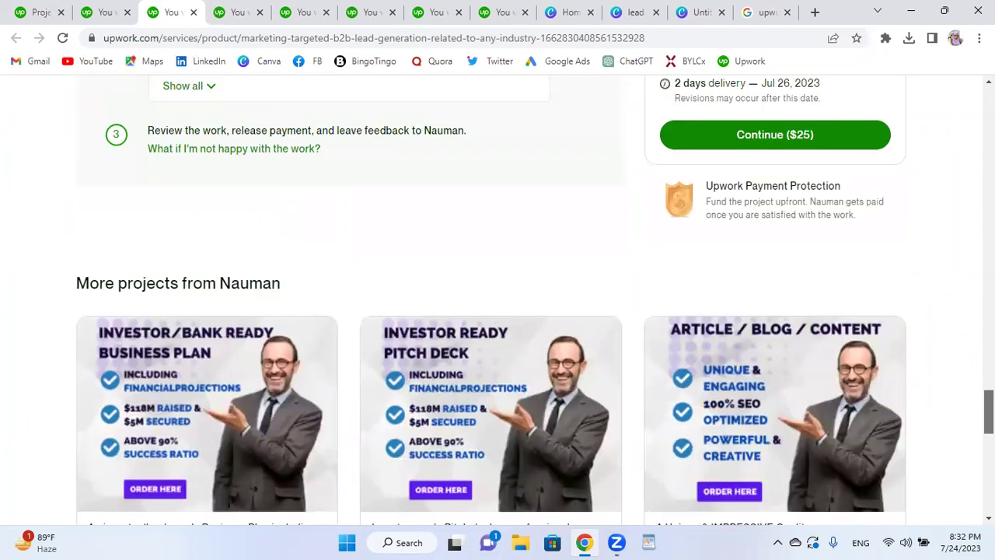
{"action": "scroll", "coordinate": [497, 299], "scroll_direction": "up", "scroll_amount": 3}
{"action": "scroll", "coordinate": [346, 389], "scroll_direction": "up", "scroll_amount": 2}
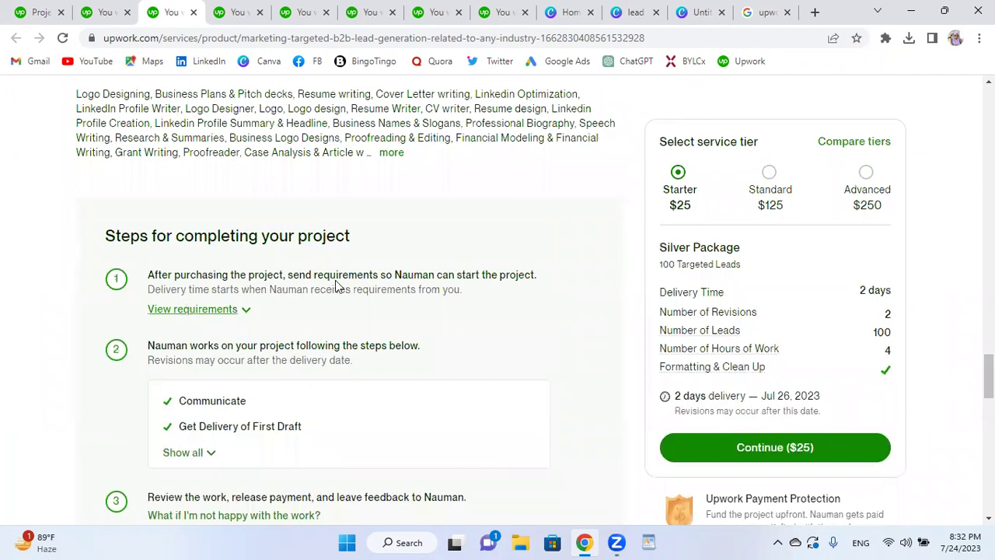
Expand the listing's client requirements and copy the text from "Here is What I Need From You" to "Target Contact Titles"
{"action": "left_click", "coordinate": [203, 309]}
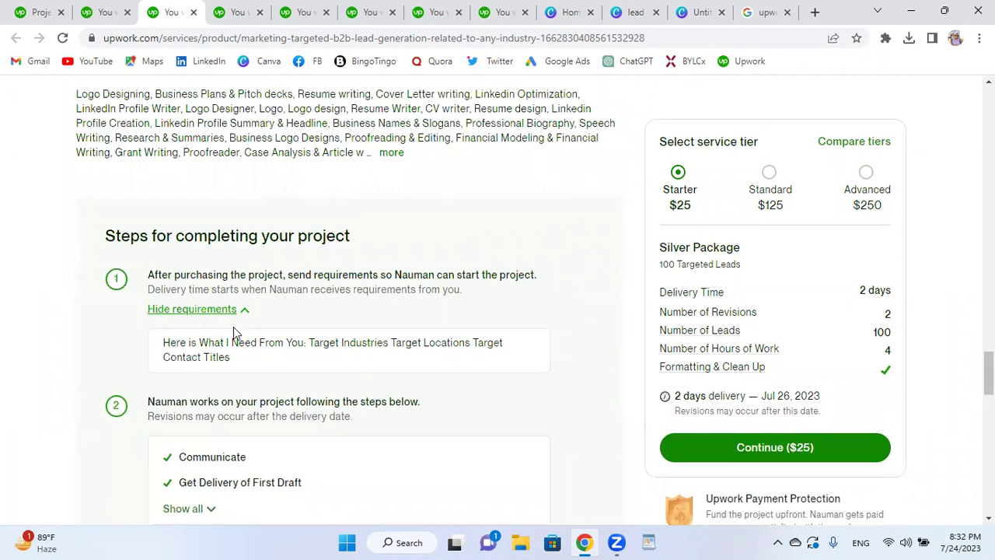
{"action": "left_click_drag", "start_coordinate": [147, 276], "coordinate": [456, 277]}
{"action": "left_click", "coordinate": [162, 348]}
{"action": "left_click_drag", "start_coordinate": [161, 347], "coordinate": [233, 358]}
{"action": "key", "text": "ctrl+c"}
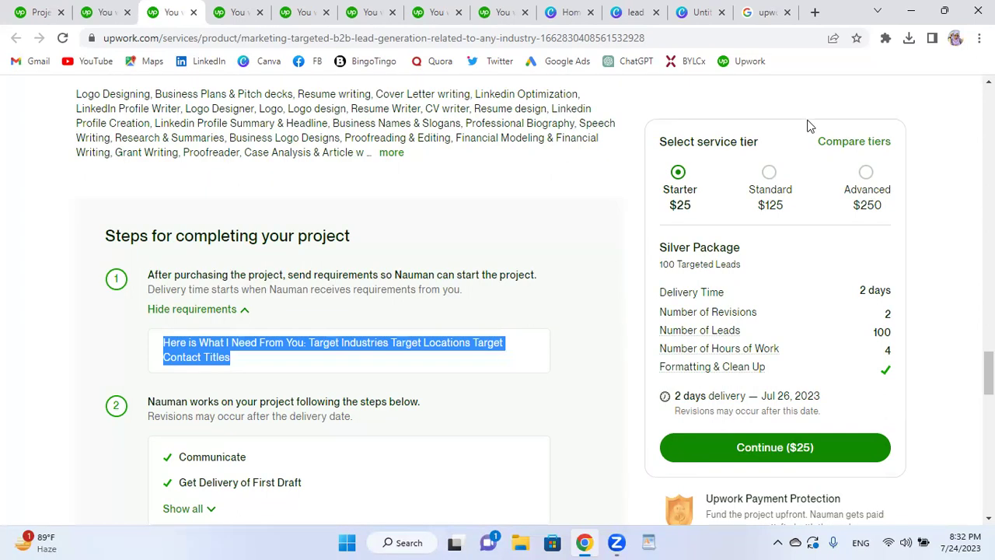
Paste the copied requirements text into the new step's description in the own project
{"action": "left_click", "coordinate": [40, 12]}
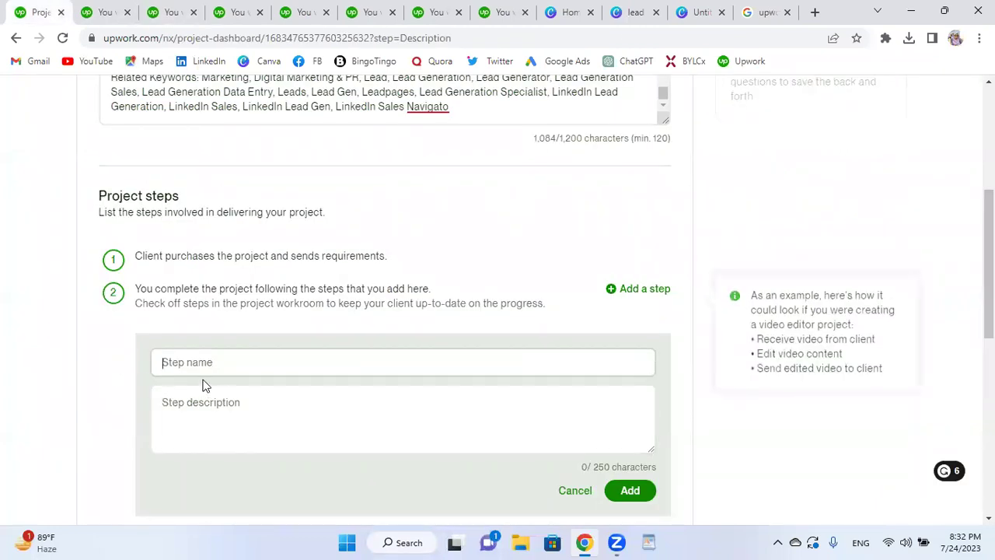
{"action": "left_click", "coordinate": [184, 399]}
{"action": "key", "text": "ctrl+v"}
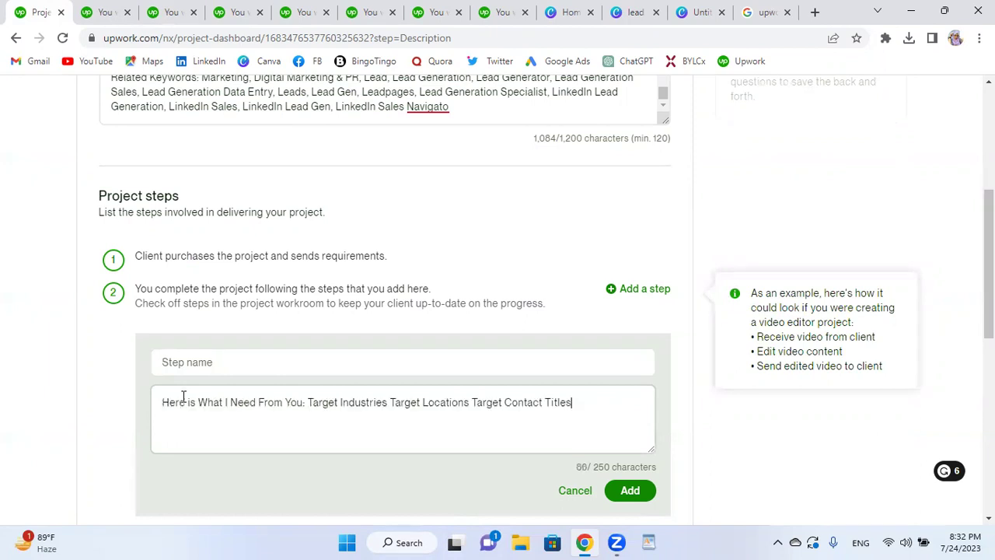
Name the new delivery step "I need this information before i get started this project.", with "information" in lowercase
{"action": "left_click", "coordinate": [196, 362]}
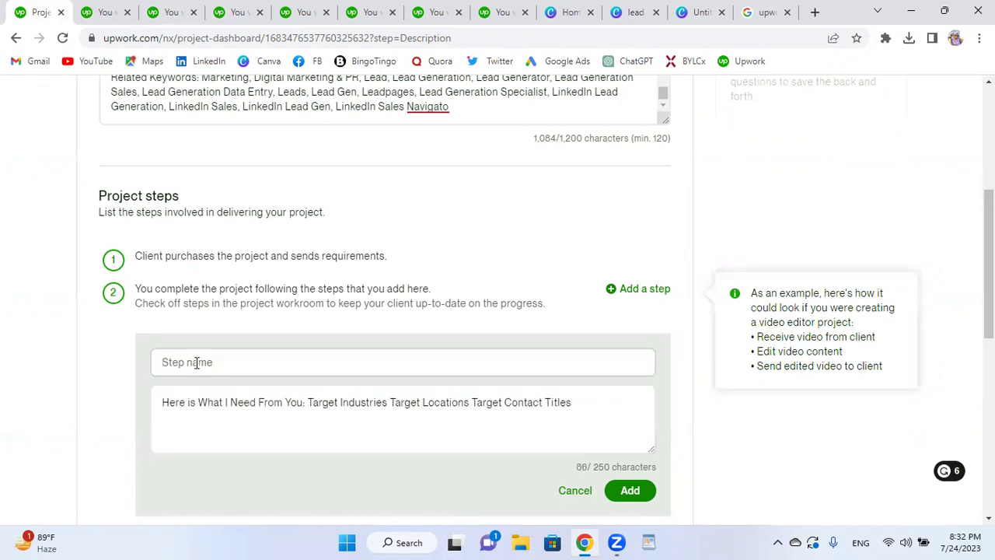
{"action": "type", "text": "I need"}
{"action": "type", "text": "this Information before i"}
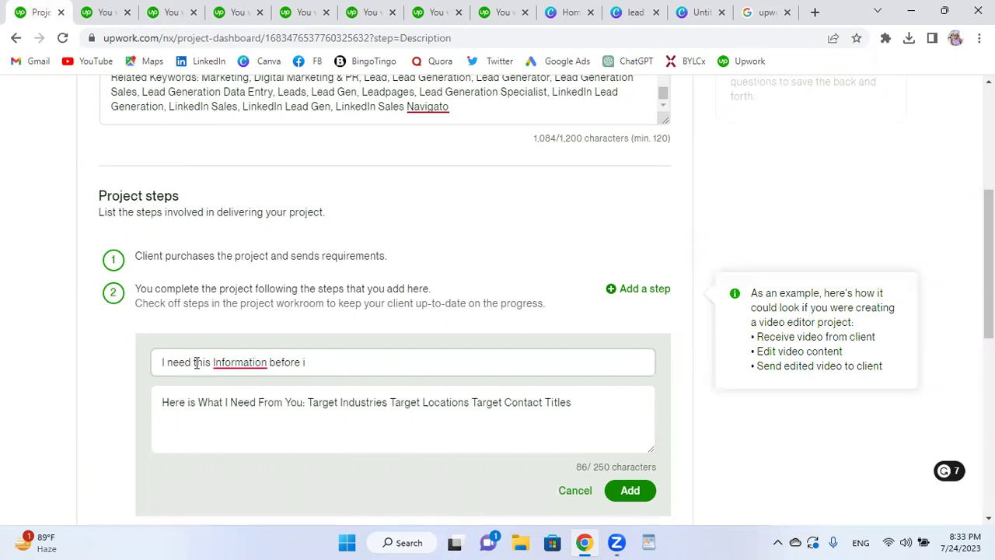
{"action": "mouse_move", "coordinate": [220, 362]}
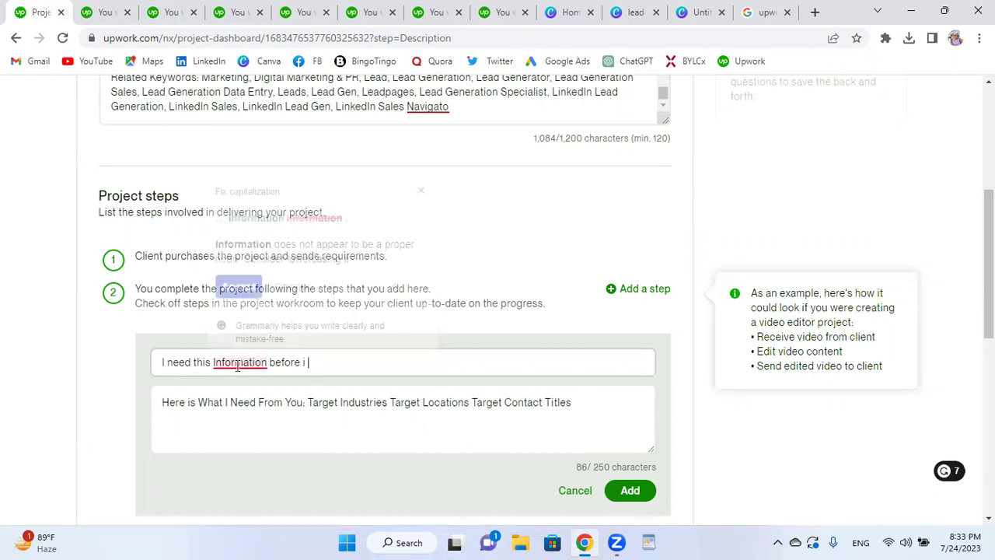
{"action": "left_click", "coordinate": [285, 362]}
{"action": "key", "text": "ctrl+Left"}
{"action": "key", "text": "ctrl+Left"}
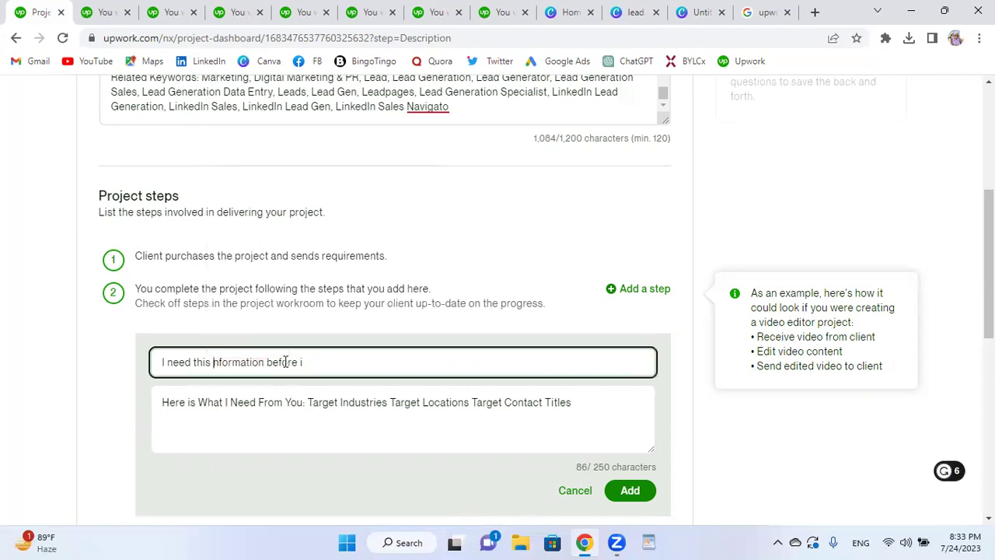
{"action": "key", "text": "Delete"}
{"action": "type", "text": "i"}
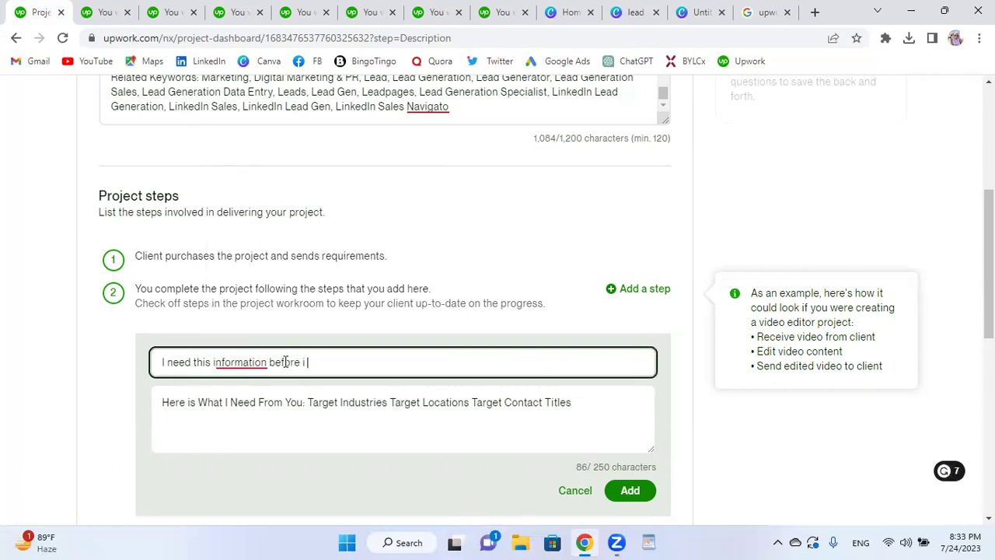
{"action": "type", "text": " get started this "}
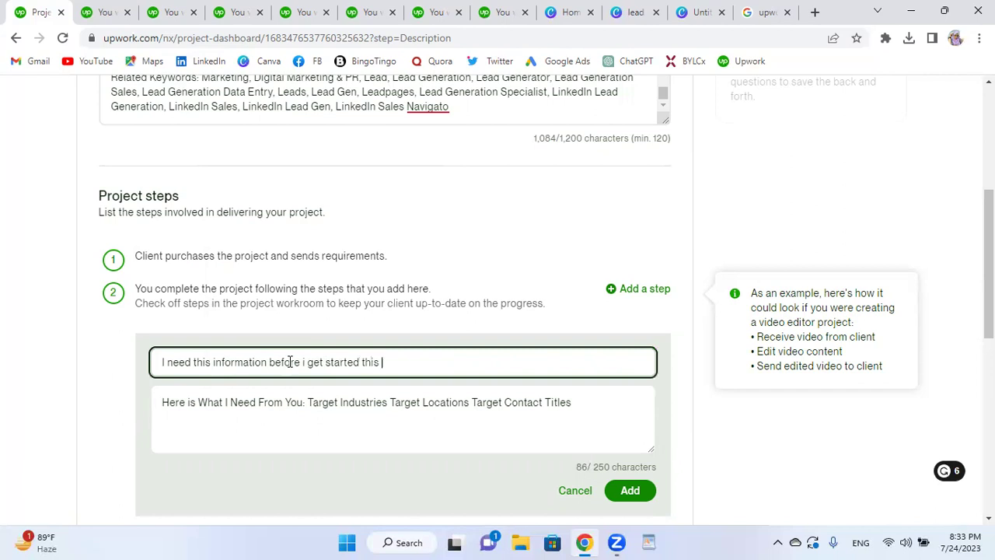
{"action": "type", "text": "ptro"}
{"action": "type", "text": "oject."}
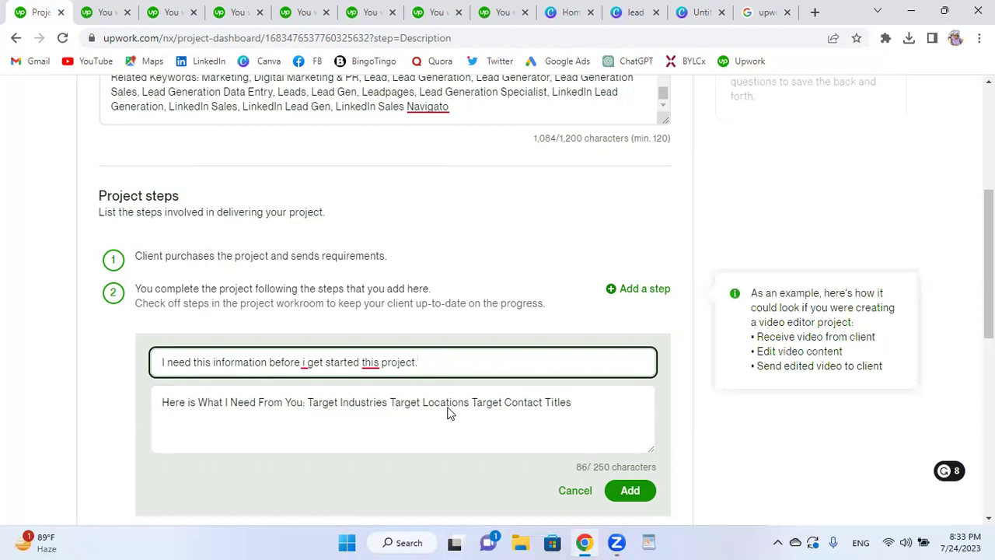
Capitalize the "I" before "get started" in the step name and add the step to the project
{"action": "mouse_move", "coordinate": [375, 362]}
{"action": "left_click", "coordinate": [305, 363]}
{"action": "key", "text": "BackSpace"}
{"action": "type", "text": "I"}
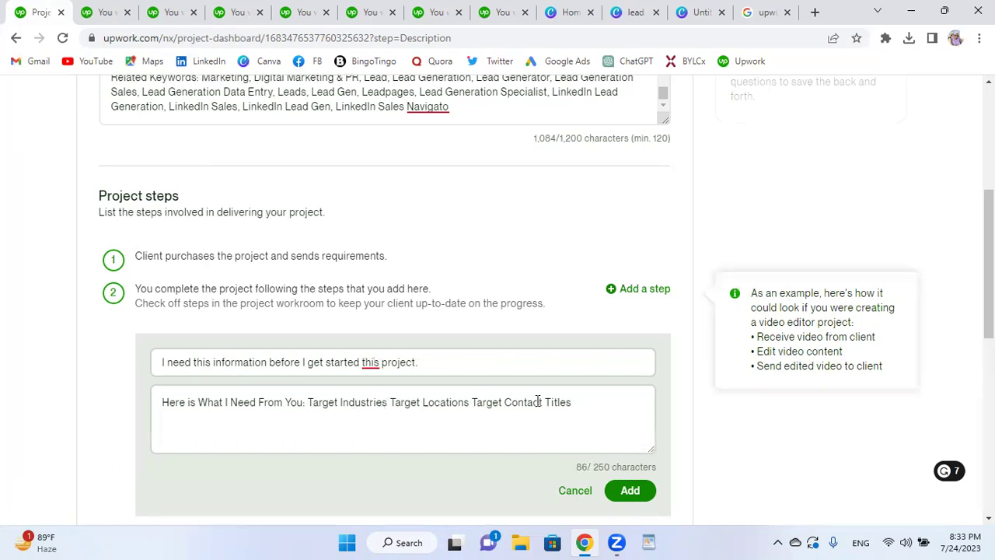
{"action": "left_click", "coordinate": [590, 402]}
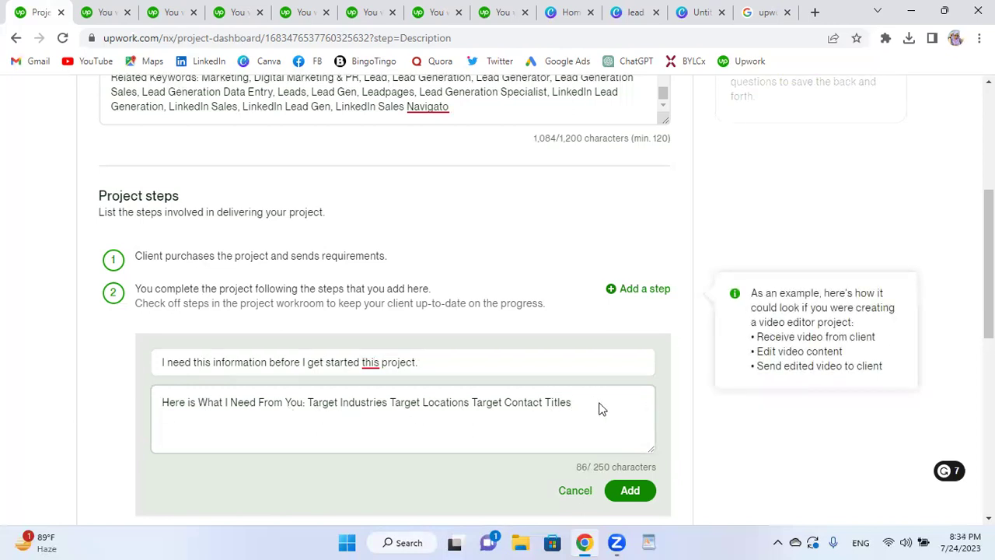
{"action": "left_click", "coordinate": [634, 490]}
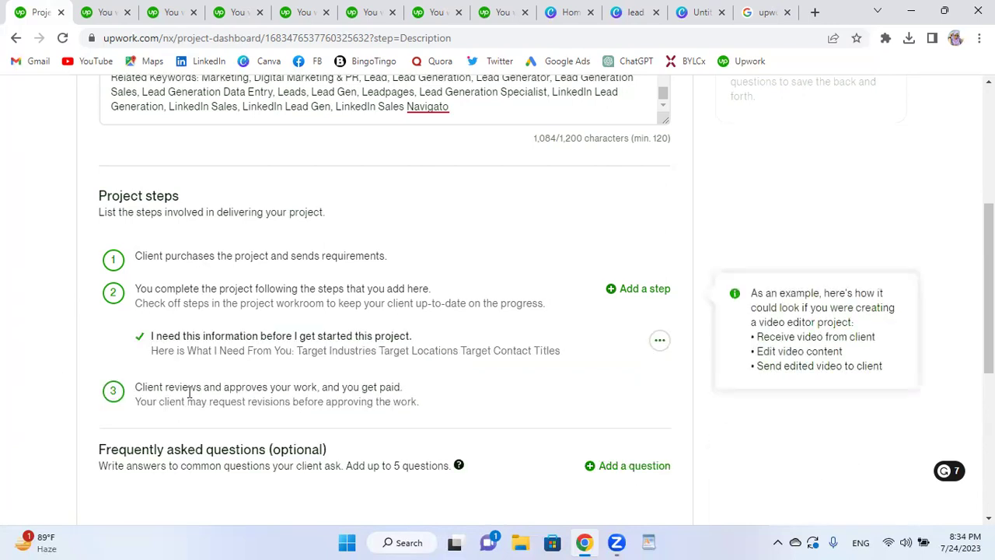
{"action": "mouse_move", "coordinate": [111, 300]}
{"action": "scroll", "coordinate": [567, 365], "scroll_direction": "down", "scroll_amount": 1}
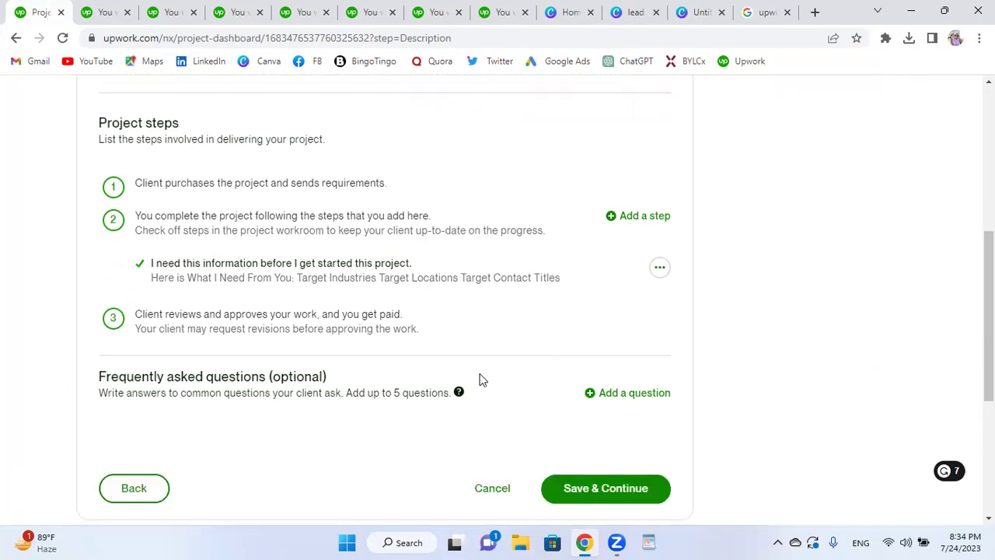
{"action": "left_click", "coordinate": [634, 217]}
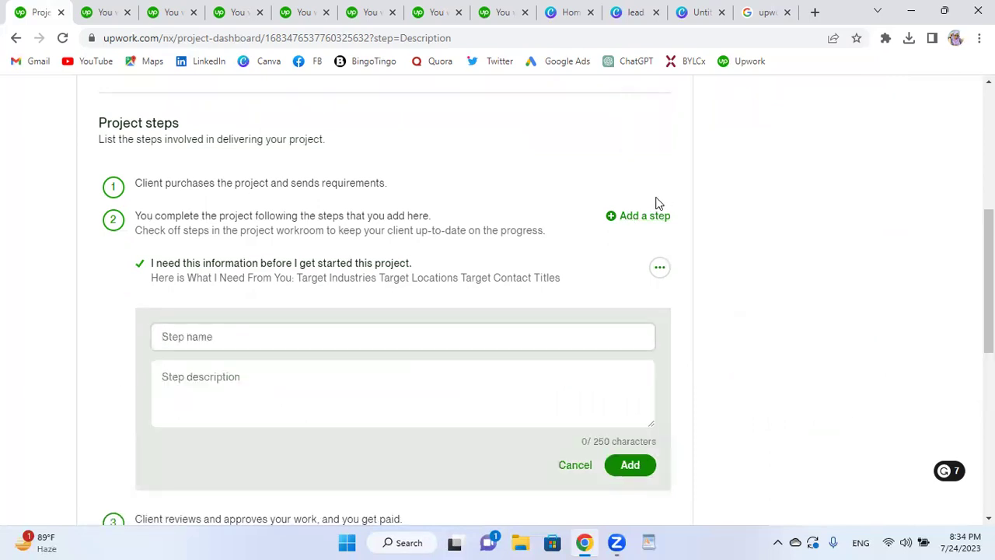
{"action": "left_click", "coordinate": [571, 467]}
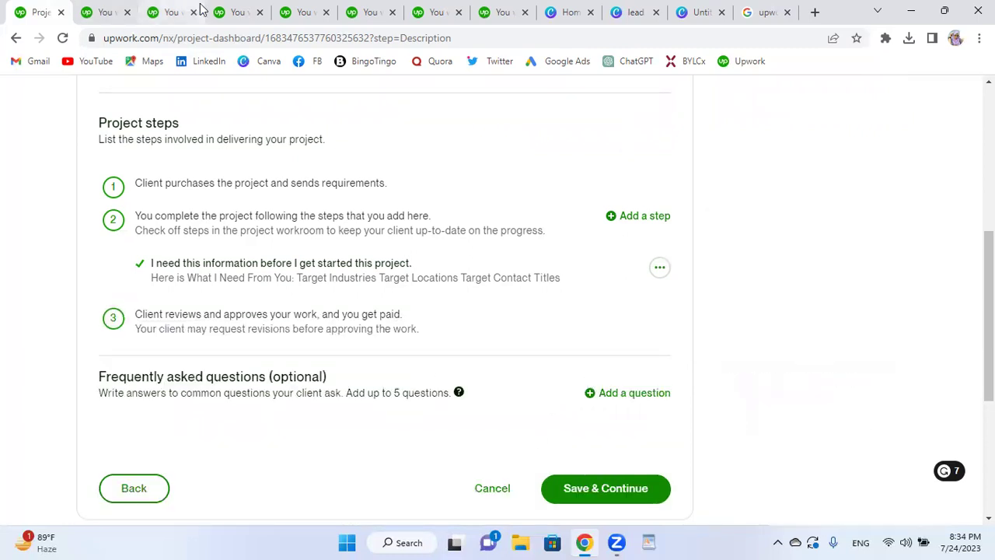
Return to the targeted B2B lead generation listing and examine its steps for completing the project and the sections below them
{"action": "left_click", "coordinate": [106, 12]}
{"action": "key", "text": "ctrl+shift+Tab"}
{"action": "key", "text": "ctrl+shift+Tab"}
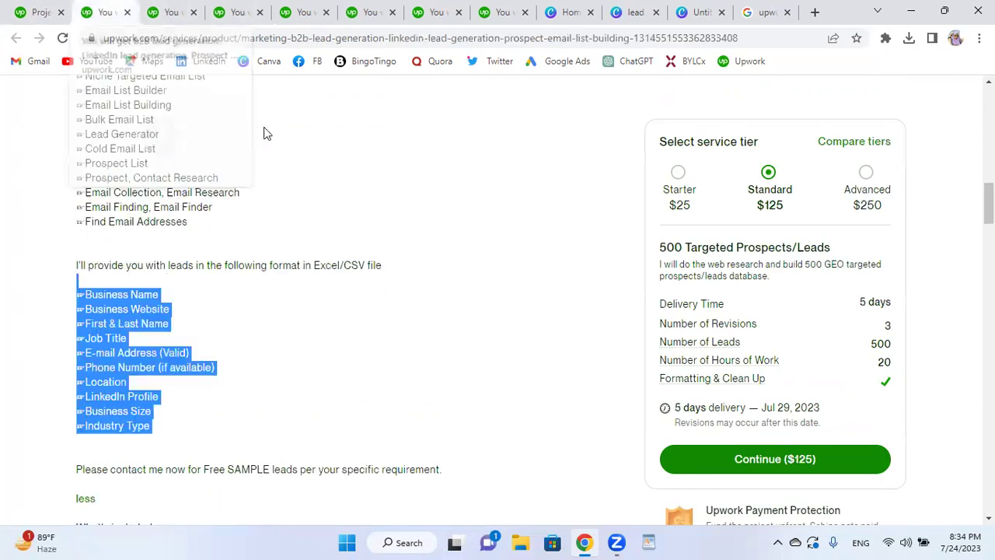
{"action": "scroll", "coordinate": [350, 311], "scroll_direction": "down", "scroll_amount": 3}
{"action": "left_click", "coordinate": [168, 14]}
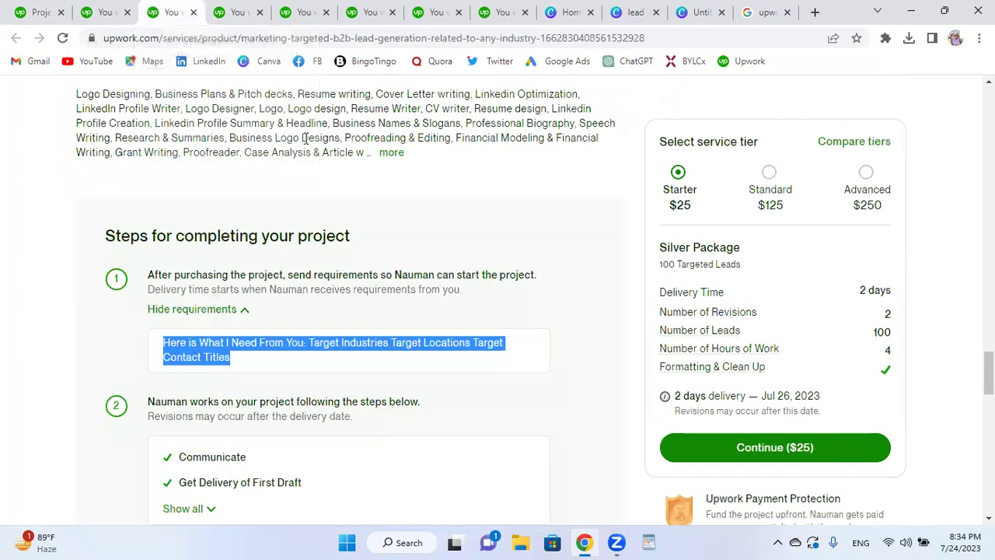
{"action": "scroll", "coordinate": [440, 228], "scroll_direction": "down", "scroll_amount": 5}
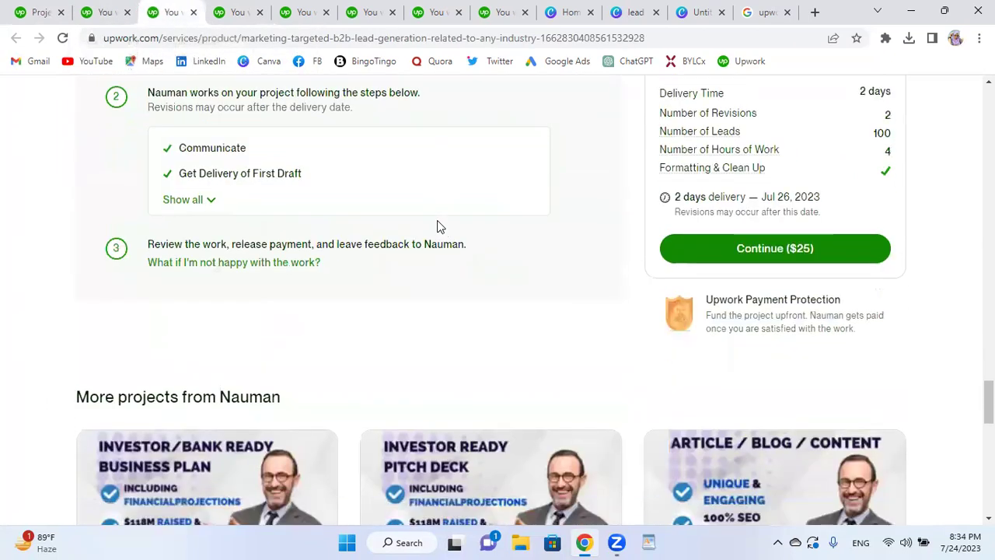
{"action": "scroll", "coordinate": [445, 231], "scroll_direction": "down", "scroll_amount": 1}
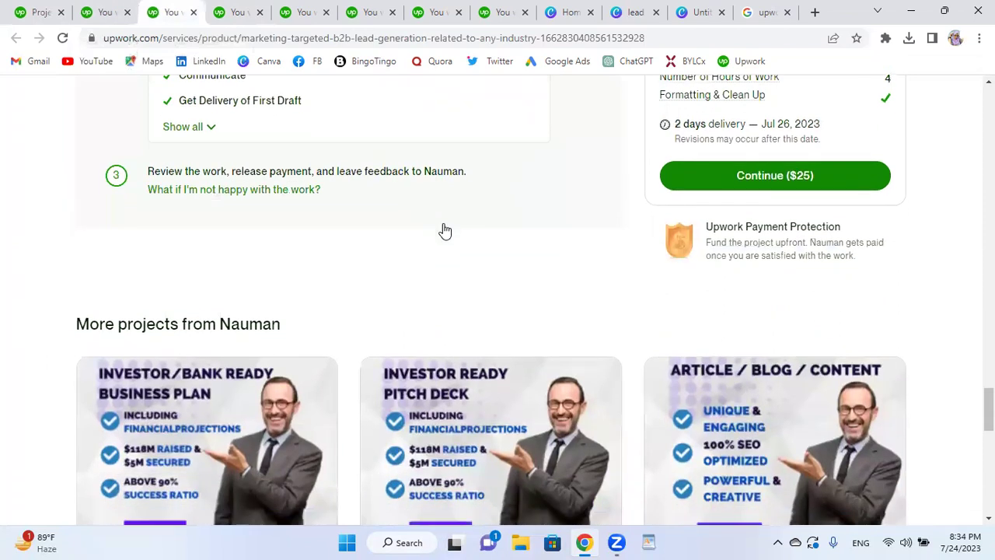
{"action": "scroll", "coordinate": [444, 231], "scroll_direction": "down", "scroll_amount": 1}
{"action": "scroll", "coordinate": [445, 231], "scroll_direction": "down", "scroll_amount": 3}
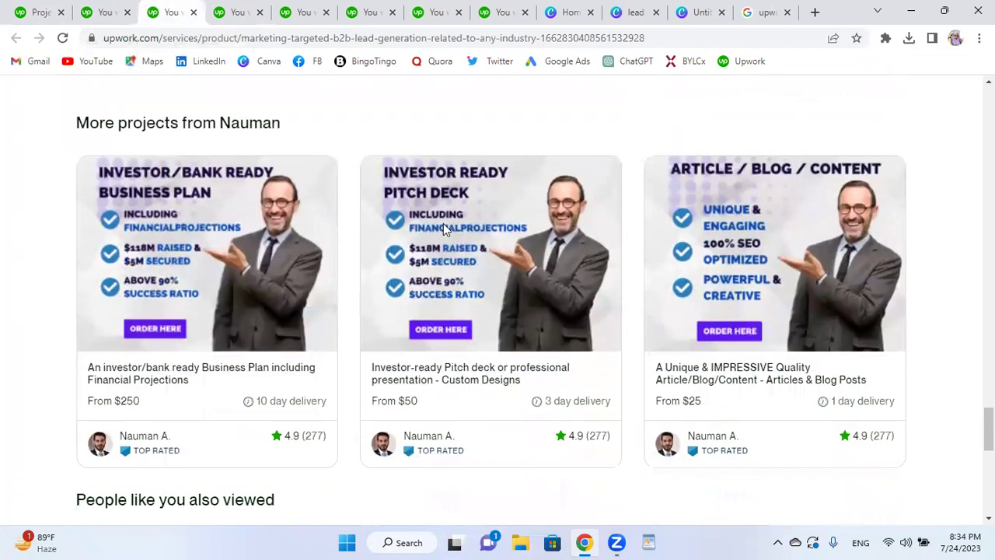
{"action": "scroll", "coordinate": [443, 220], "scroll_direction": "up", "scroll_amount": 2}
{"action": "scroll", "coordinate": [473, 184], "scroll_direction": "up", "scroll_amount": 4}
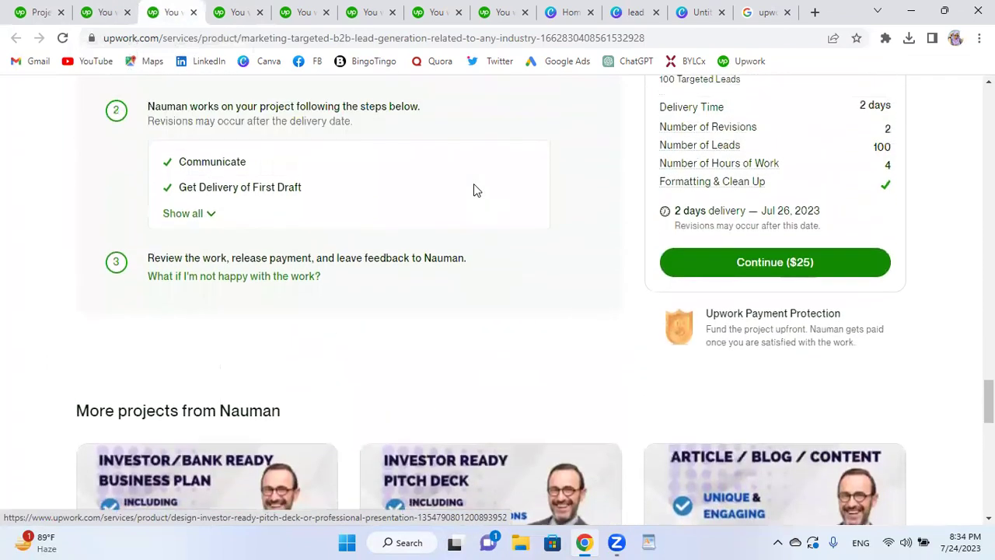
{"action": "scroll", "coordinate": [473, 187], "scroll_direction": "up", "scroll_amount": 3}
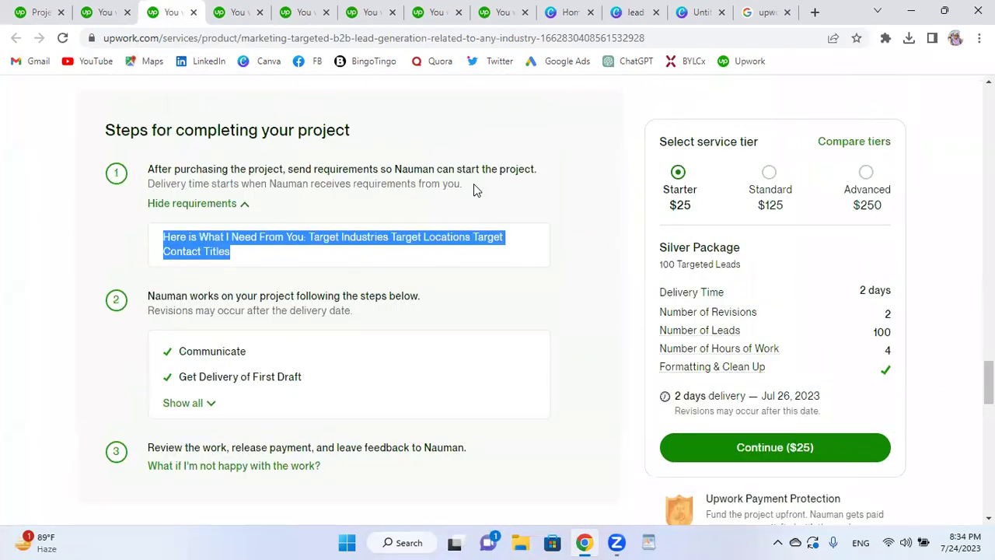
Examine the rest of the targeted B2B listing, from its description and service tiers through reviews to the related projects
{"action": "scroll", "coordinate": [474, 187], "scroll_direction": "up", "scroll_amount": 5}
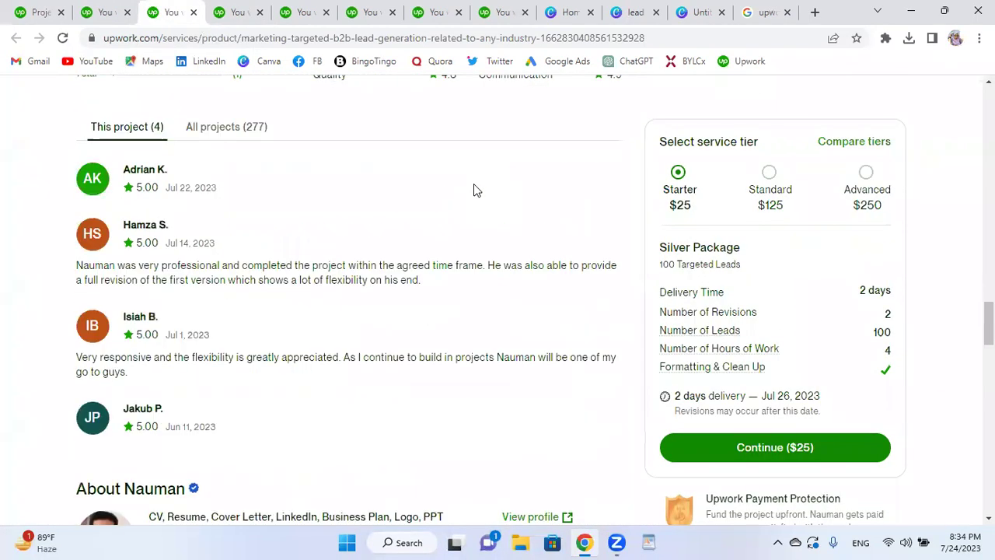
{"action": "scroll", "coordinate": [354, 195], "scroll_direction": "up", "scroll_amount": 5}
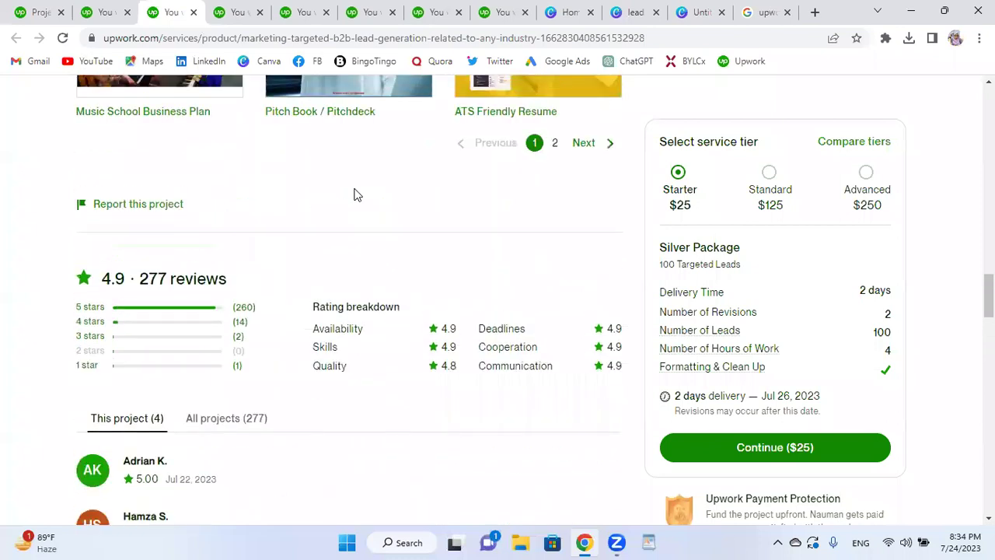
{"action": "scroll", "coordinate": [354, 195], "scroll_direction": "up", "scroll_amount": 9}
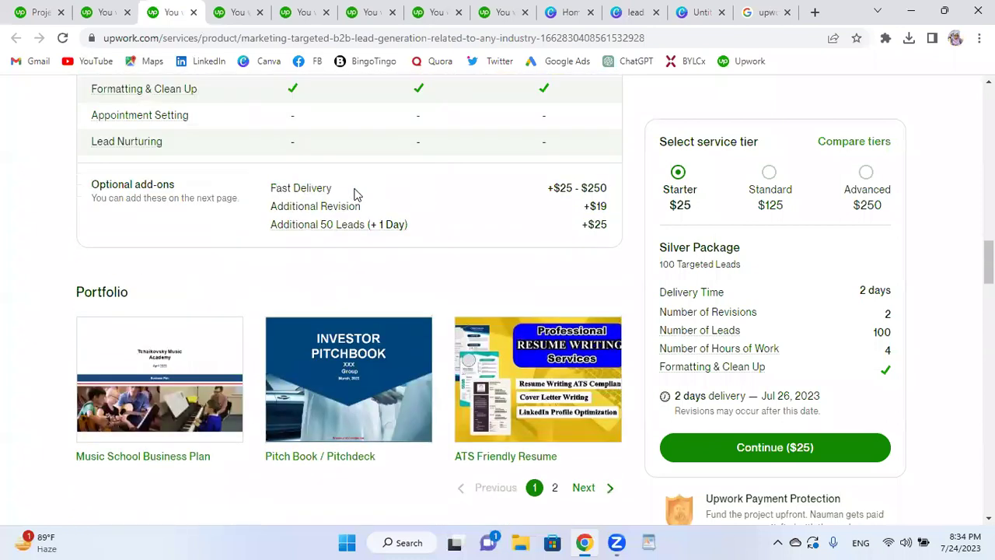
{"action": "scroll", "coordinate": [357, 191], "scroll_direction": "up", "scroll_amount": 7}
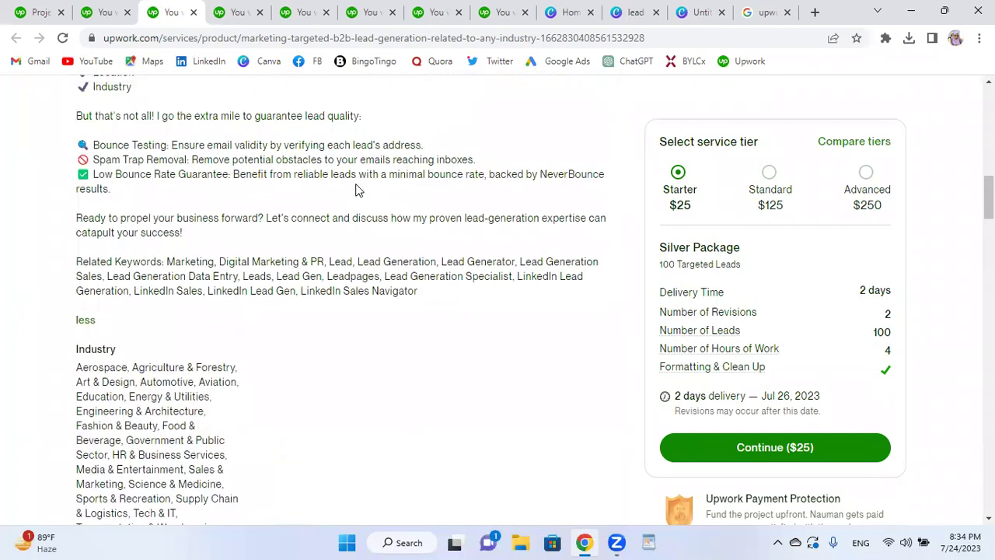
{"action": "scroll", "coordinate": [357, 187], "scroll_direction": "down", "scroll_amount": 4}
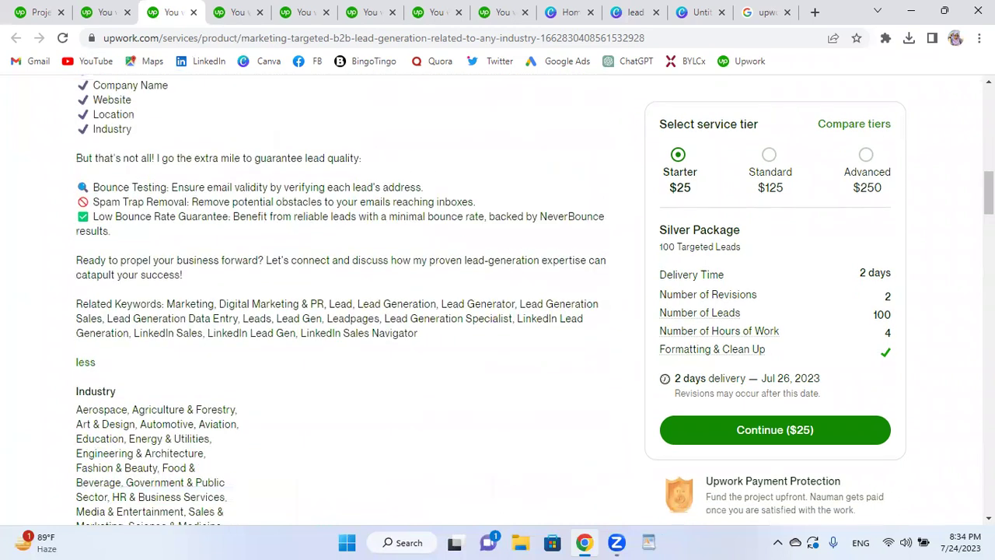
{"action": "scroll", "coordinate": [358, 295], "scroll_direction": "down", "scroll_amount": 2}
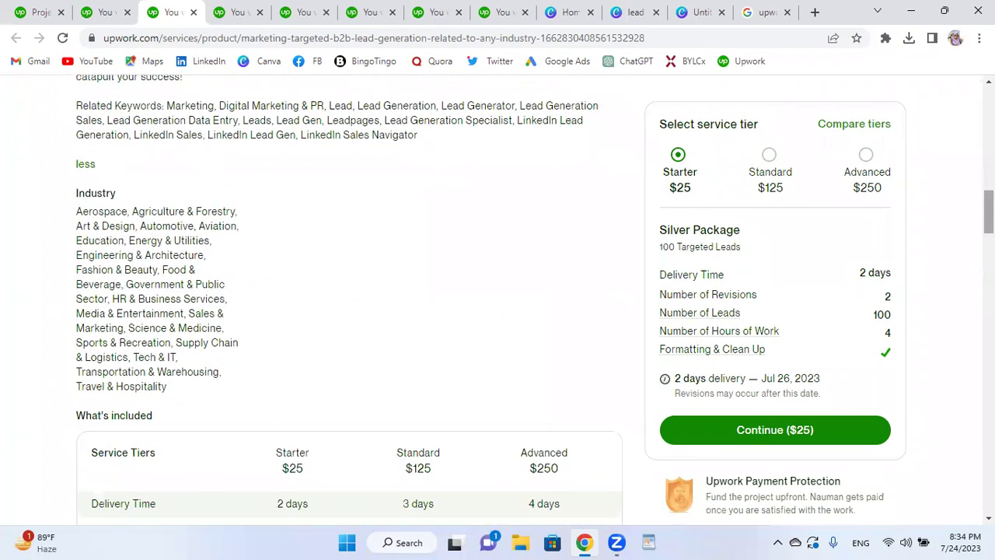
{"action": "scroll", "coordinate": [350, 296], "scroll_direction": "down", "scroll_amount": 4}
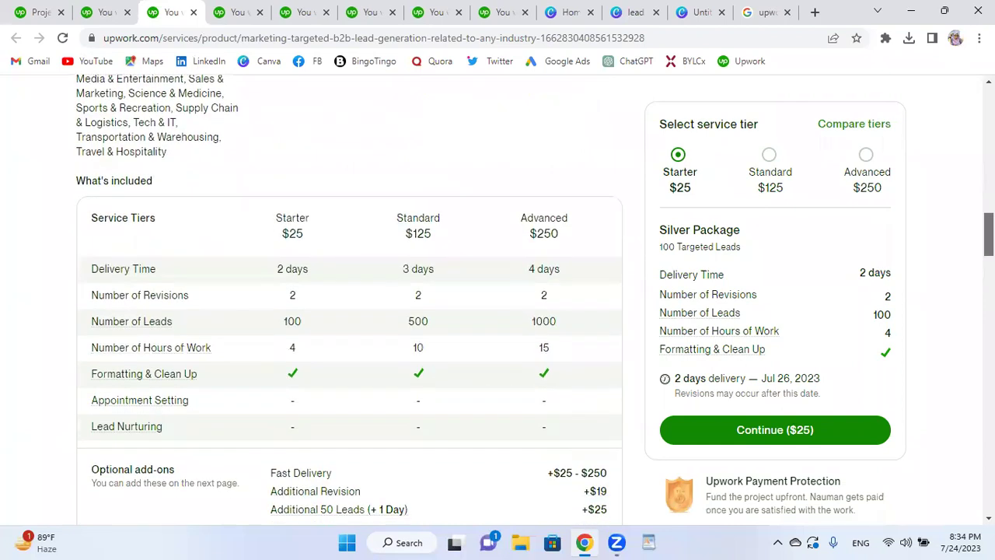
{"action": "scroll", "coordinate": [350, 296], "scroll_direction": "down", "scroll_amount": 4}
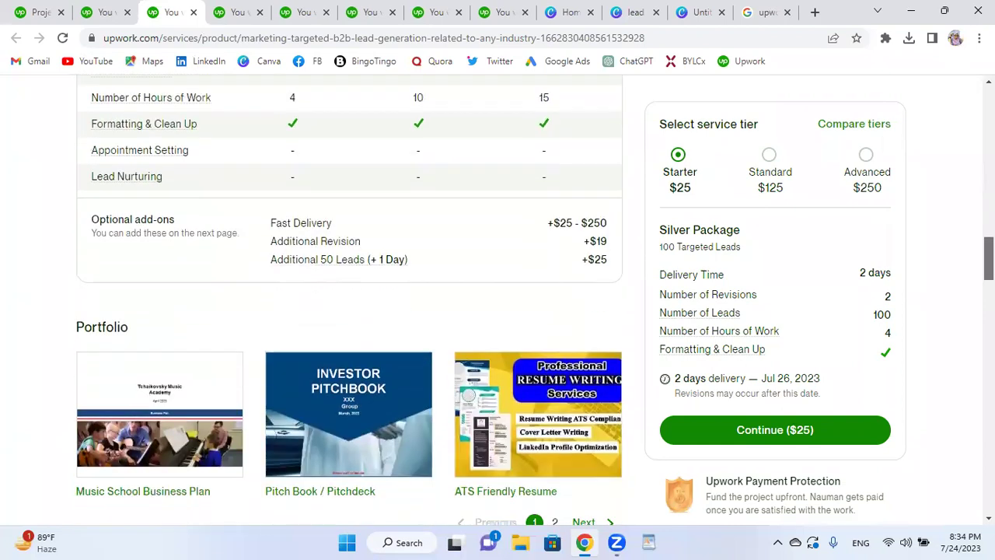
{"action": "scroll", "coordinate": [350, 296], "scroll_direction": "down", "scroll_amount": 1}
{"action": "scroll", "coordinate": [350, 295], "scroll_direction": "down", "scroll_amount": 5}
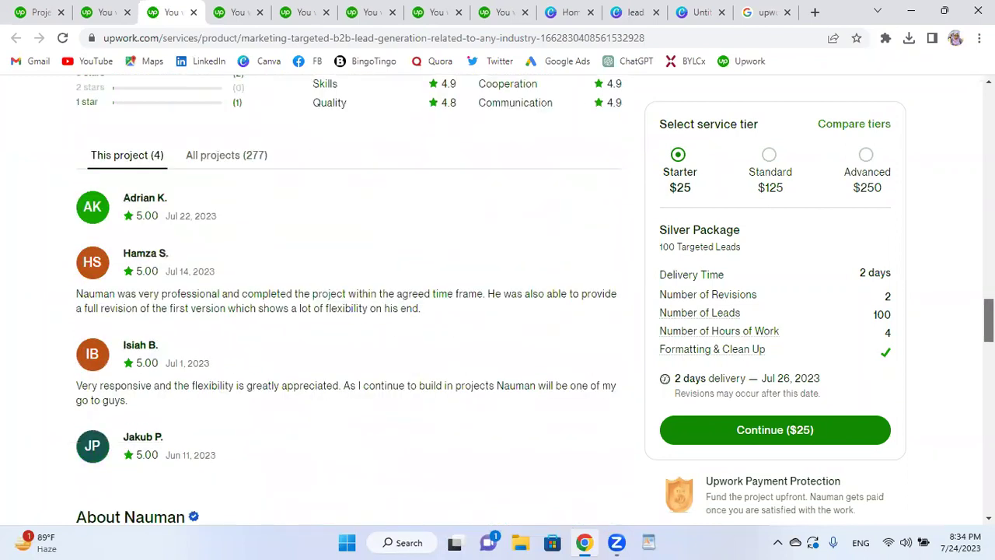
{"action": "scroll", "coordinate": [350, 295], "scroll_direction": "down", "scroll_amount": 1}
{"action": "scroll", "coordinate": [350, 296], "scroll_direction": "down", "scroll_amount": 6}
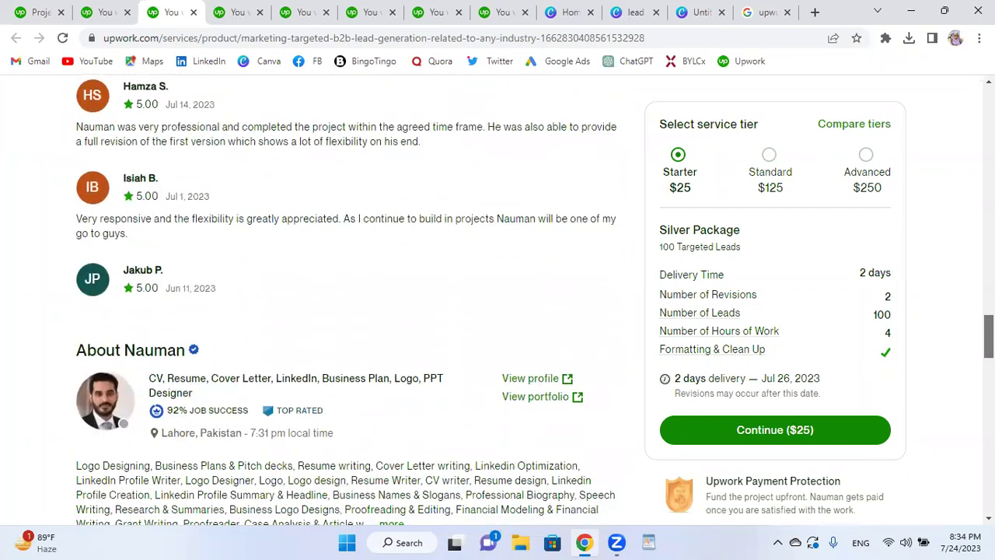
{"action": "scroll", "coordinate": [497, 296], "scroll_direction": "down", "scroll_amount": 6}
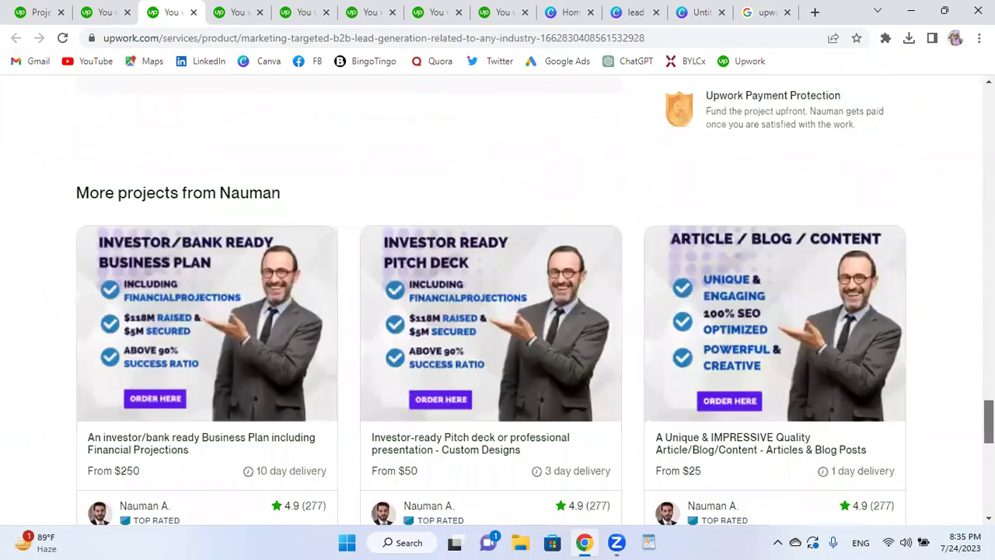
{"action": "scroll", "coordinate": [228, 13], "scroll_direction": "down", "scroll_amount": 1}
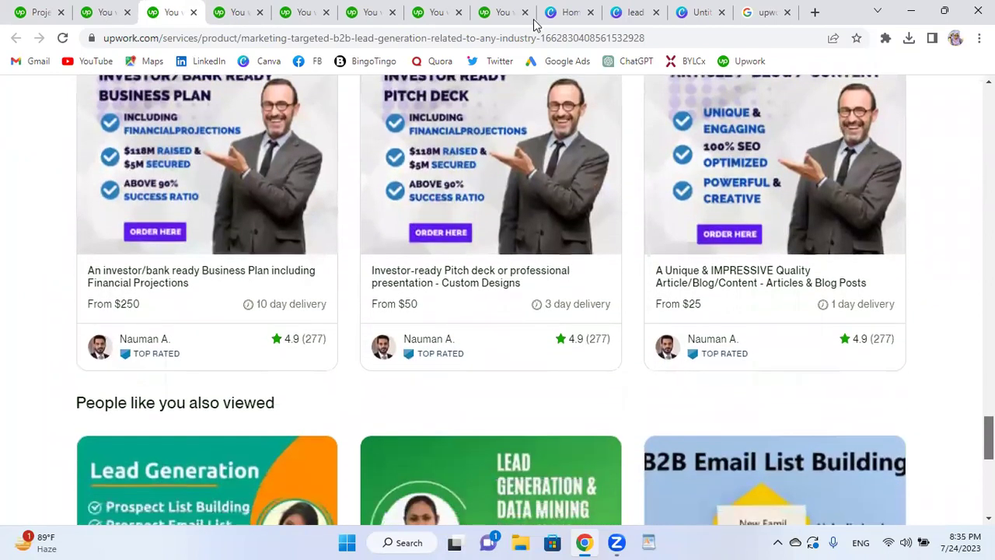
{"action": "scroll", "coordinate": [230, 13], "scroll_direction": "down", "scroll_amount": 1}
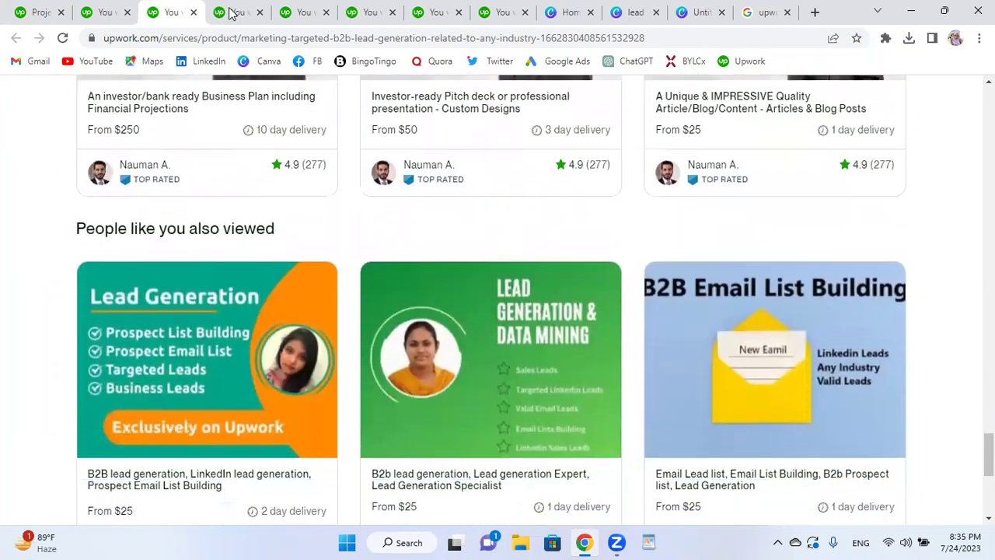
Examine the B2B lead generation for potential sales listing, from its project details and portfolio through the reviews to the freelancer's profile
{"action": "left_click", "coordinate": [230, 14]}
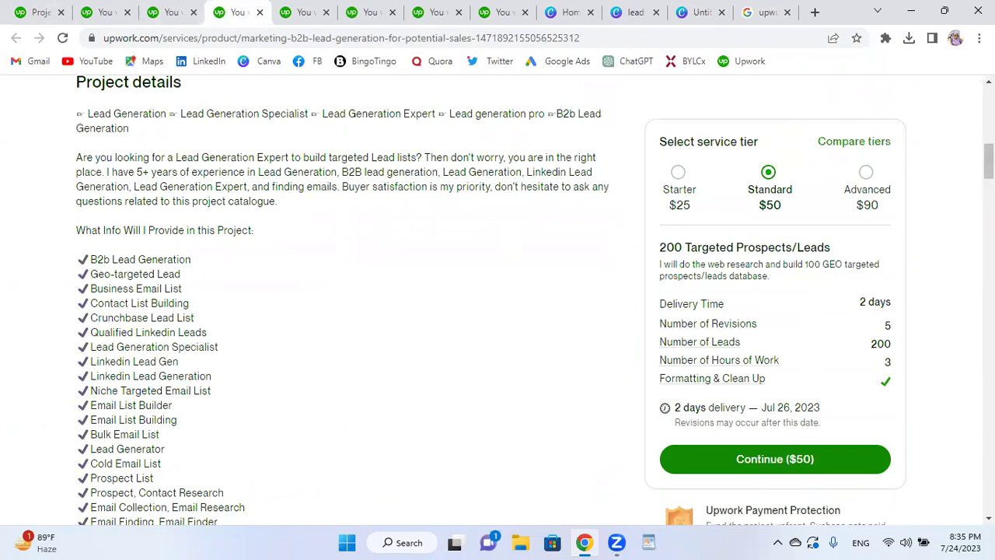
{"action": "scroll", "coordinate": [350, 311], "scroll_direction": "down", "scroll_amount": 6}
{"action": "scroll", "coordinate": [350, 311], "scroll_direction": "down", "scroll_amount": 7}
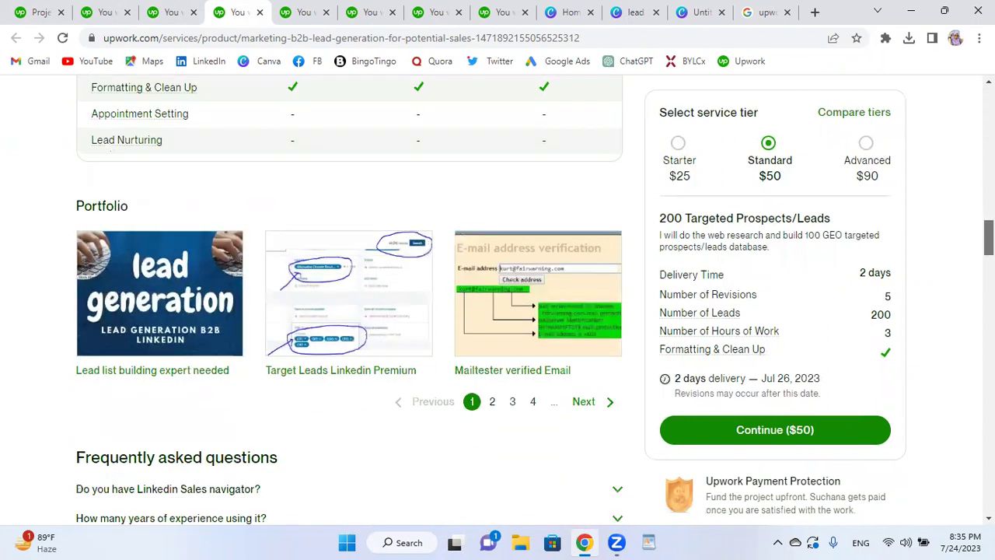
{"action": "scroll", "coordinate": [350, 311], "scroll_direction": "down", "scroll_amount": 11}
{"action": "scroll", "coordinate": [954, 320], "scroll_direction": "down", "scroll_amount": 3}
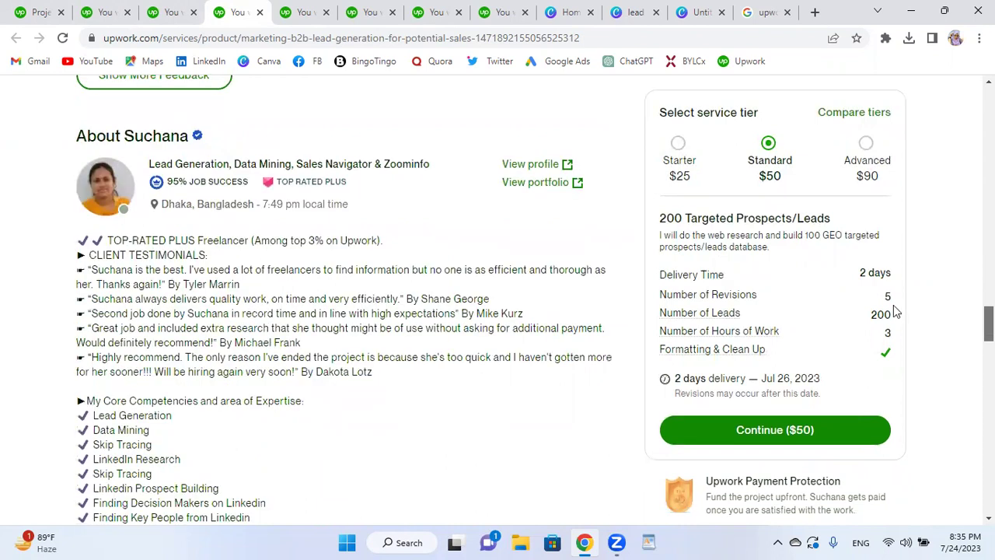
{"action": "scroll", "coordinate": [778, 330], "scroll_direction": "up", "scroll_amount": 1}
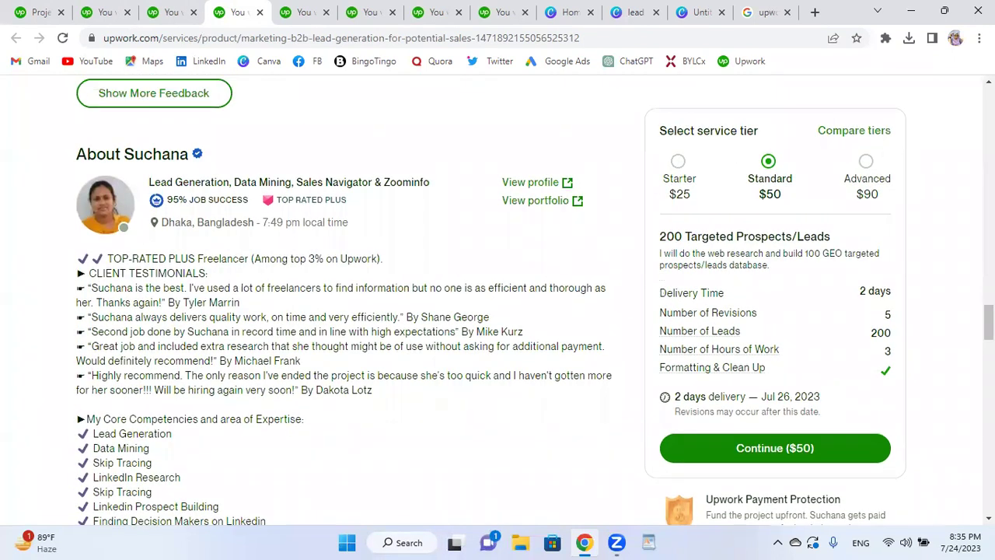
{"action": "scroll", "coordinate": [987, 323], "scroll_direction": "up", "scroll_amount": 2}
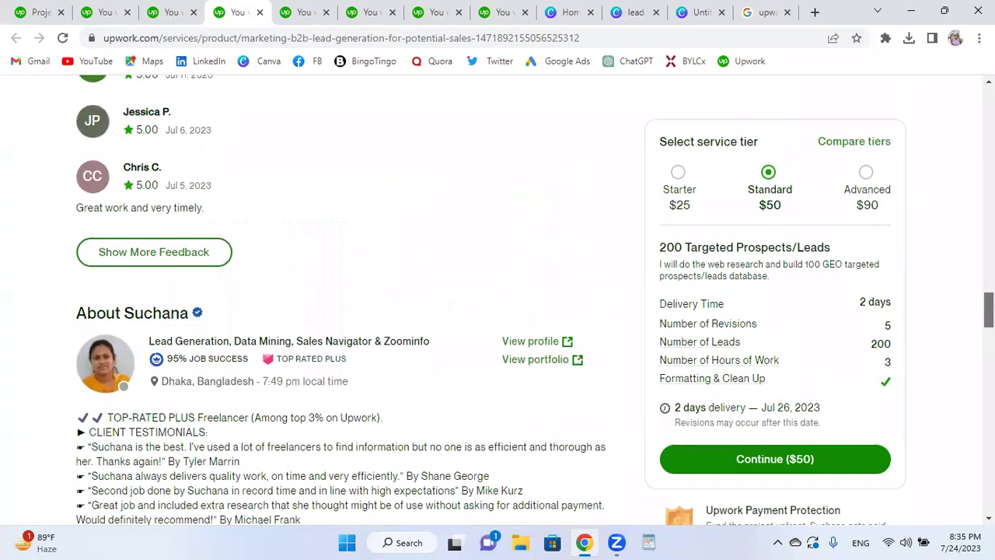
{"action": "scroll", "coordinate": [497, 299], "scroll_direction": "up", "scroll_amount": 4}
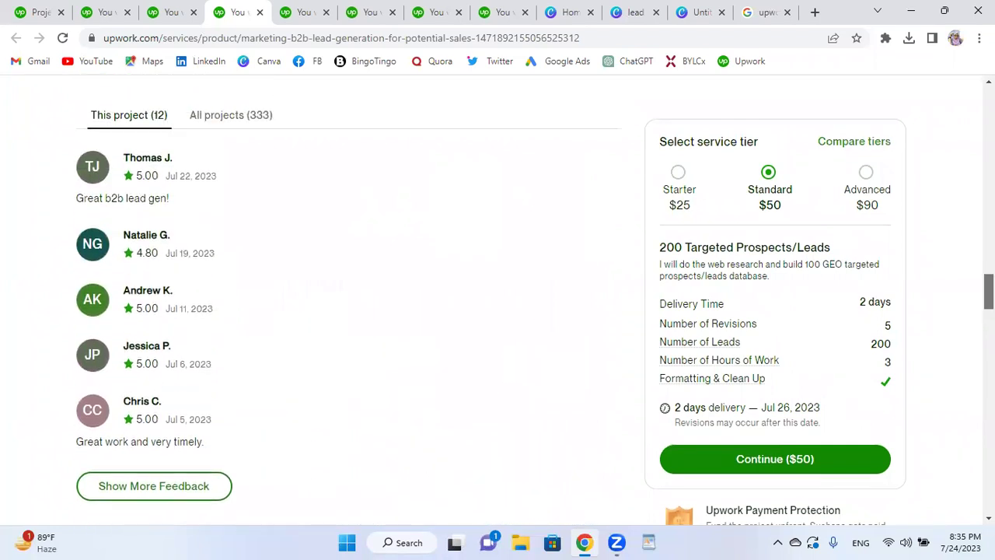
{"action": "scroll", "coordinate": [349, 299], "scroll_direction": "up", "scroll_amount": 2}
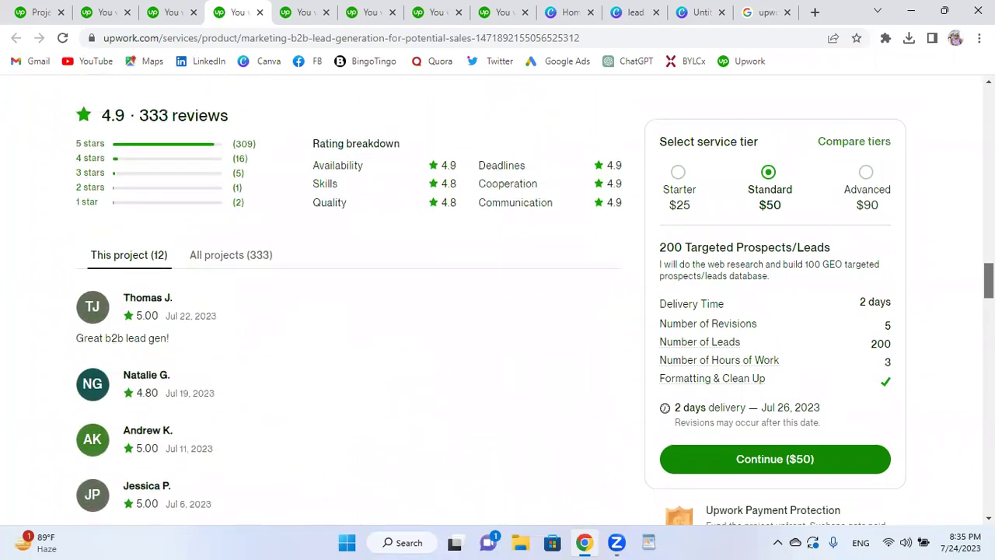
Copy the question "Do you have Linkedin Sales navigator?" from the listing's frequently asked questions
{"action": "scroll", "coordinate": [497, 300], "scroll_direction": "up", "scroll_amount": 3}
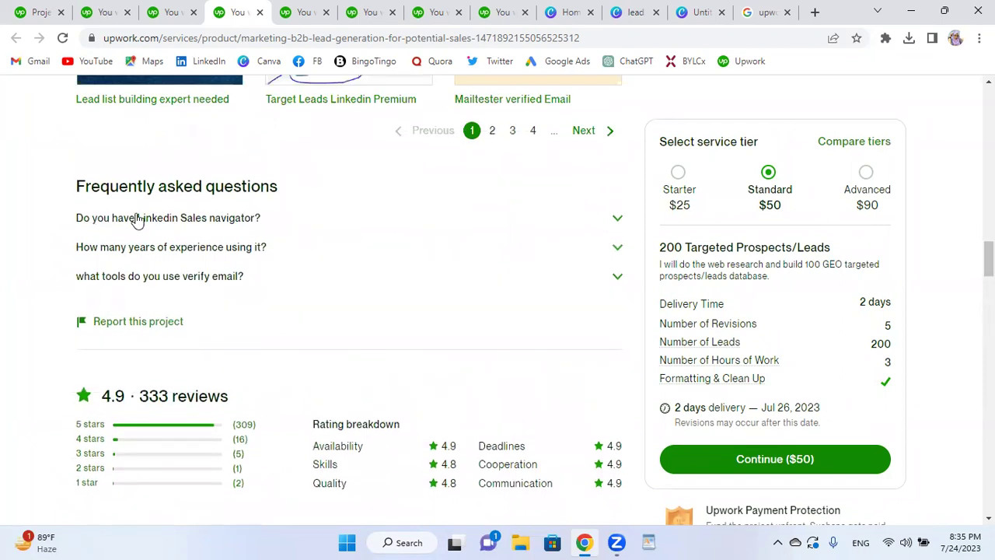
{"action": "left_click", "coordinate": [162, 219]}
{"action": "left_click_drag", "start_coordinate": [73, 221], "coordinate": [288, 222]}
{"action": "key", "text": "ctrl+c"}
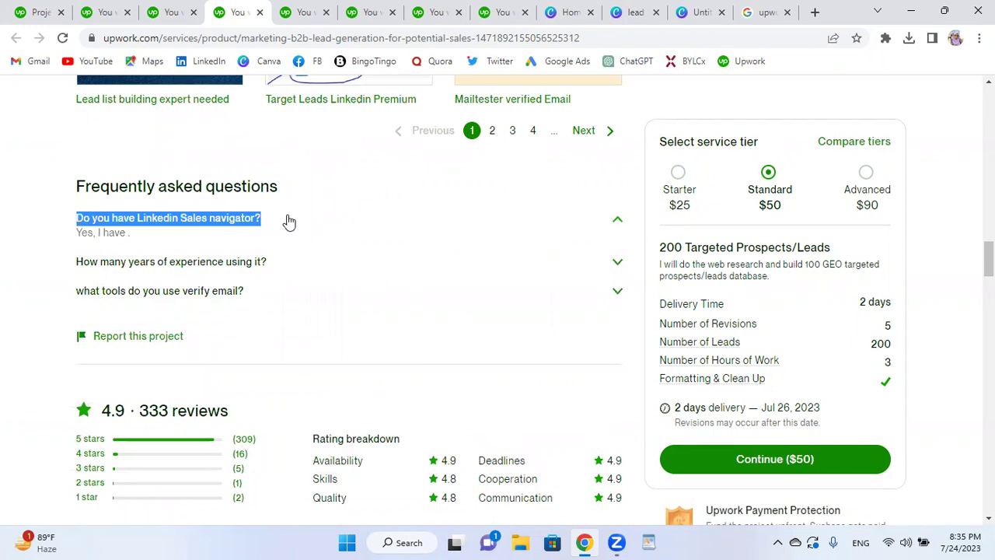
Add the FAQ "Do you have Linkedin Sales navigator?" with the answer "Yes I have" to the project and save the description stage
{"action": "left_click", "coordinate": [23, 11]}
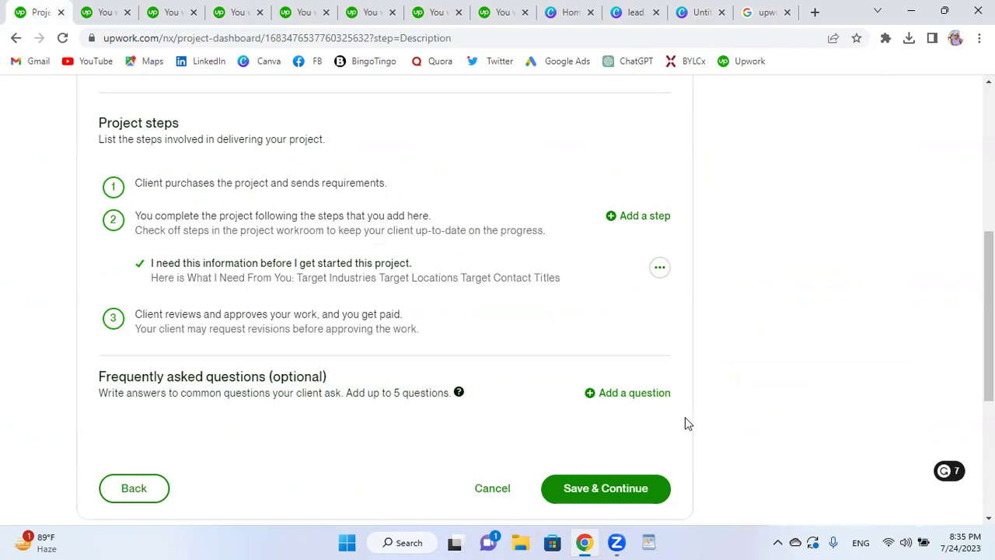
{"action": "left_click", "coordinate": [653, 394]}
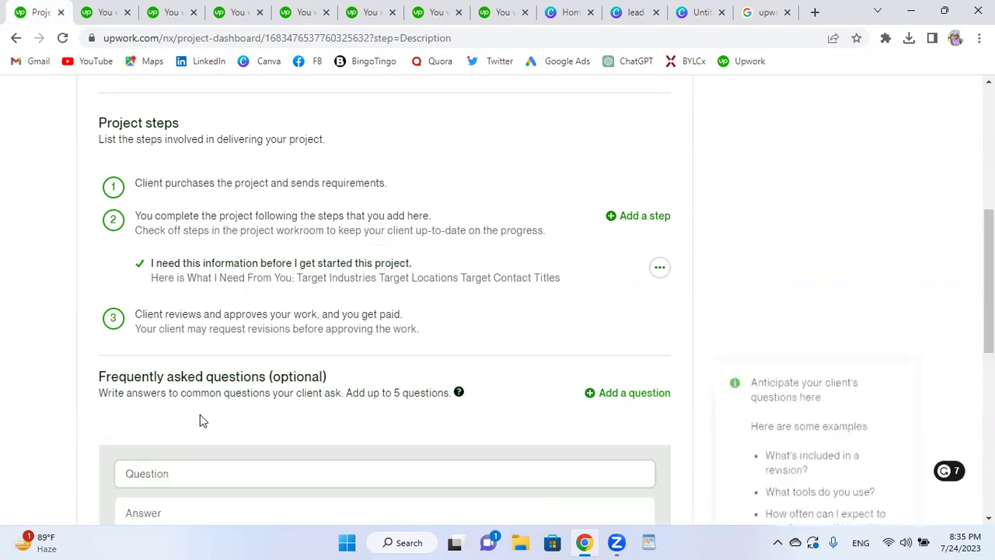
{"action": "left_click", "coordinate": [177, 474]}
{"action": "key", "text": "ctrl+v"}
{"action": "left_click", "coordinate": [177, 513]}
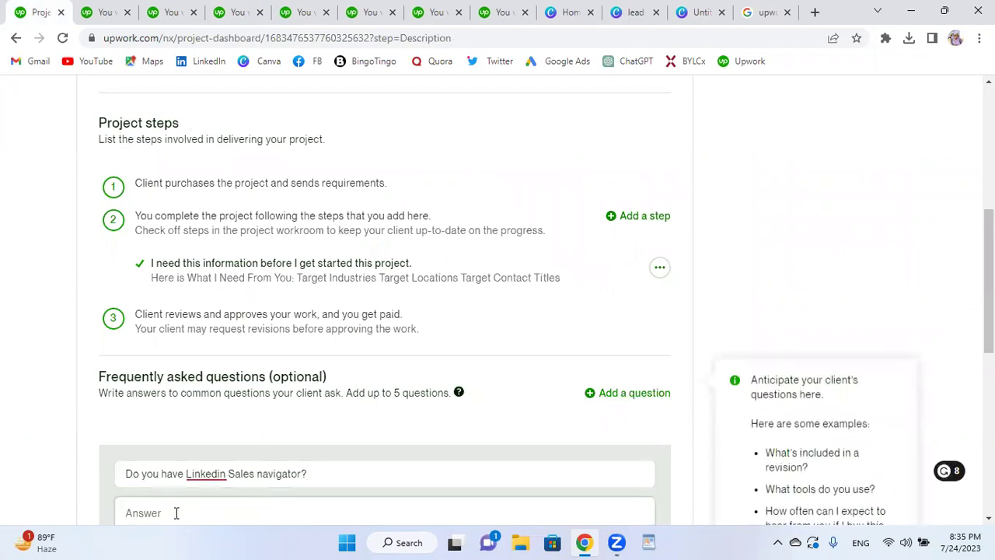
{"action": "type", "text": "Yes I have"}
{"action": "scroll", "coordinate": [526, 382], "scroll_direction": "down", "scroll_amount": 2}
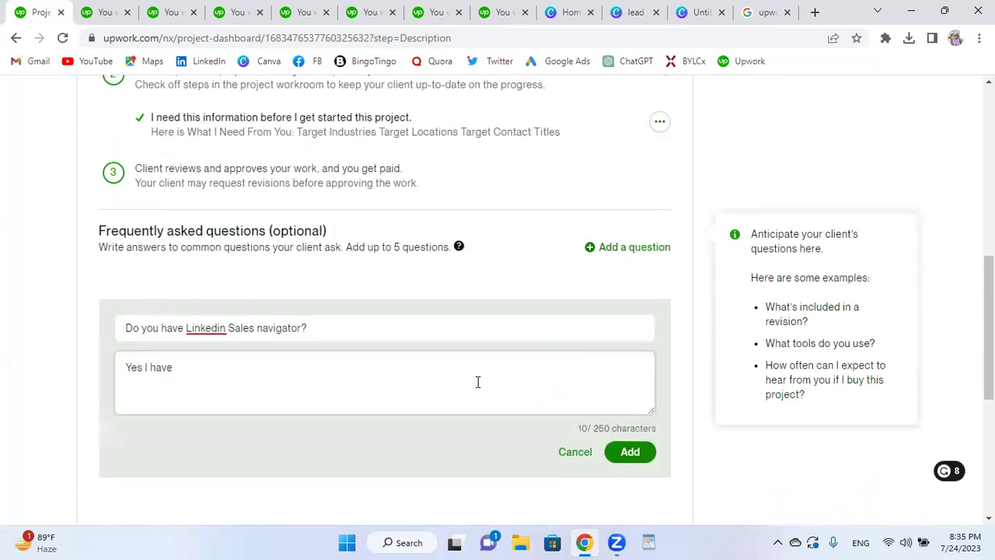
{"action": "left_click", "coordinate": [631, 454]}
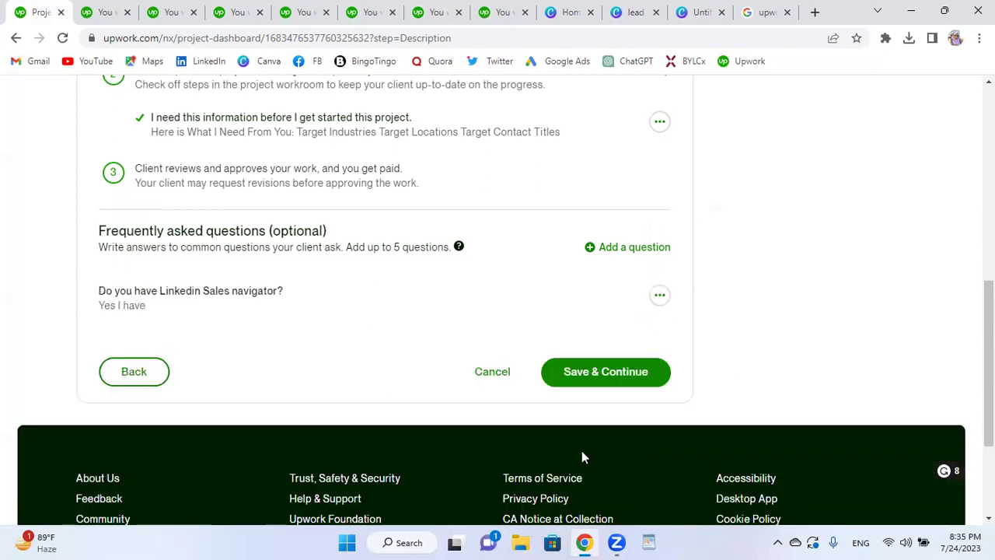
{"action": "left_click", "coordinate": [620, 376]}
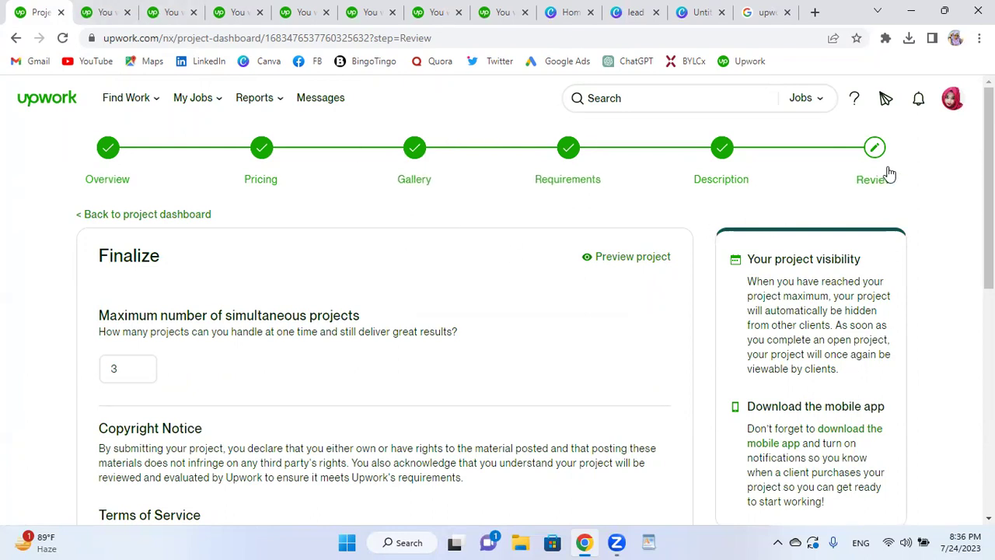
Review the finalize page's copyright notice and accept the Terms of Service and the Privacy Notice
{"action": "scroll", "coordinate": [485, 211], "scroll_direction": "down", "scroll_amount": 1}
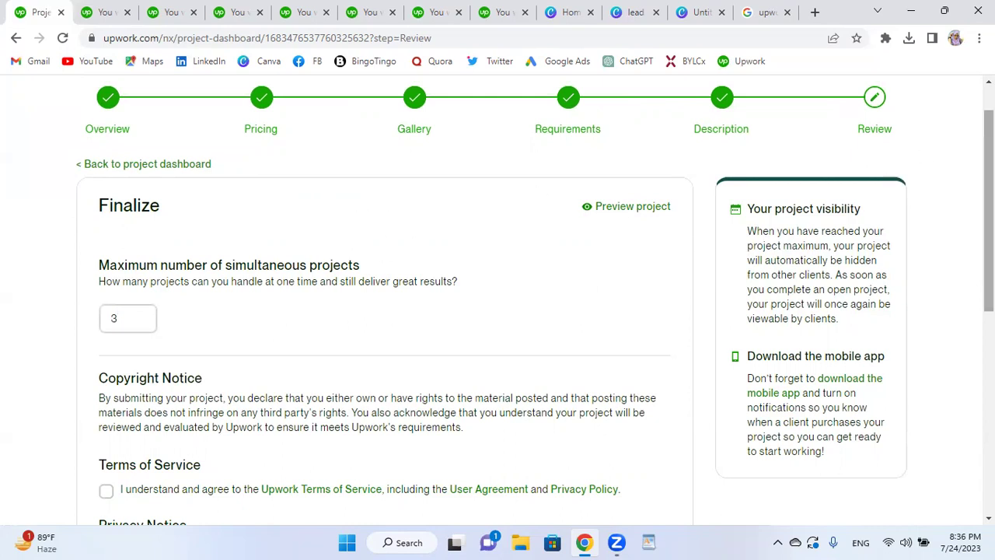
{"action": "scroll", "coordinate": [536, 301], "scroll_direction": "down", "scroll_amount": 2}
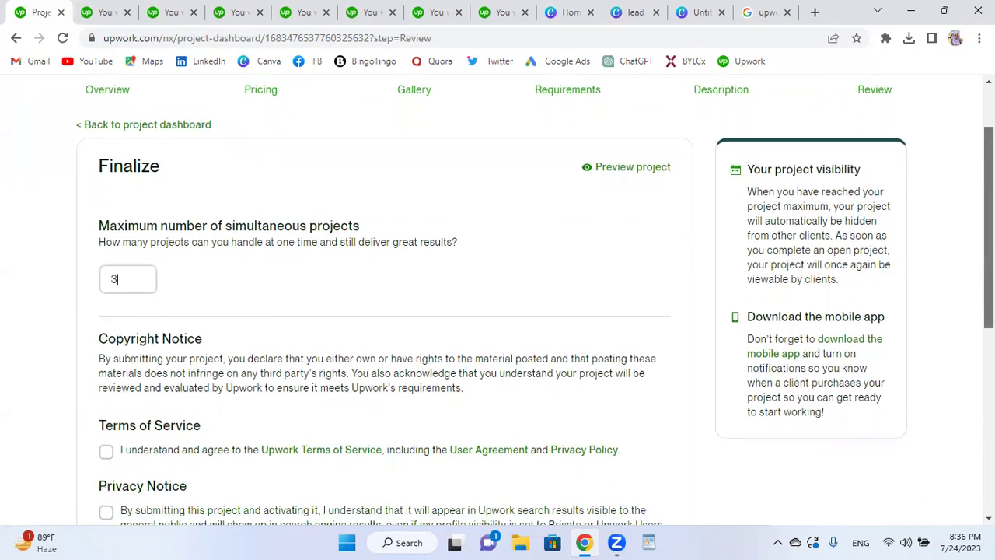
{"action": "scroll", "coordinate": [989, 248], "scroll_direction": "down", "scroll_amount": 1}
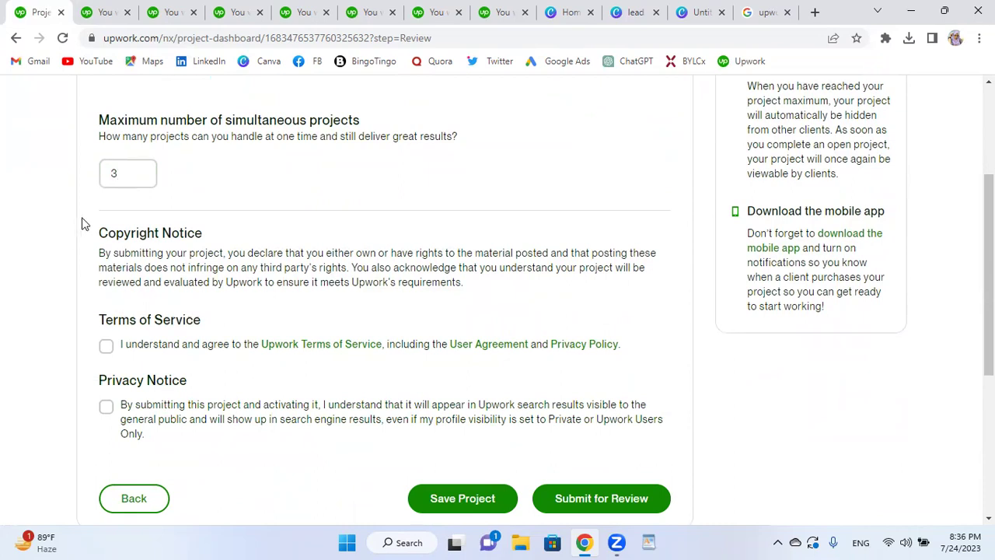
{"action": "left_click_drag", "start_coordinate": [99, 253], "coordinate": [464, 290]}
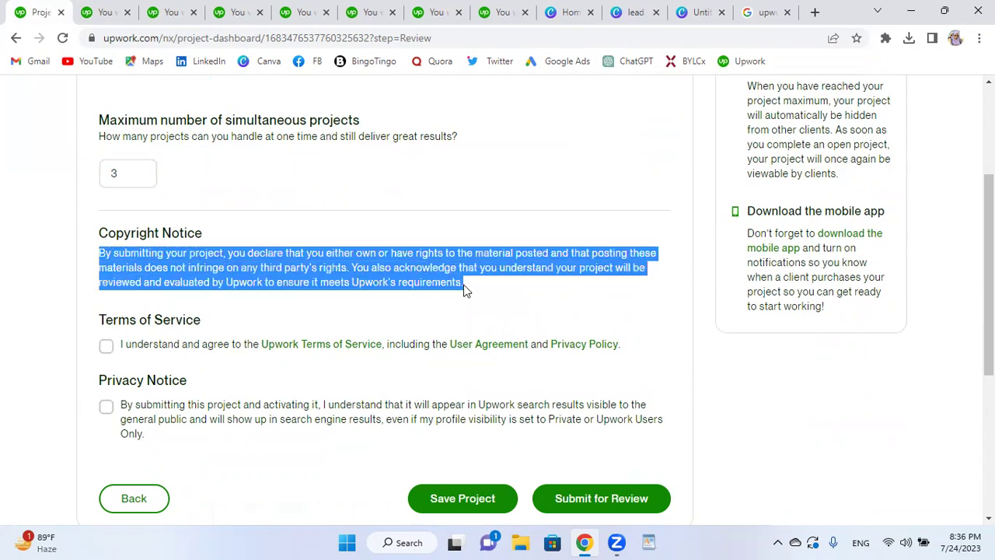
{"action": "left_click", "coordinate": [544, 286]}
{"action": "left_click", "coordinate": [107, 347]}
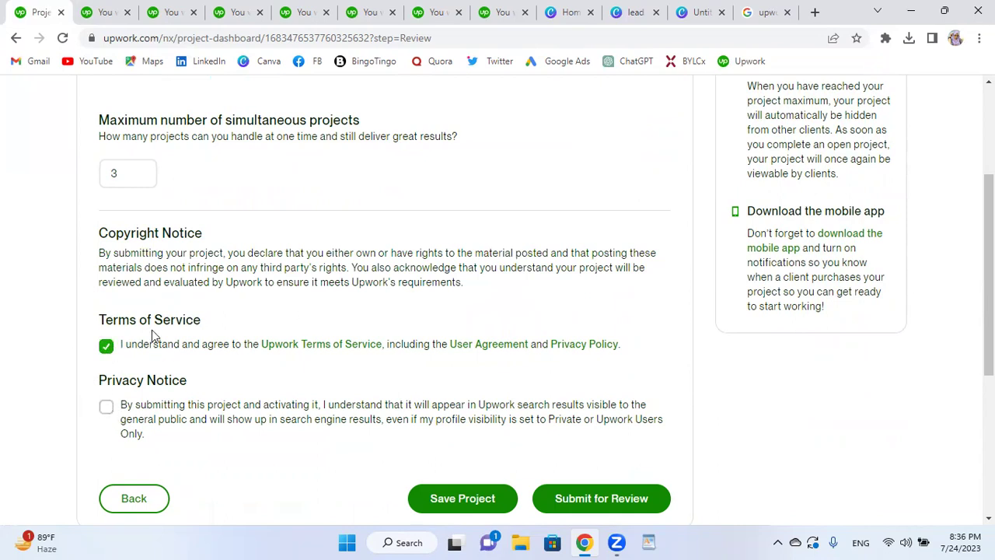
{"action": "left_click", "coordinate": [108, 408]}
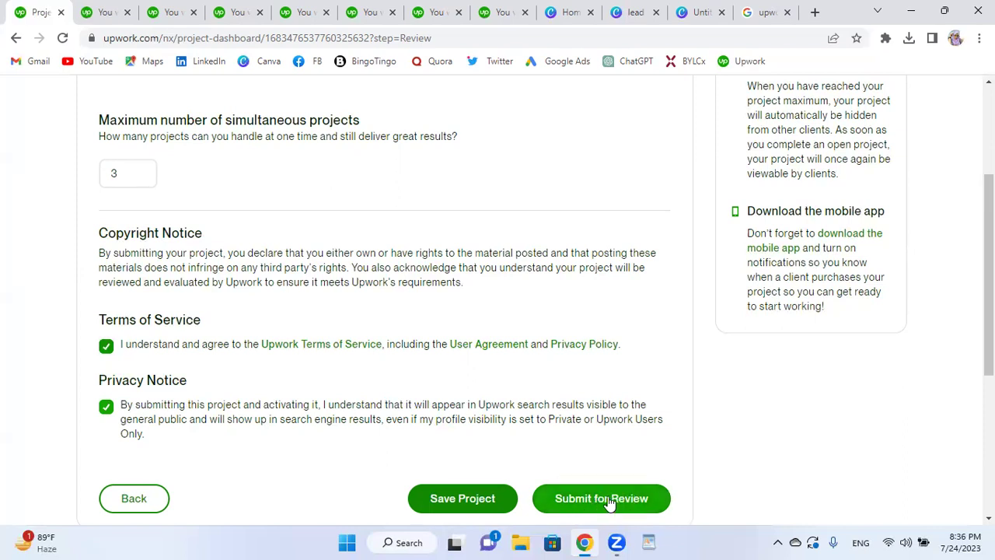
{"action": "scroll", "coordinate": [553, 348], "scroll_direction": "down", "scroll_amount": 2}
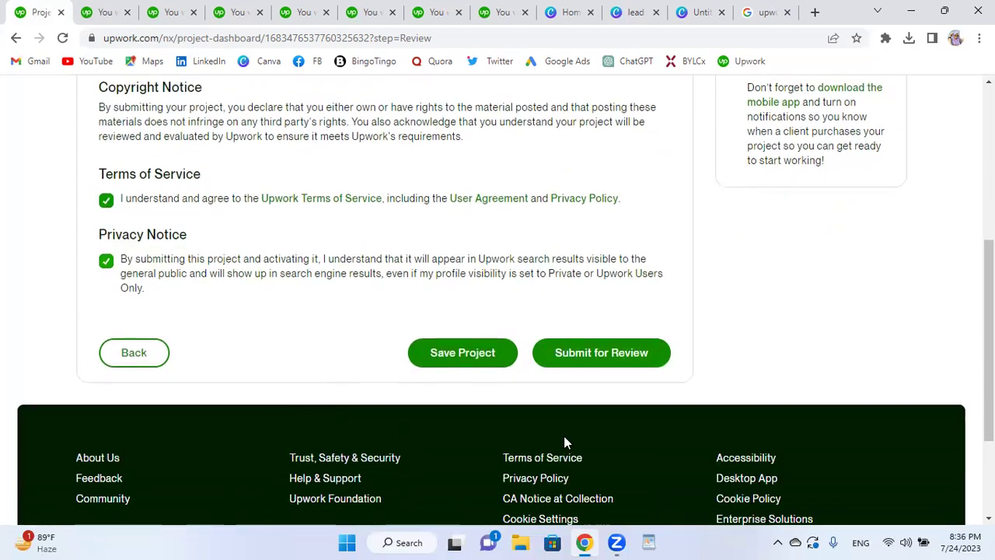
{"action": "scroll", "coordinate": [497, 303], "scroll_direction": "up", "scroll_amount": 3}
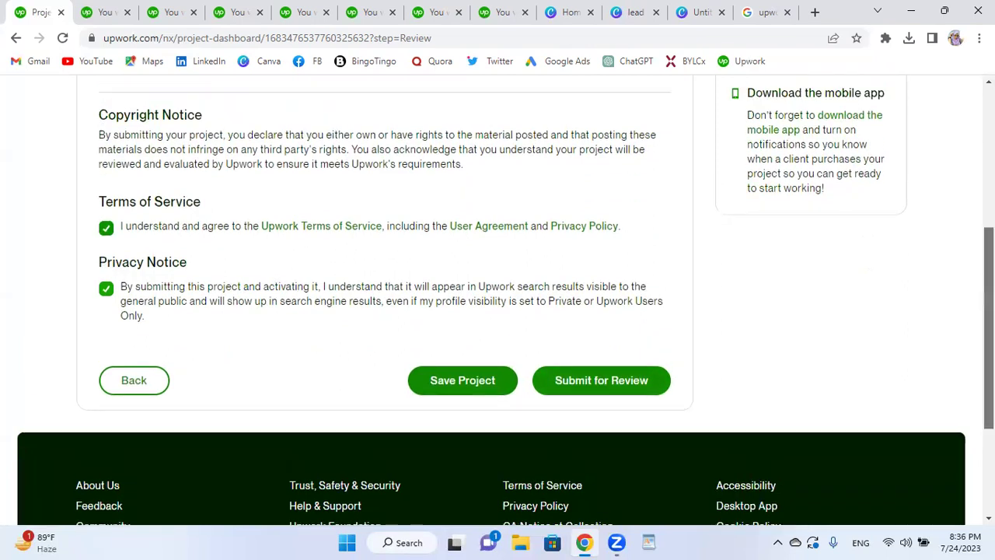
{"action": "scroll", "coordinate": [497, 303], "scroll_direction": "up", "scroll_amount": 2}
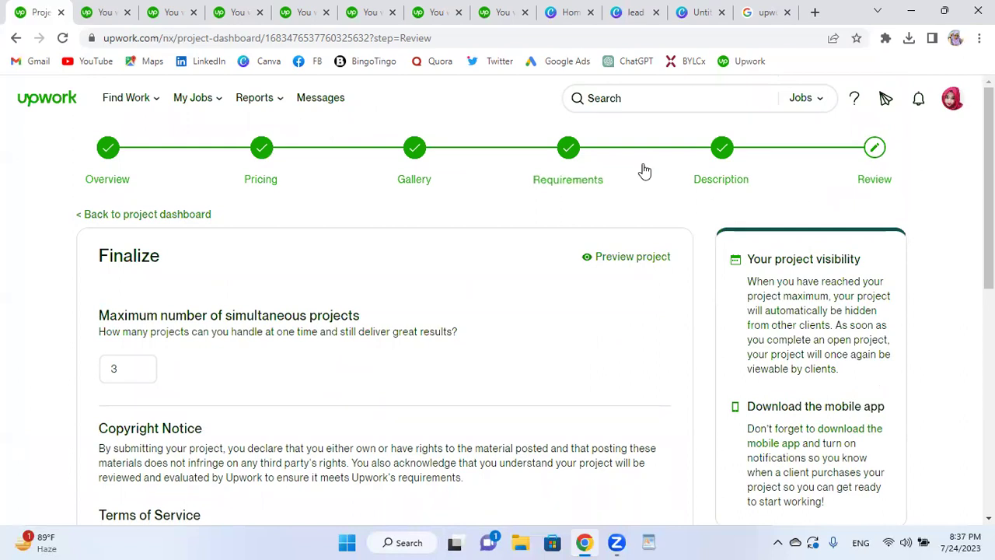
Leave the project's review stage and go to the Upwork home page
{"action": "mouse_move", "coordinate": [178, 104]}
{"action": "mouse_move", "coordinate": [142, 103]}
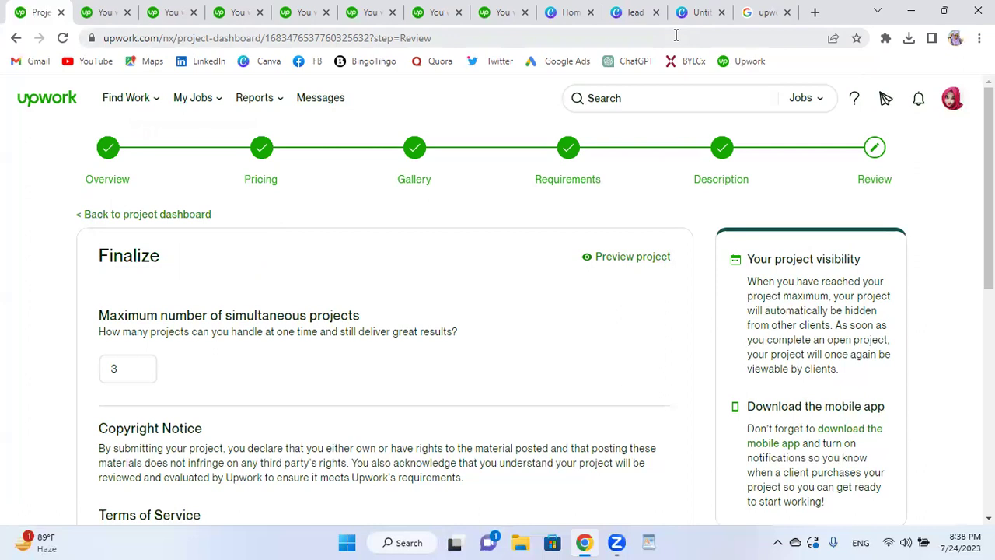
{"action": "left_click", "coordinate": [136, 178]}
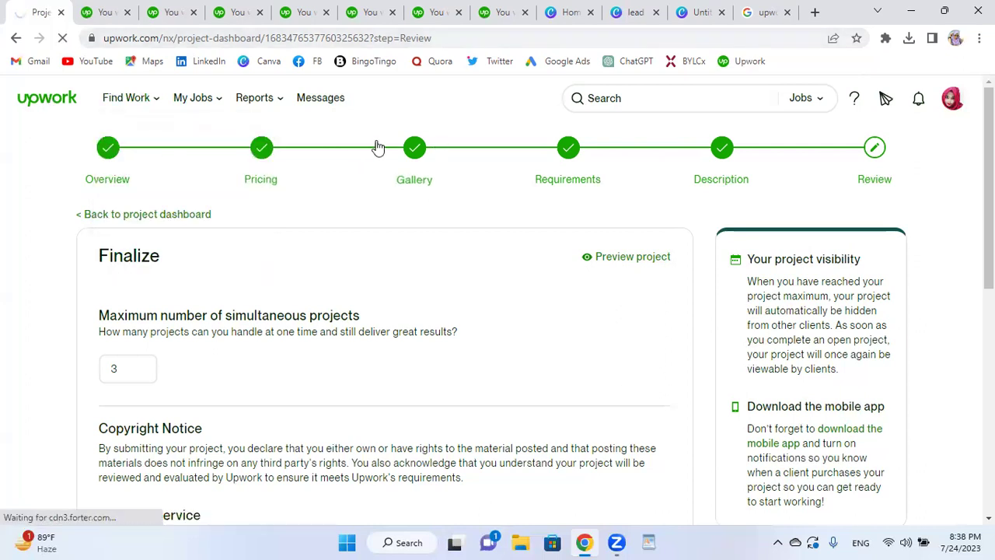
{"action": "left_click", "coordinate": [35, 99]}
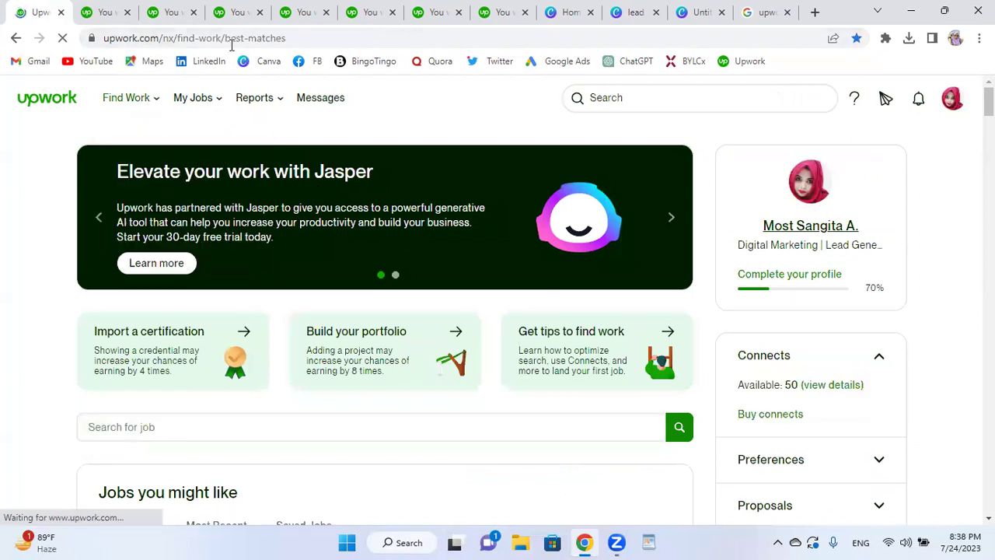
Close all the competitor lead generation listings and the Canva home page
{"action": "left_click", "coordinate": [127, 12]}
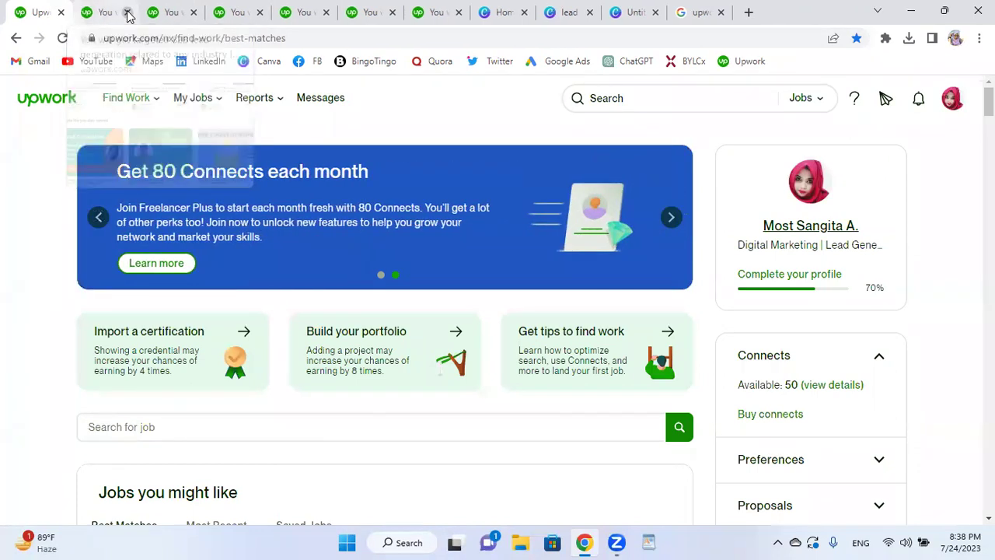
{"action": "left_click", "coordinate": [127, 13]}
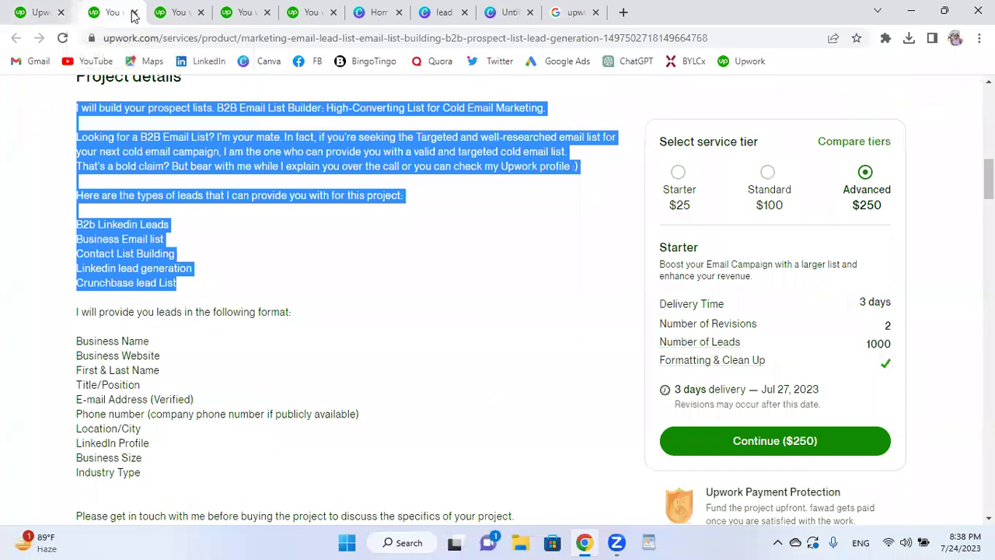
{"action": "left_click", "coordinate": [134, 12]}
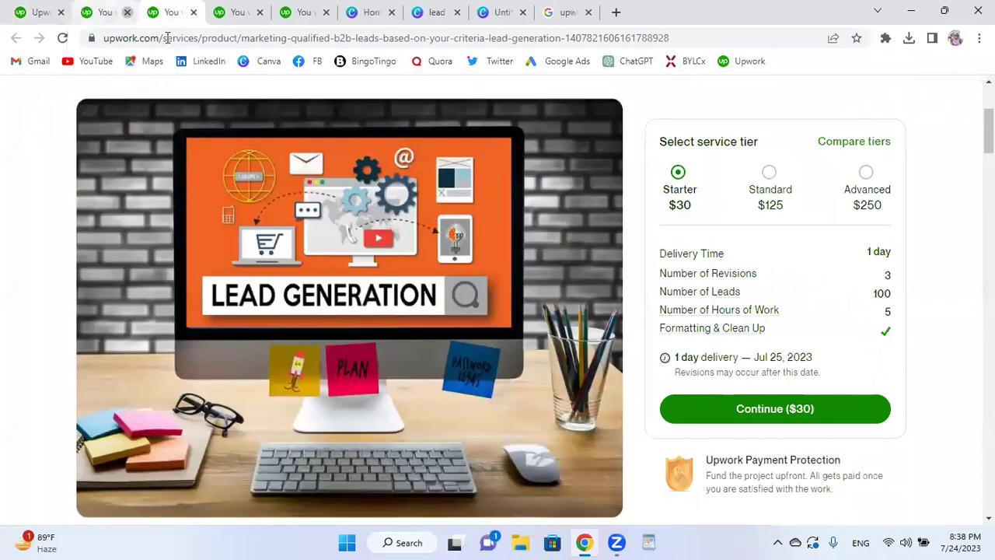
{"action": "left_click", "coordinate": [128, 13]}
{"action": "left_click", "coordinate": [127, 13]}
{"action": "left_click", "coordinate": [127, 13]}
{"action": "left_click", "coordinate": [127, 12]}
{"action": "left_click", "coordinate": [128, 12]}
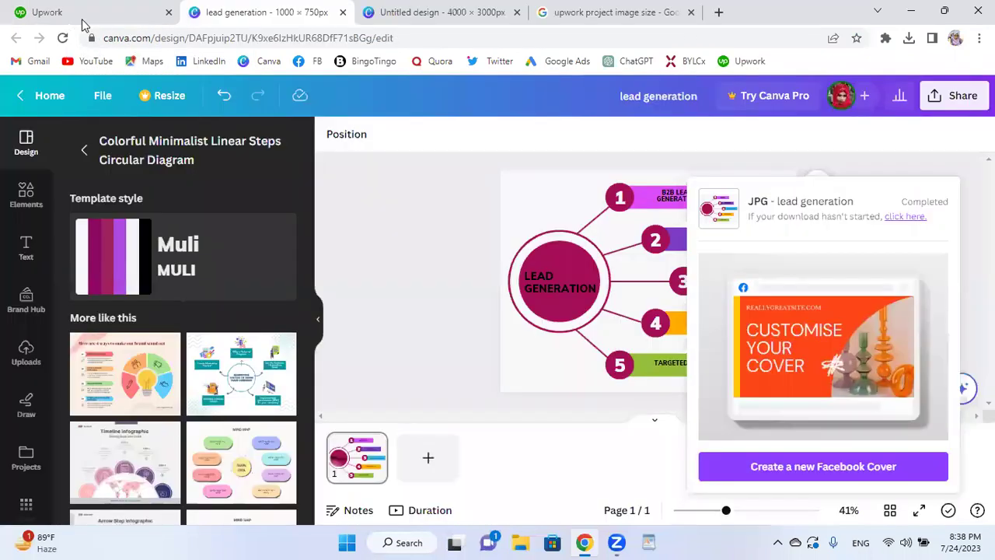
Close the lead generation design, the untitled 4000 × 3000 px design and the image size search, keeping only the Upwork home page open
{"action": "left_click", "coordinate": [343, 13]}
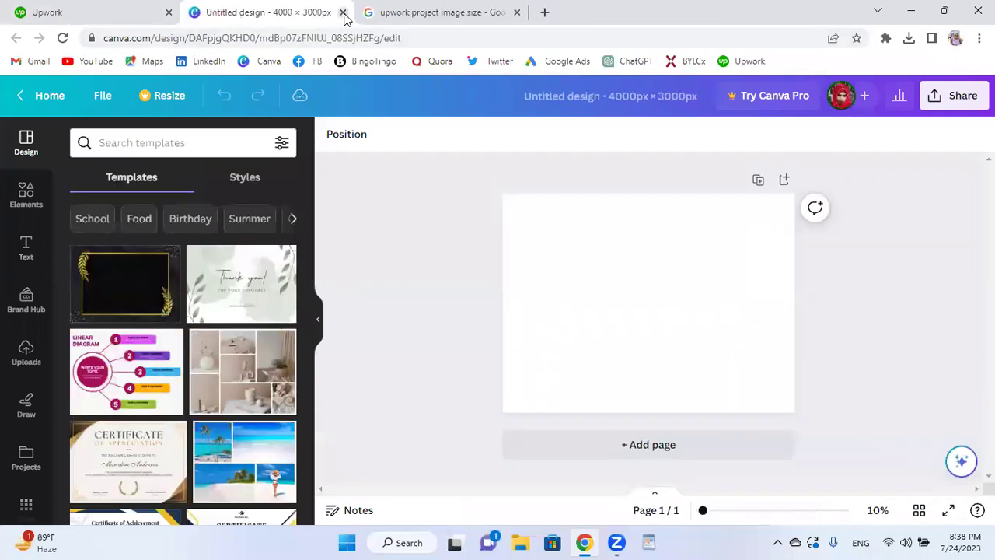
{"action": "left_click", "coordinate": [343, 12]}
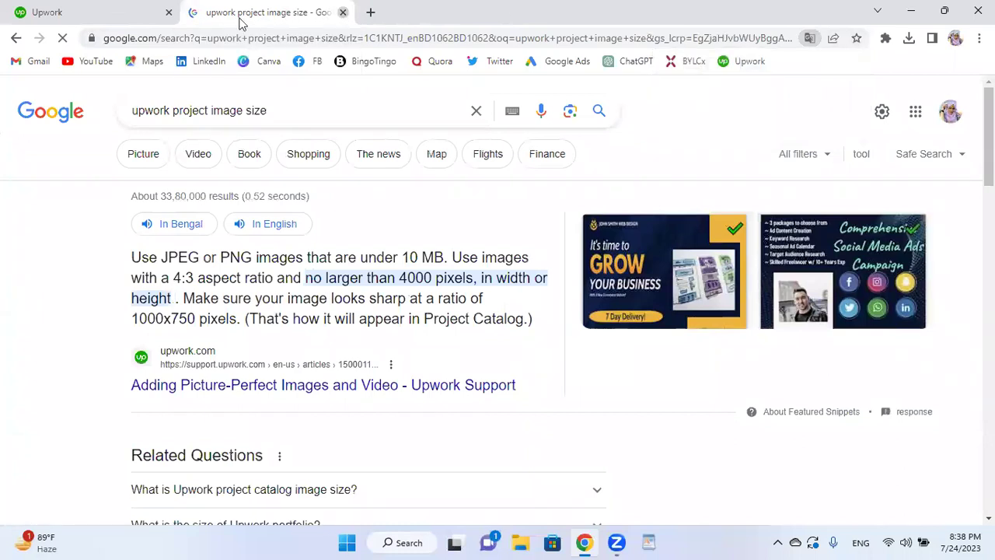
{"action": "key", "text": "ctrl+w"}
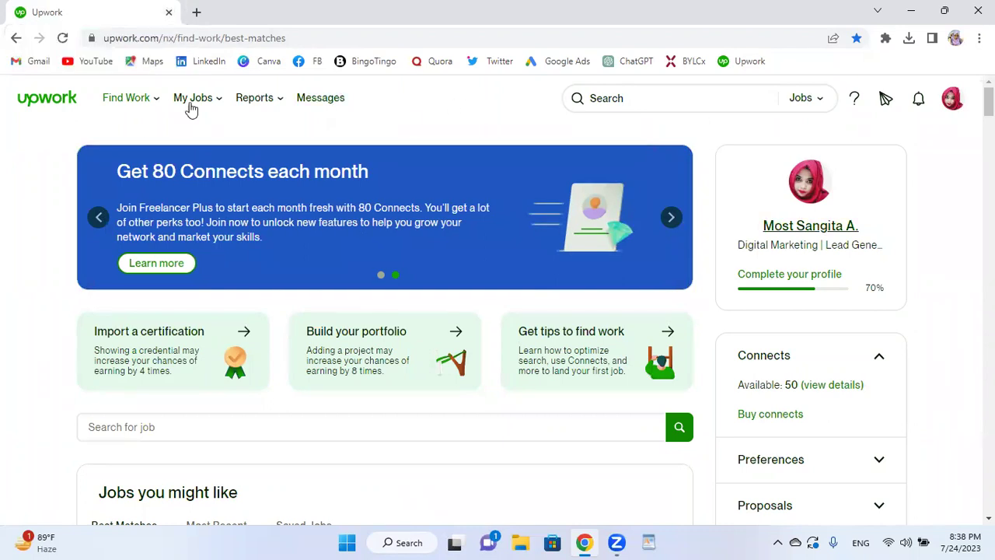
{"action": "mouse_move", "coordinate": [137, 99]}
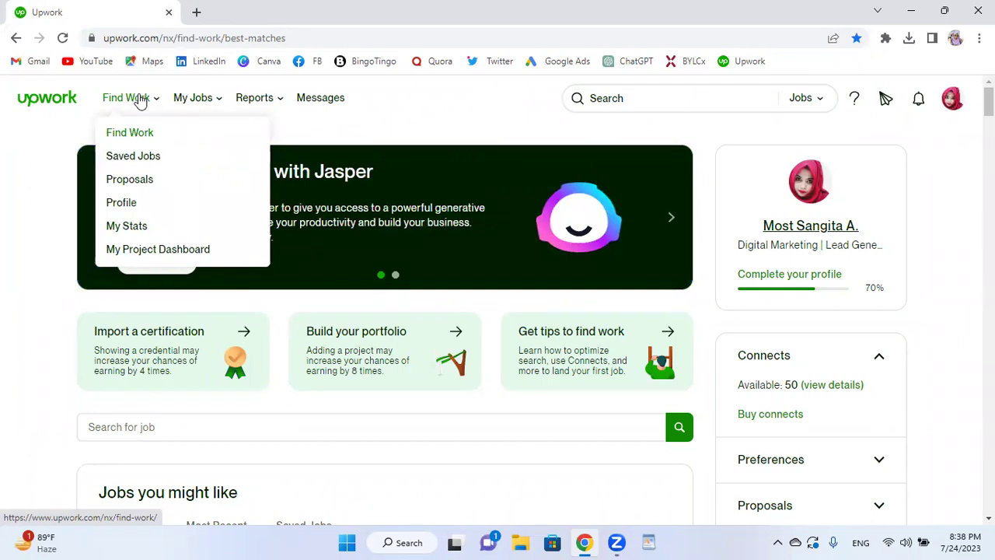
Open the My Stats page and review the profile completeness and the suggested items for completing the profile
{"action": "left_click", "coordinate": [127, 227]}
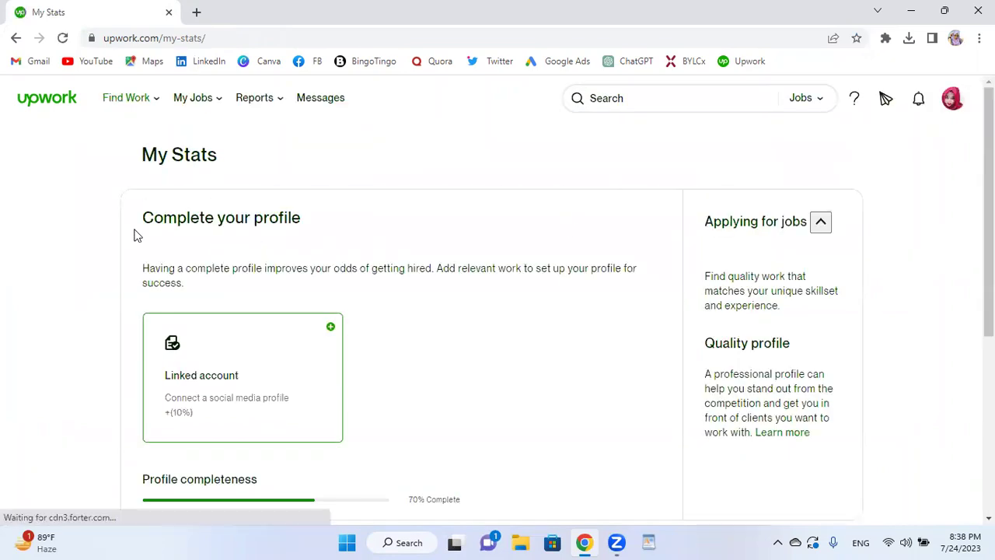
{"action": "scroll", "coordinate": [446, 257], "scroll_direction": "down", "scroll_amount": 2}
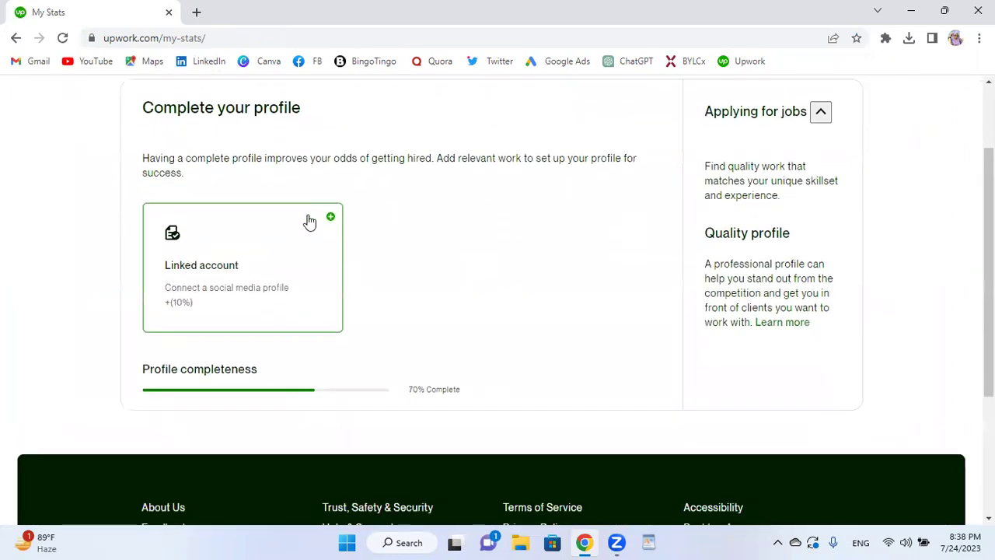
{"action": "scroll", "coordinate": [358, 228], "scroll_direction": "down", "scroll_amount": 1}
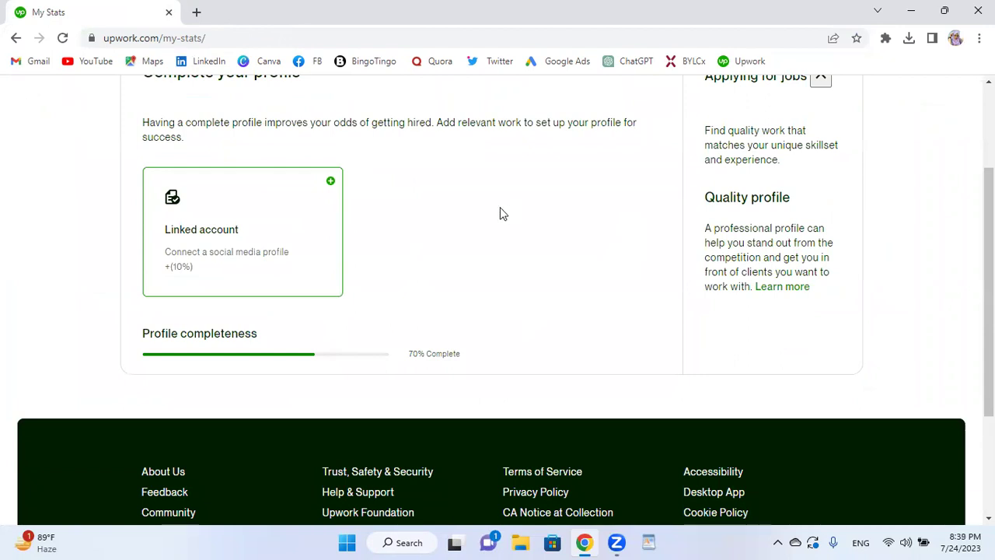
{"action": "scroll", "coordinate": [513, 219], "scroll_direction": "up", "scroll_amount": 3}
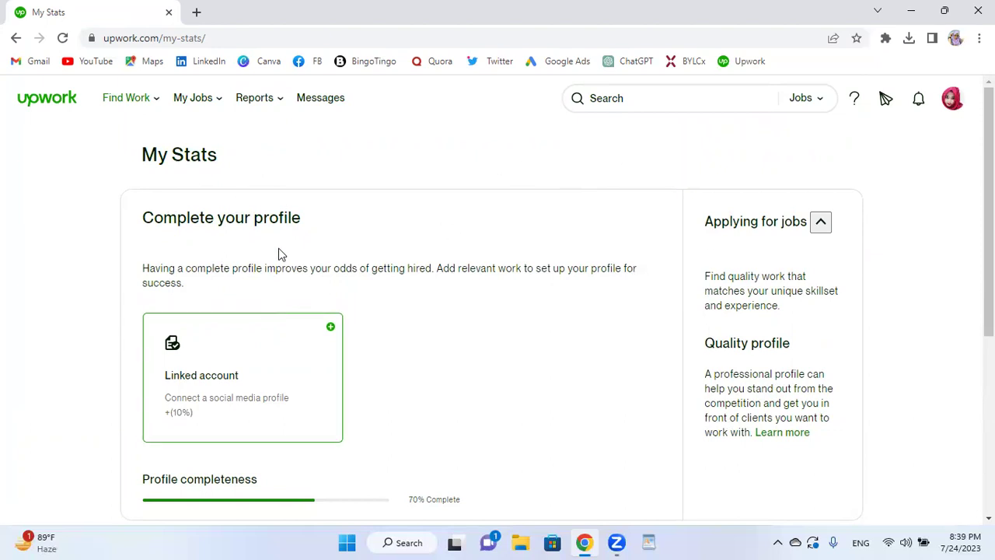
Start the Linked account suggestion and re-enter the account password with the saved credentials to reach the profile settings
{"action": "left_click", "coordinate": [201, 397]}
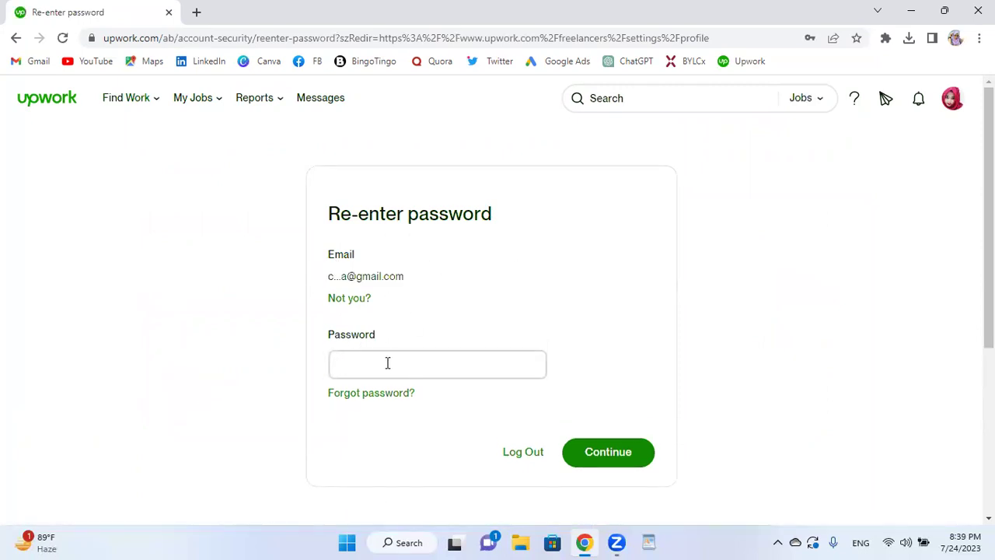
{"action": "left_click", "coordinate": [420, 369]}
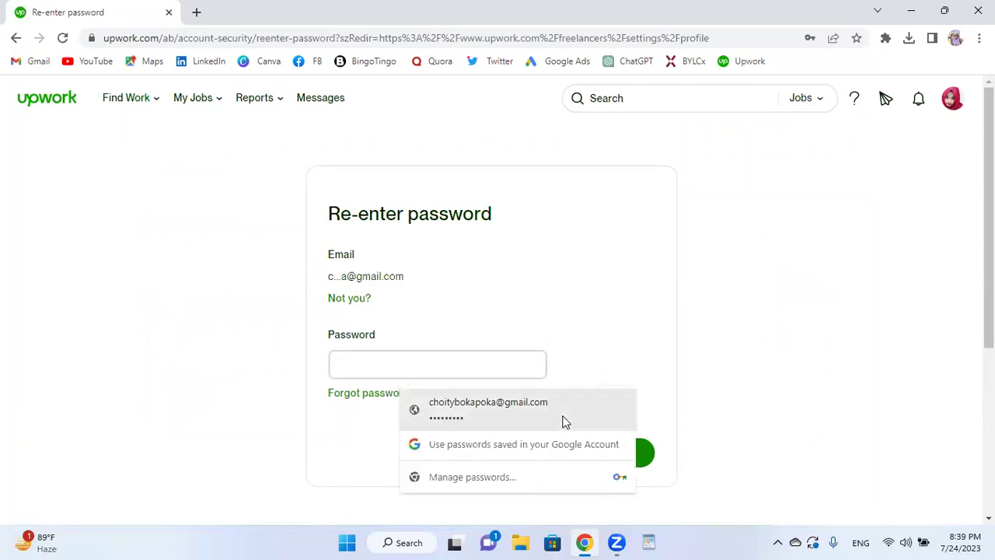
{"action": "left_click", "coordinate": [433, 407]}
{"action": "left_click", "coordinate": [625, 454]}
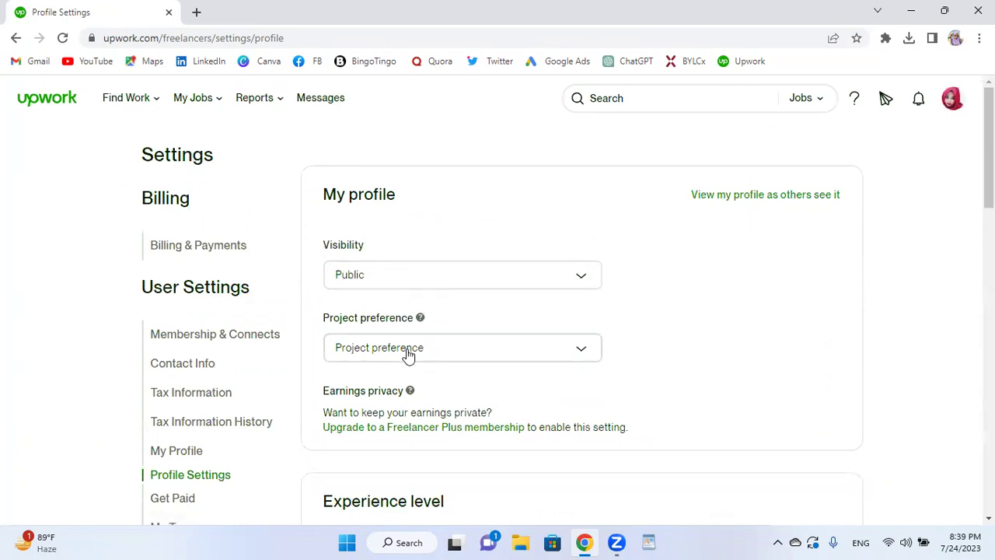
Check the project preference options without choosing one, and set the experience level to Expert
{"action": "left_click", "coordinate": [358, 355]}
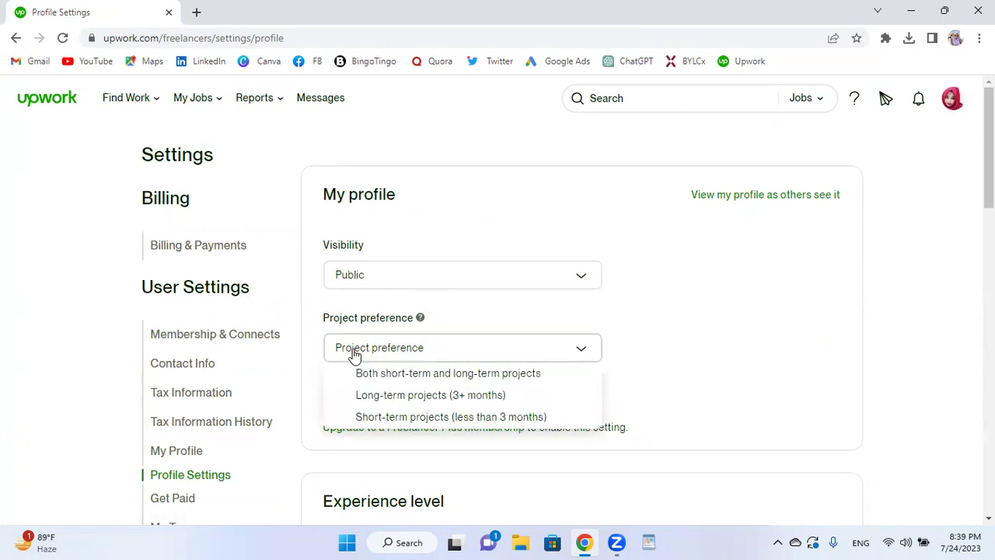
{"action": "left_click", "coordinate": [877, 305]}
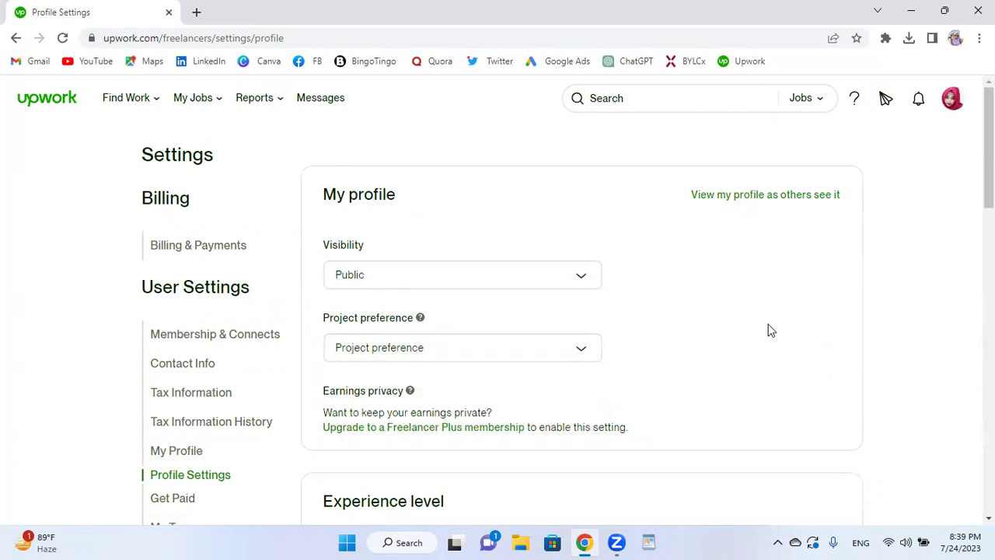
{"action": "scroll", "coordinate": [784, 293], "scroll_direction": "down", "scroll_amount": 1}
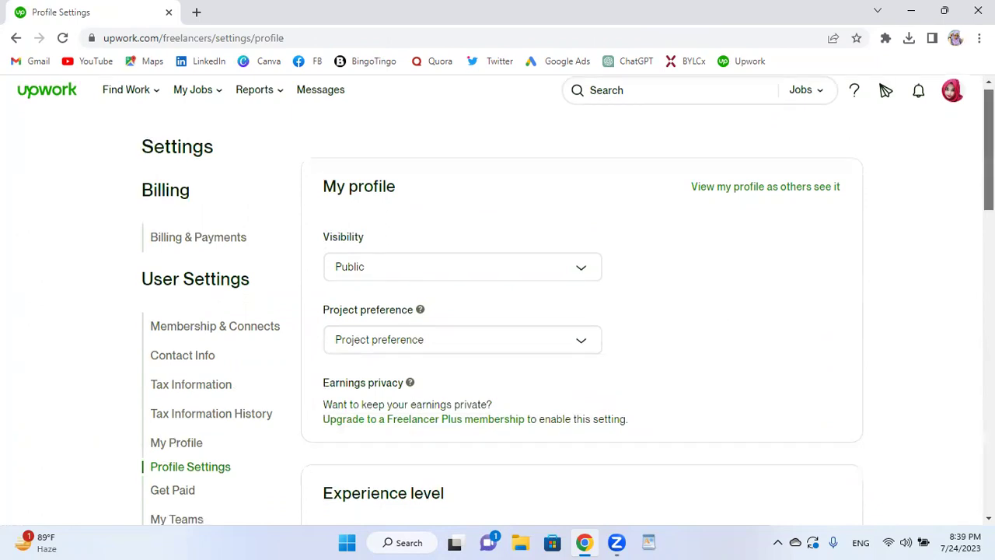
{"action": "scroll", "coordinate": [505, 300], "scroll_direction": "down", "scroll_amount": 1}
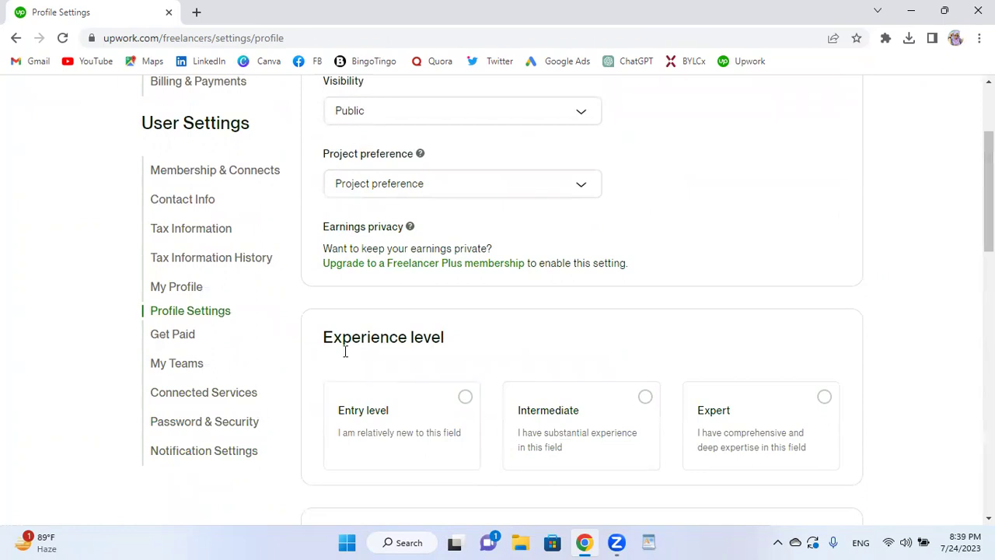
{"action": "left_click", "coordinate": [819, 404]}
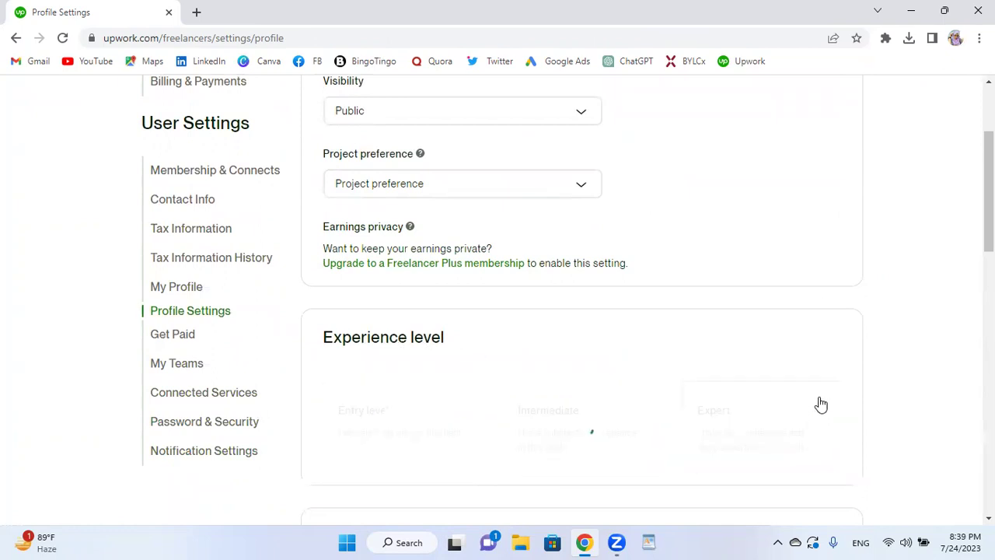
Examine the categories and the Specialized profiles section further down the profile settings
{"action": "scroll", "coordinate": [913, 304], "scroll_direction": "down", "scroll_amount": 1}
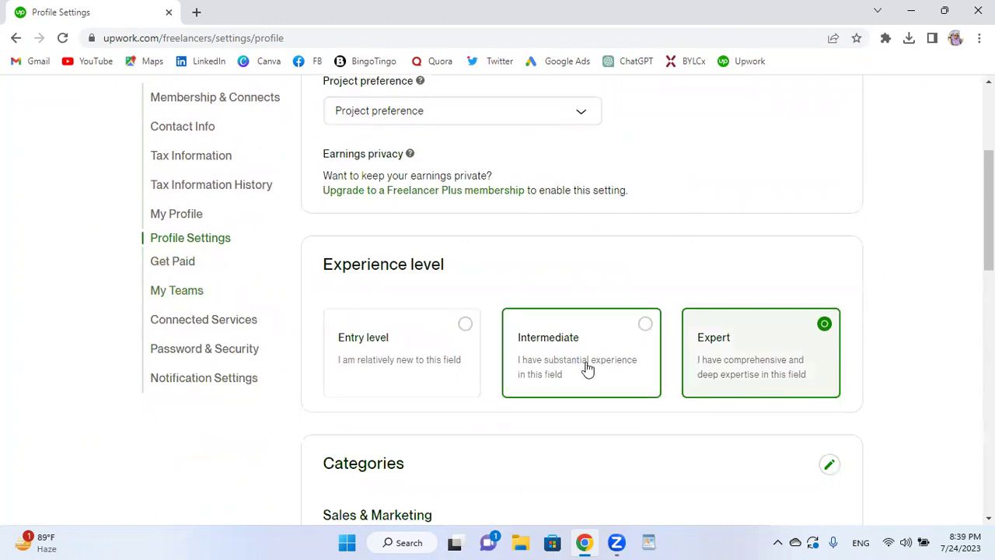
{"action": "scroll", "coordinate": [847, 280], "scroll_direction": "down", "scroll_amount": 2}
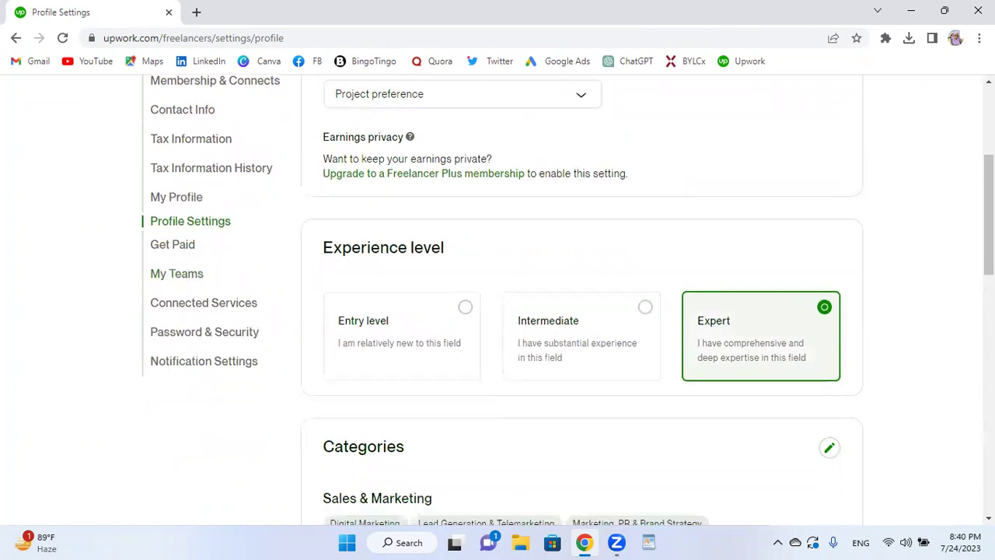
{"action": "scroll", "coordinate": [942, 278], "scroll_direction": "down", "scroll_amount": 5}
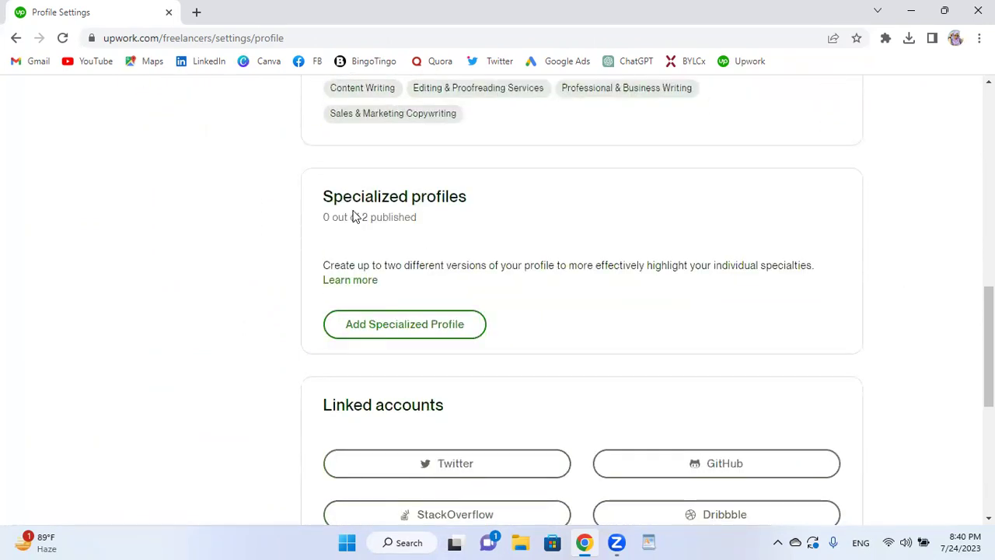
{"action": "left_click_drag", "start_coordinate": [323, 202], "coordinate": [476, 201]}
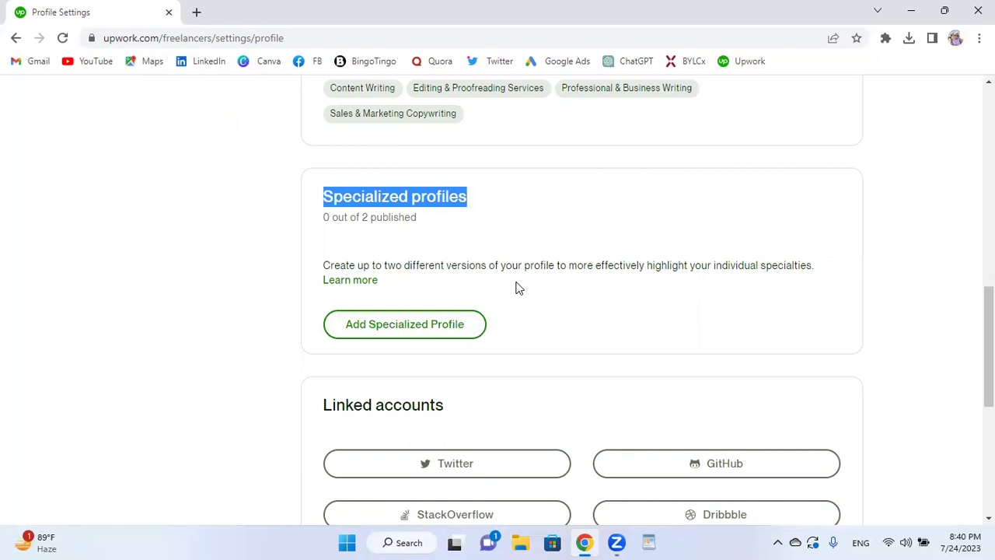
{"action": "left_click", "coordinate": [629, 219]}
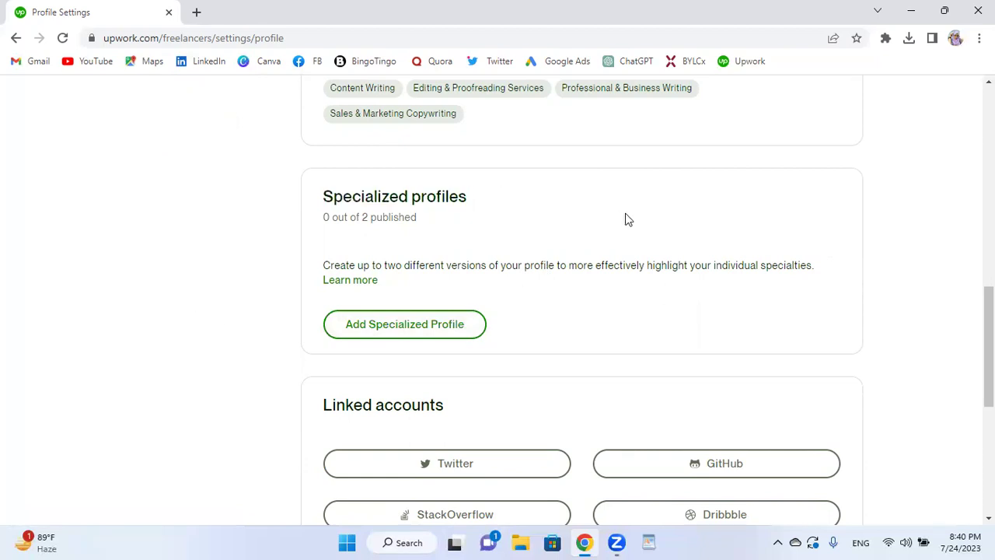